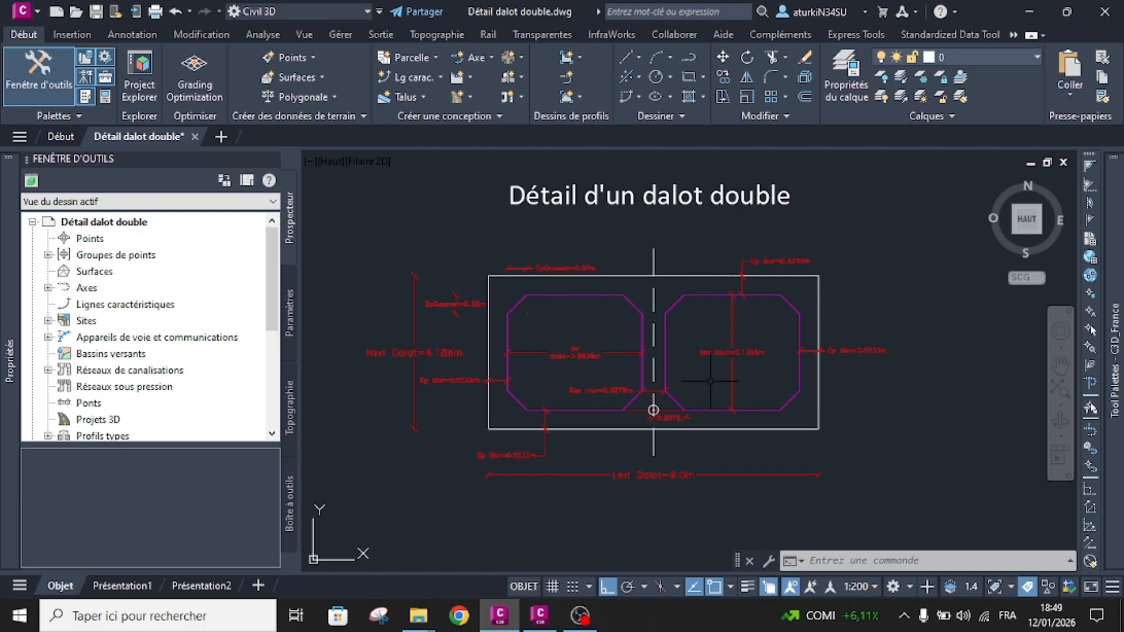
- Switch to Subassembly Composer and add a first point to the flowchart at the origin
scroll(709, 381, up, 2)
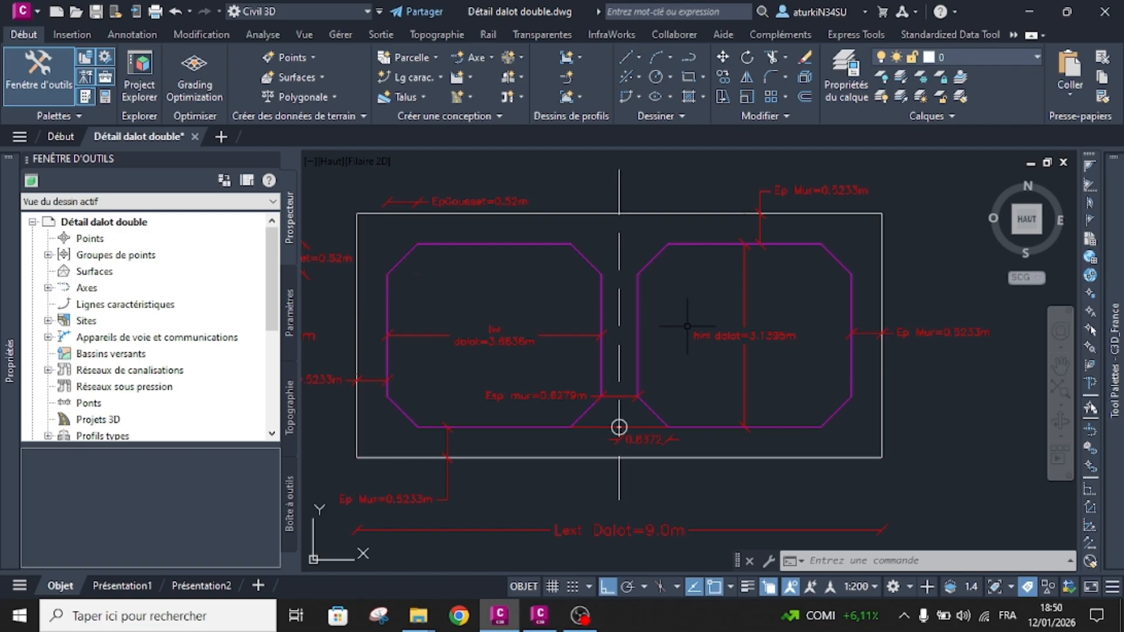
click(538, 625)
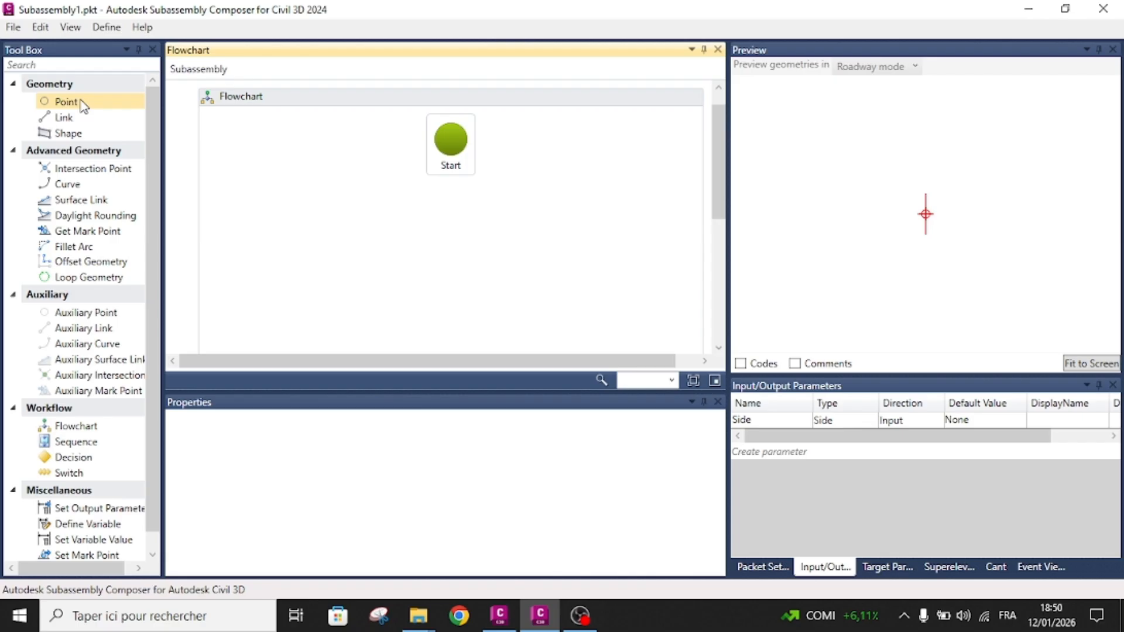
drag(82, 107, 460, 214)
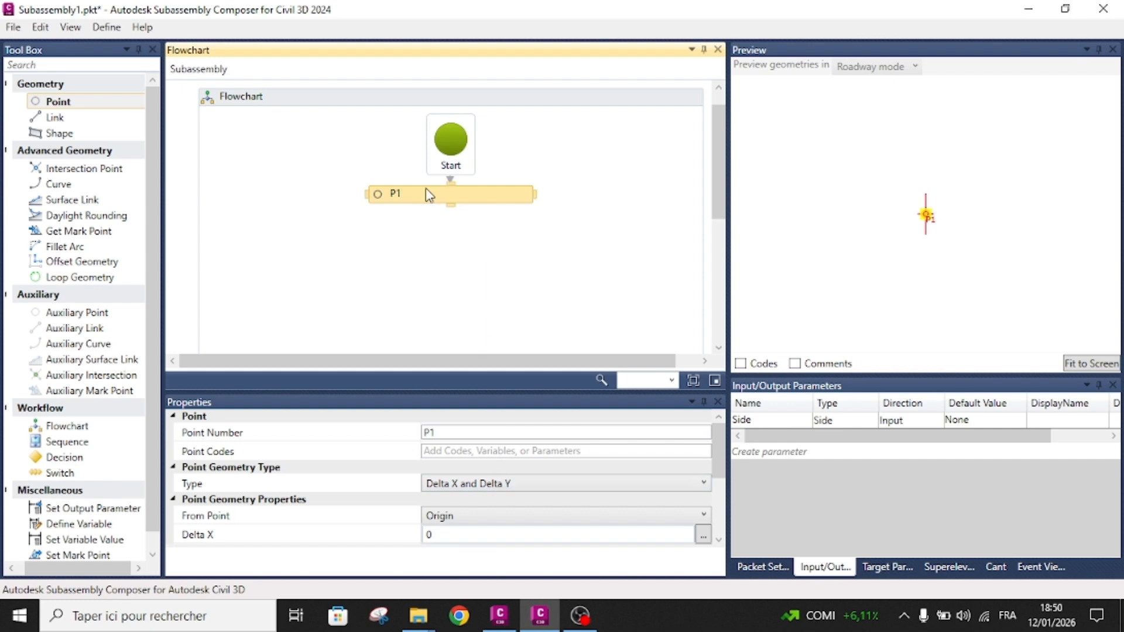
scroll(464, 509, down, 1)
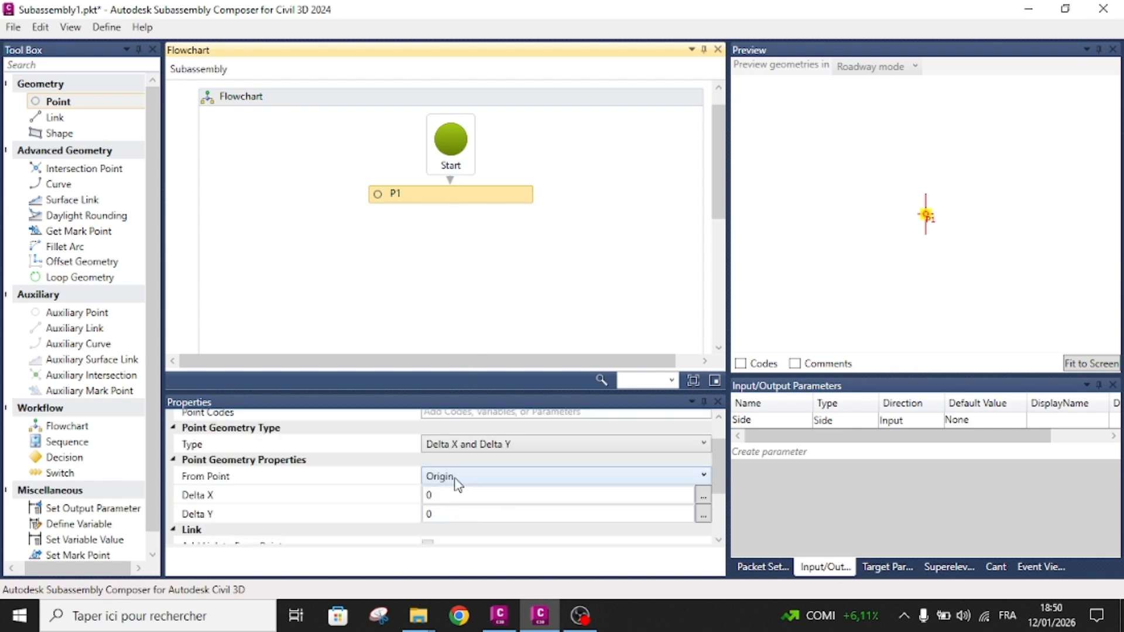
- Consult the base of the culvert detail in Civil 3D, then add a second point after P1 in Subassembly Composer
click(499, 615)
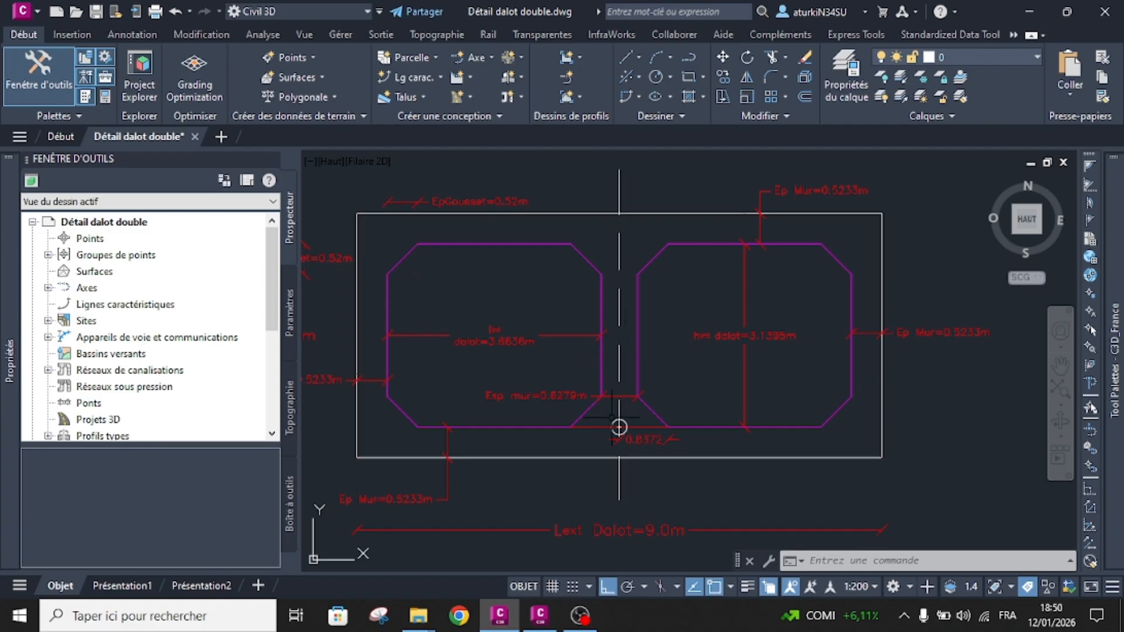
scroll(619, 427, up, 2)
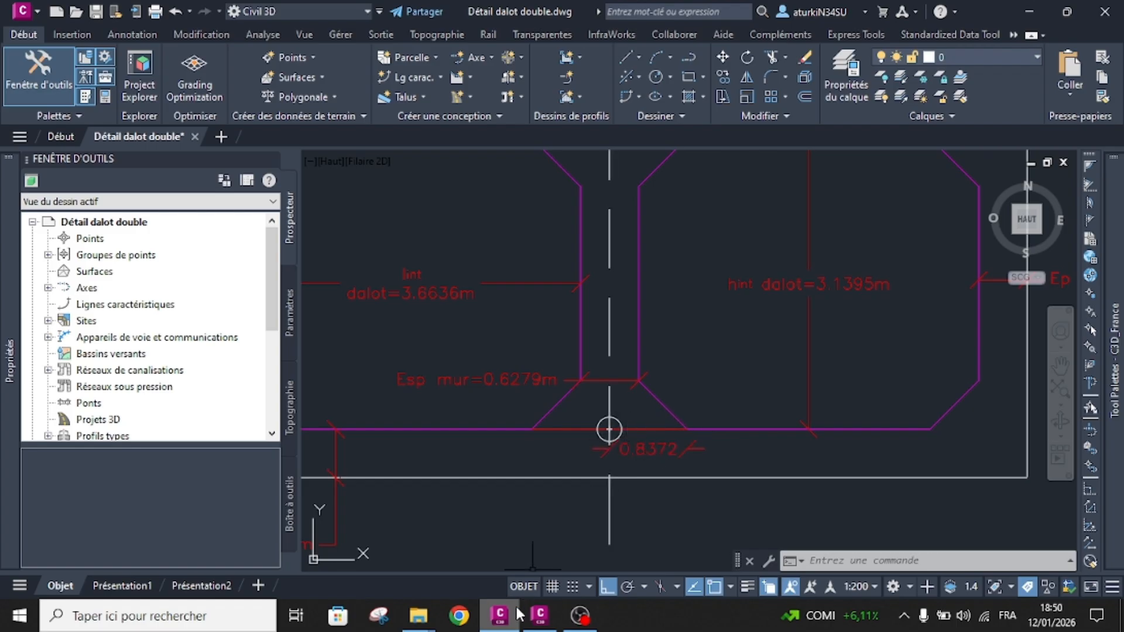
mouse_move(508, 616)
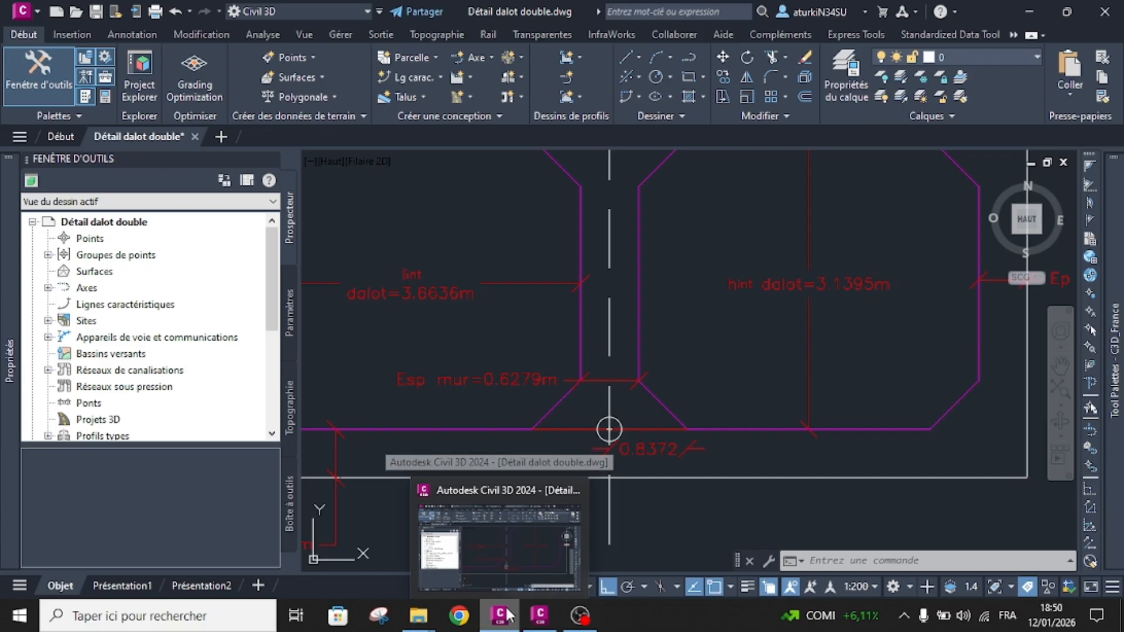
click(500, 612)
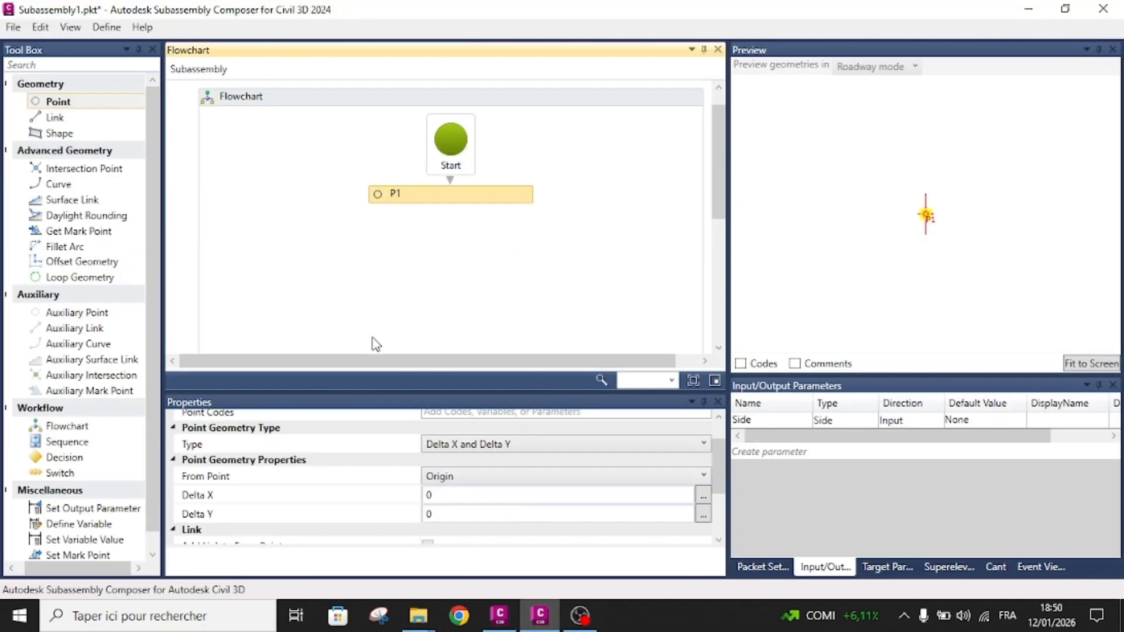
drag(70, 108, 451, 233)
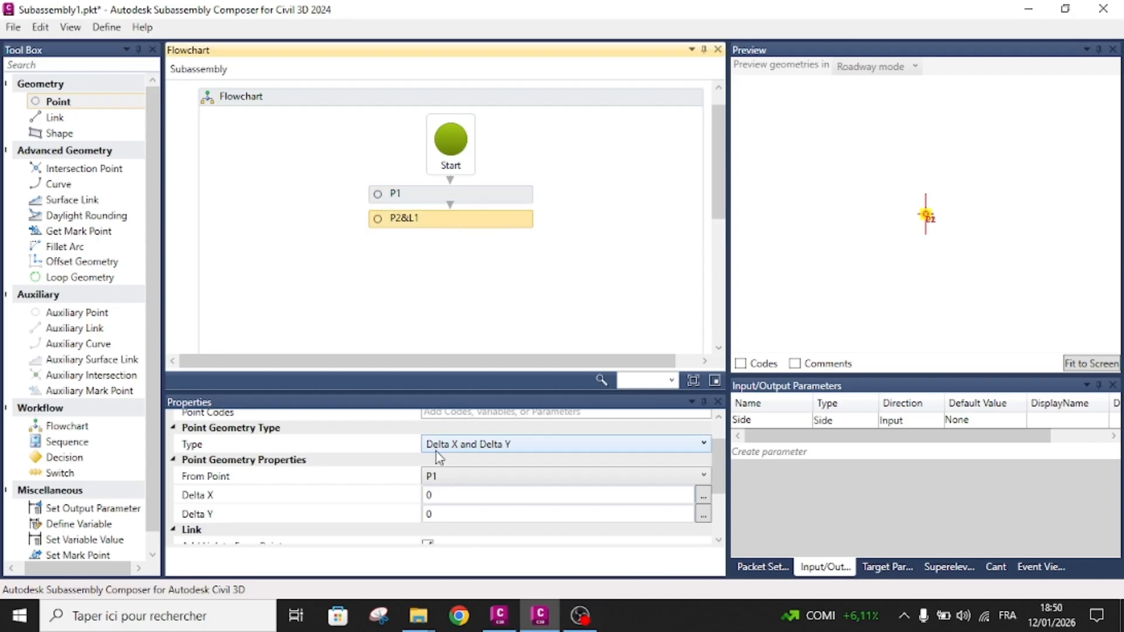
- Set the second point's Delta X to 0.8372 from P1 as in the Civil 3D detail, and remove its link to P1
click(454, 498)
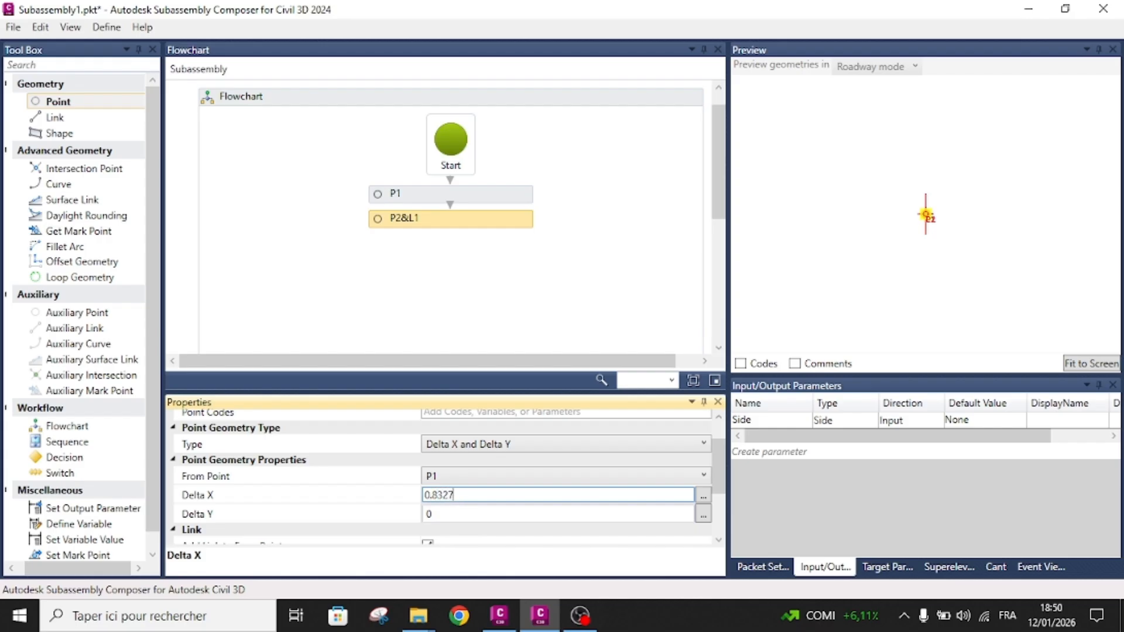
click(500, 616)
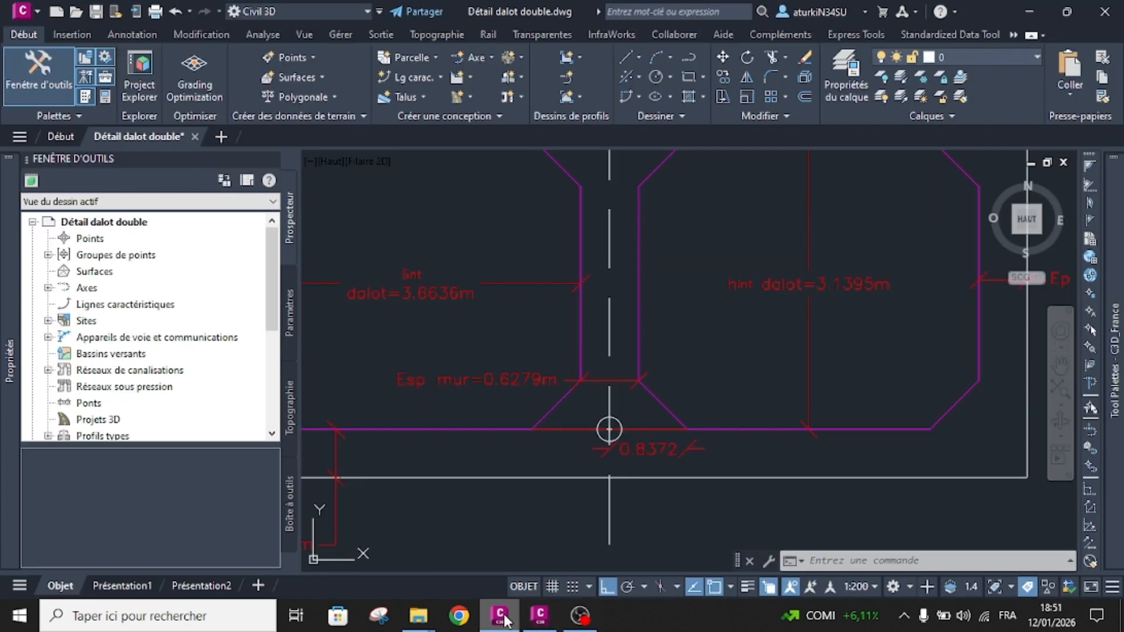
click(539, 616)
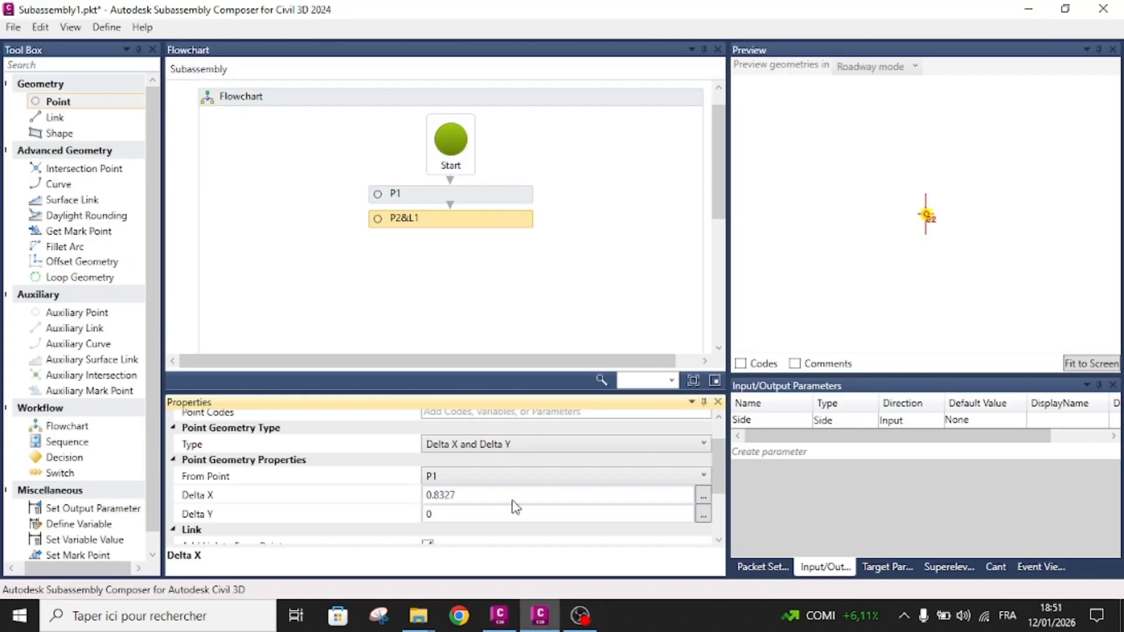
click(484, 496)
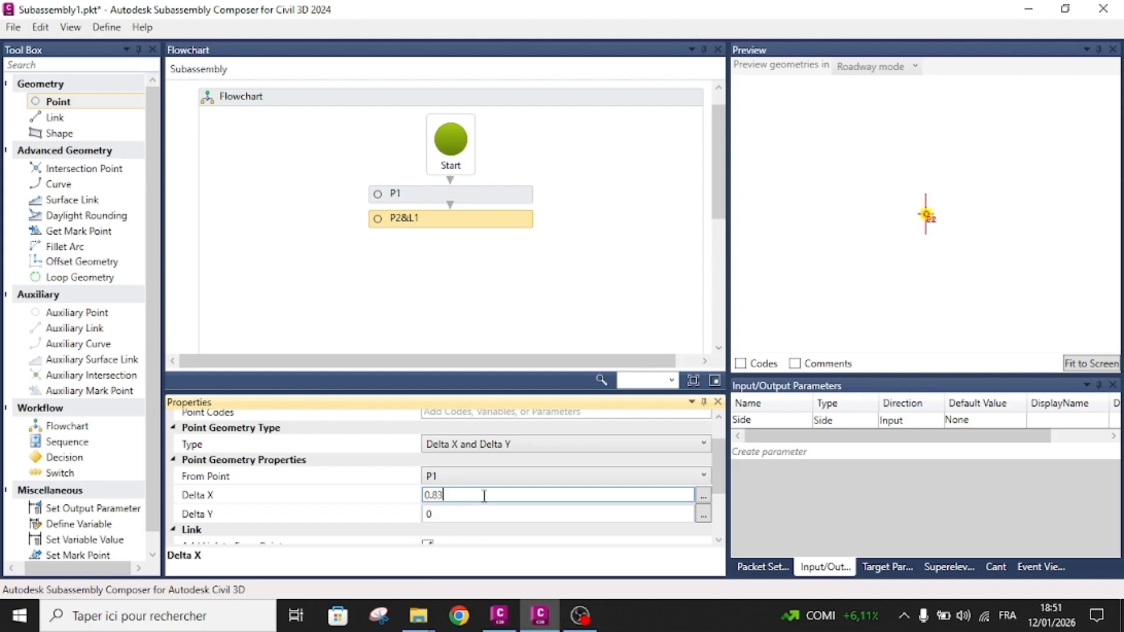
key(Return)
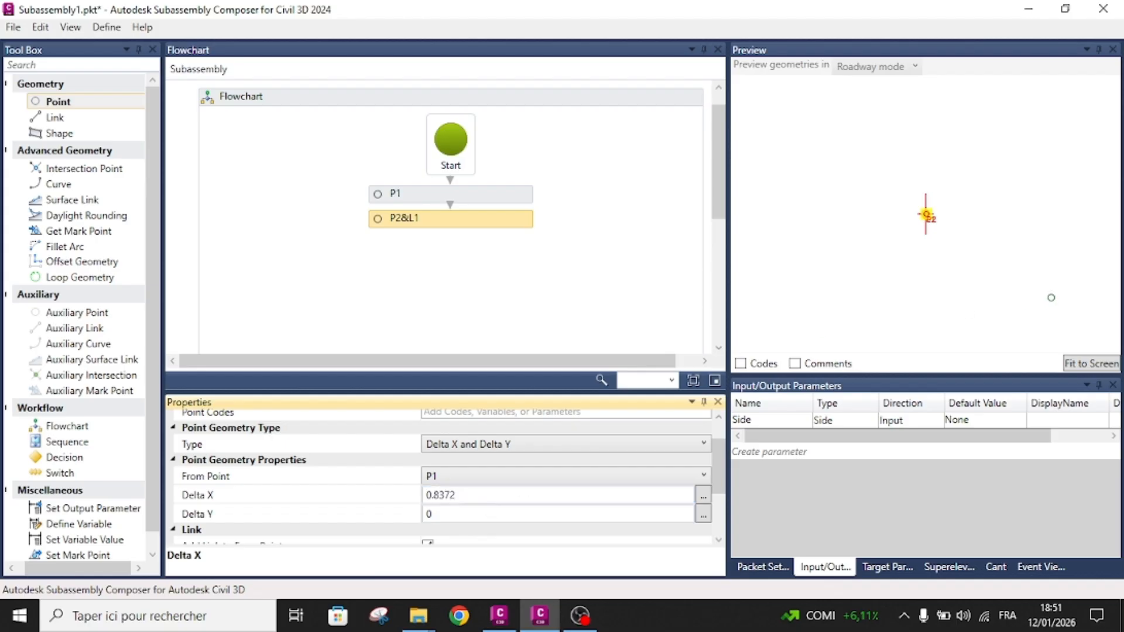
click(1103, 364)
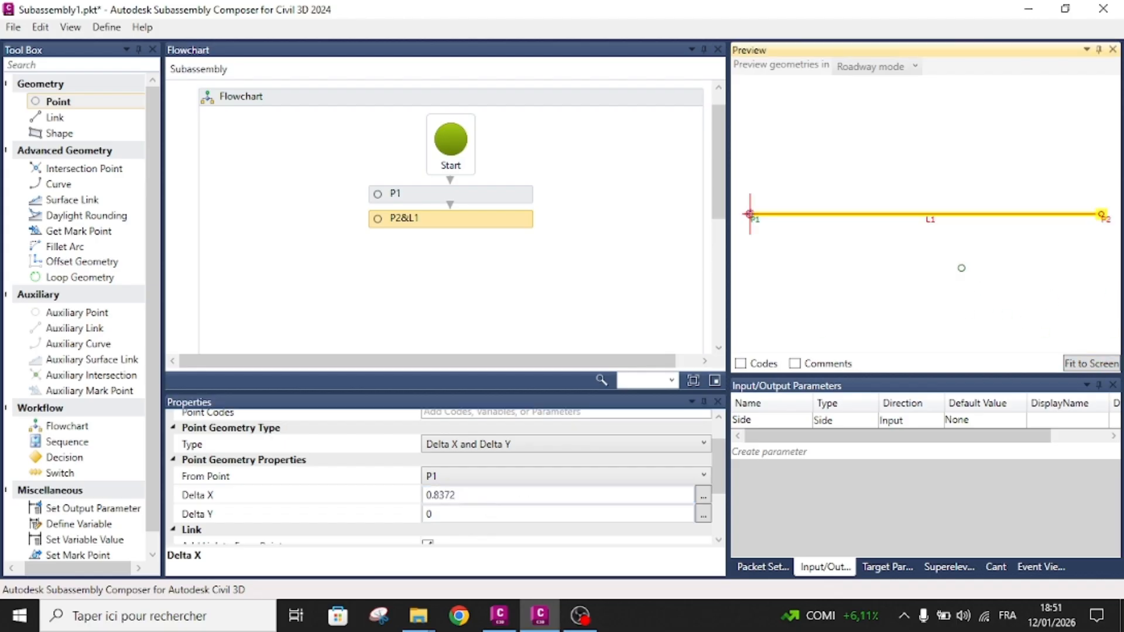
scroll(369, 457, down, 1)
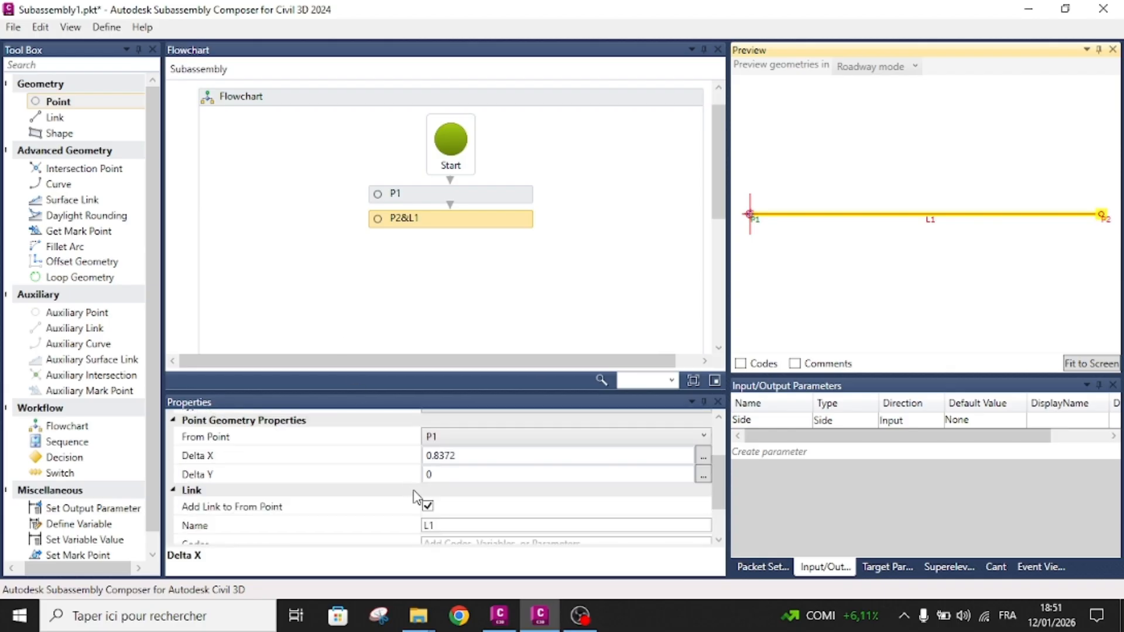
click(428, 506)
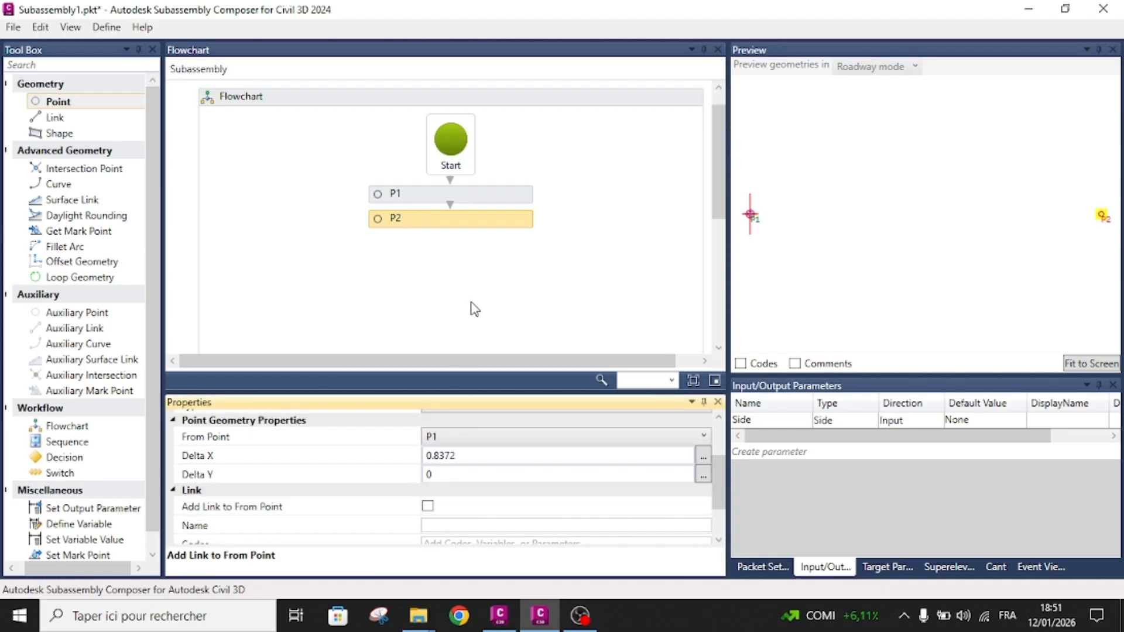
- Switch to Civil 3D and add a linear dimension along the right cell's bottom edge, between its two lower chamfers
click(499, 614)
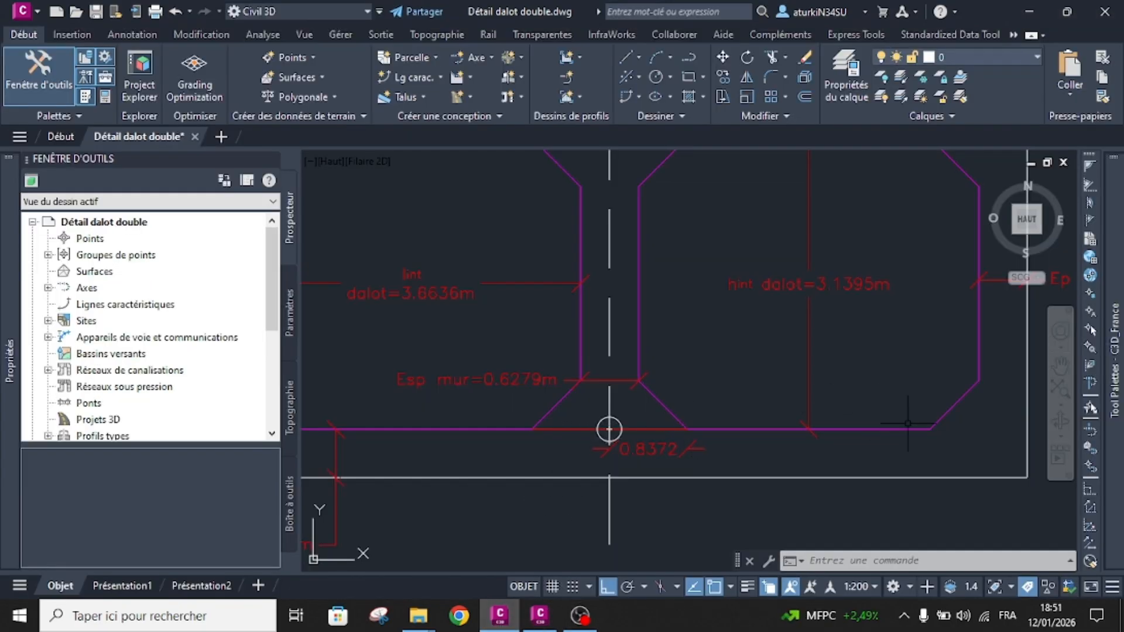
scroll(710, 447, down, 2)
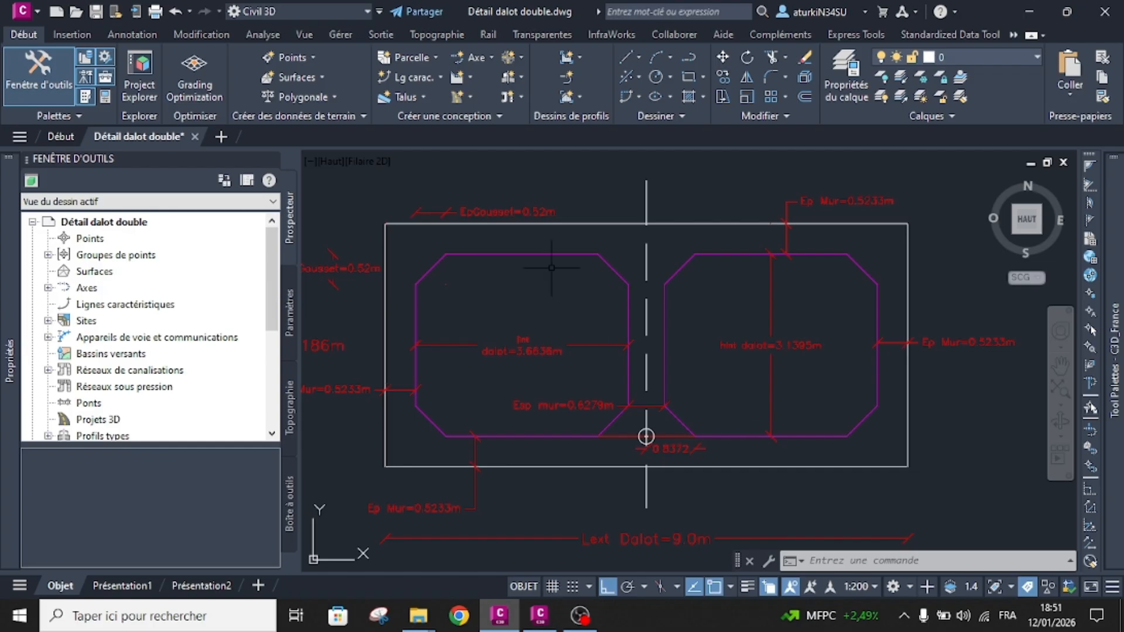
click(149, 34)
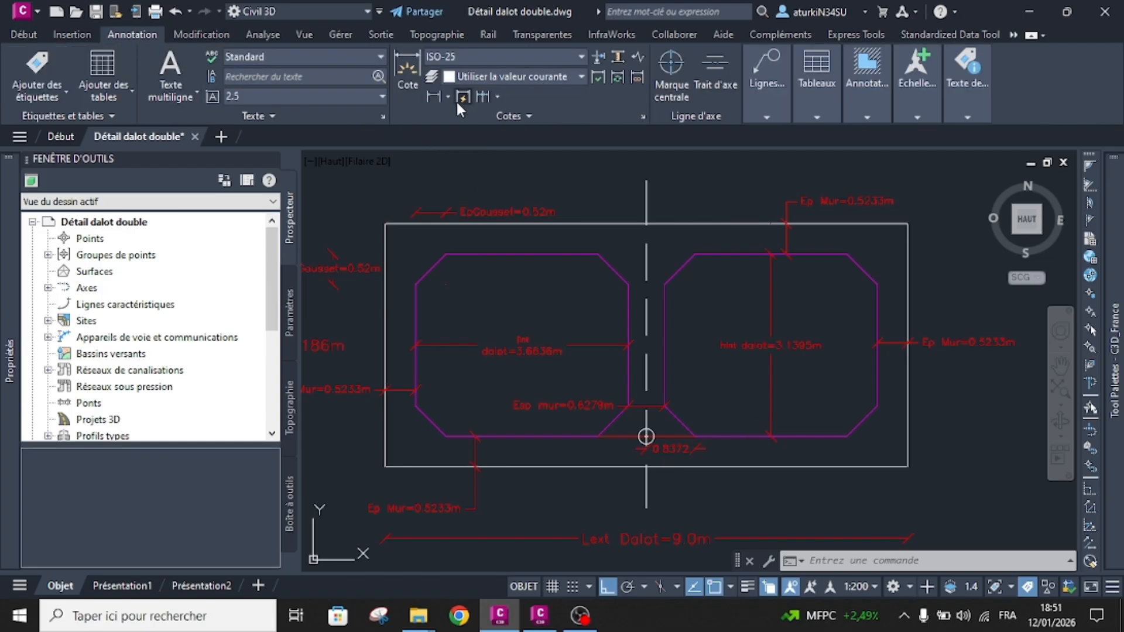
click(433, 96)
scroll(644, 435, up, 2)
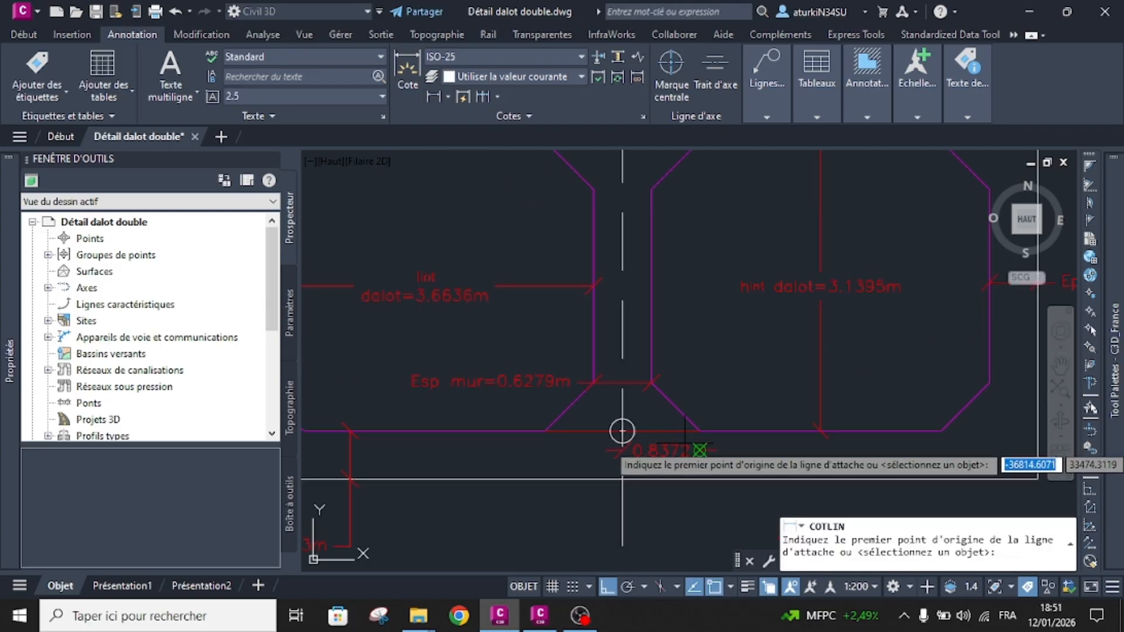
click(622, 431)
click(941, 431)
click(819, 403)
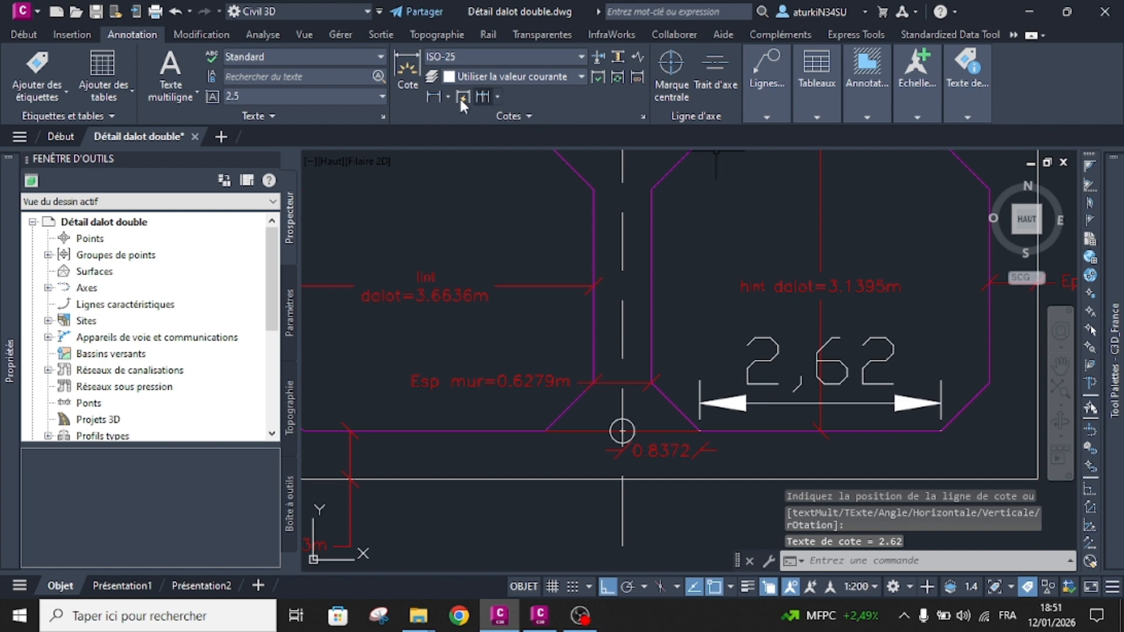
- Match the new bottom-edge dimension's properties to those of the red inner-height dimension in the right cell
click(24, 34)
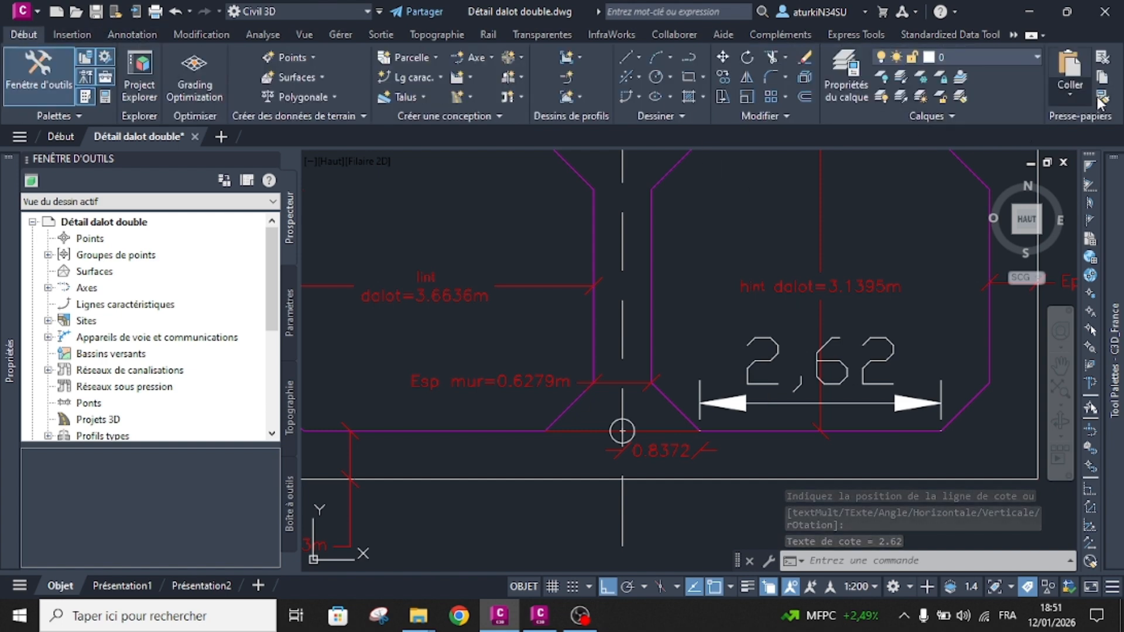
click(831, 288)
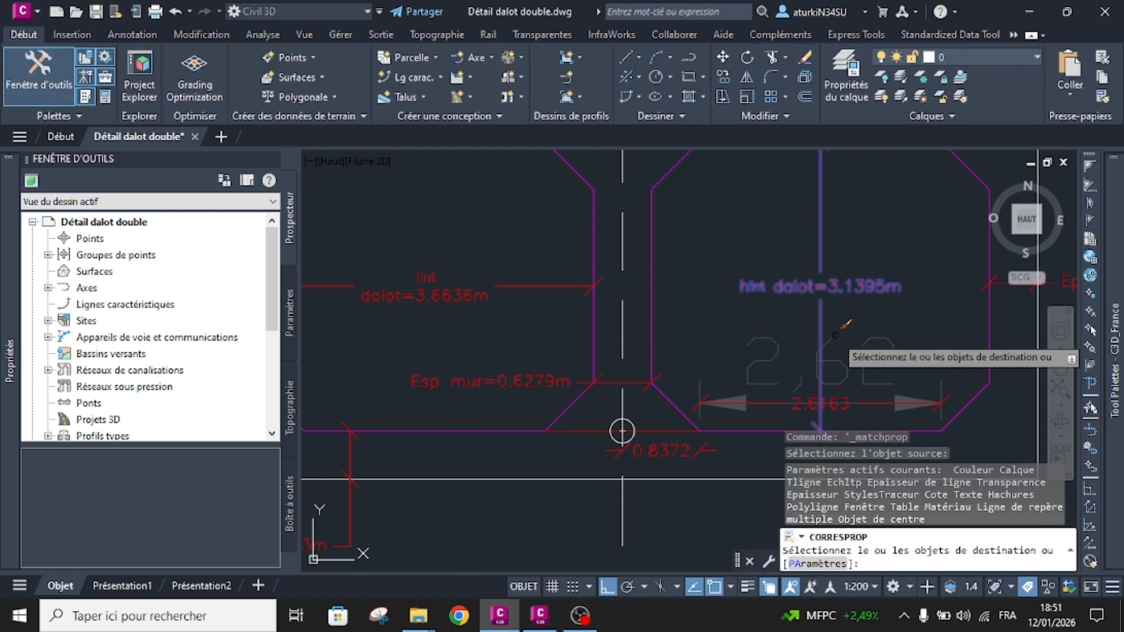
click(836, 335)
key(Escape)
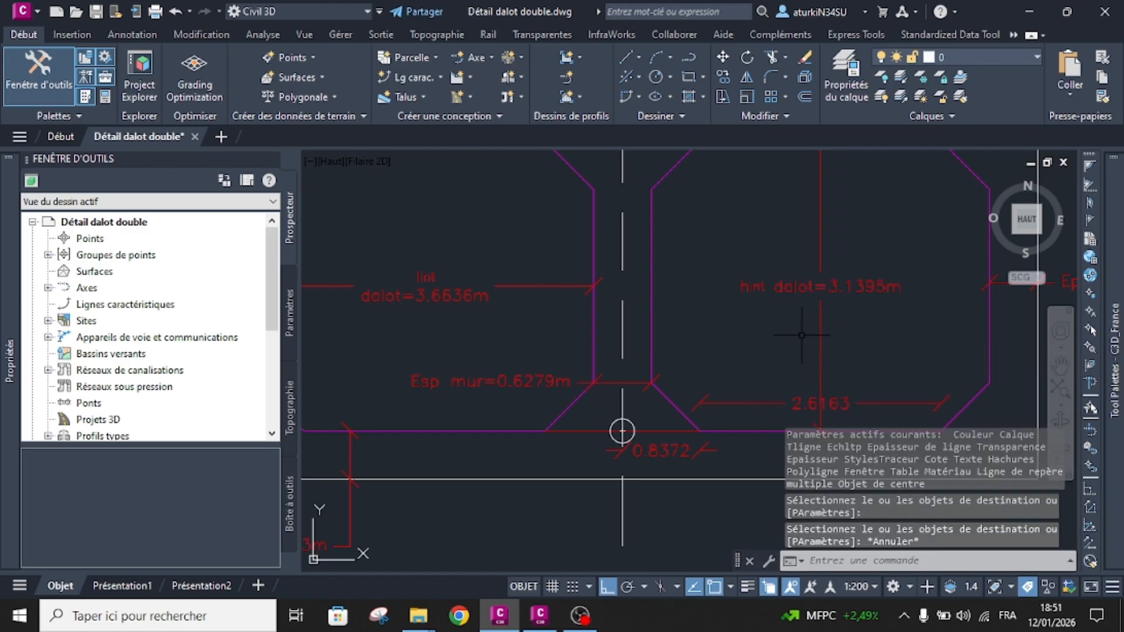
middle_drag(748, 321, 706, 298)
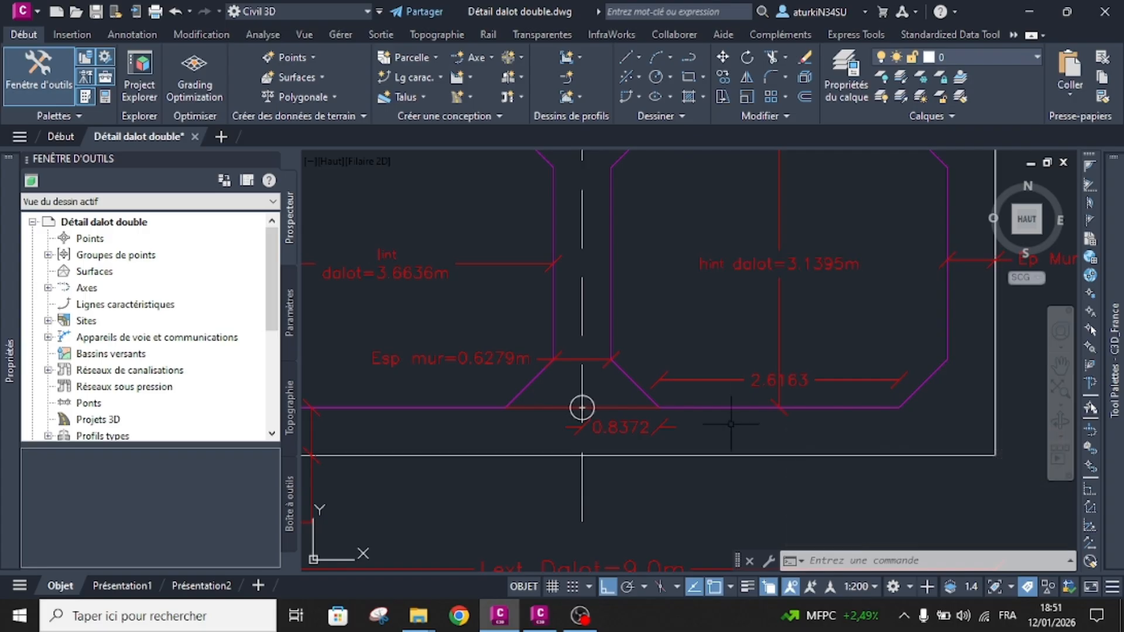
- Switch to Subassembly Composer and add a third point linked from P2 with Delta X 2.6163, fitting the preview to the geometry
click(537, 619)
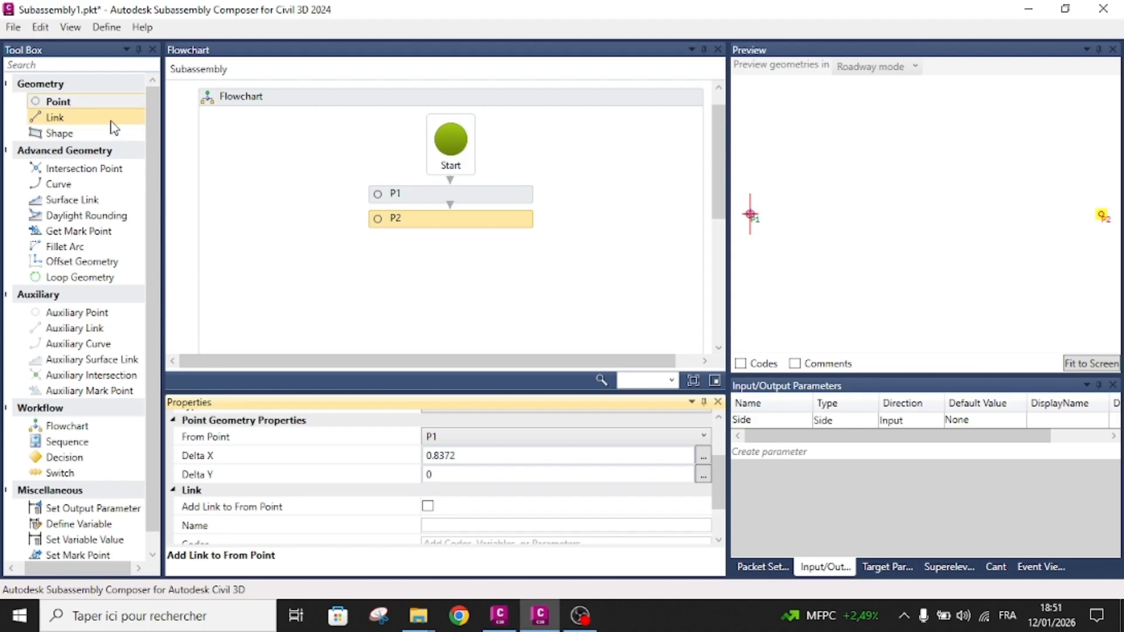
drag(84, 103, 449, 267)
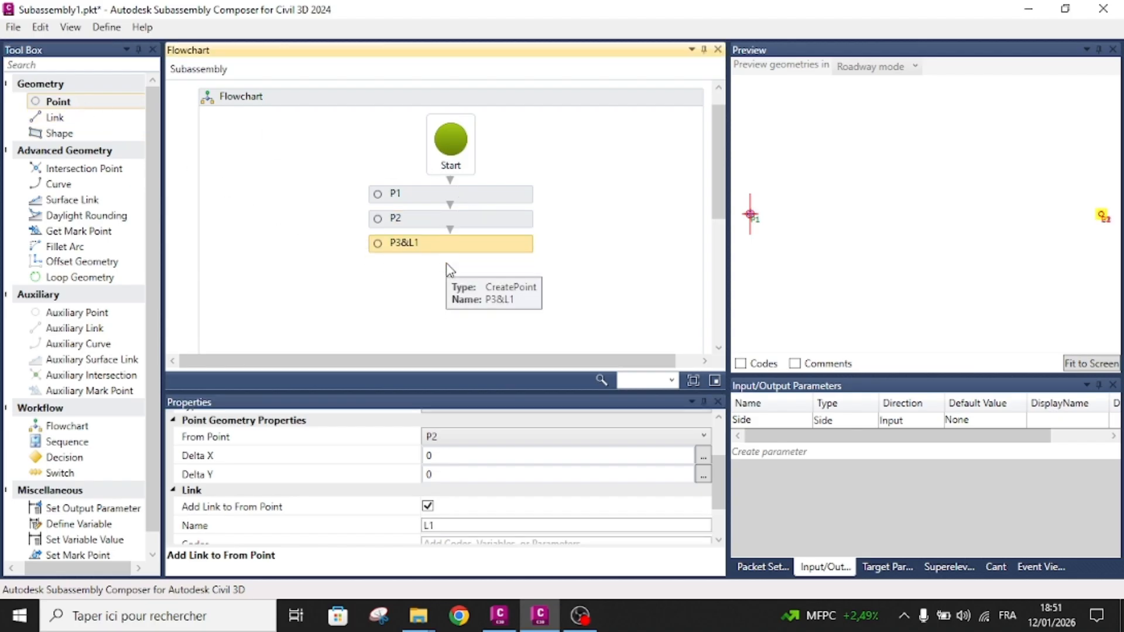
click(431, 455)
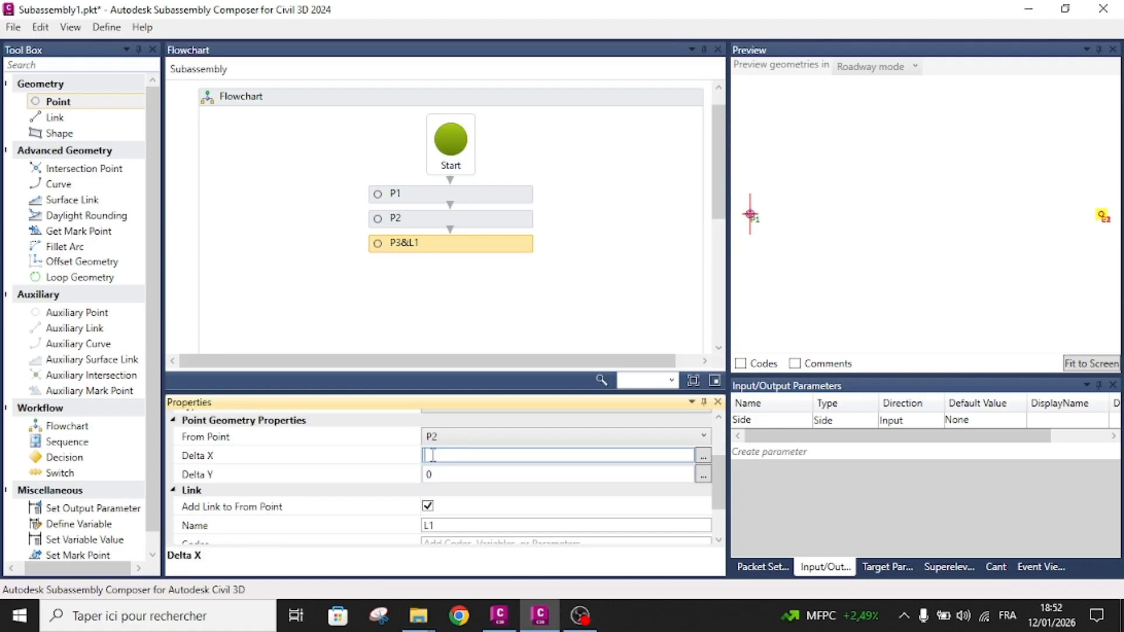
click(510, 619)
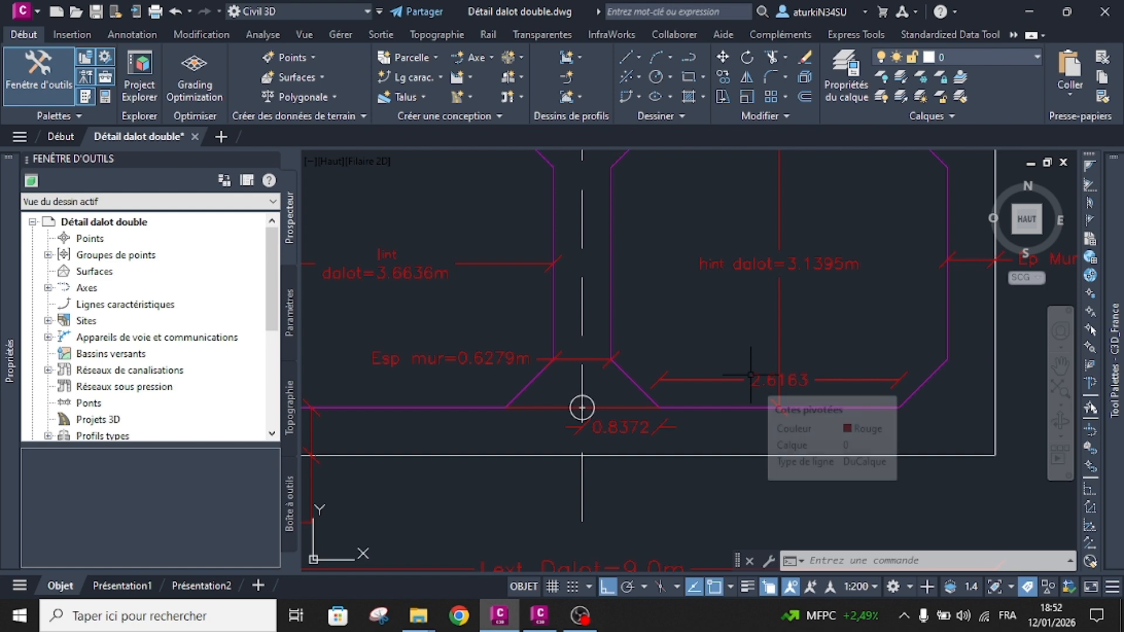
click(539, 615)
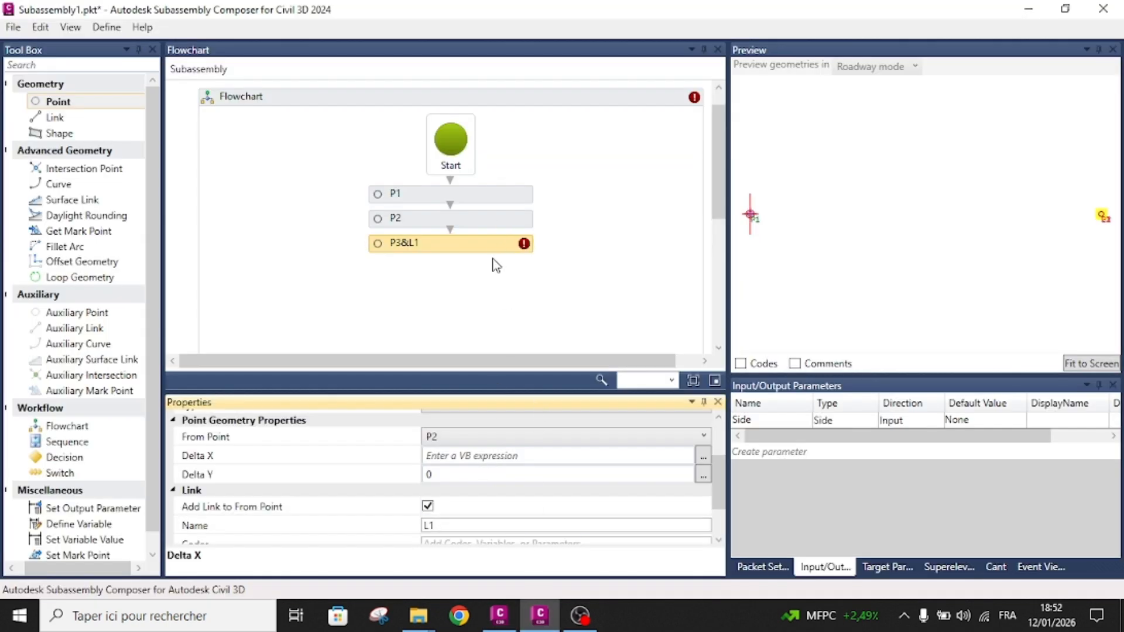
click(456, 455)
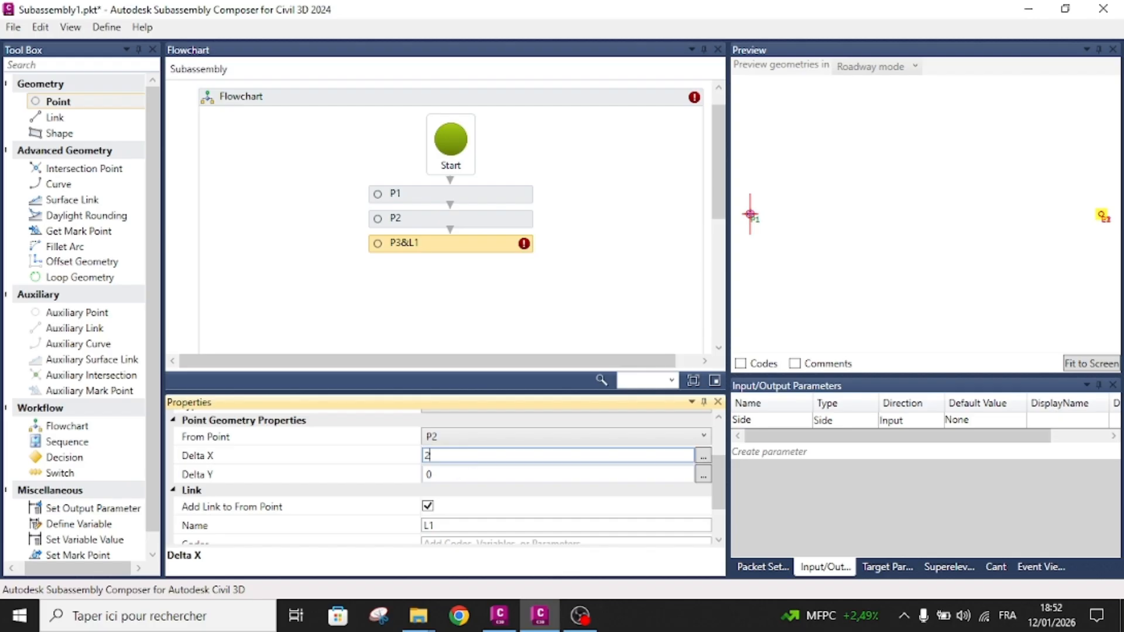
text(2.6163)
key(Return)
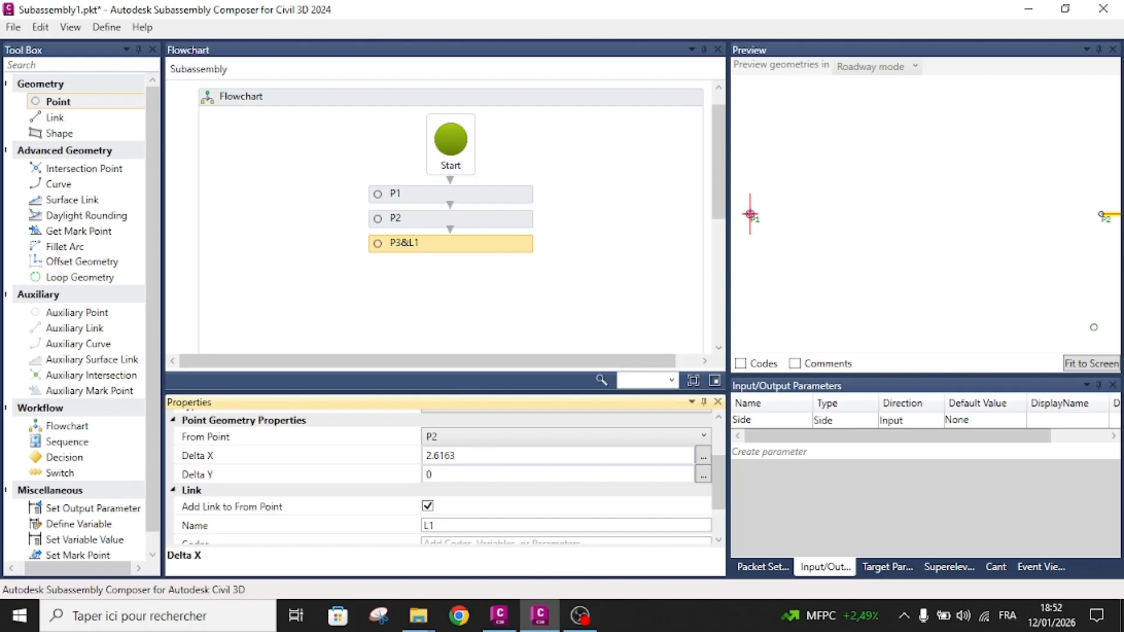
click(1088, 365)
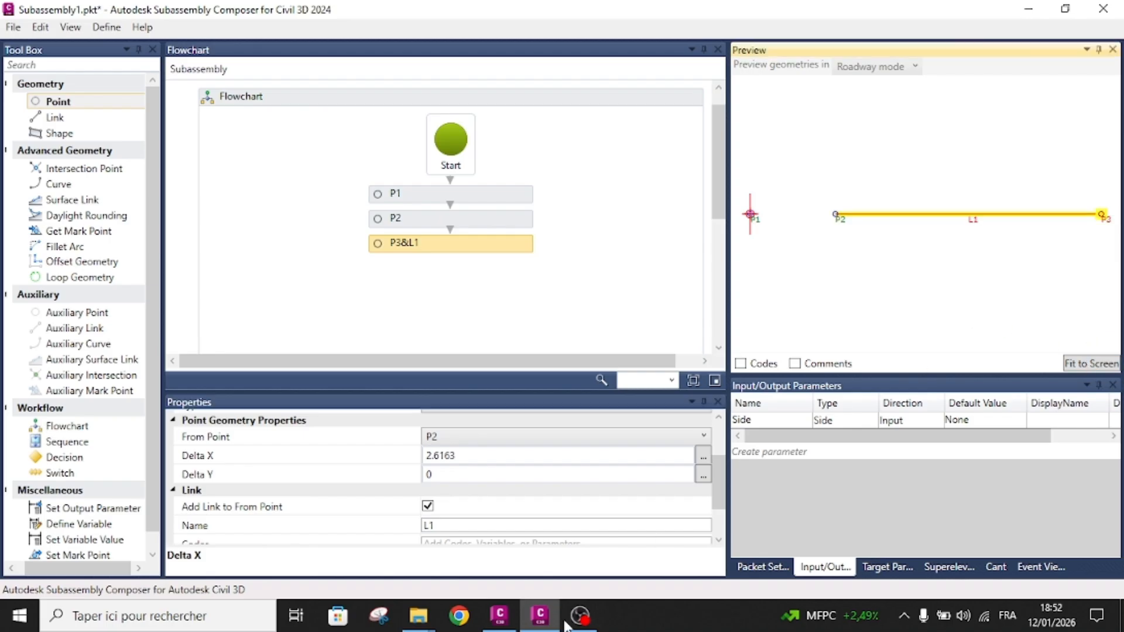
- Switch to Civil 3D and set the precision of the right cell's bottom-edge dimension to 0.00
click(499, 616)
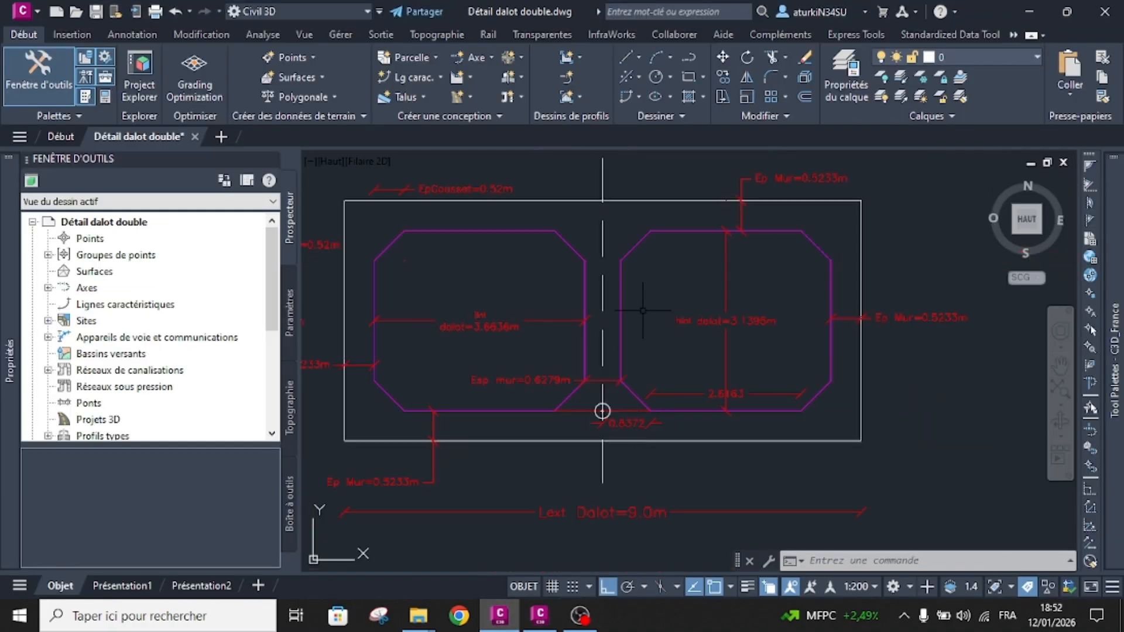
middle_drag(567, 346, 689, 314)
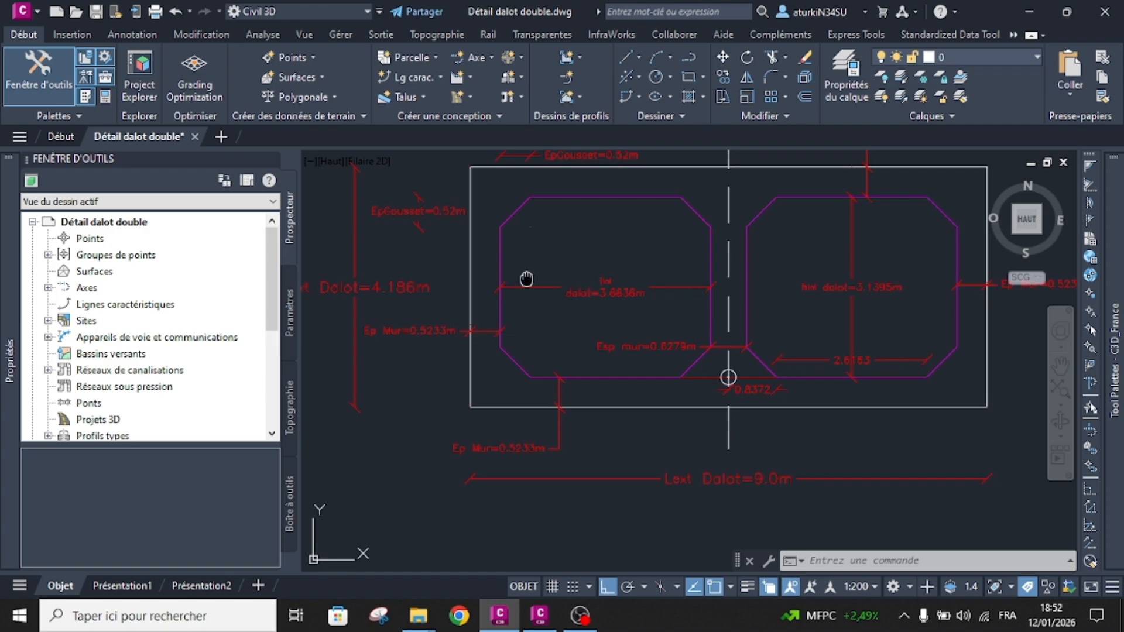
middle_drag(526, 290, 523, 350)
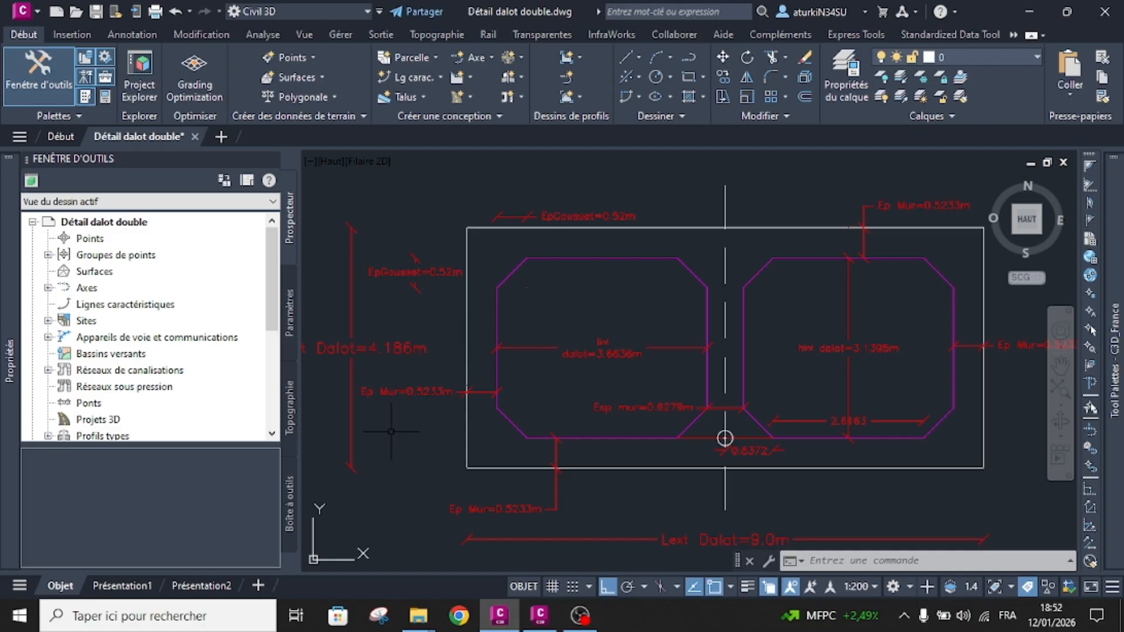
scroll(446, 381, down, 3)
scroll(666, 421, up, 3)
scroll(666, 422, up, 2)
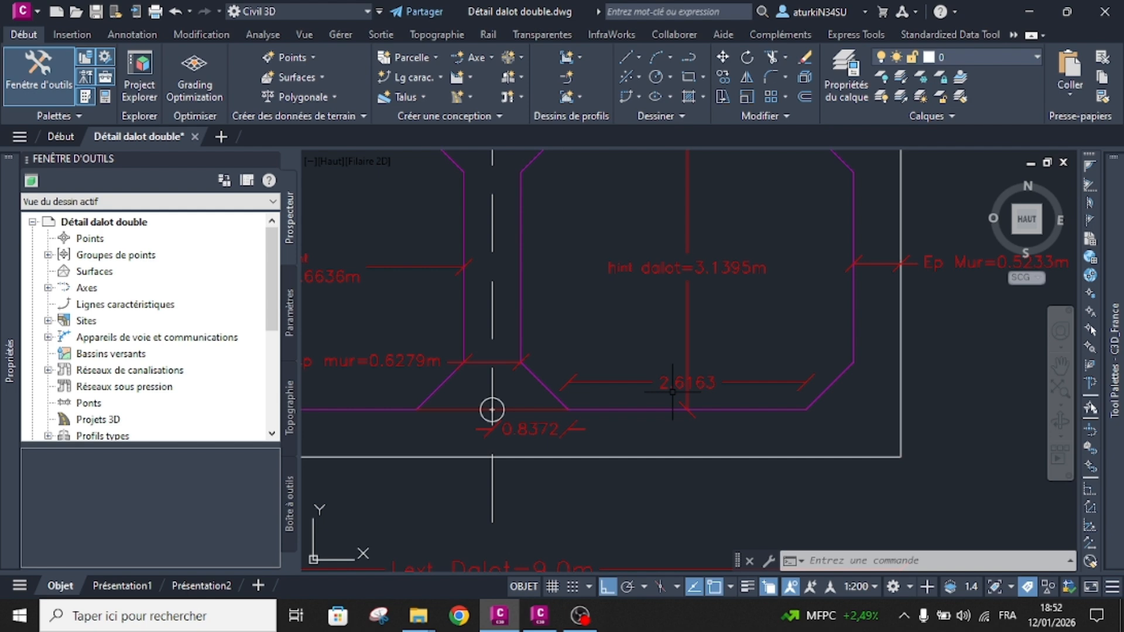
double_click(673, 384)
scroll(258, 388, down, 3)
scroll(258, 389, down, 12)
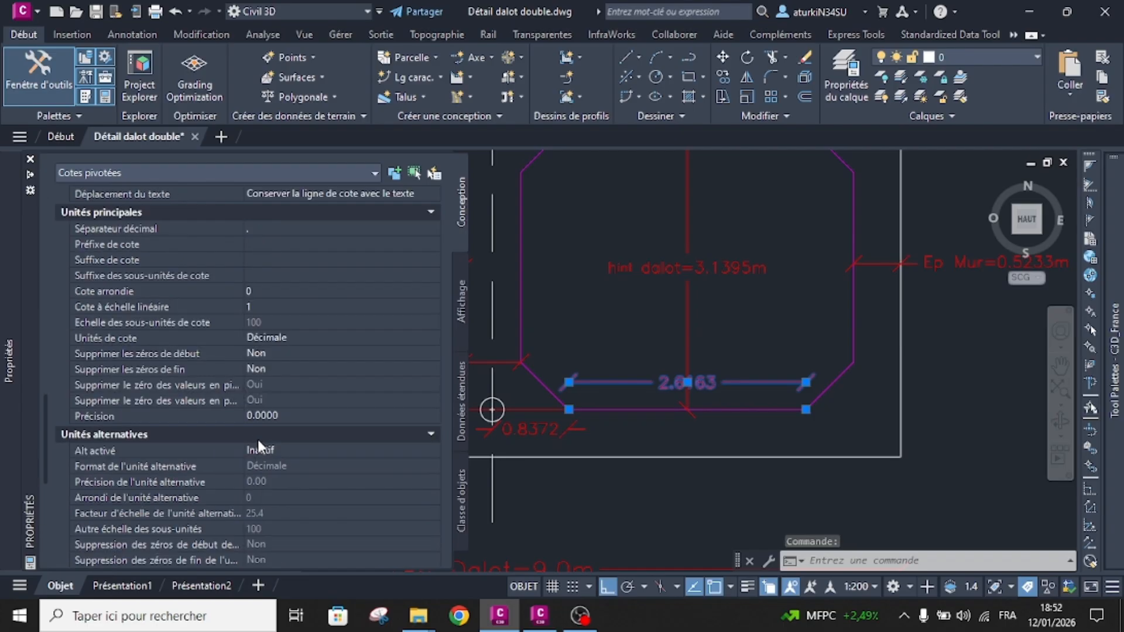
click(257, 416)
click(261, 417)
click(261, 462)
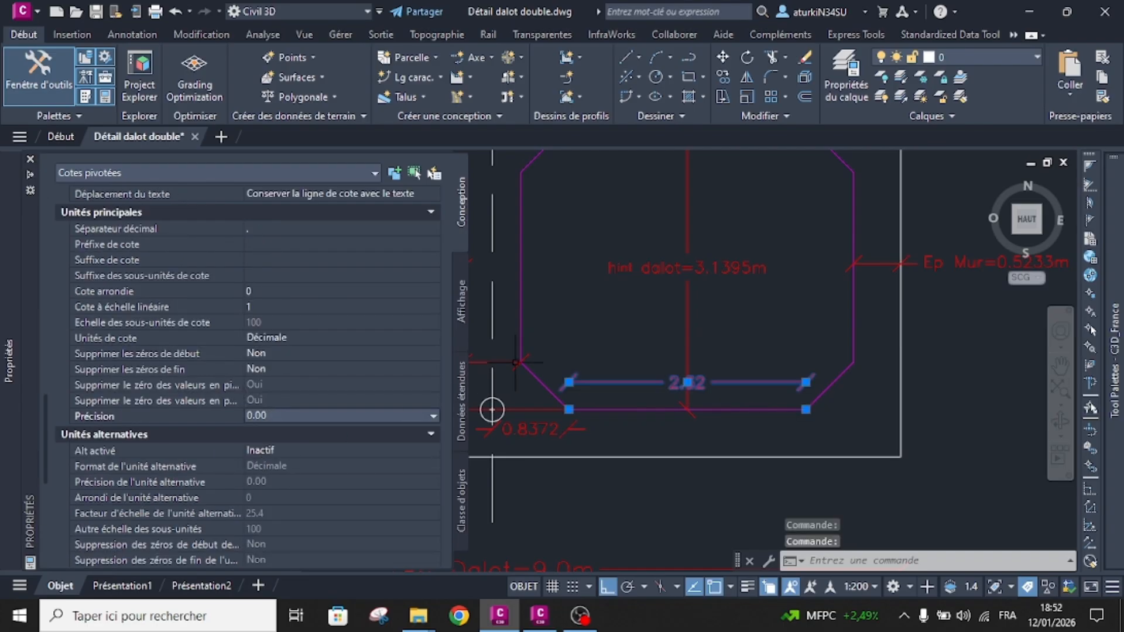
key(Escape)
- Set the precision of the wall thickness dimension beside the right cell's outer wall to 0.00
scroll(785, 344, down, 5)
scroll(679, 364, up, 2)
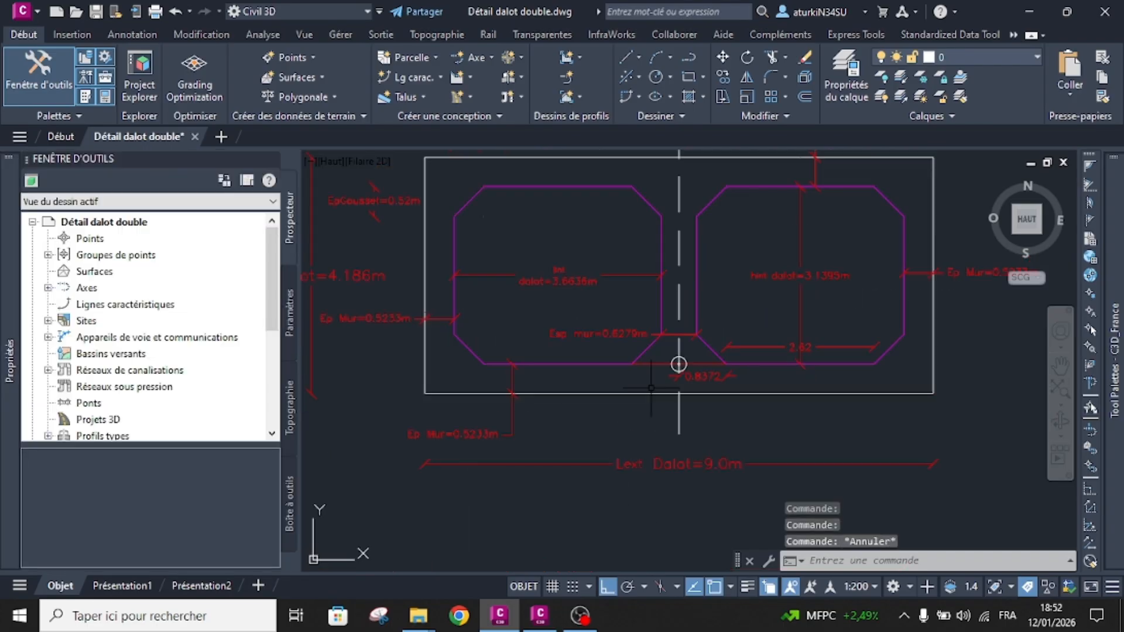
scroll(573, 414, down, 2)
scroll(777, 329, up, 2)
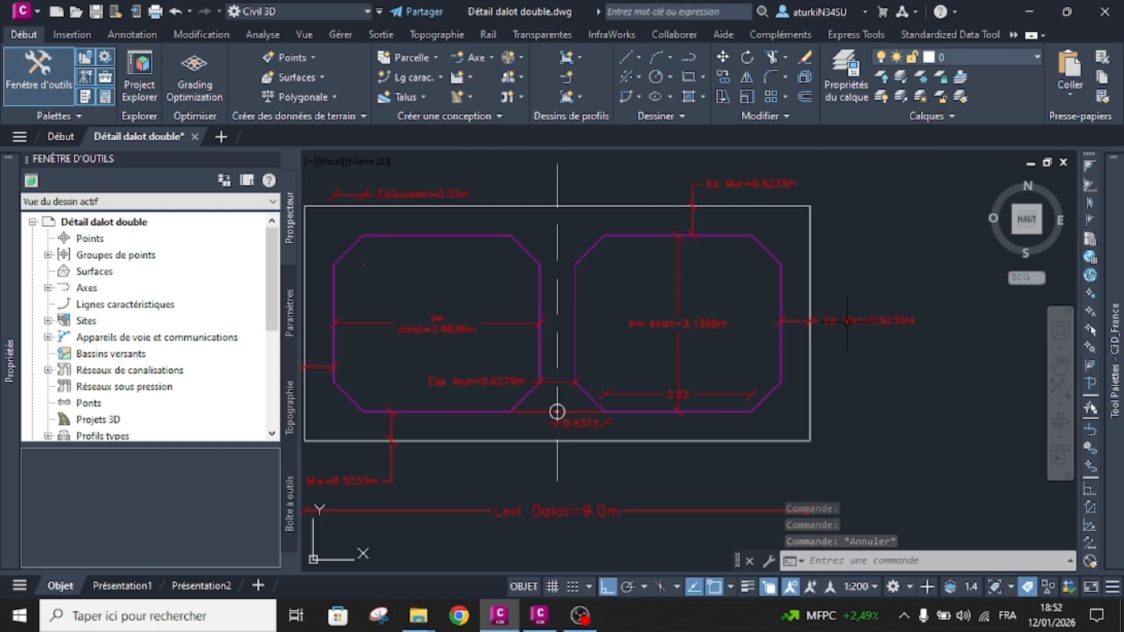
click(856, 321)
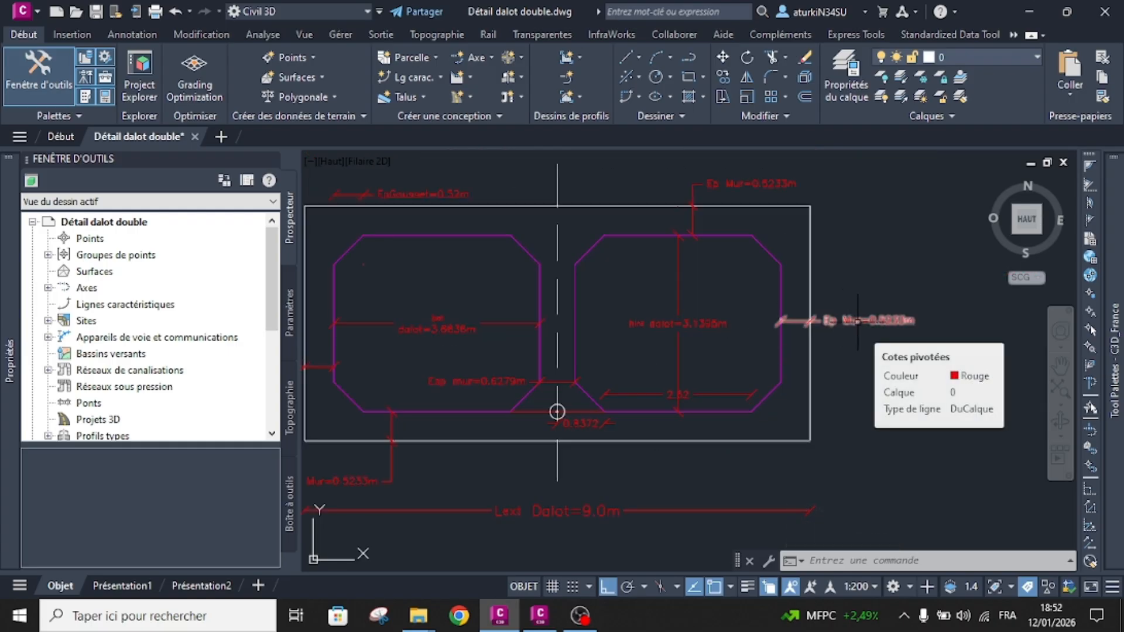
mouse_move(9, 409)
scroll(220, 462, down, 12)
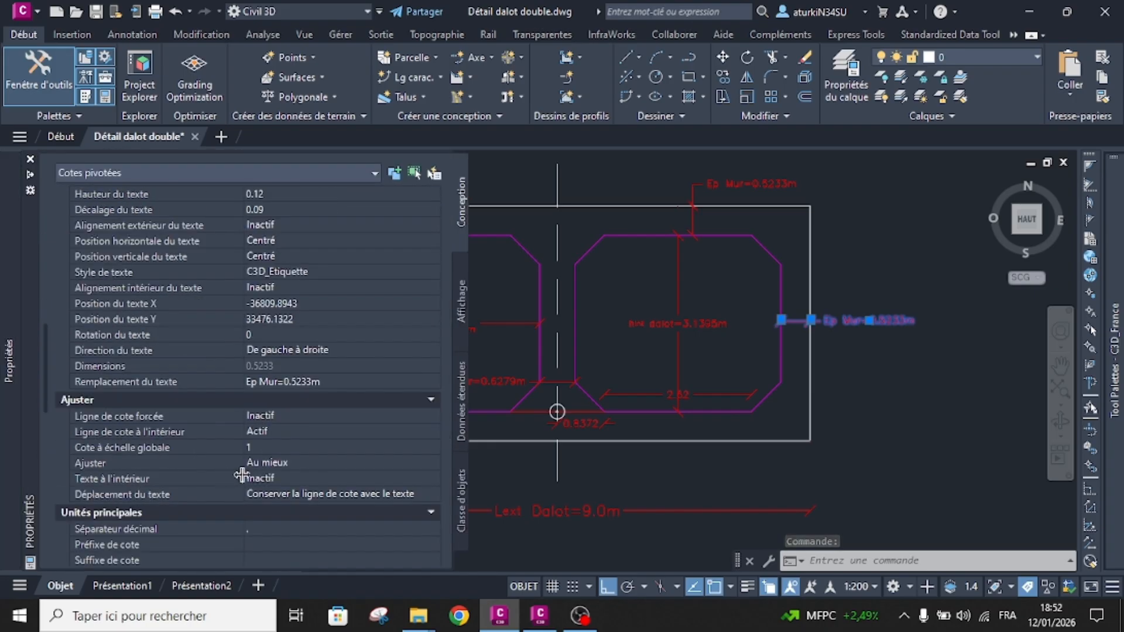
scroll(275, 410, down, 6)
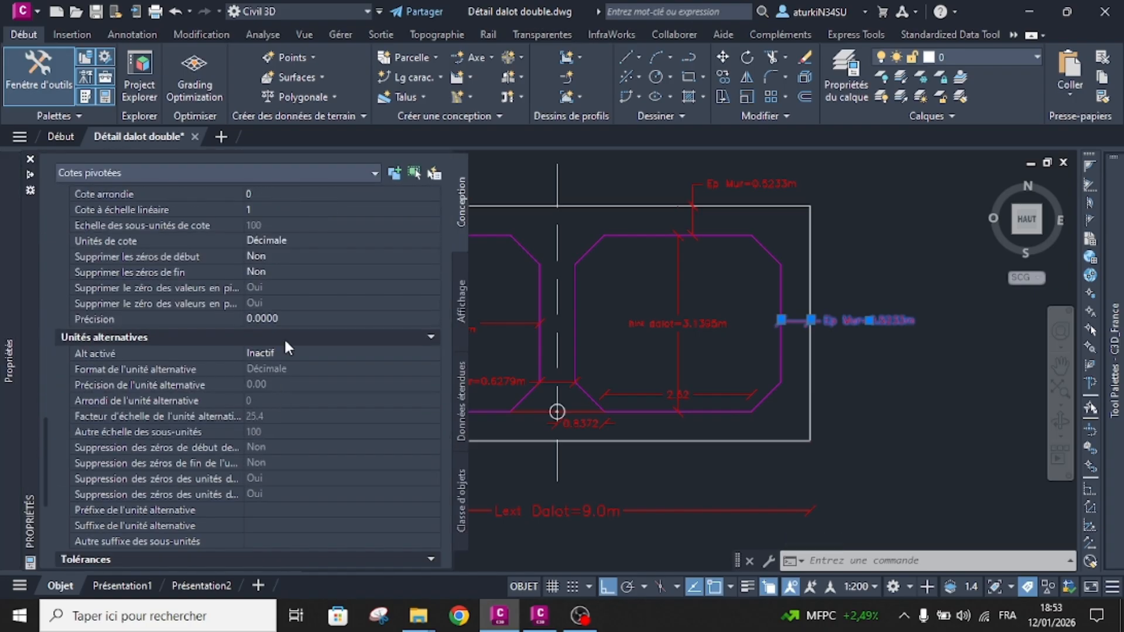
click(298, 331)
click(303, 318)
click(303, 318)
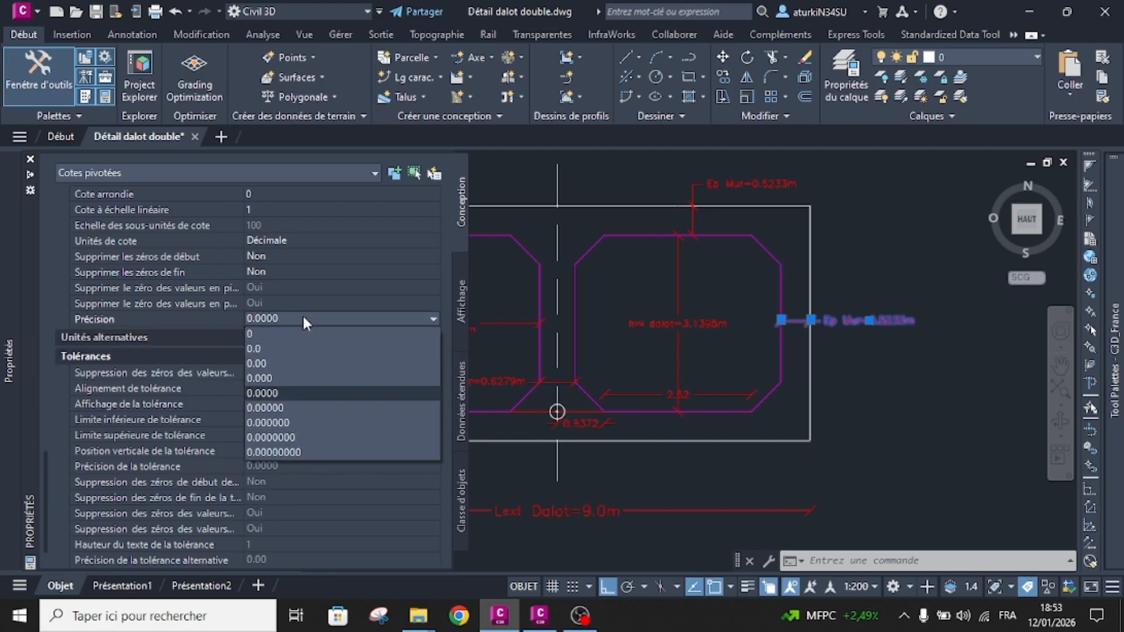
click(262, 363)
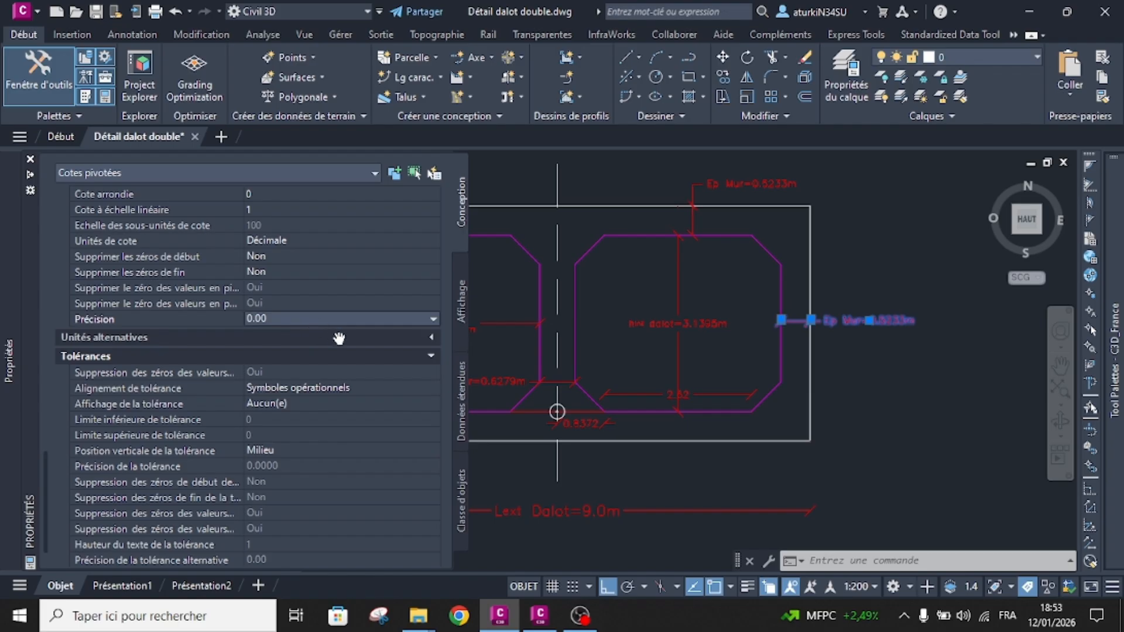
click(430, 337)
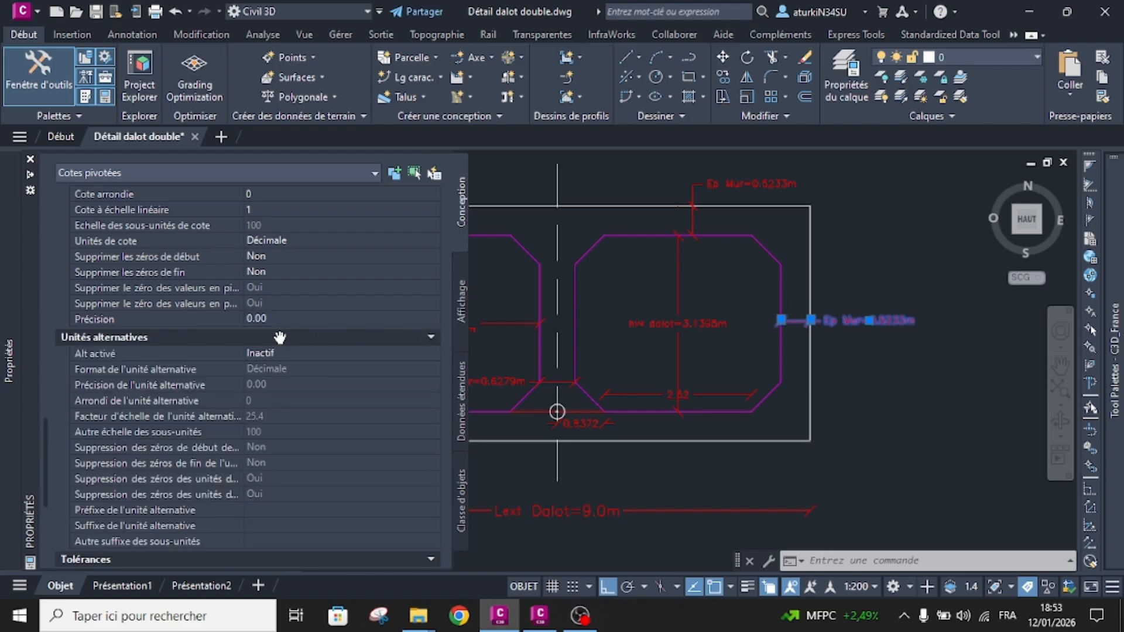
key(Escape)
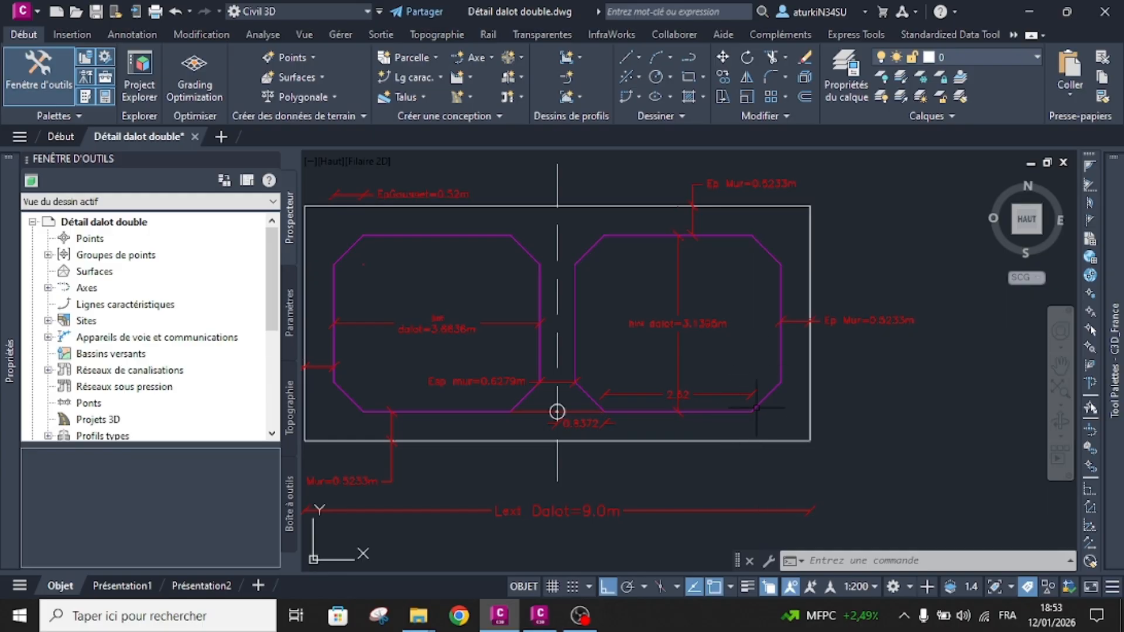
- Switch to Subassembly Composer and add a fourth point linked from P3 with Delta X 0.52 and Delta Y 0.25, fitting the preview to the geometry
scroll(757, 412, down, 2)
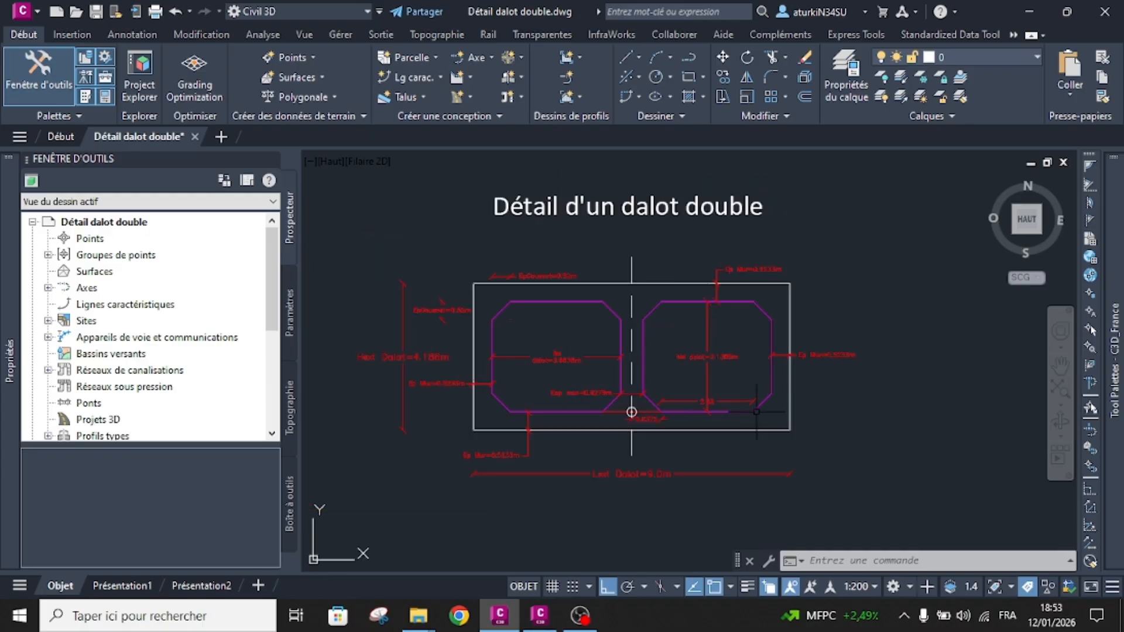
scroll(474, 321, up, 2)
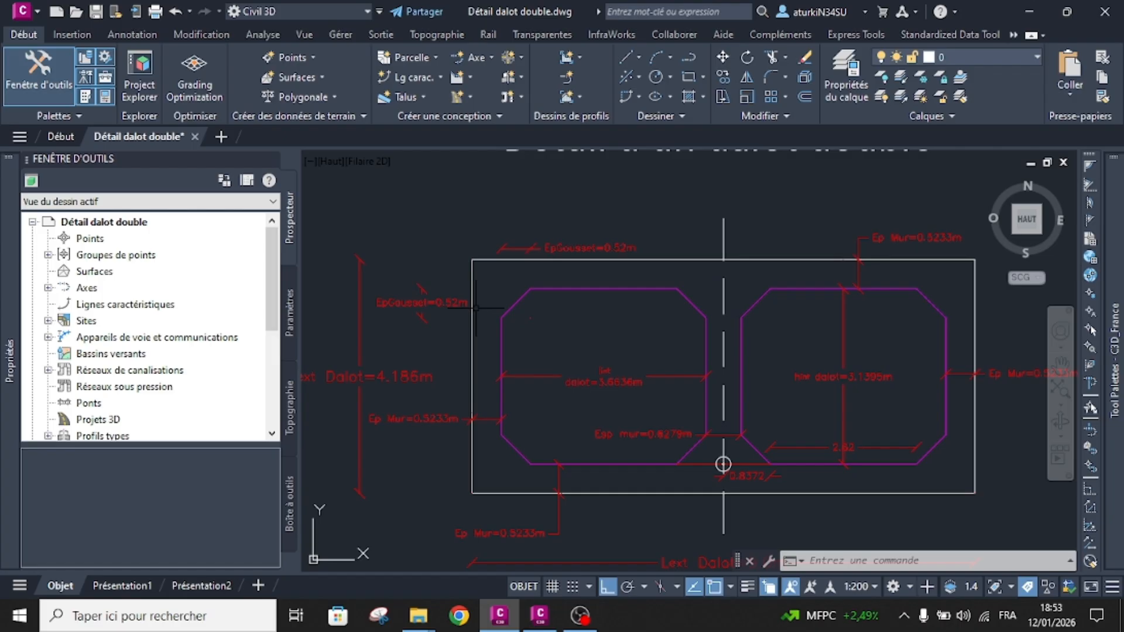
scroll(555, 392, down, 2)
scroll(764, 413, up, 2)
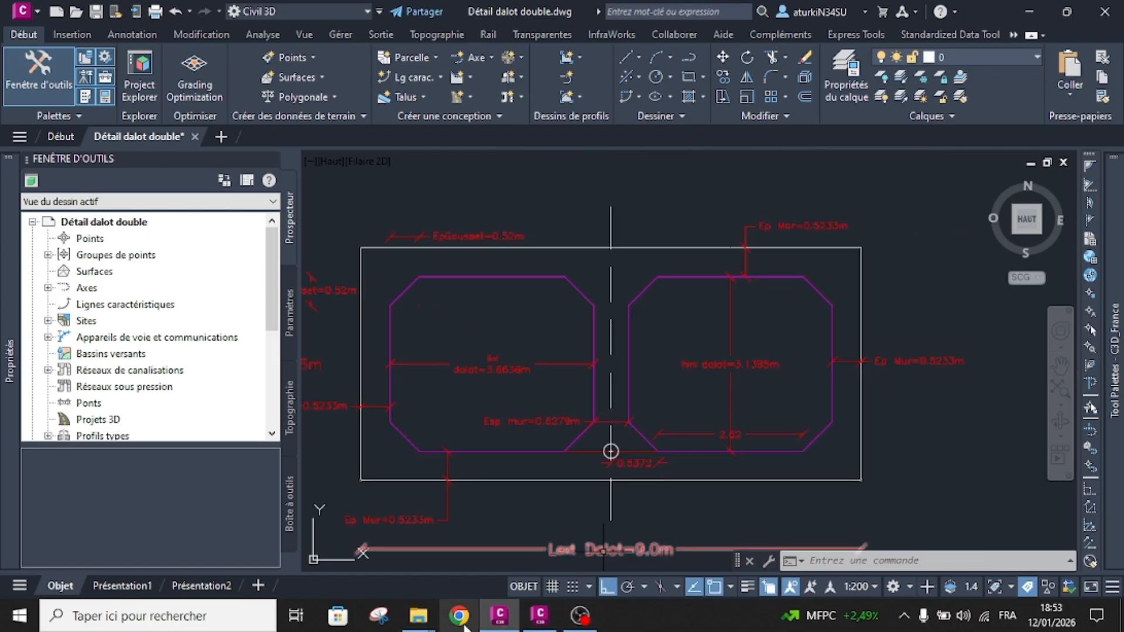
click(539, 616)
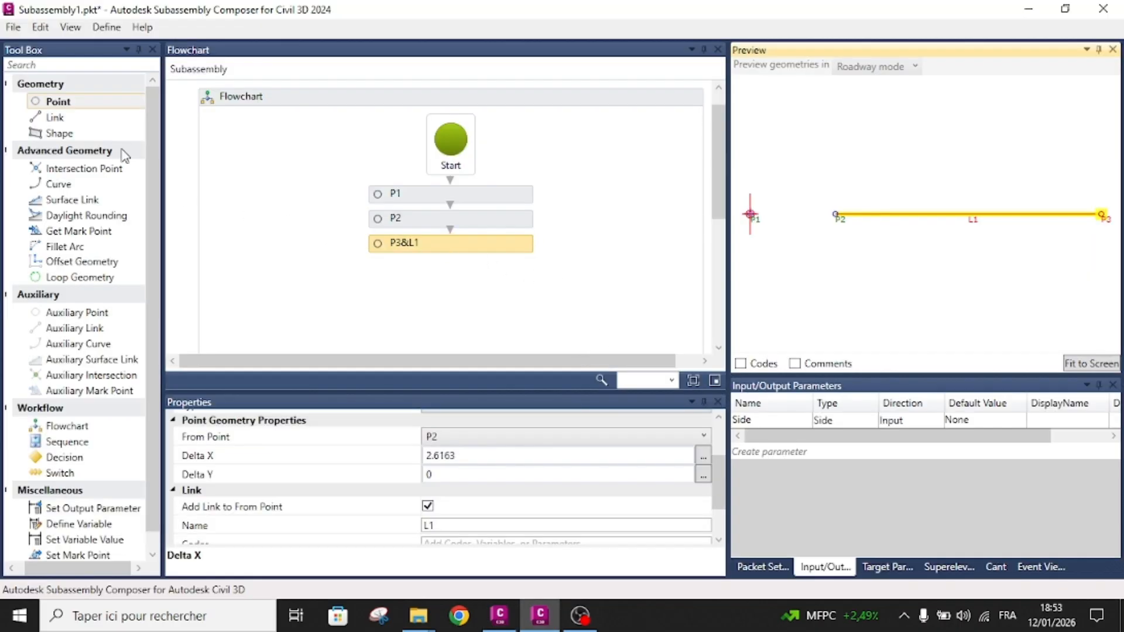
drag(50, 102, 439, 276)
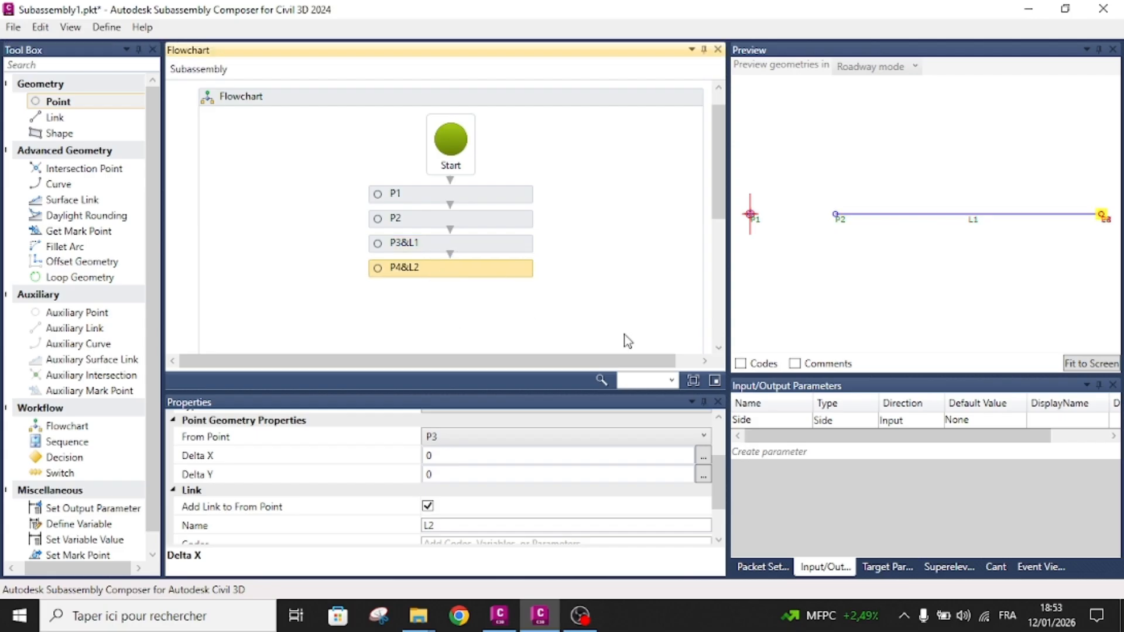
click(449, 454)
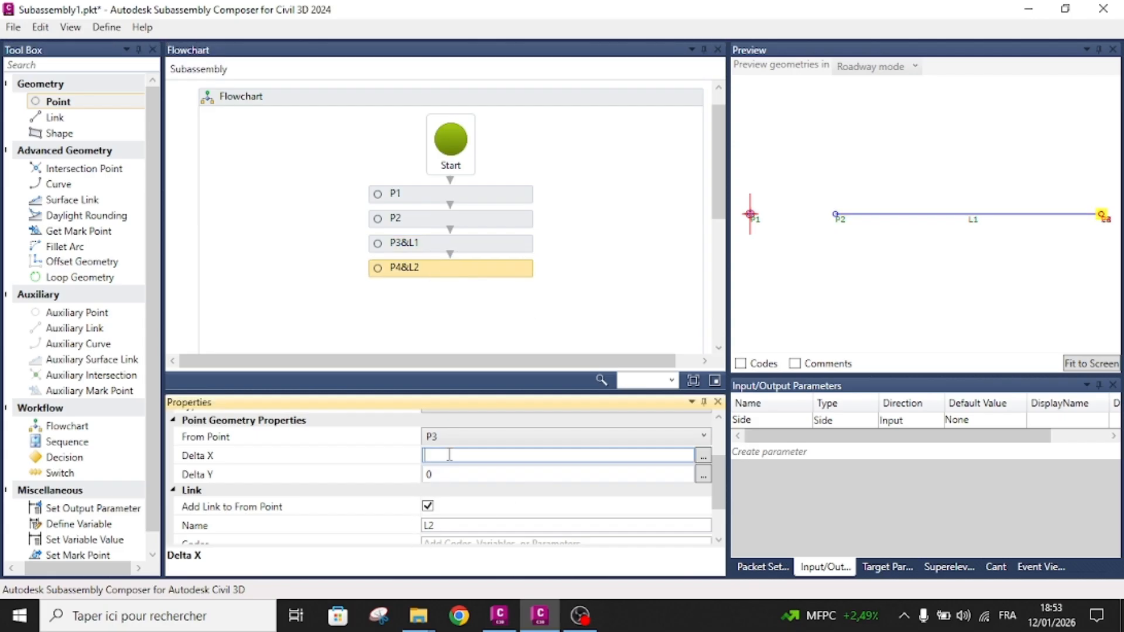
text(0.52)
click(443, 475)
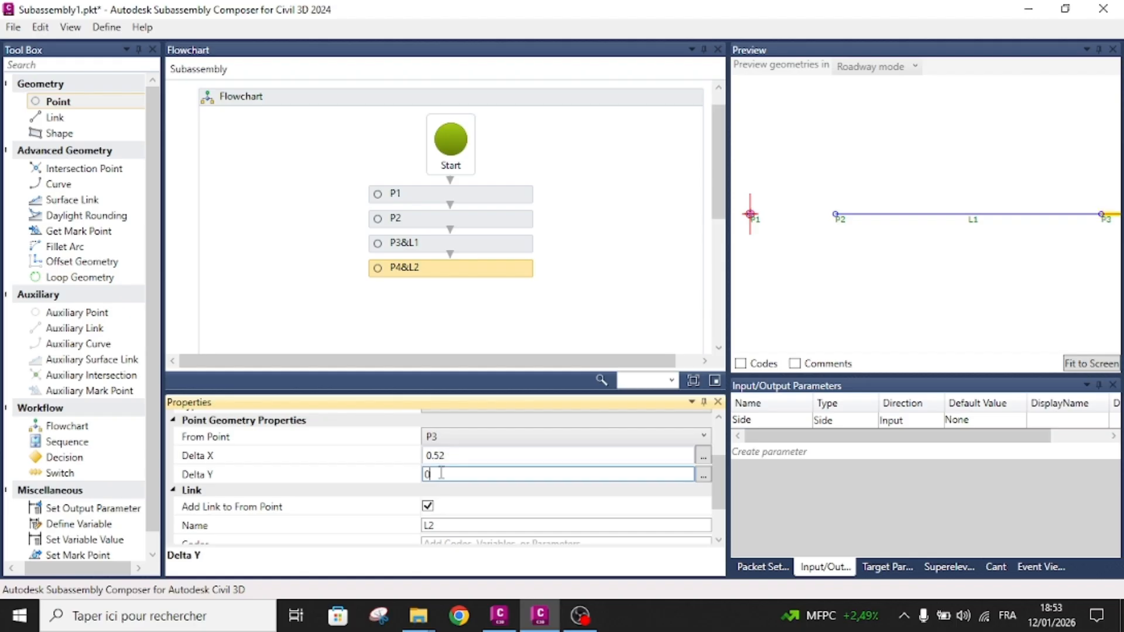
key(BackSpace)
text(0.25)
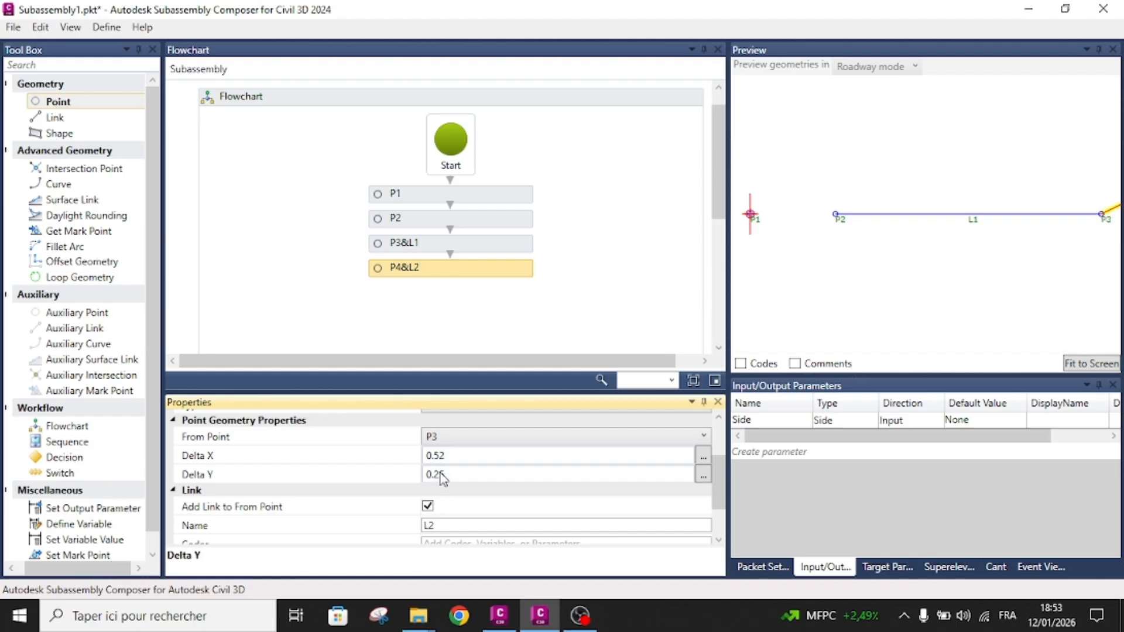
click(1111, 363)
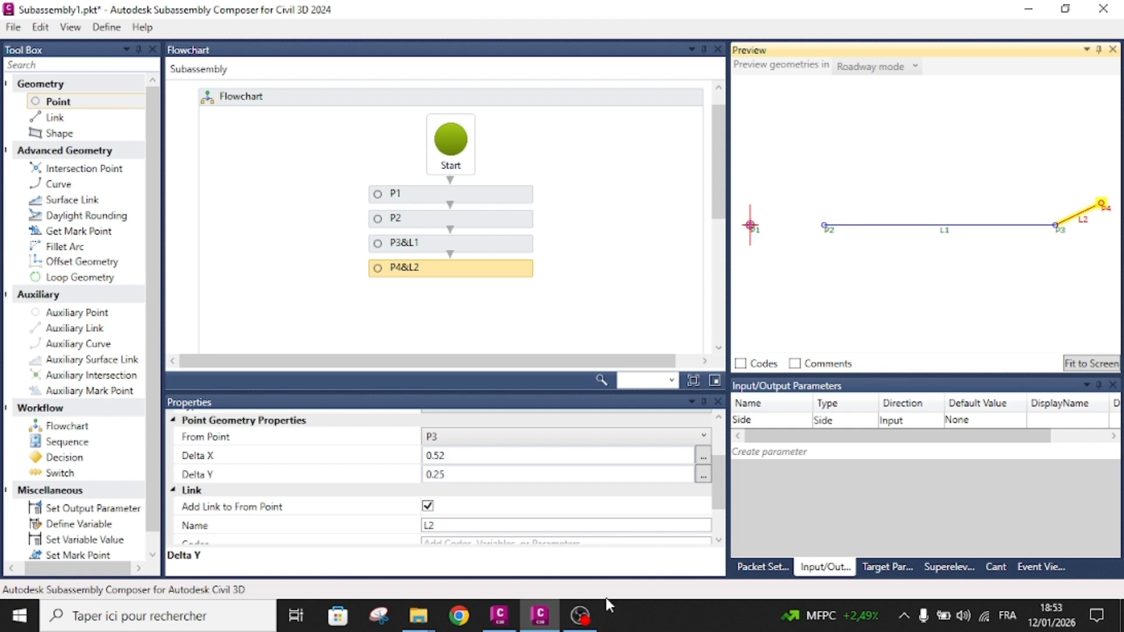
- Switch to Civil 3D and add a vertical linear dimension along the right cell's outer edge, between its lower and upper chamfers
click(499, 615)
scroll(751, 386, up, 2)
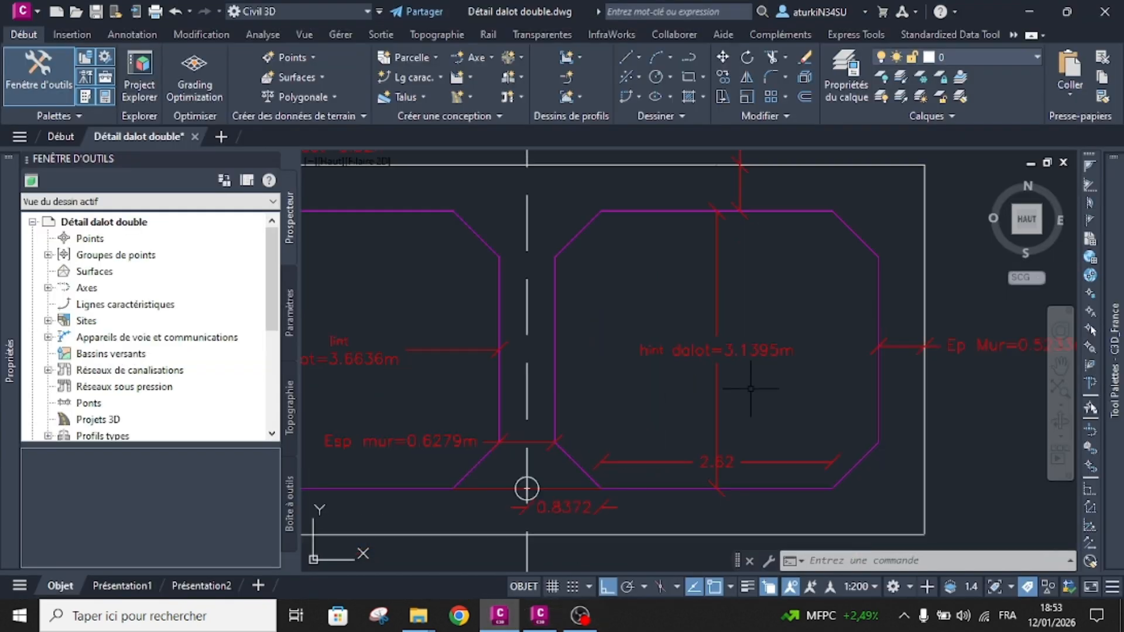
click(133, 35)
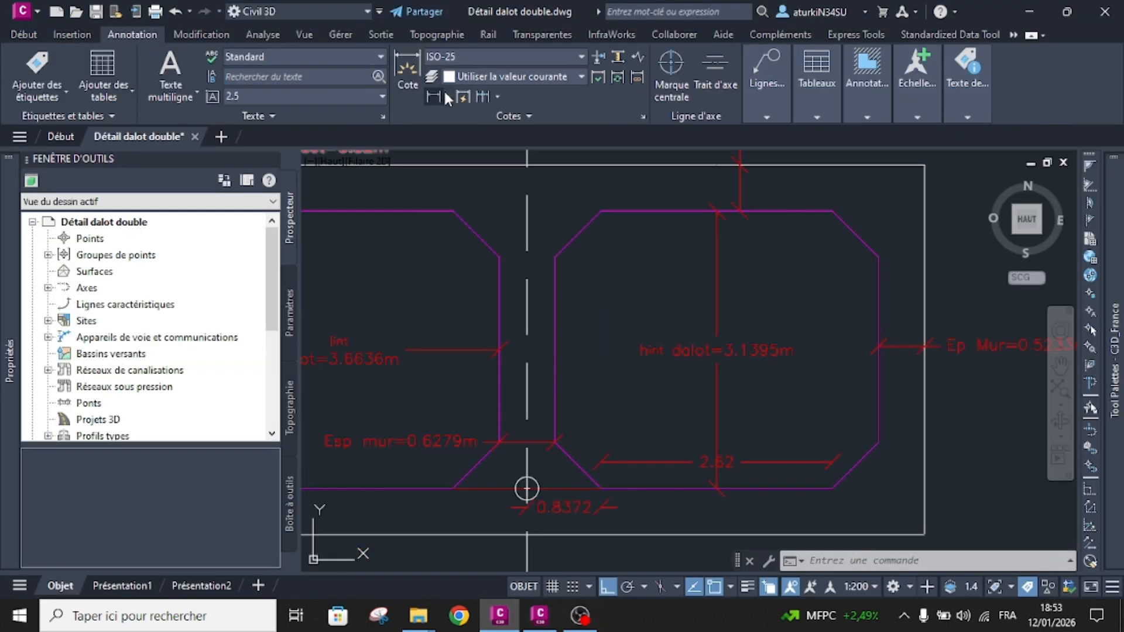
click(439, 95)
click(878, 441)
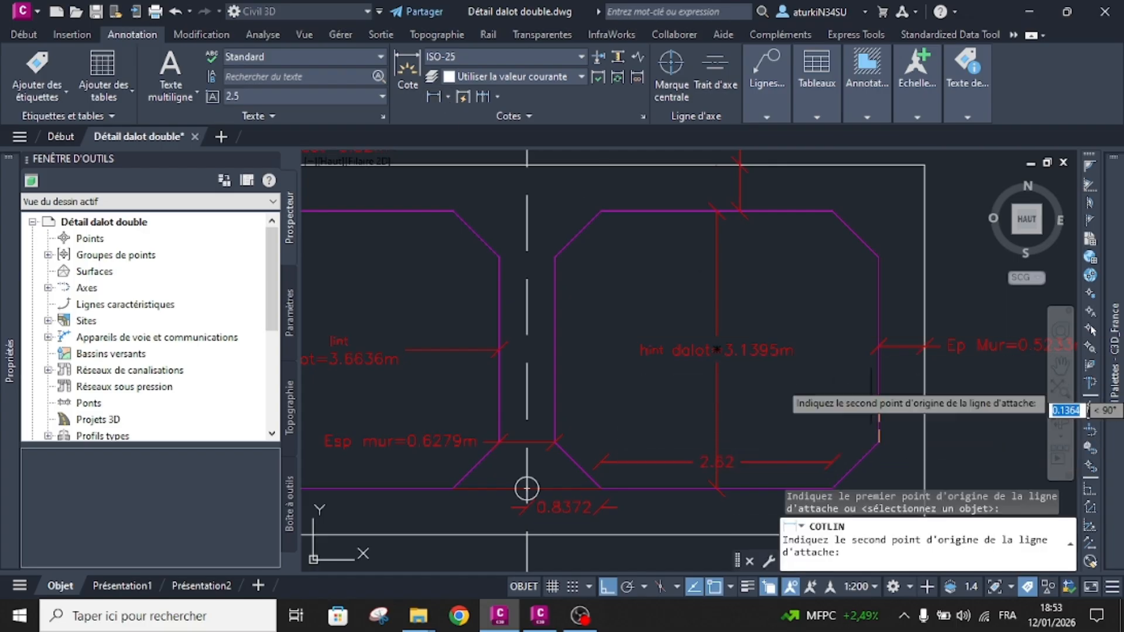
click(878, 257)
click(838, 299)
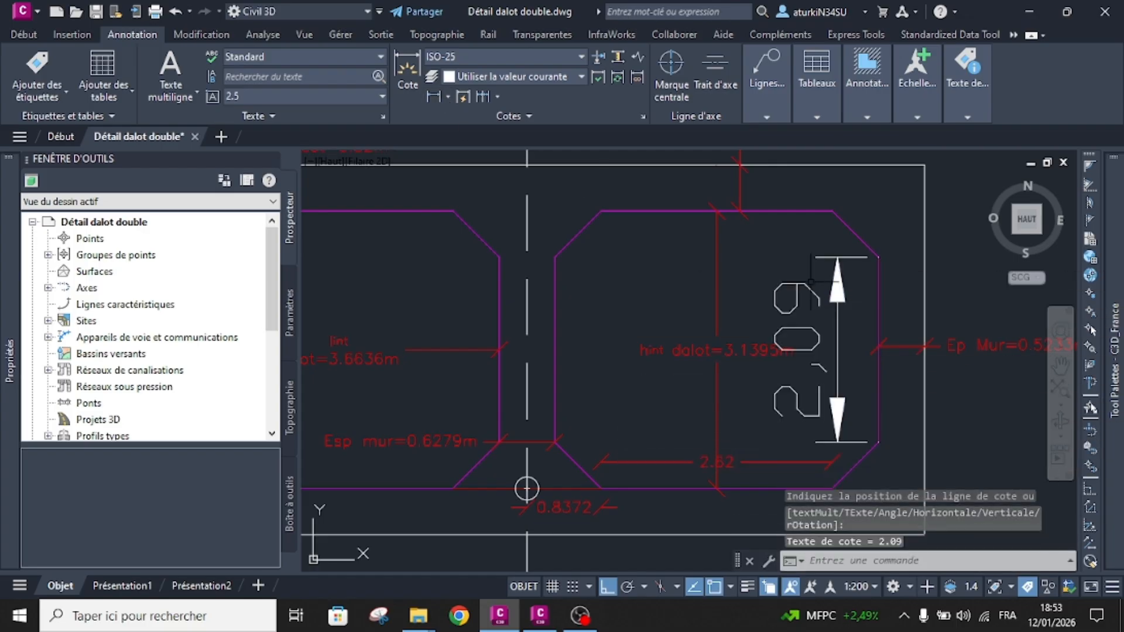
- Match the new vertical-edge dimension's properties to those of the red bottom-edge dimension in the right cell
click(23, 35)
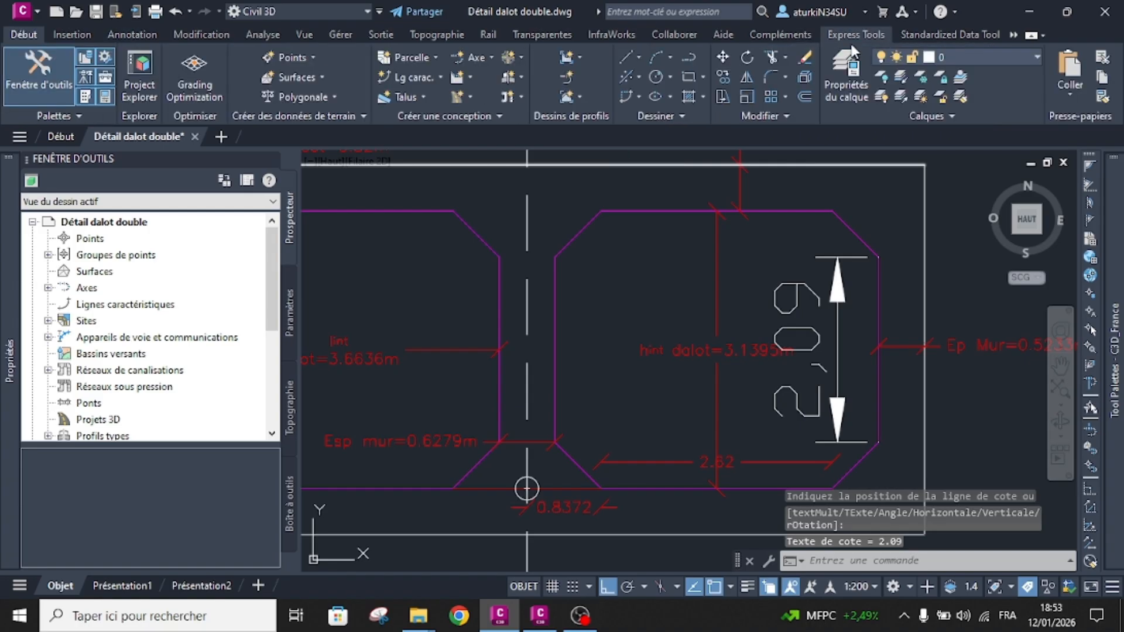
click(1103, 96)
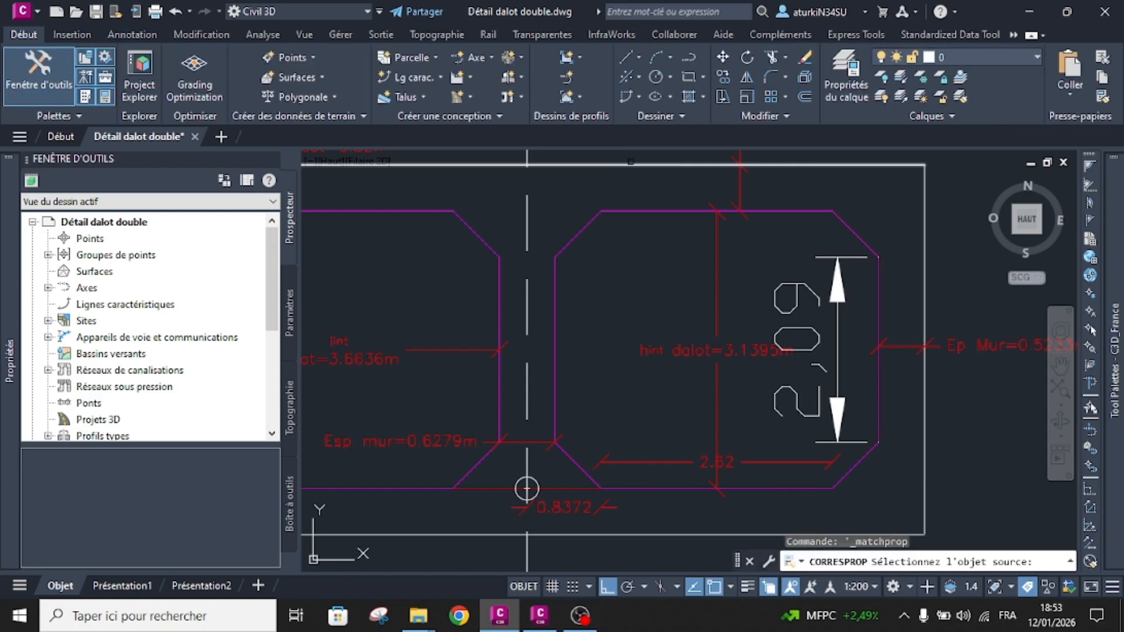
click(788, 461)
click(814, 395)
click(784, 417)
key(Escape)
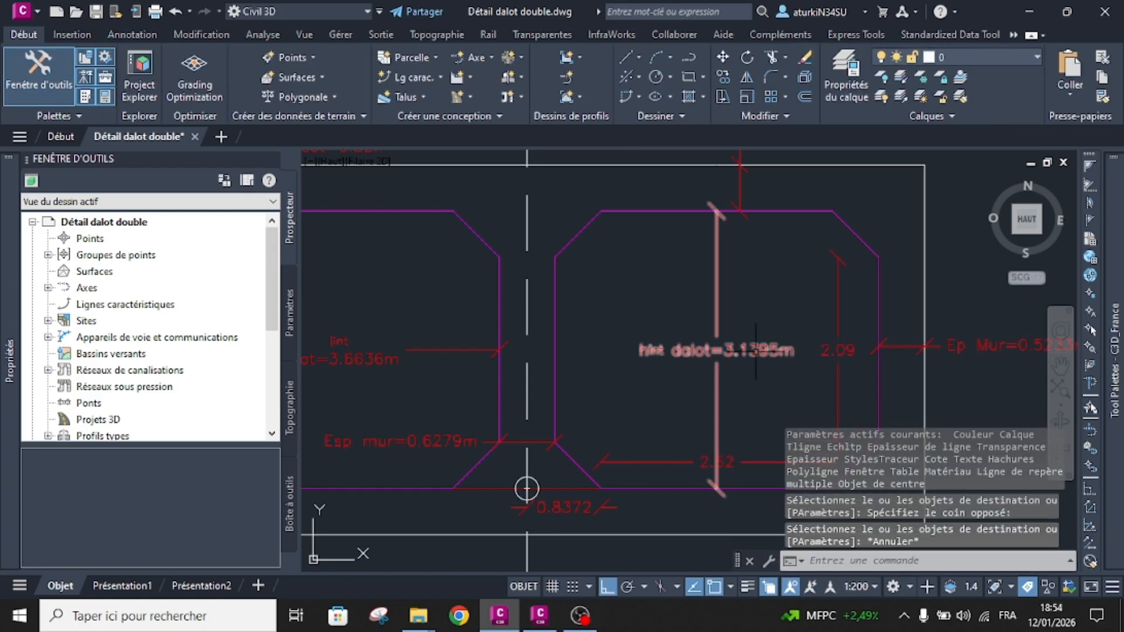
- Switch to Subassembly Composer and add a fifth point linked from P4 with Delta Y 2.09
click(536, 615)
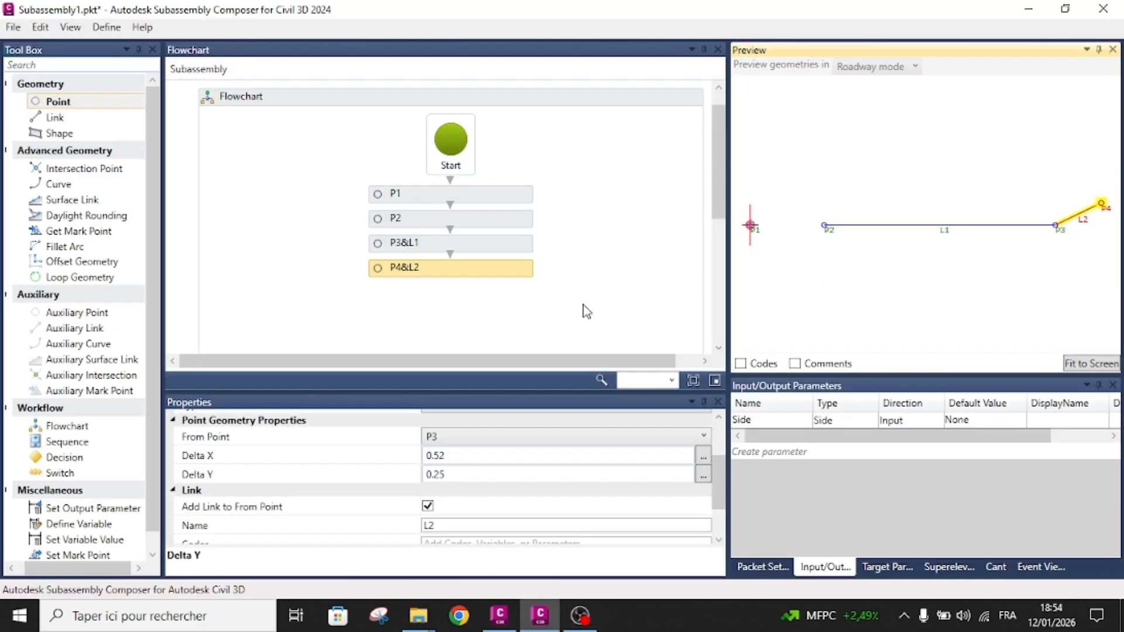
drag(68, 101, 450, 169)
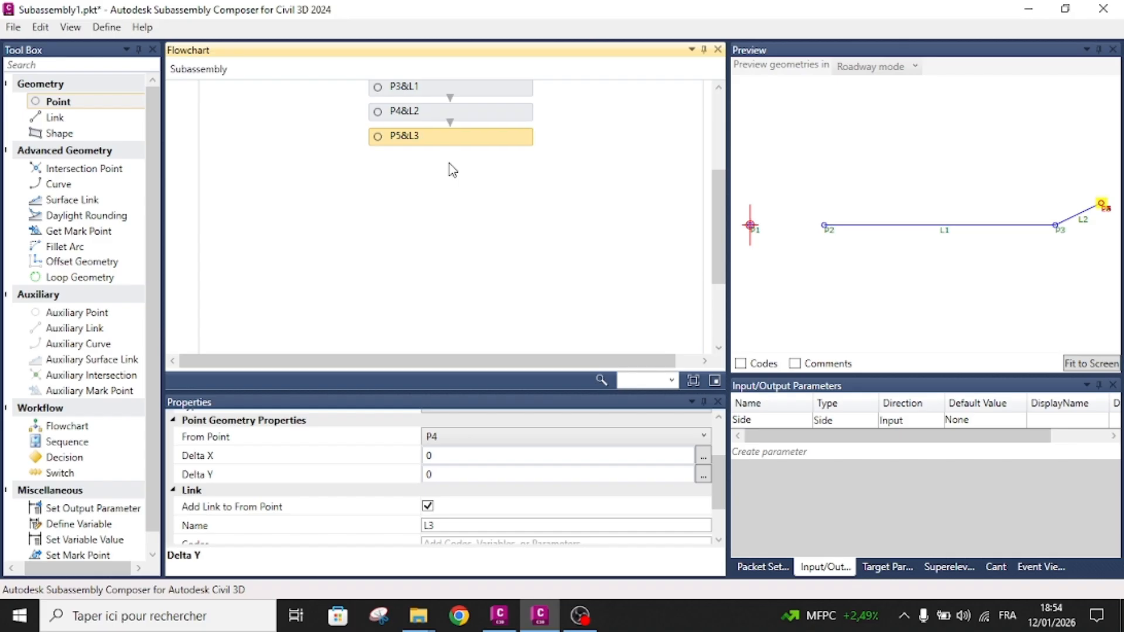
click(446, 475)
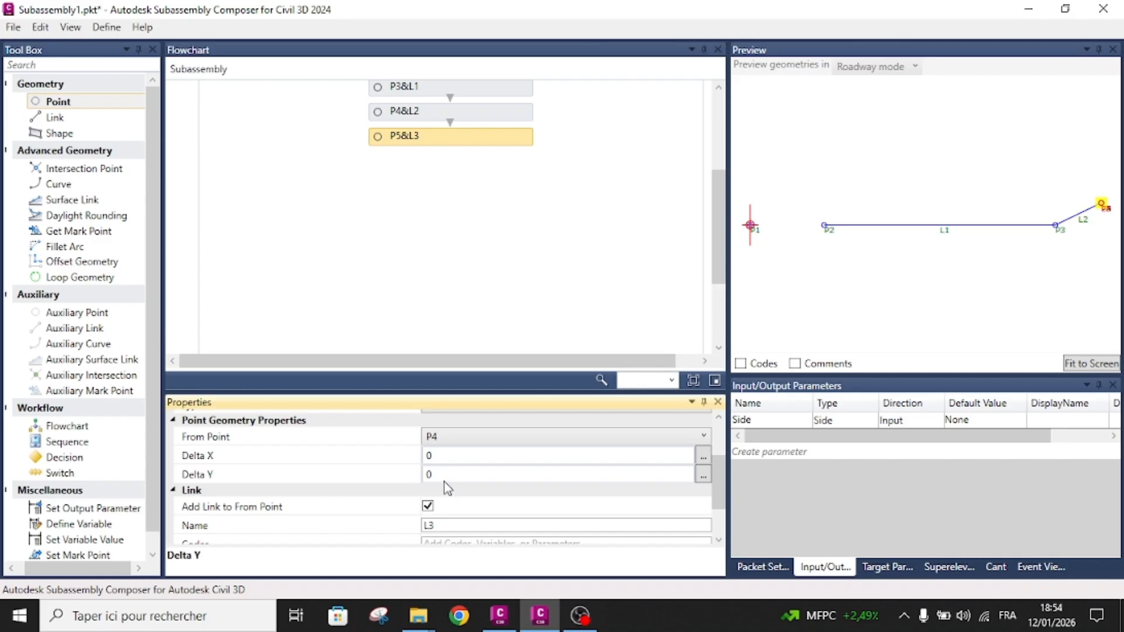
key(Return)
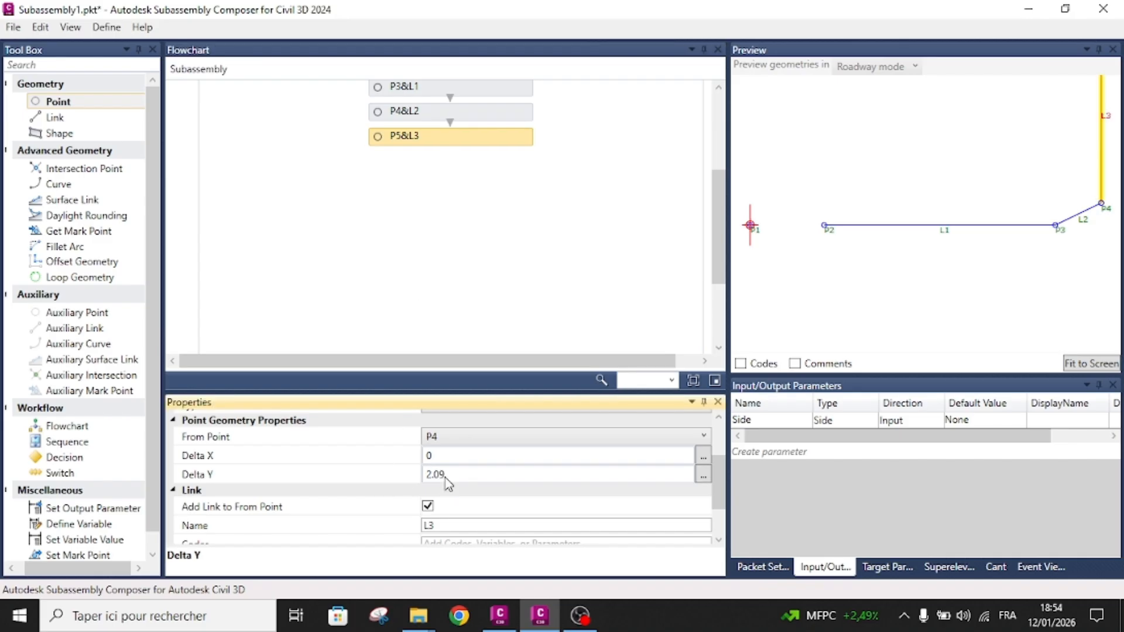
- Fit the preview to the geometry and add a sixth point linked from P5 with Delta X 0.52
click(1114, 364)
drag(46, 95, 409, 176)
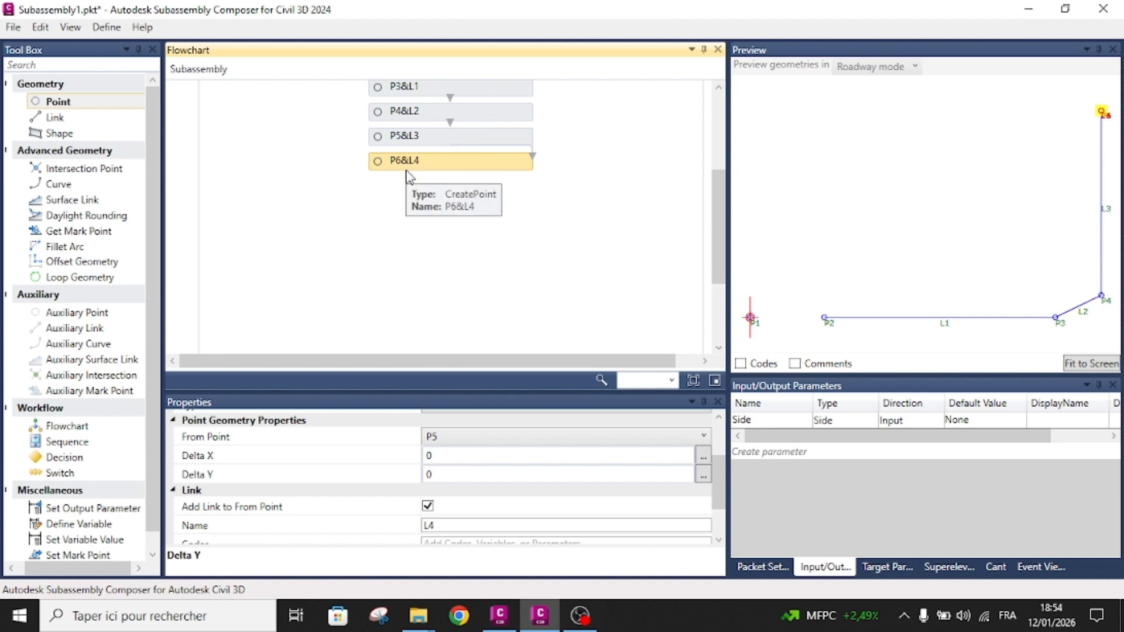
click(453, 460)
text(0.52)
key(Return)
click(447, 469)
click(445, 475)
key(BackSpace)
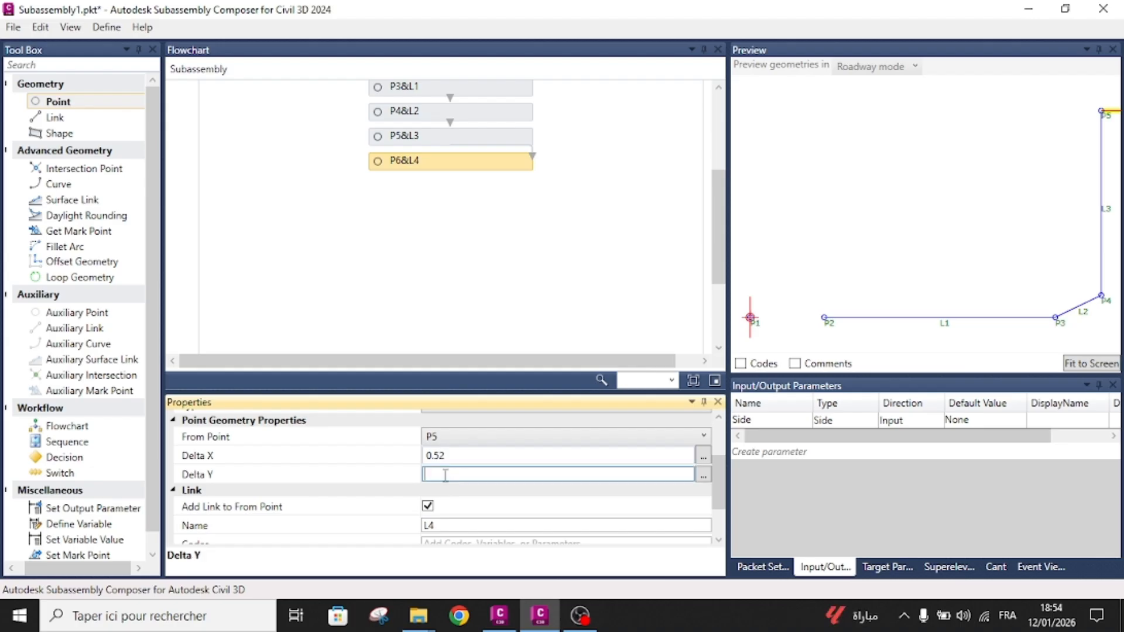
- Set the sixth point's Delta X to -0.52 and Delta Y to 0.52, fitting the preview to the geometry
click(428, 461)
click(431, 455)
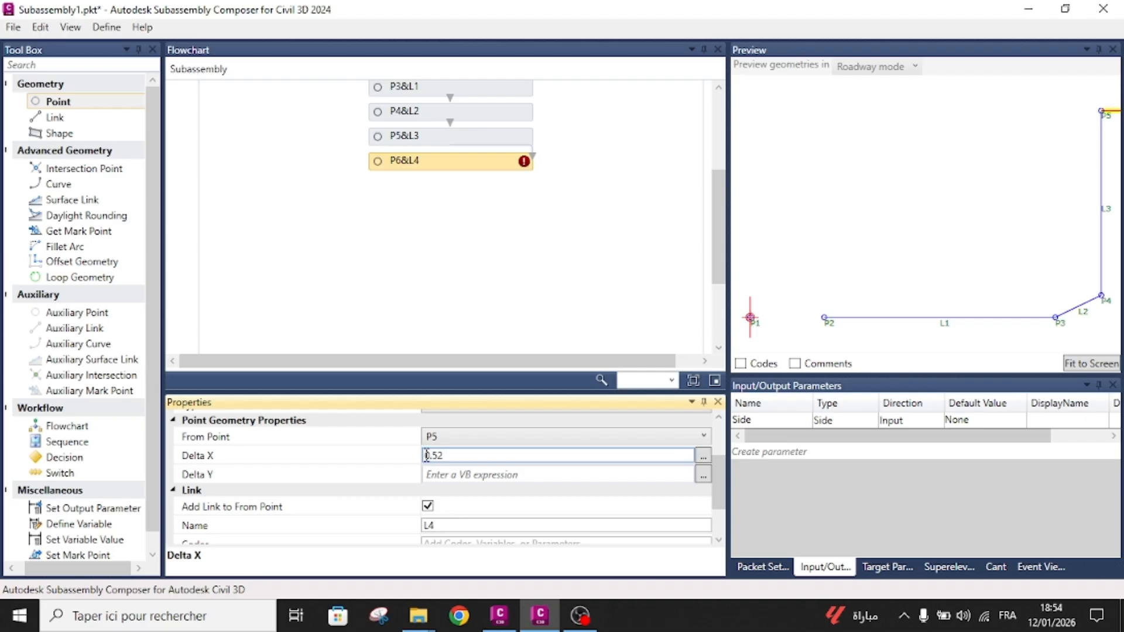
click(426, 455)
text(-)
click(441, 474)
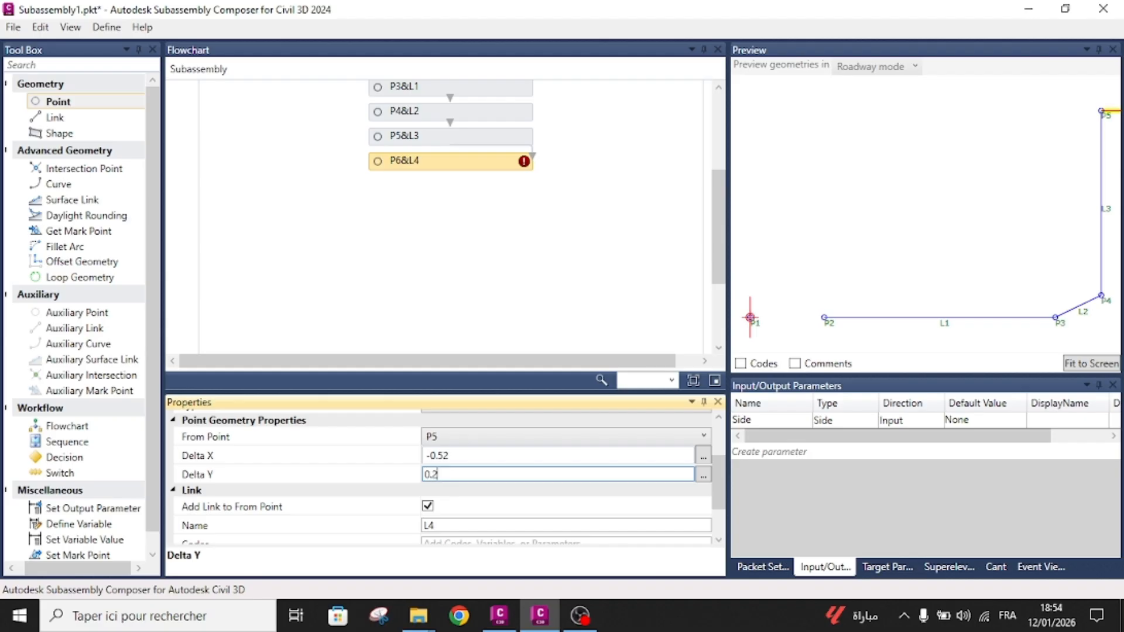
text(52)
key(Return)
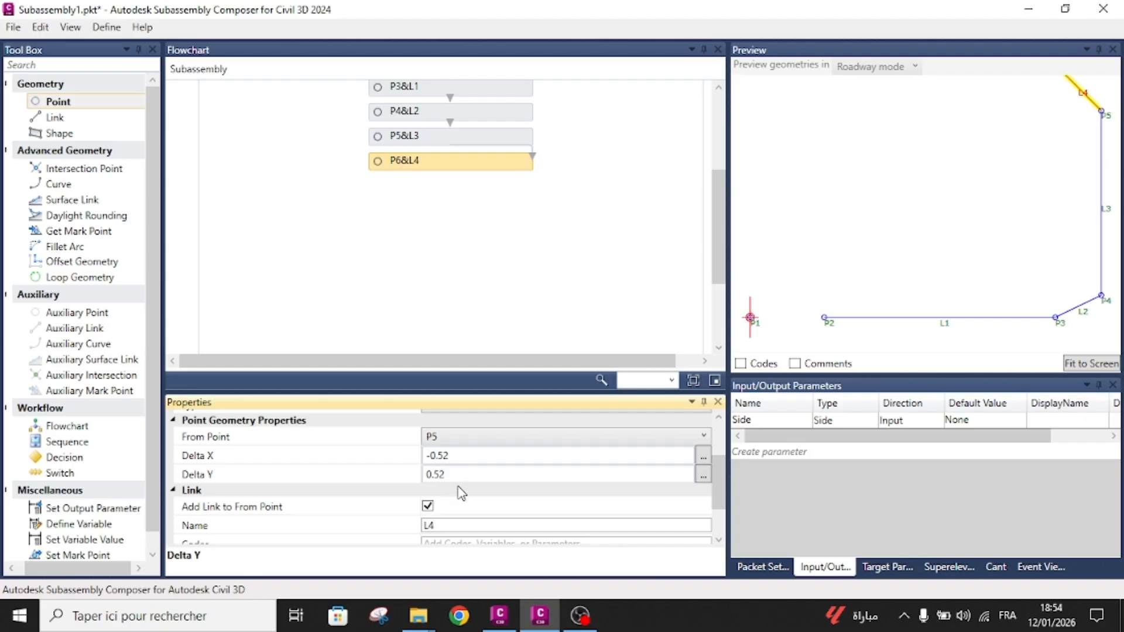
click(1090, 363)
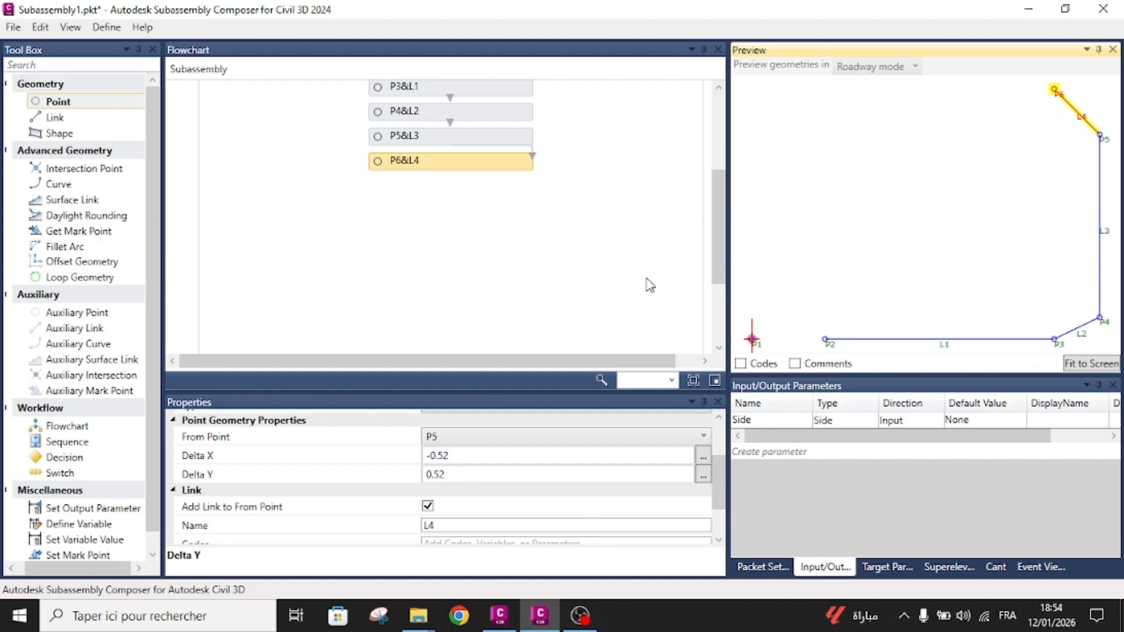
- Check the Delta X of P3, and add a seventh point linked from P6 with Delta X -2.62
click(466, 114)
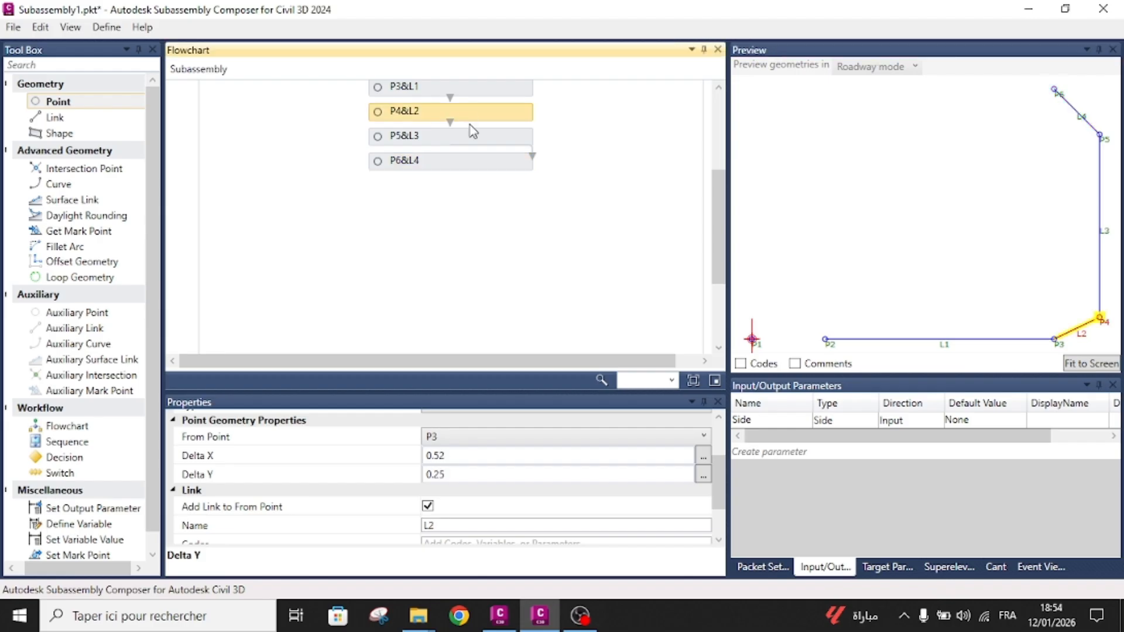
scroll(468, 127, up, 1)
click(480, 126)
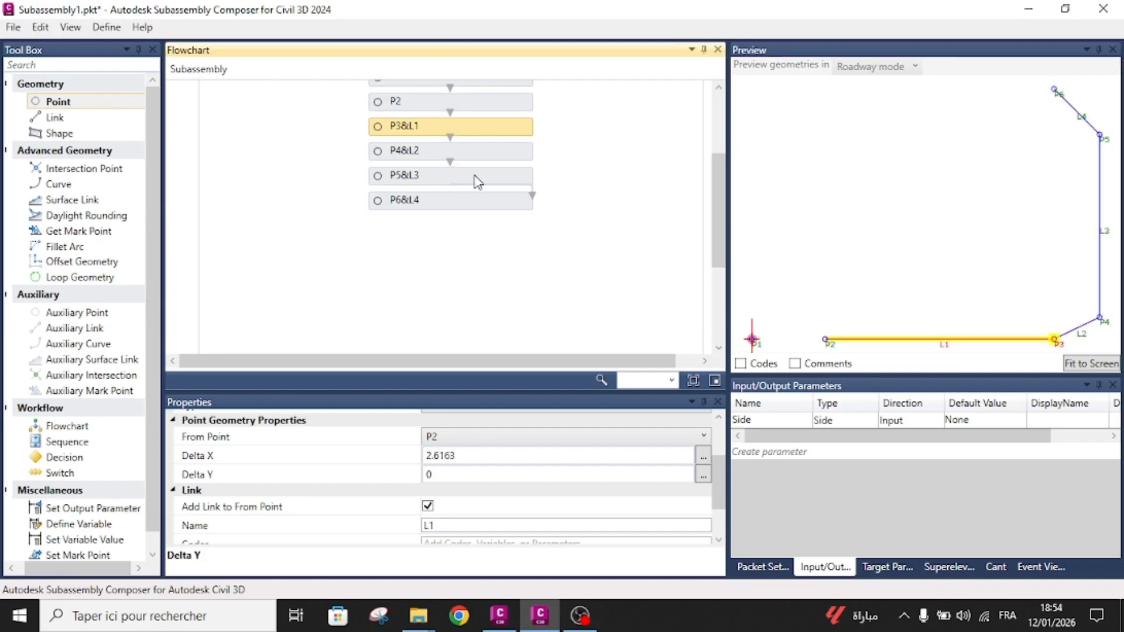
click(468, 455)
key(Return)
click(513, 264)
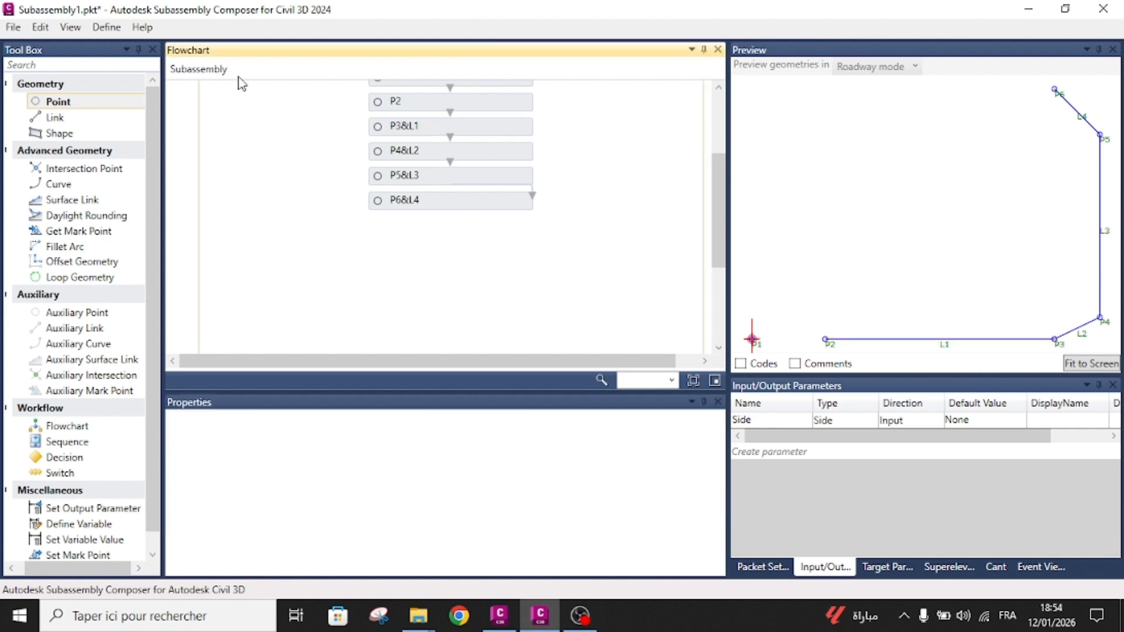
drag(38, 100, 455, 240)
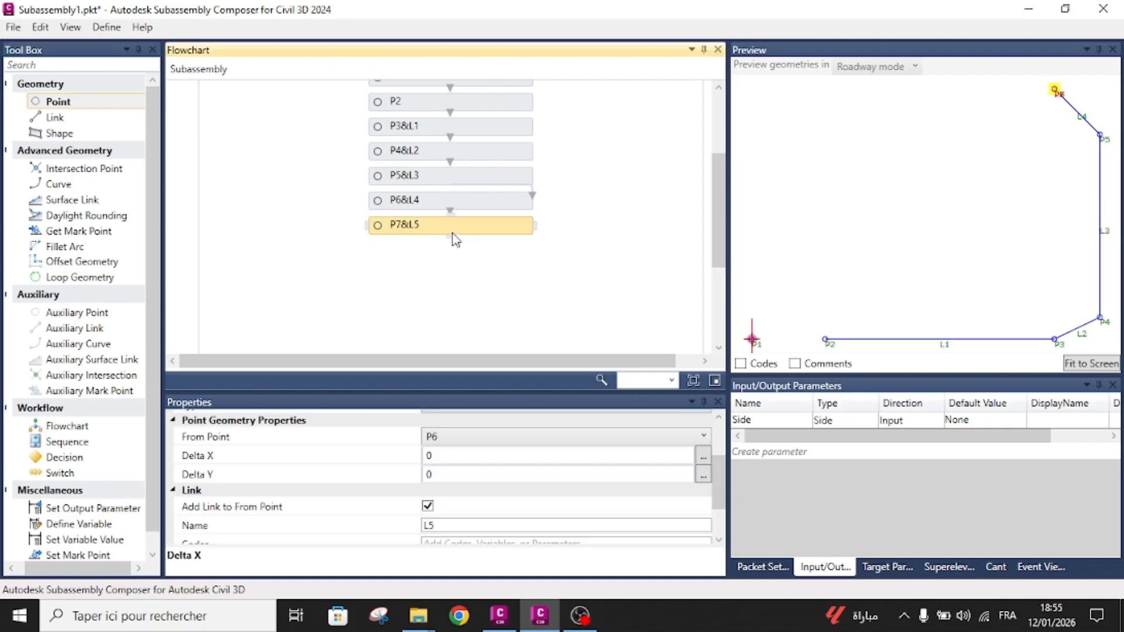
click(445, 455)
text(-2.62)
key(Return)
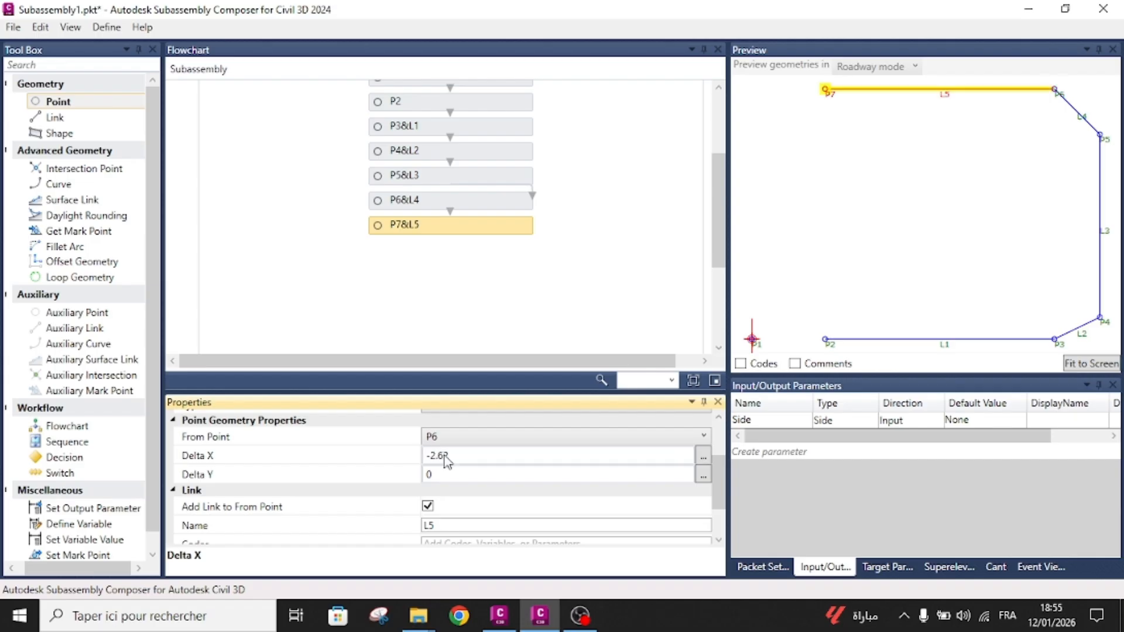
- Add an eighth point linked from P7 with Delta X -0.52 and Delta Y -0.52, aligned under the other flowchart elements
click(497, 272)
drag(58, 102, 448, 256)
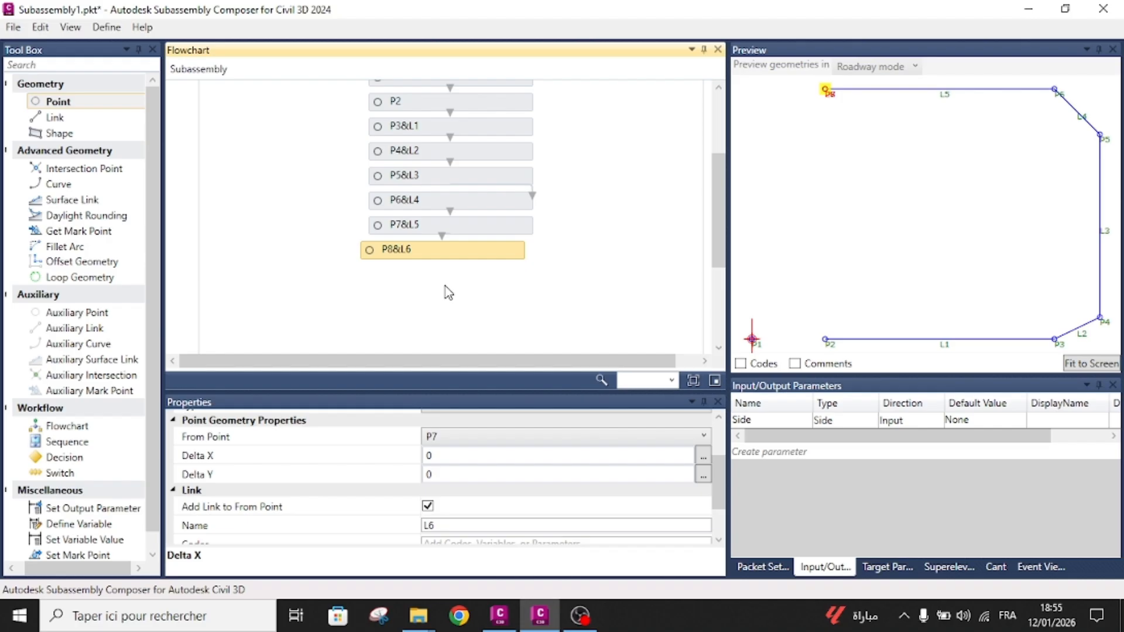
click(452, 457)
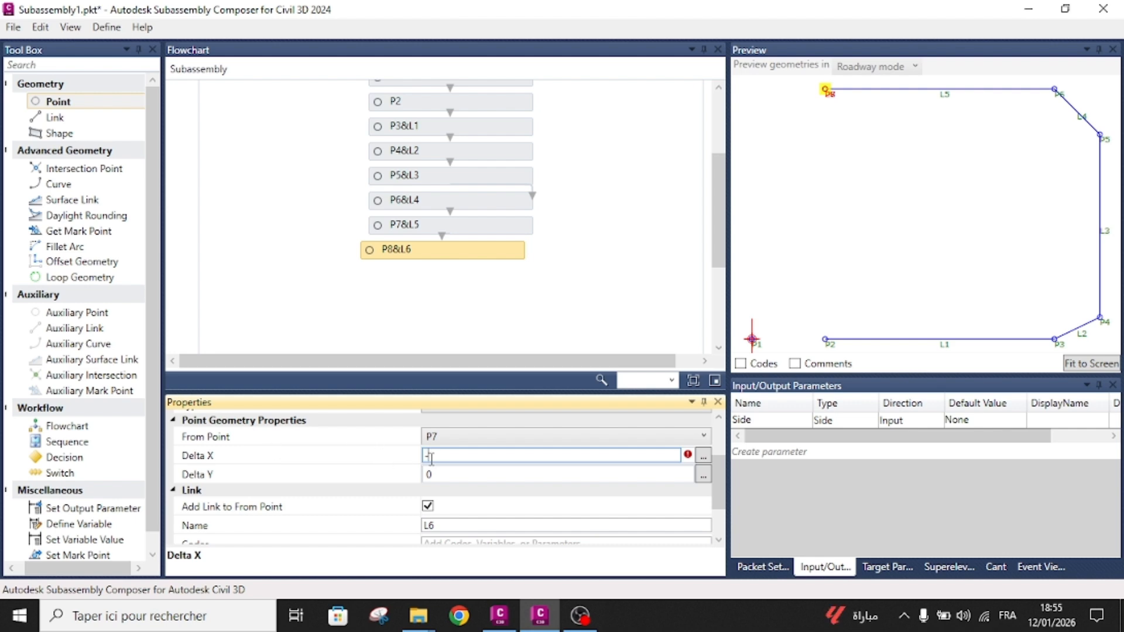
text(52)
click(436, 474)
text(-0.5)
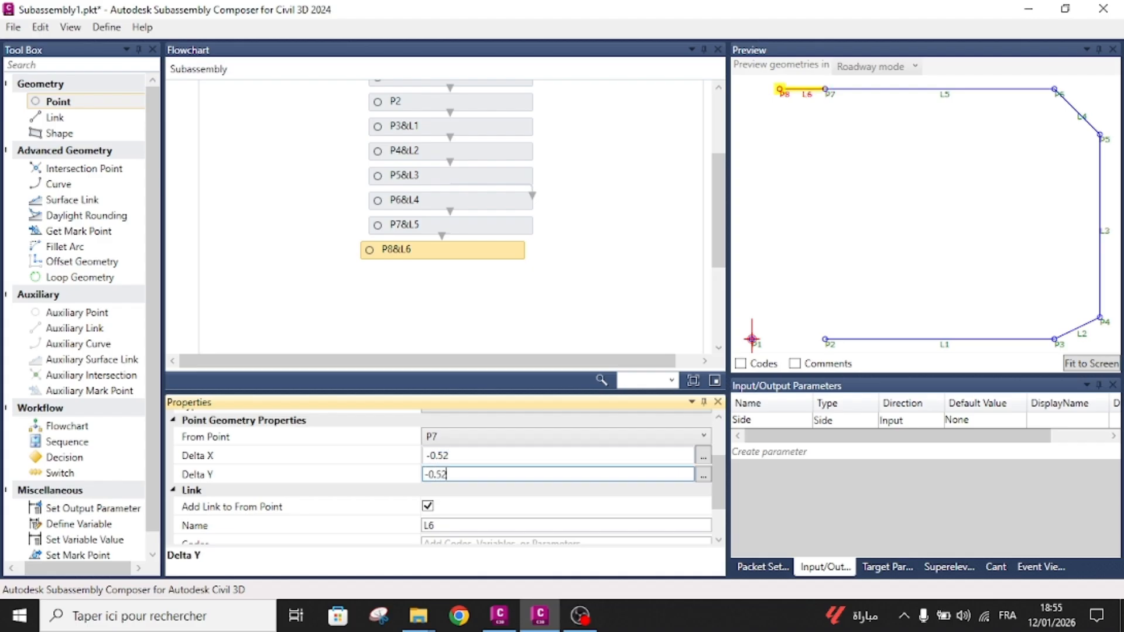
text(2)
key(Return)
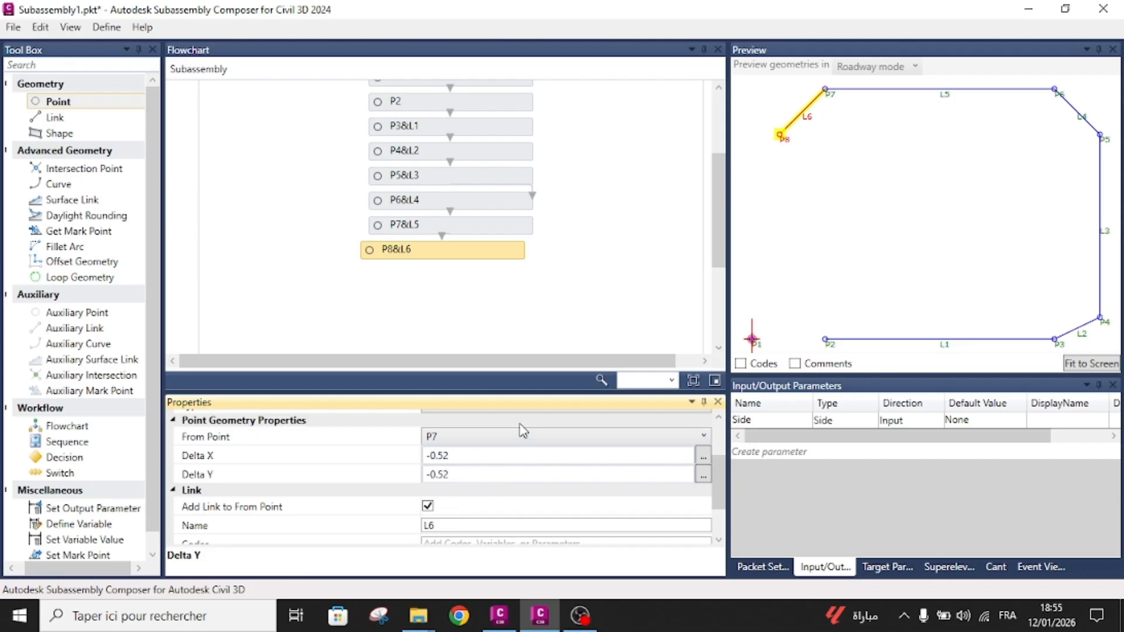
click(498, 249)
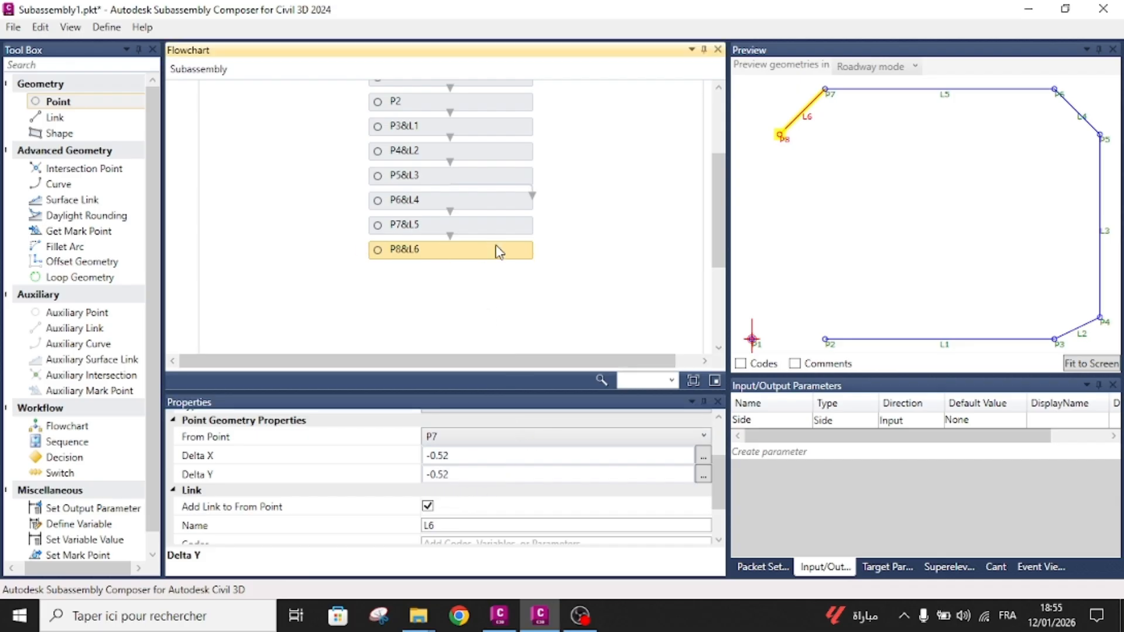
- Add a ninth point linked from P8 with Delta X 0 and Delta Y -2.09
click(328, 226)
drag(109, 103, 438, 279)
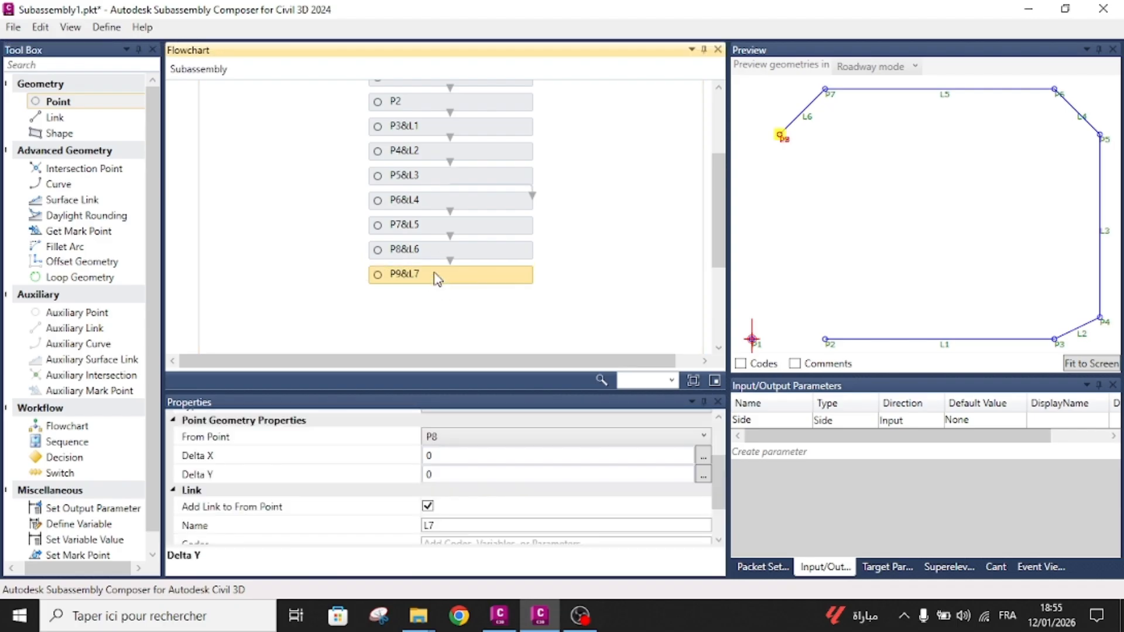
click(446, 456)
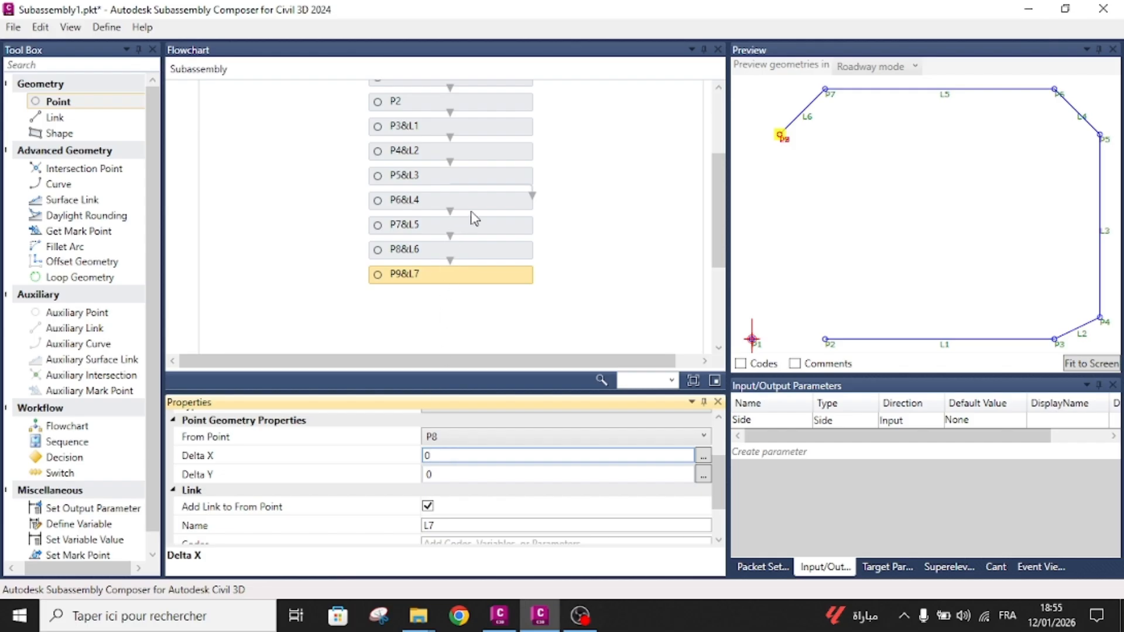
click(453, 473)
key(Return)
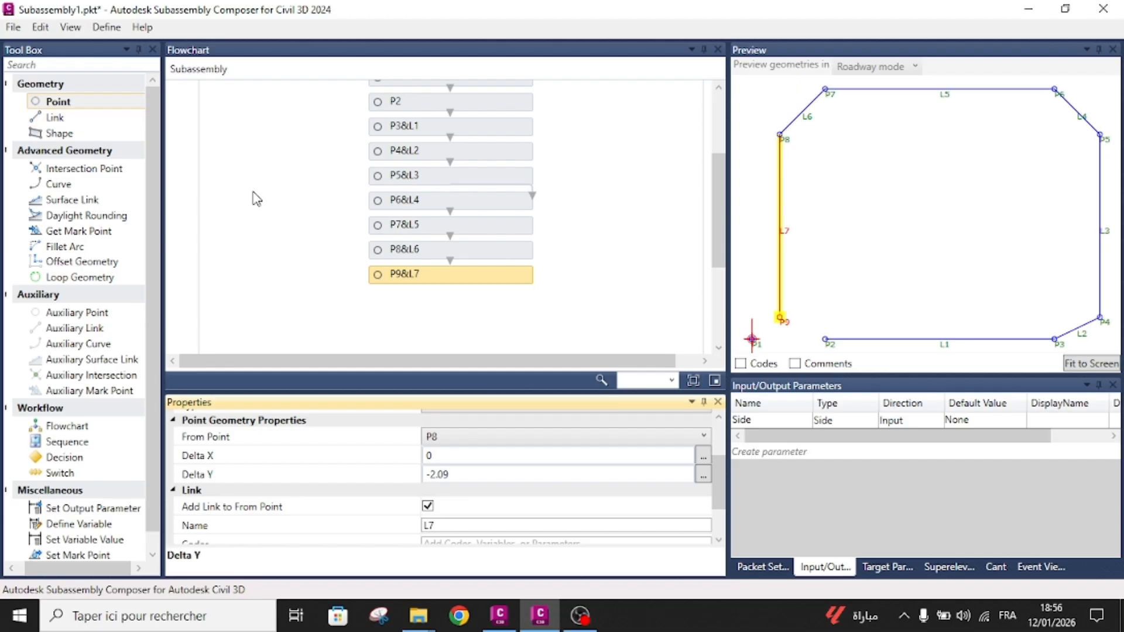
- Add a link from P2 to P9 to close the right cell's inner outline
scroll(252, 195, down, 1)
drag(38, 117, 442, 272)
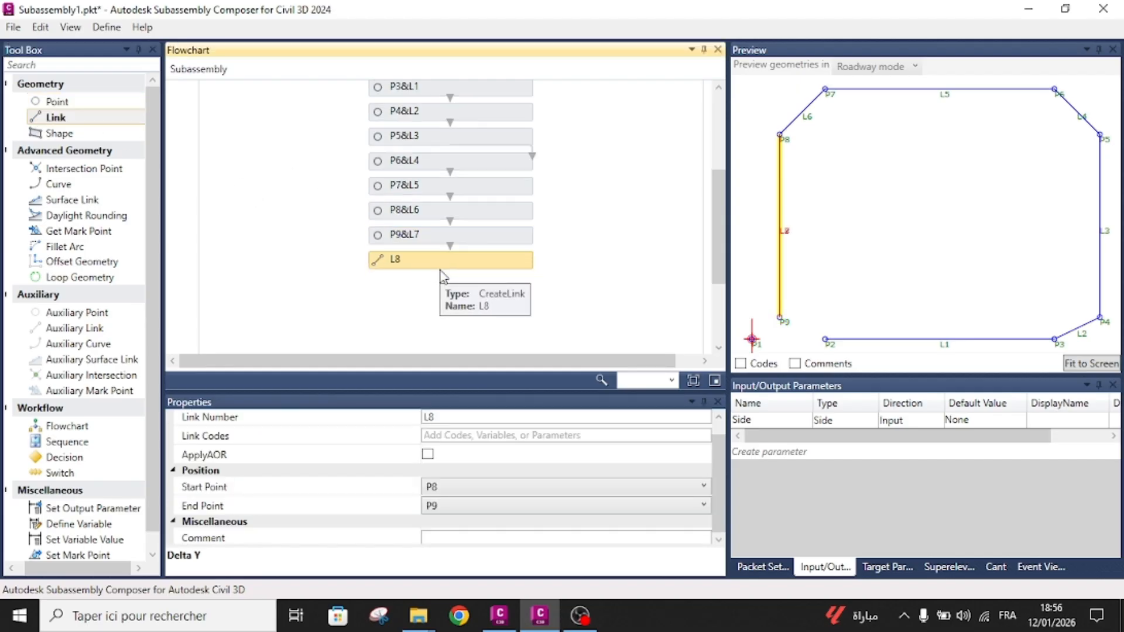
click(464, 492)
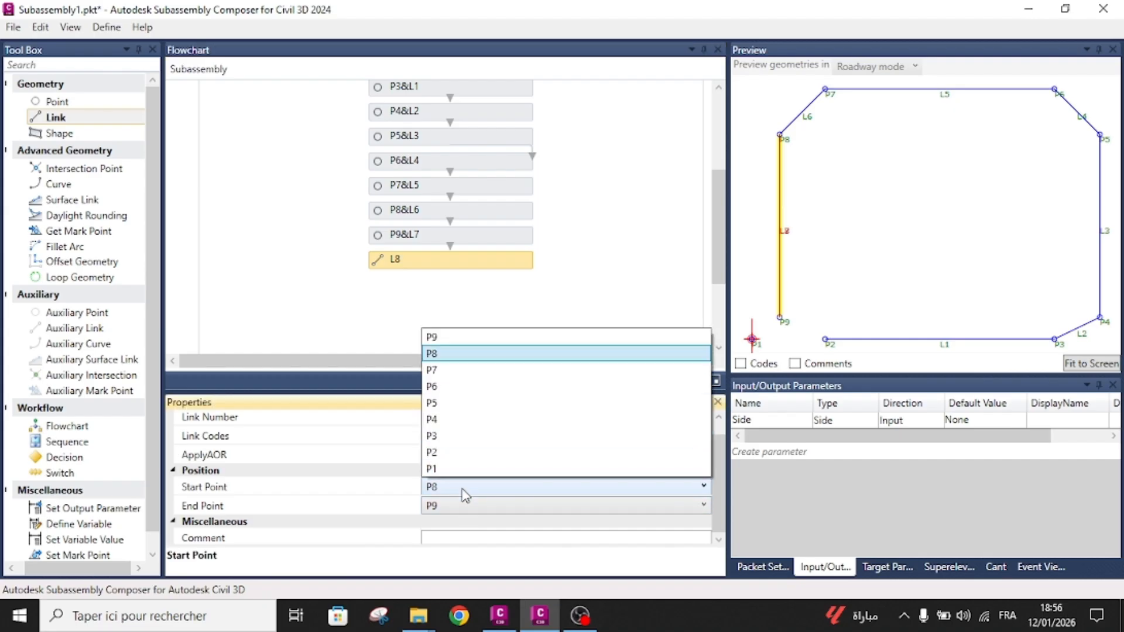
click(433, 453)
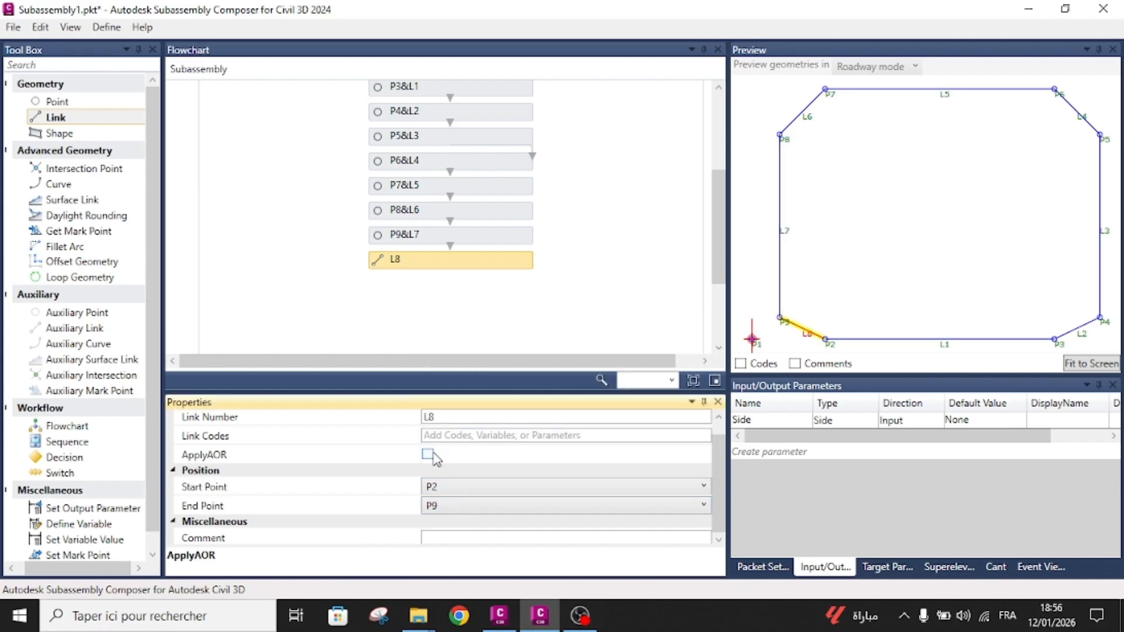
click(518, 316)
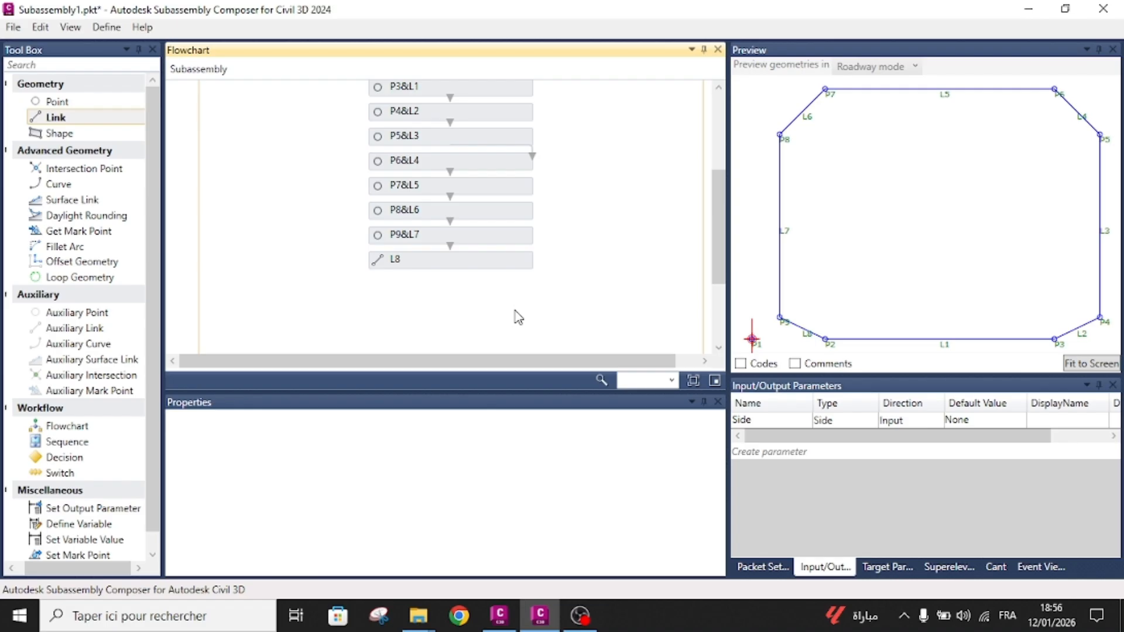
- Switch to Civil 3D and examine the culvert detail's bottom slab thickness and overall outer dimensions
click(499, 614)
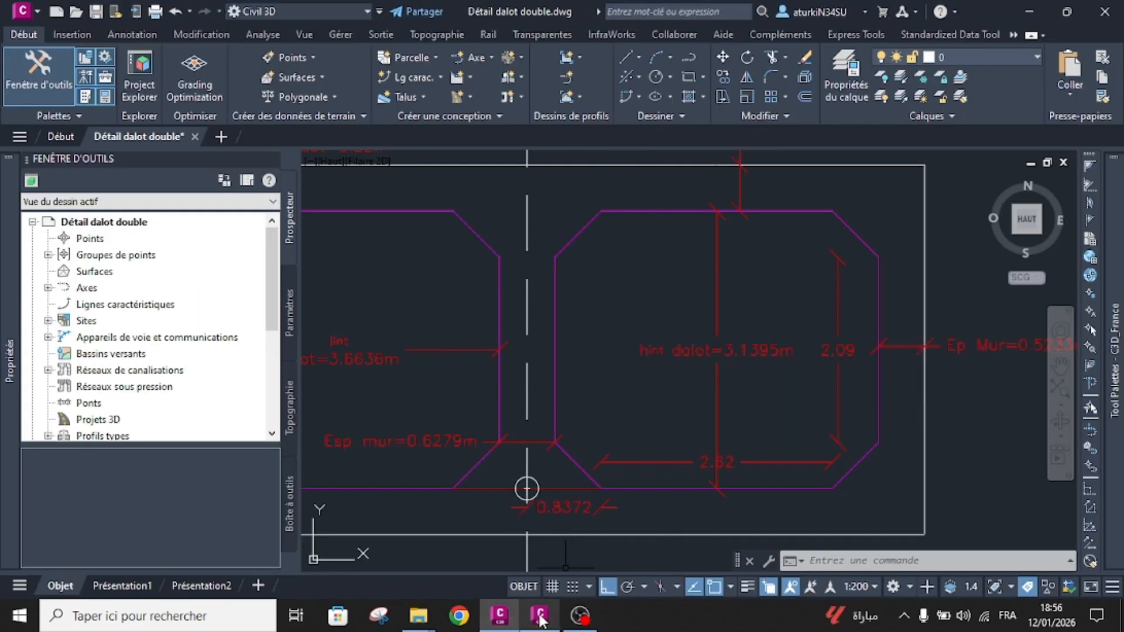
mouse_move(539, 619)
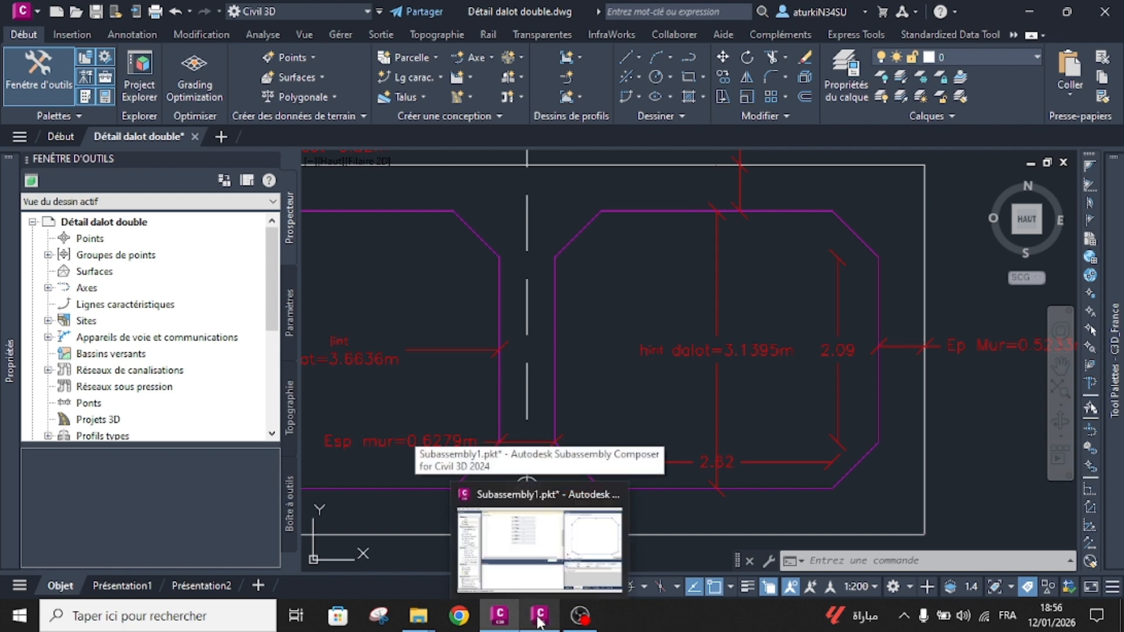
click(539, 618)
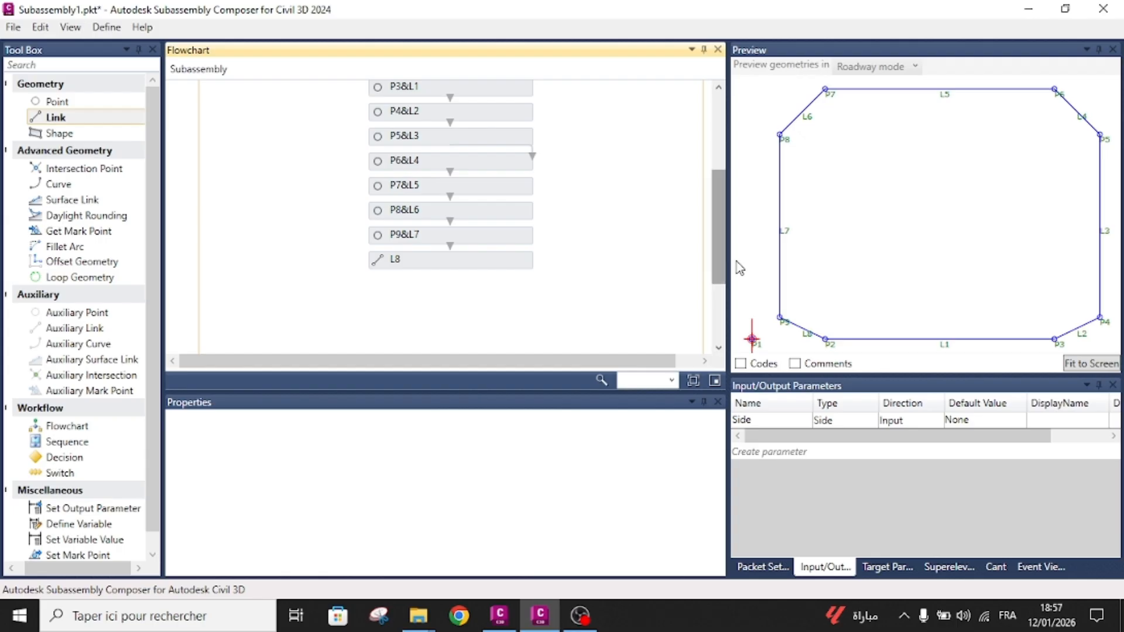
click(499, 615)
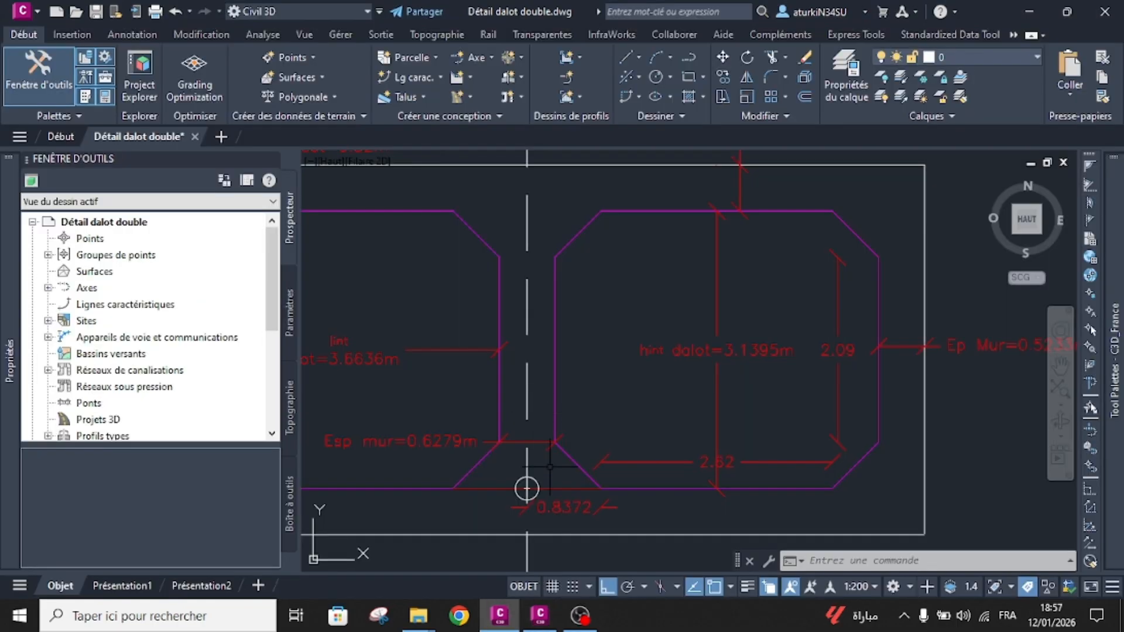
middle_drag(550, 462, 572, 316)
scroll(638, 347, down, 5)
scroll(533, 367, up, 5)
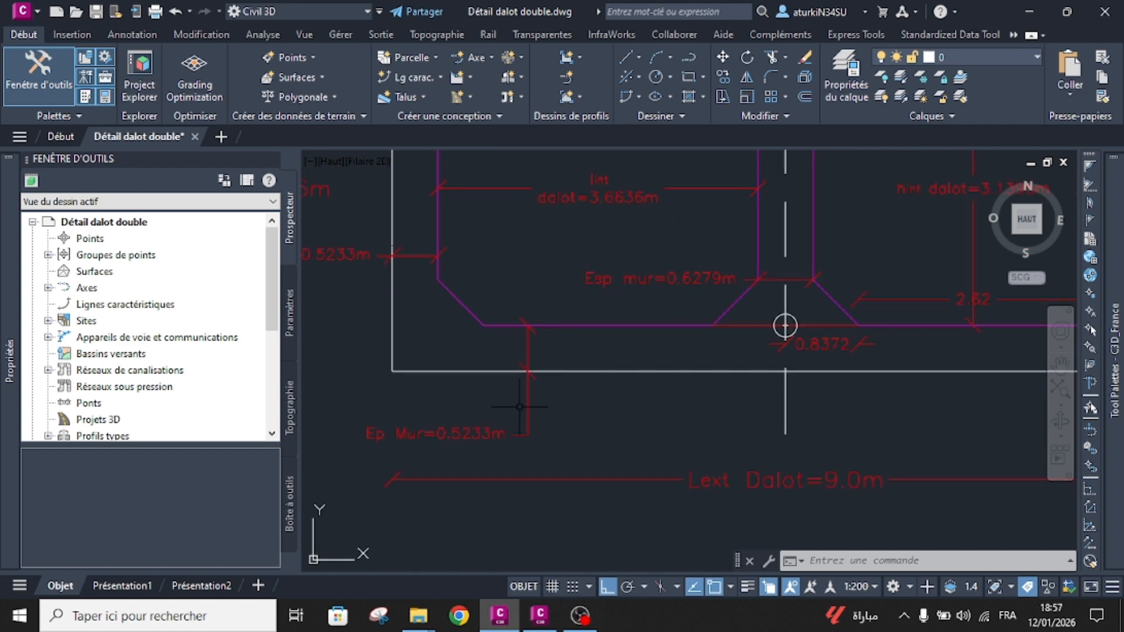
scroll(519, 406, down, 5)
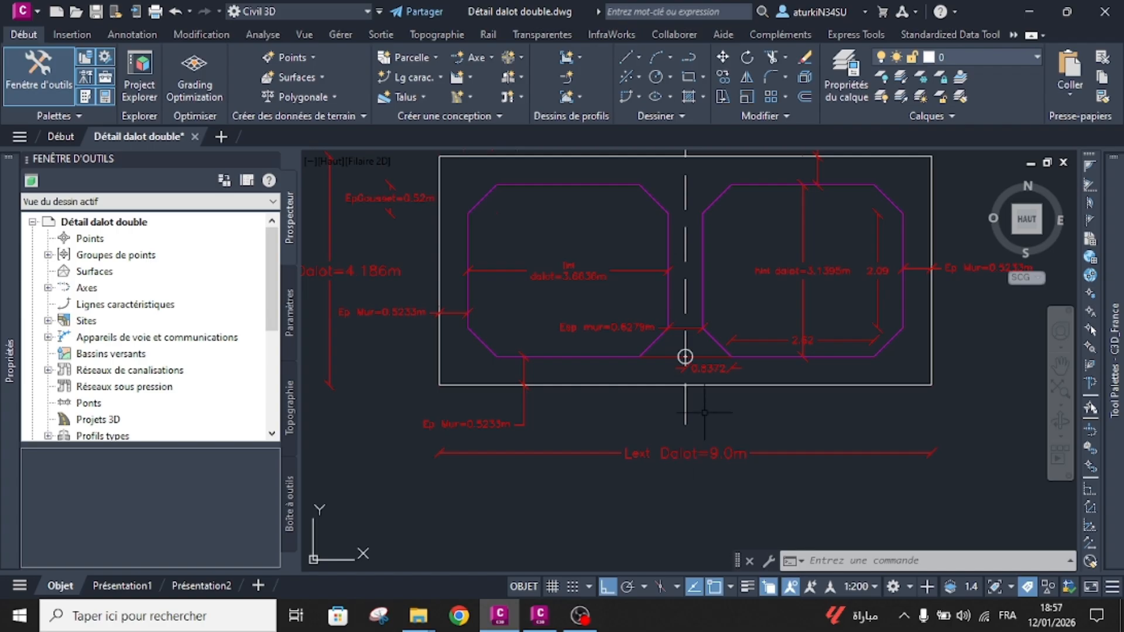
scroll(681, 375, up, 5)
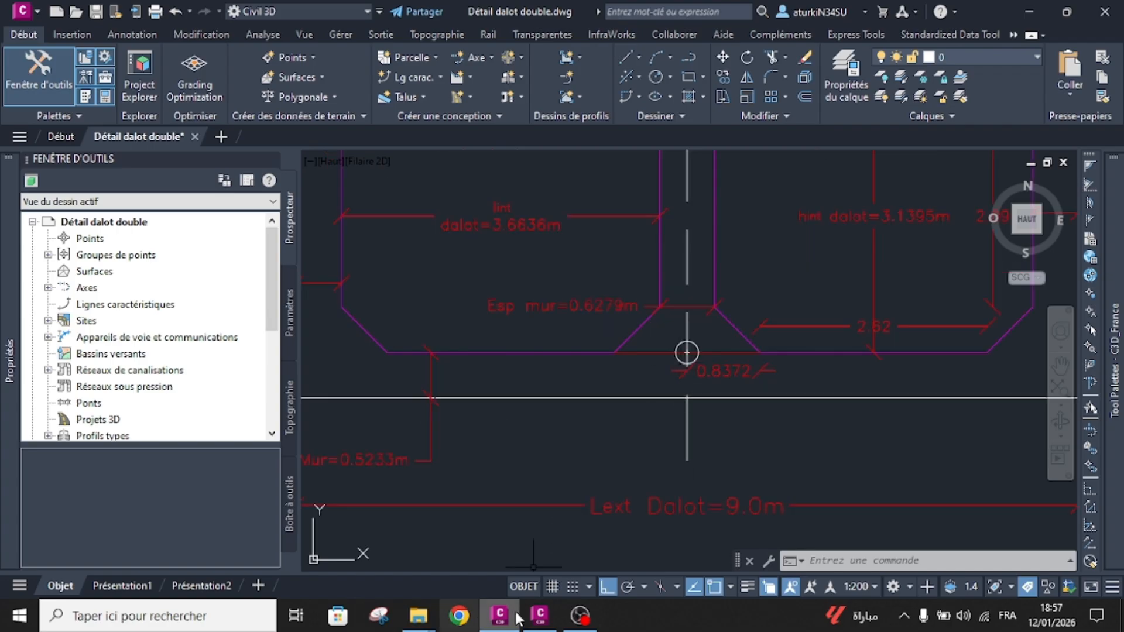
- Switch to Subassembly Composer and add a tenth point, without a link, from P1 with Delta X 0 and Delta Y -0.5233
click(539, 614)
drag(56, 101, 449, 306)
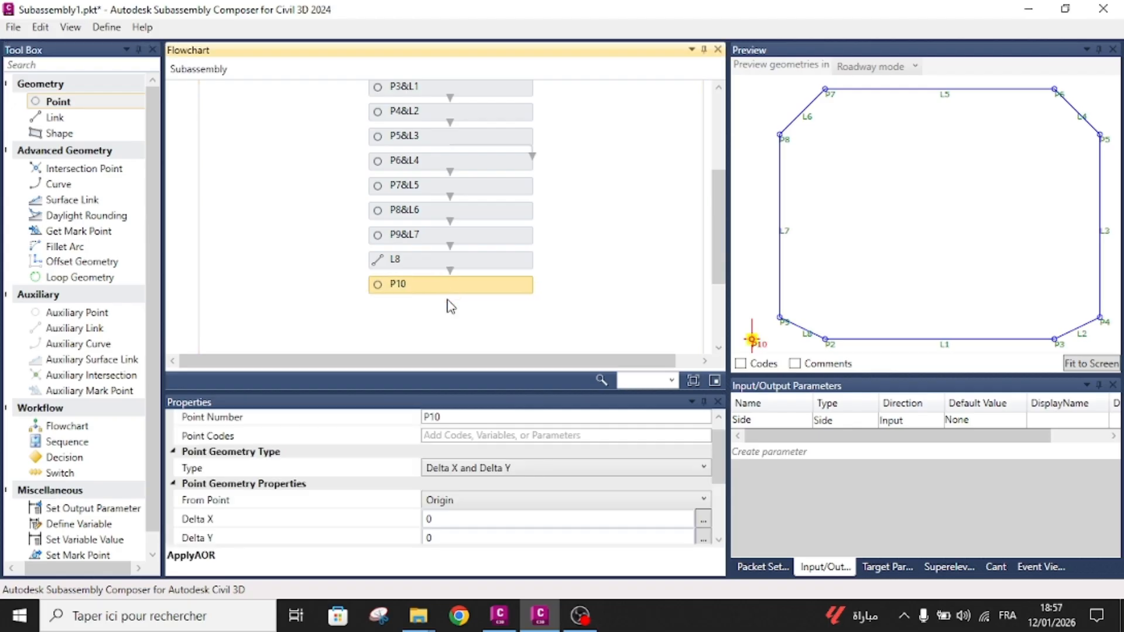
click(440, 501)
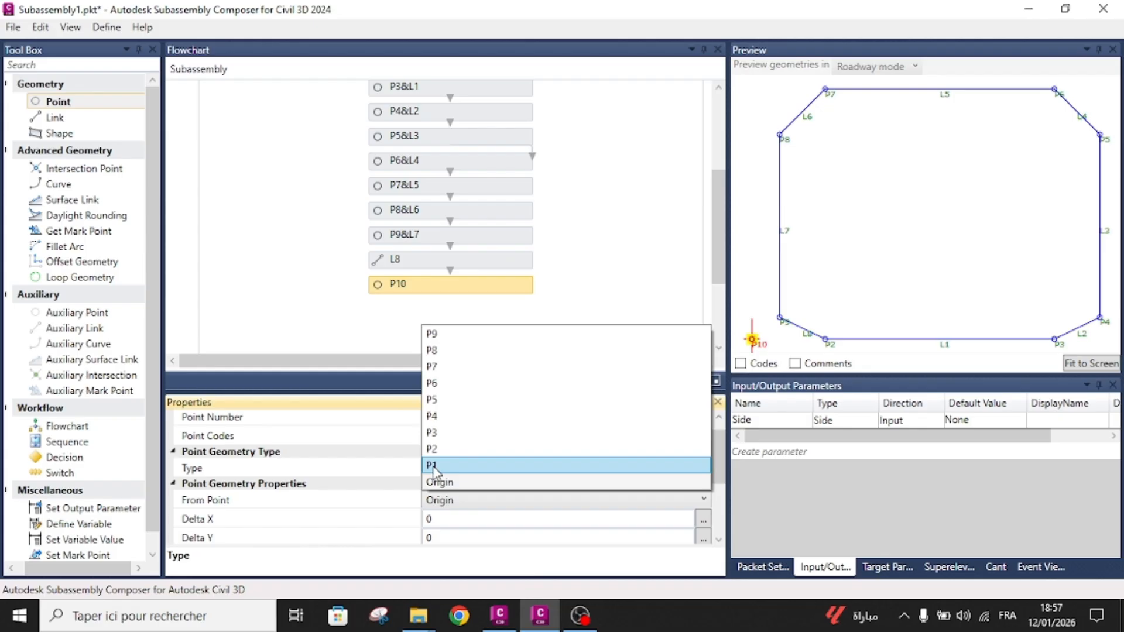
click(435, 466)
scroll(857, 237, down, 2)
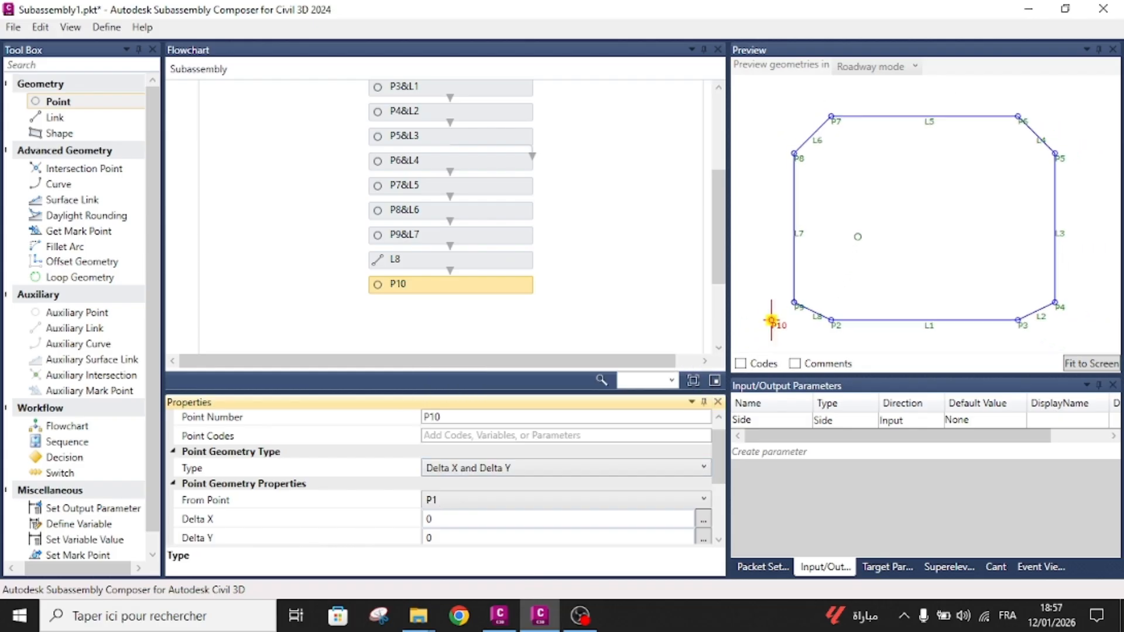
scroll(857, 237, down, 1)
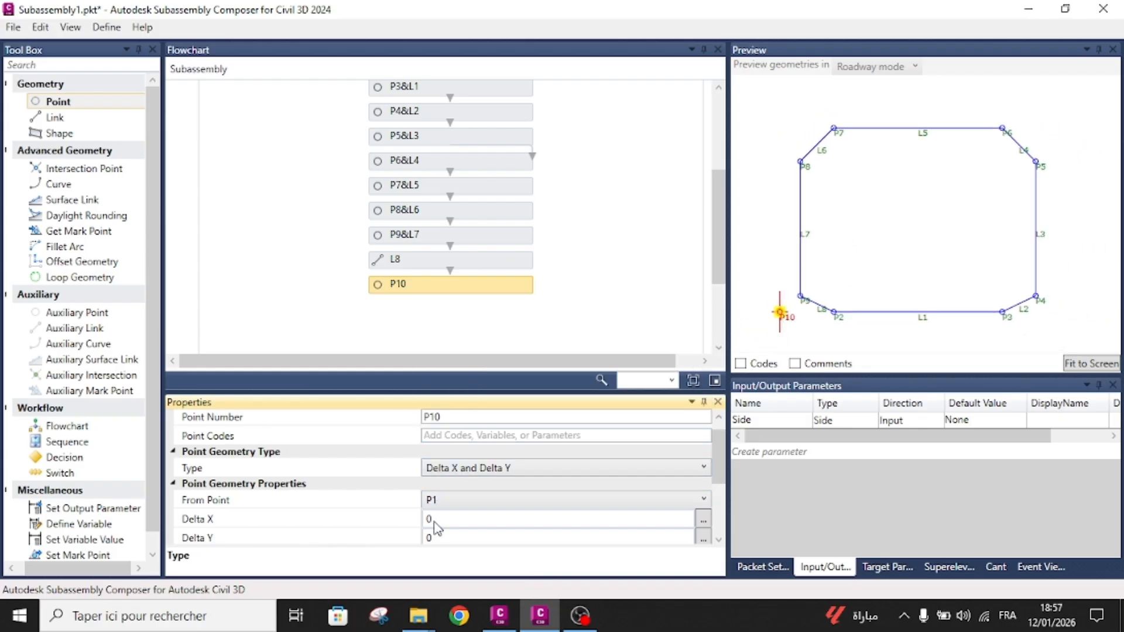
scroll(434, 527, down, 1)
click(434, 497)
text(-0.5233)
key(Return)
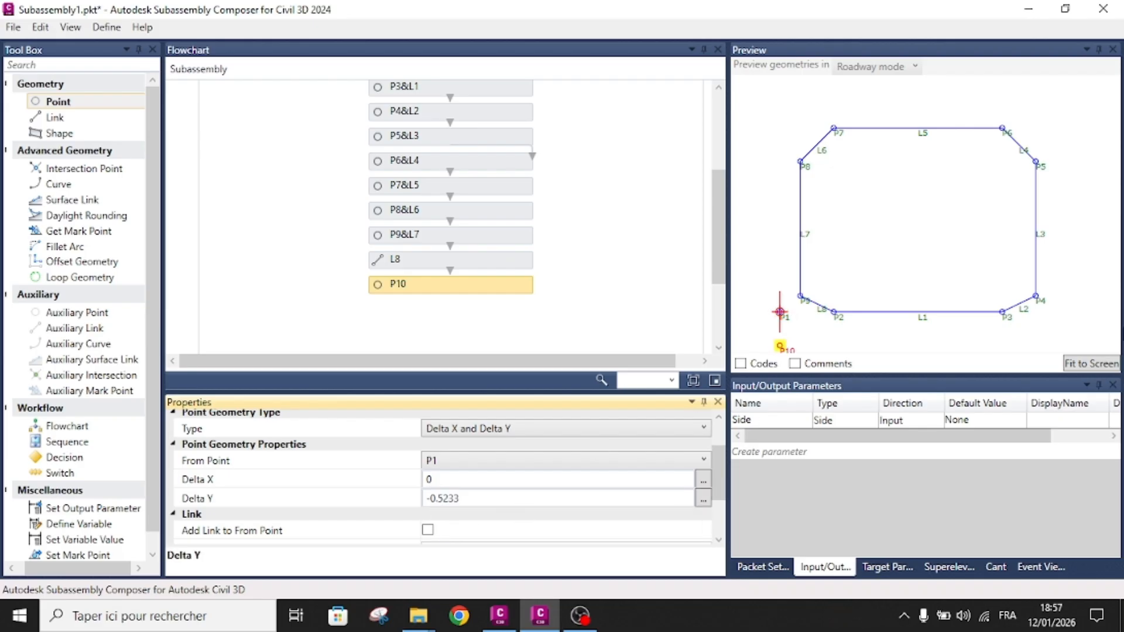
- Switch to Civil 3D and add a linear dimension along the outer contour's bottom edge, from the central axis to the bottom-right corner
click(1102, 364)
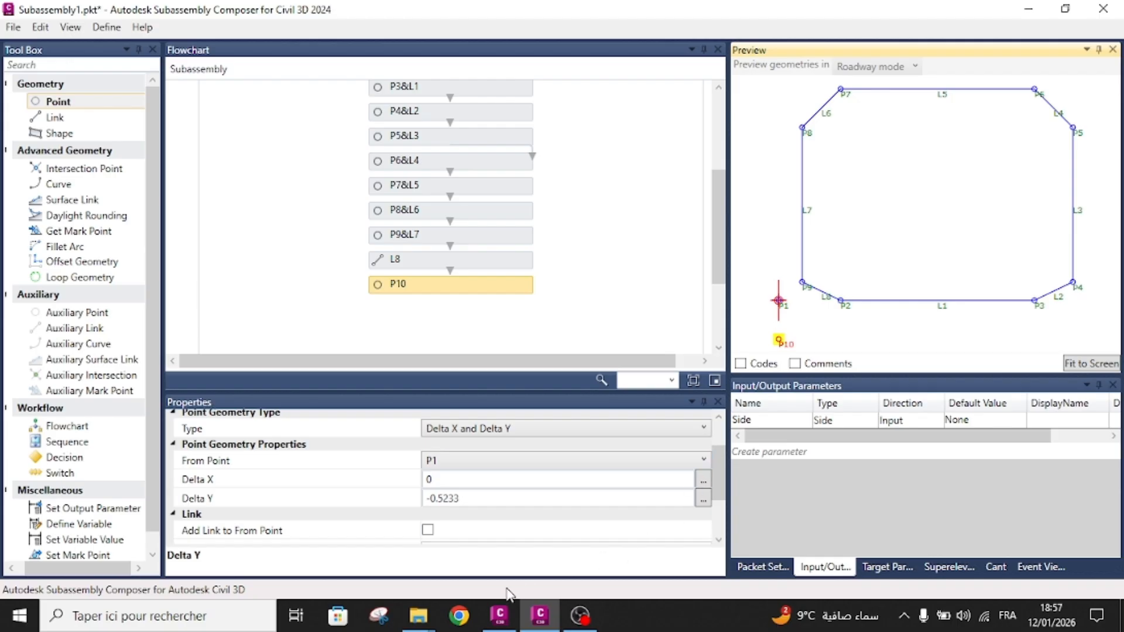
click(500, 615)
scroll(649, 379, down, 3)
scroll(650, 380, up, 3)
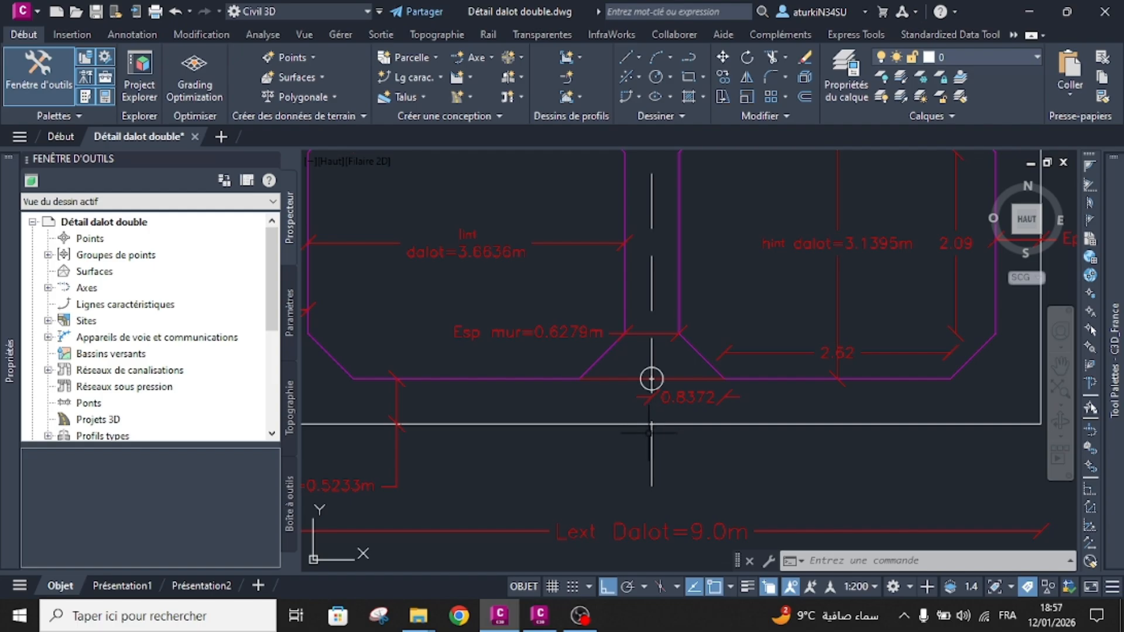
scroll(649, 433, down, 2)
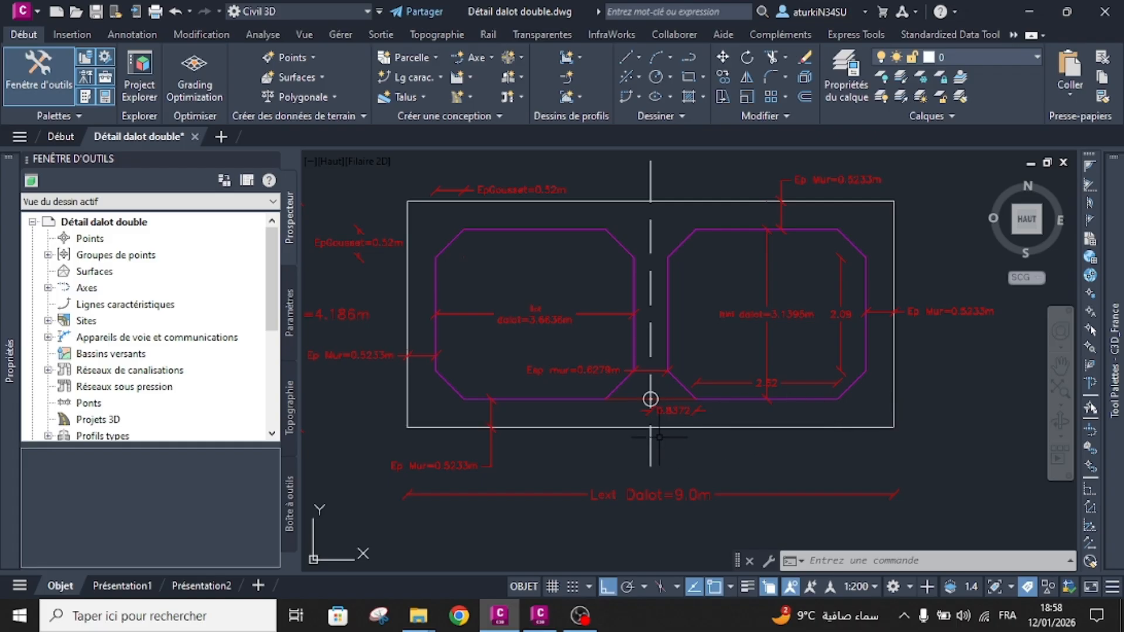
click(115, 36)
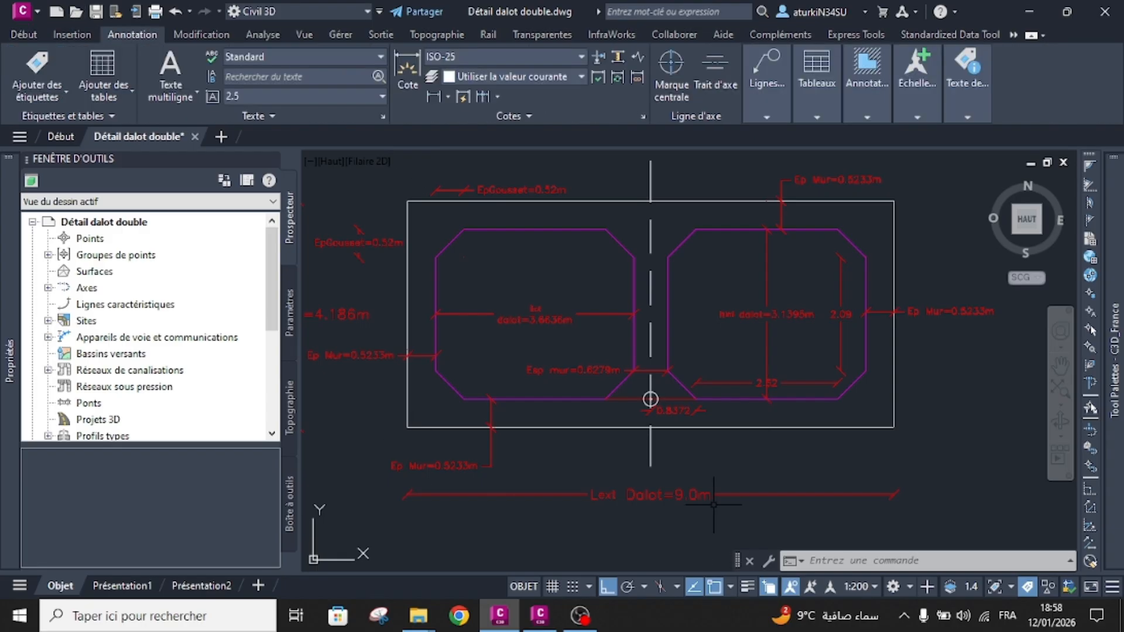
click(433, 96)
click(650, 427)
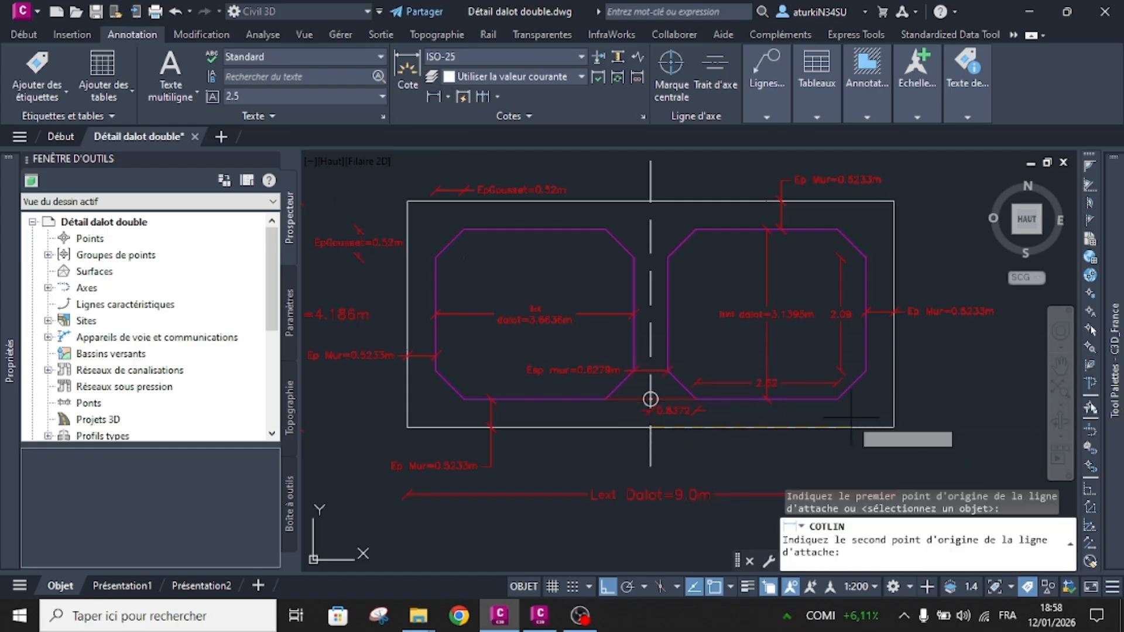
click(894, 428)
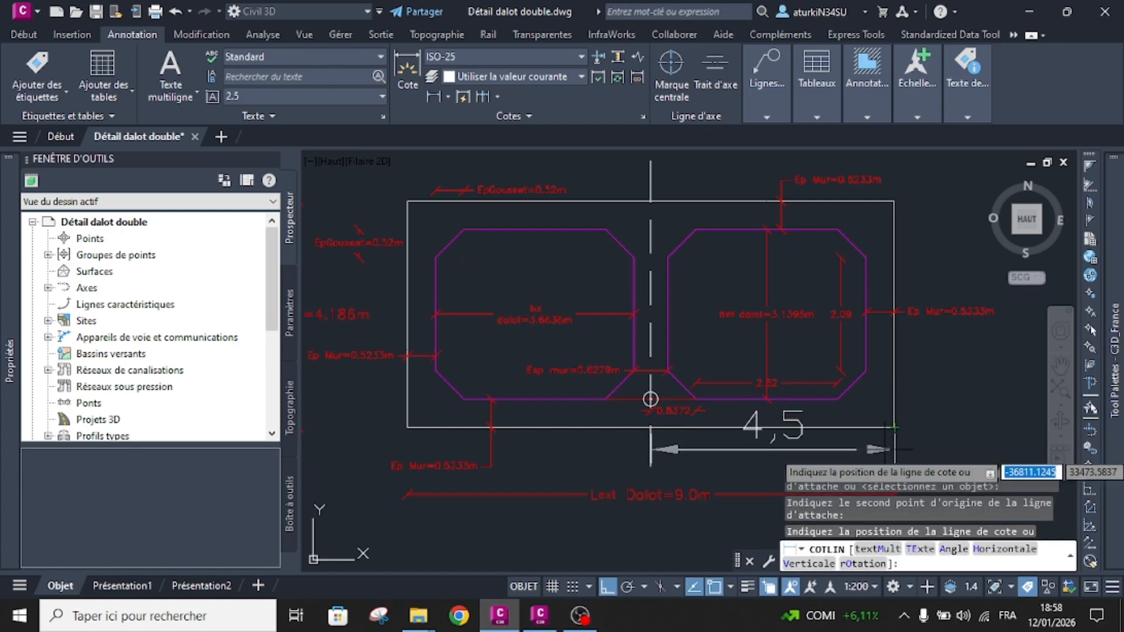
click(772, 453)
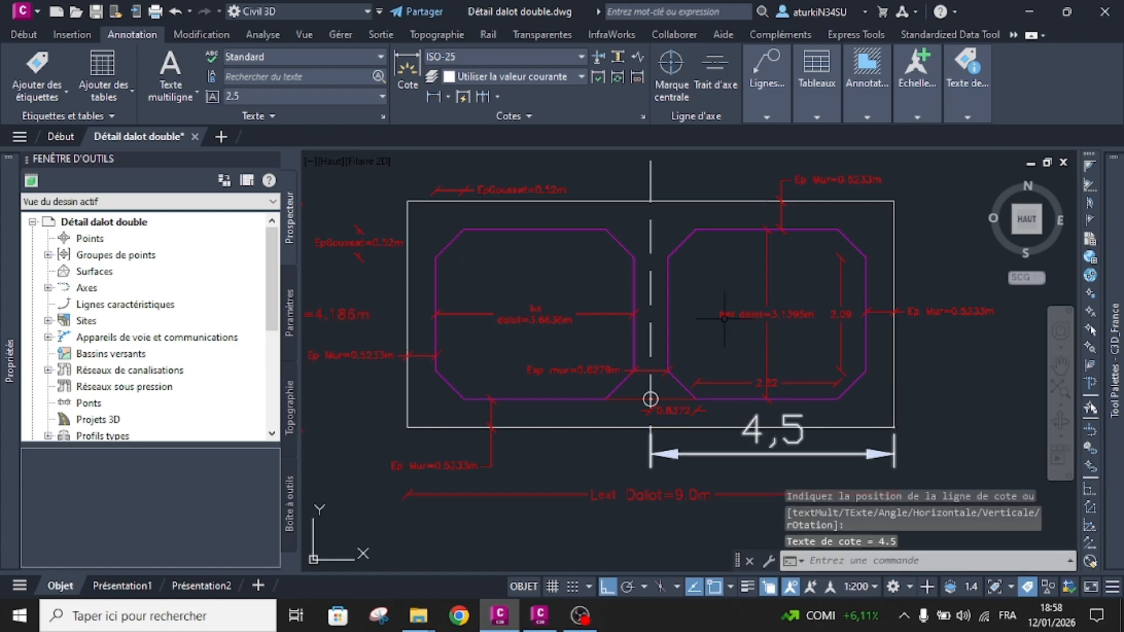
- Match the properties of the 2.62 dimension onto the new half-width dimension below the culvert
click(9, 36)
click(1102, 97)
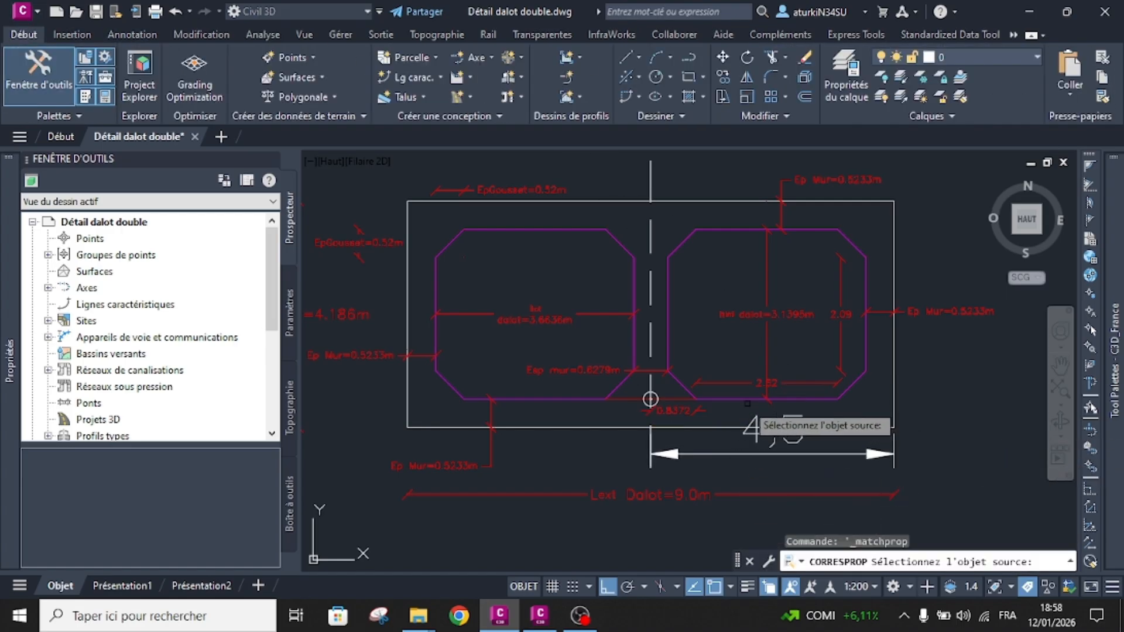
click(755, 383)
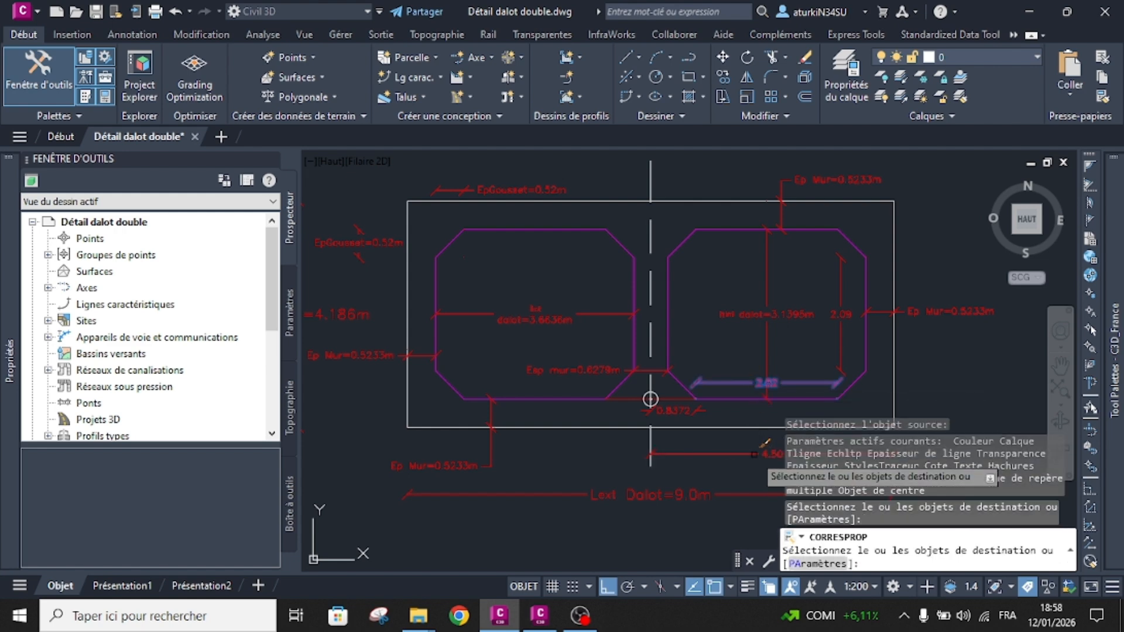
key(Escape)
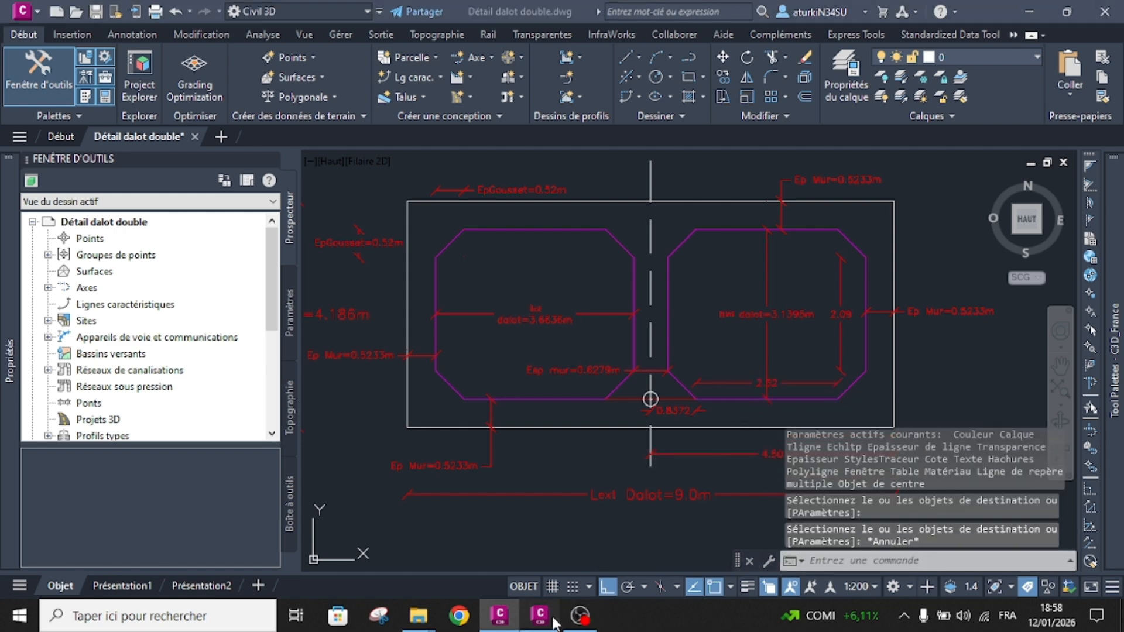
- Switch to Subassembly Composer and add an eleventh point linked from P10 with Delta X 4.5 and Delta Y 0
click(553, 621)
click(580, 619)
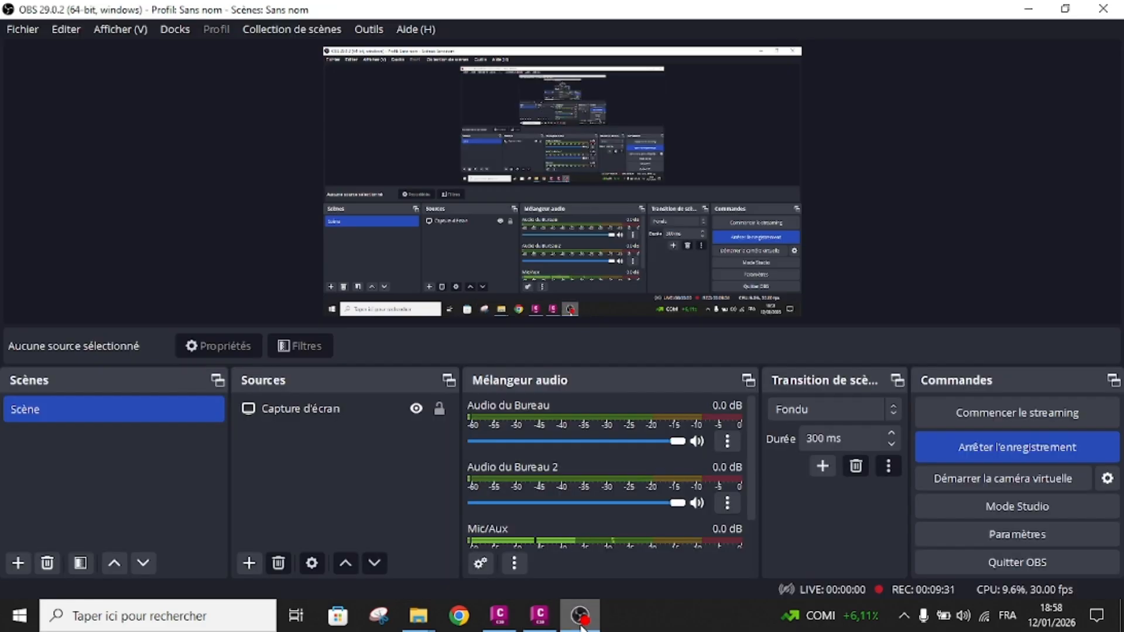
click(581, 624)
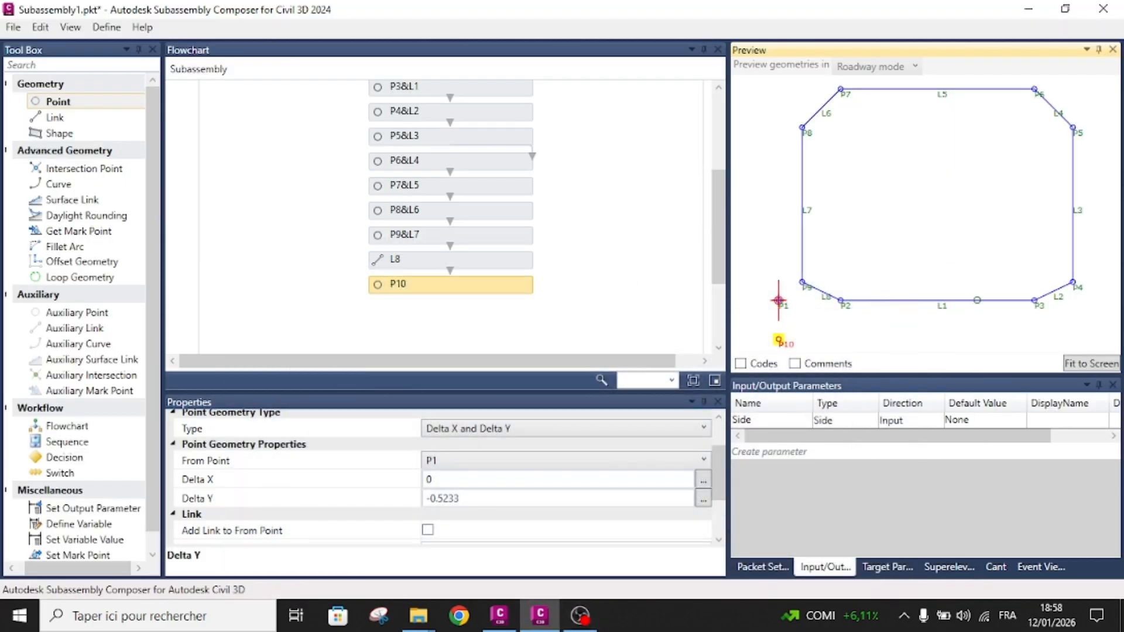
drag(58, 101, 427, 317)
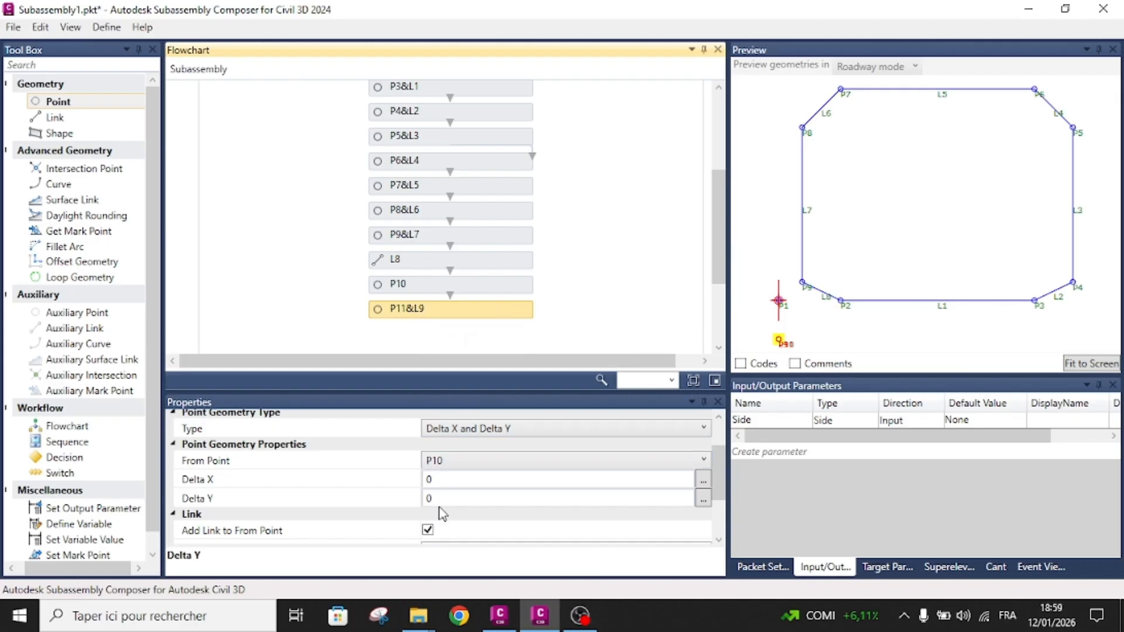
click(448, 480)
text(4.5)
key(Return)
click(1092, 364)
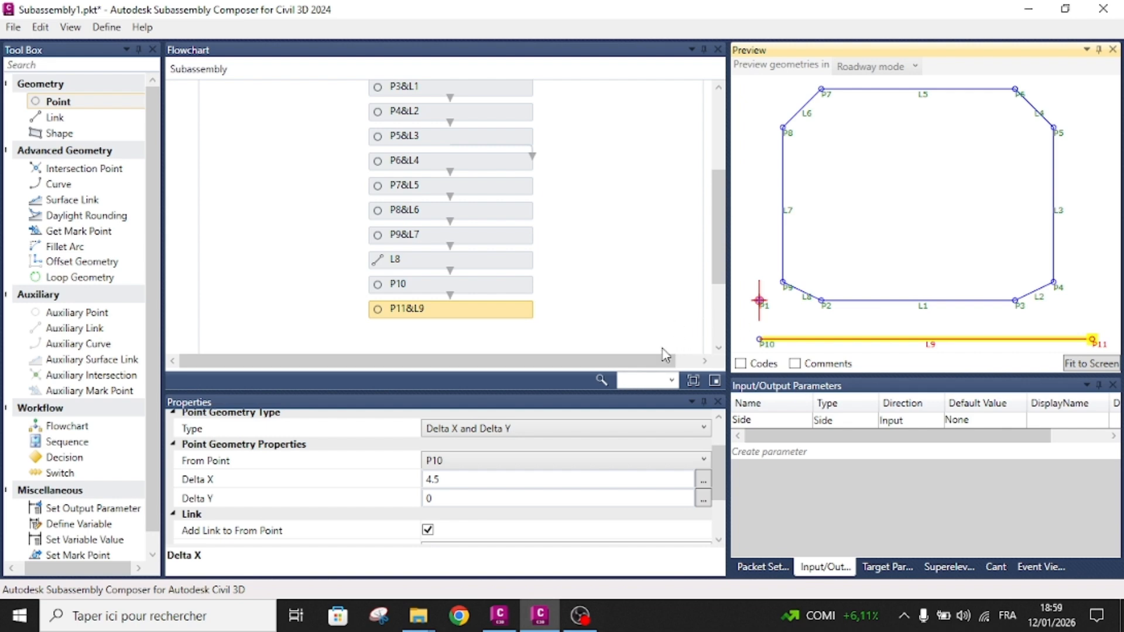
- Switch to Civil 3D and examine the culvert detail's overall outer height dimension
click(506, 614)
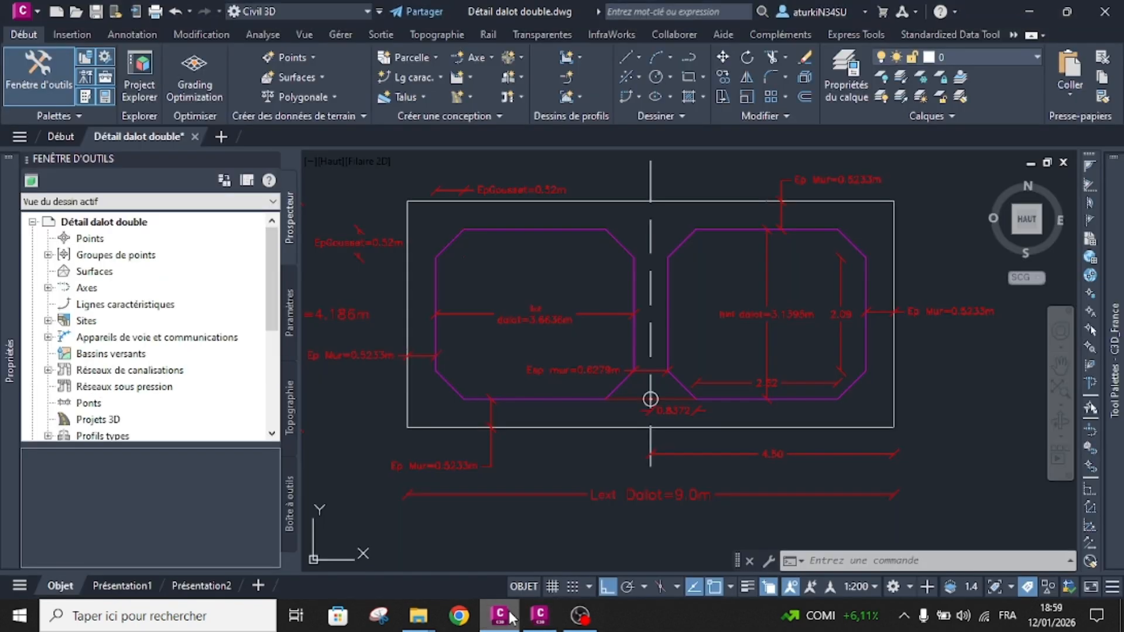
scroll(673, 368, down, 1)
scroll(453, 304, up, 1)
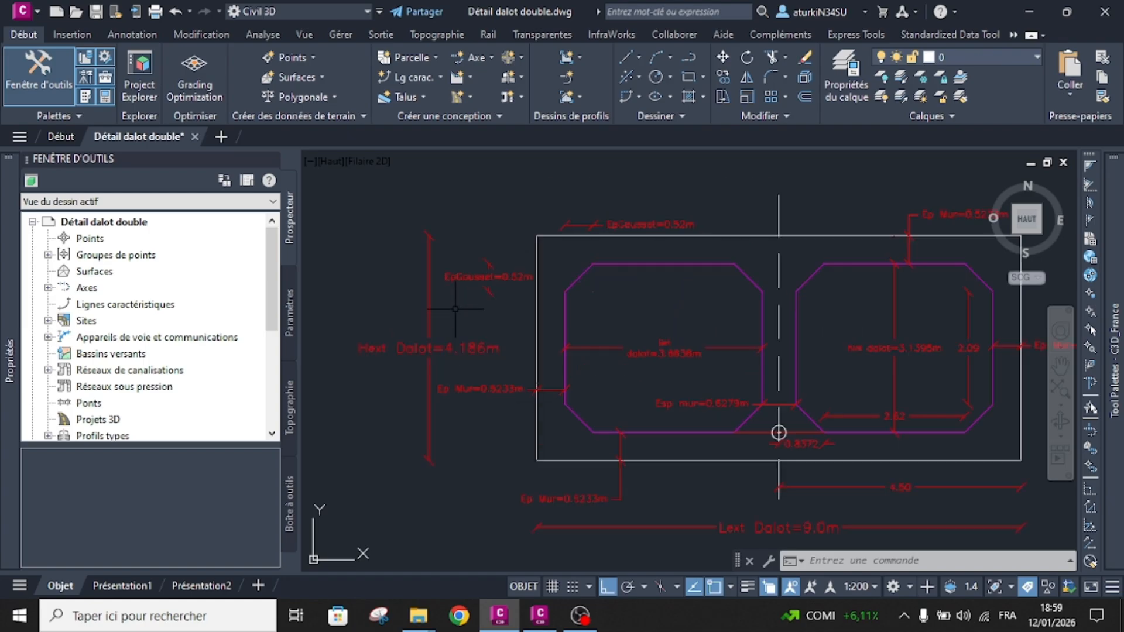
click(465, 351)
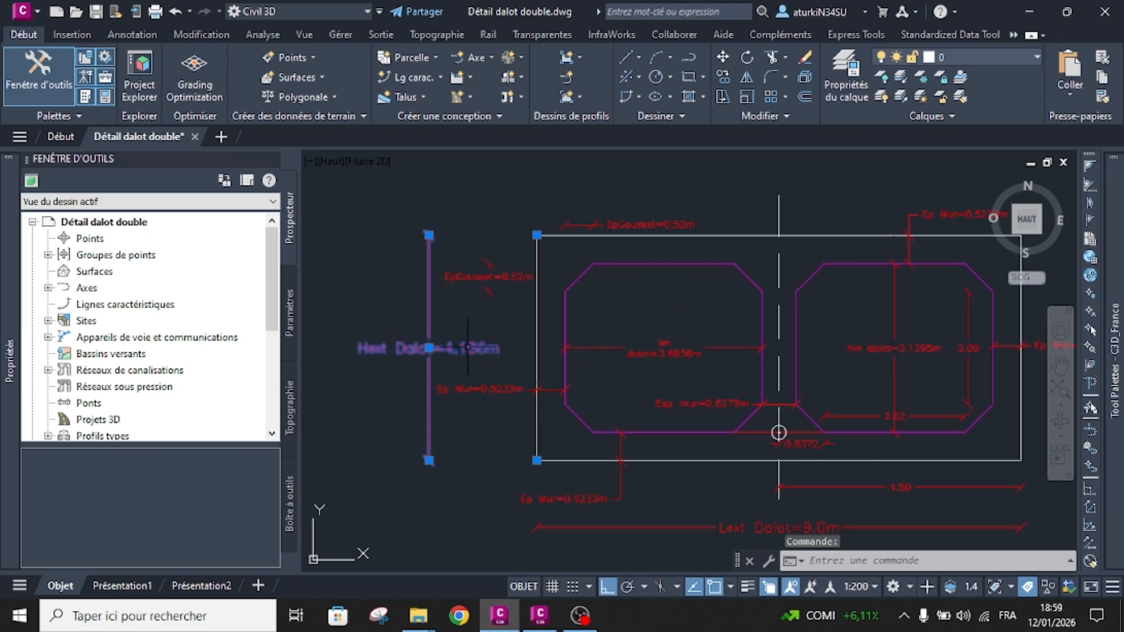
key(Escape)
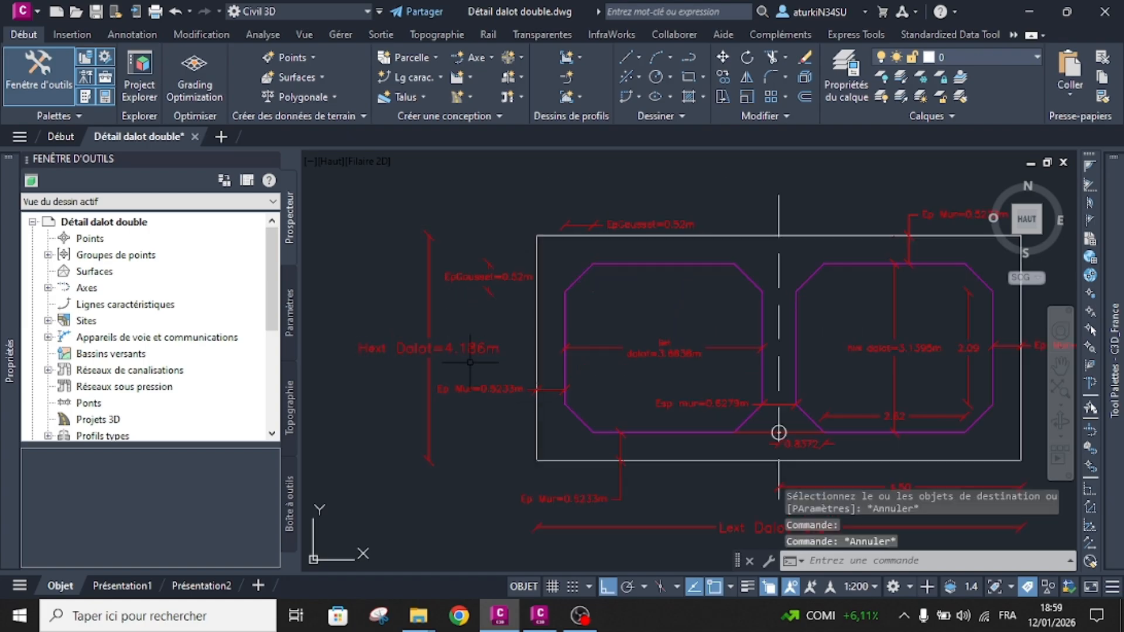
scroll(470, 362, down, 1)
scroll(472, 365, up, 1)
scroll(474, 368, down, 1)
scroll(477, 371, up, 1)
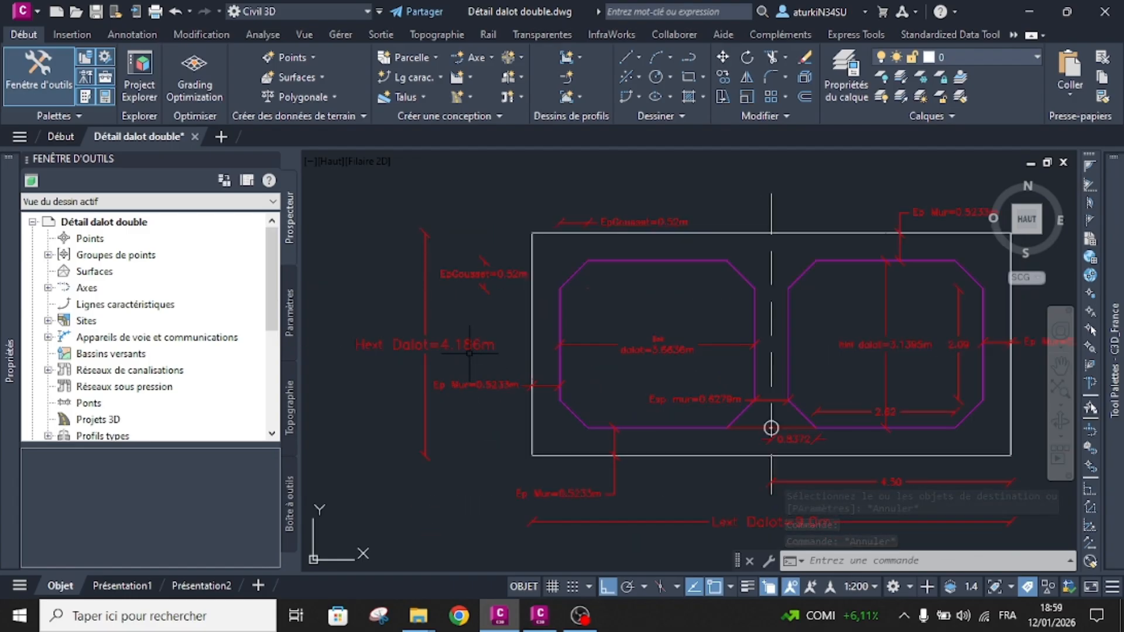
- Switch to Subassembly Composer and add a twelfth point linked from P11 with Delta X 0 and Delta Y 4.186
click(539, 614)
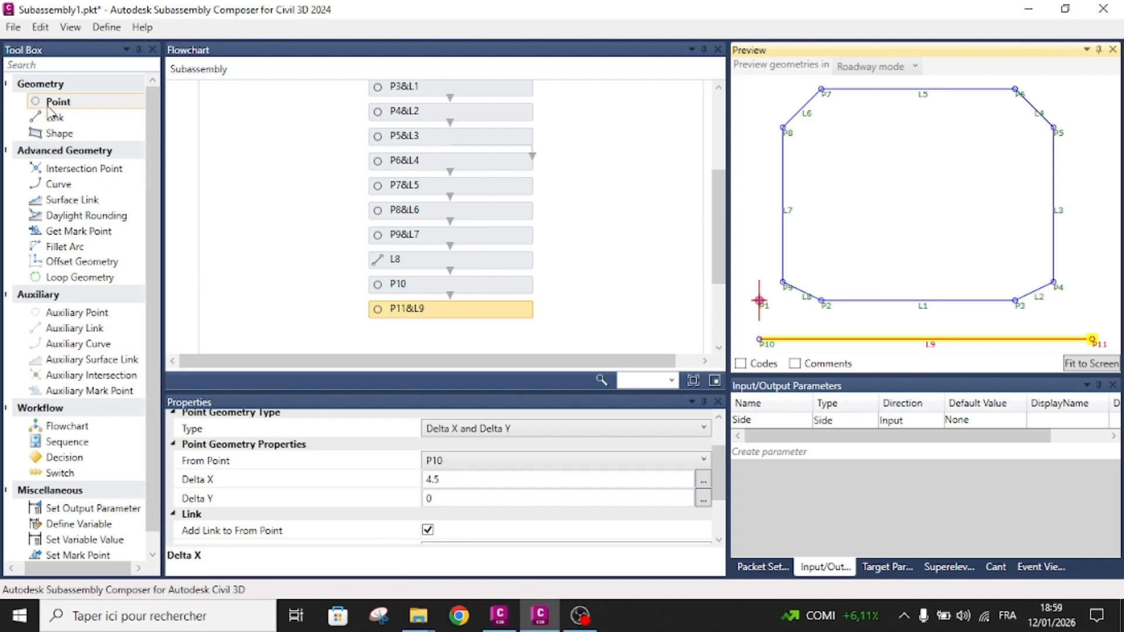
scroll(351, 252, down, 3)
drag(66, 103, 447, 272)
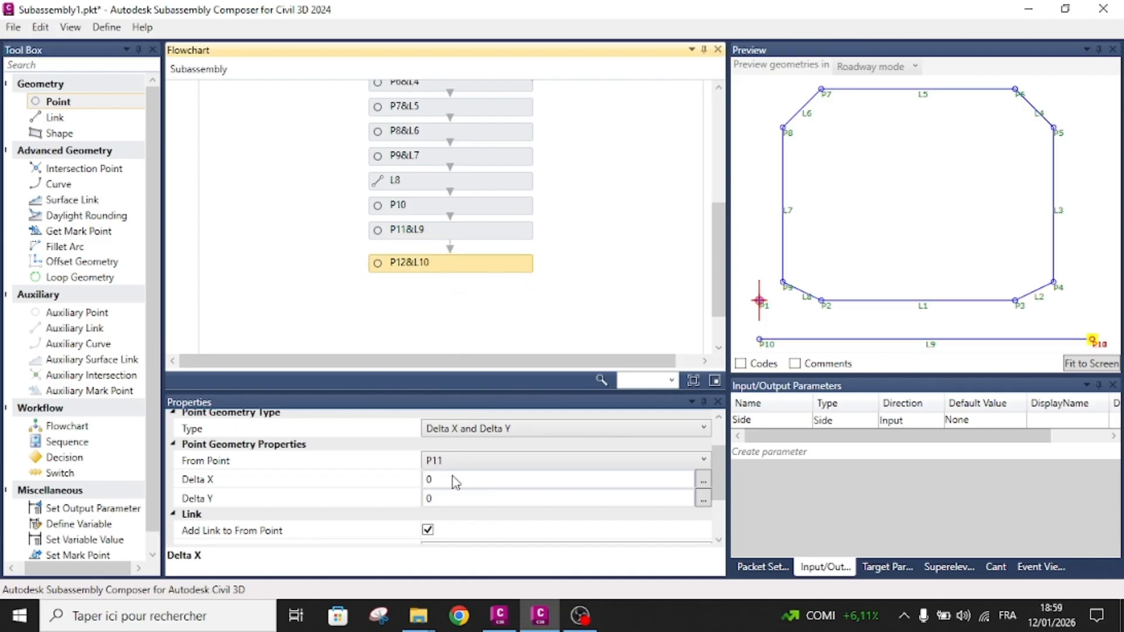
click(445, 498)
text(4.185)
key(Return)
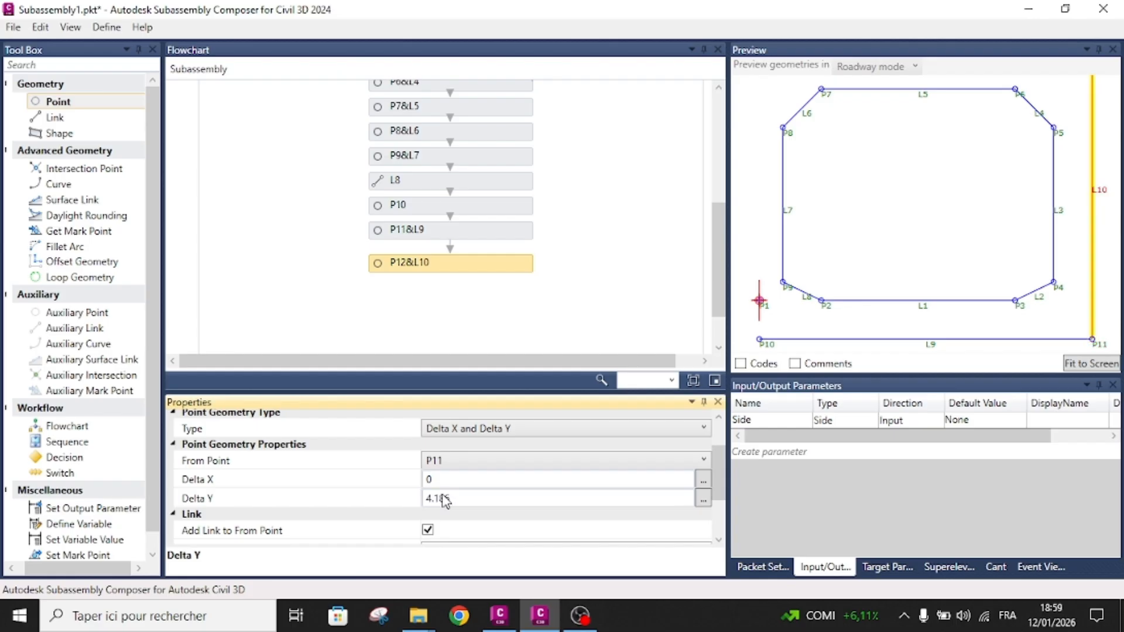
click(1090, 364)
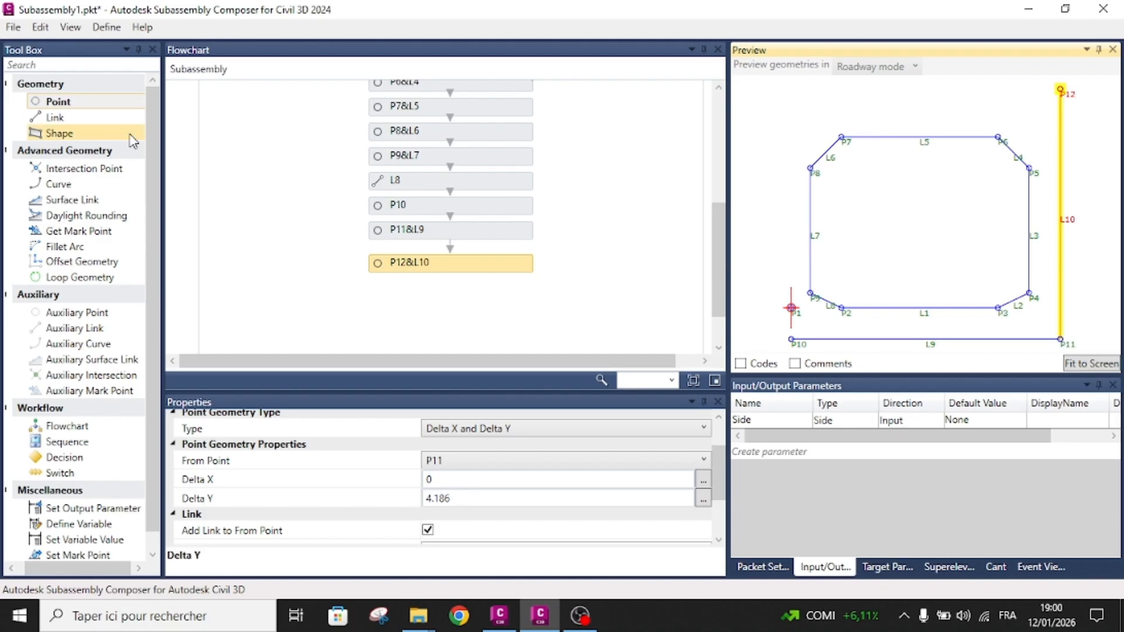
- Add a thirteenth point linked from P12 with Delta X -4.5 and Delta Y 0
drag(108, 103, 459, 312)
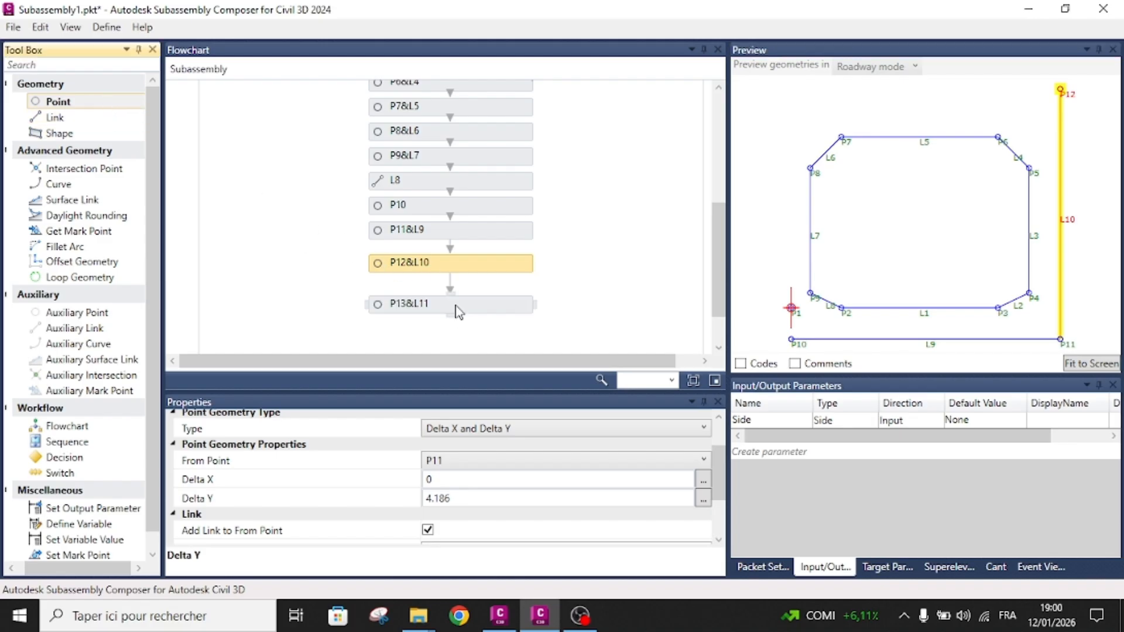
click(502, 269)
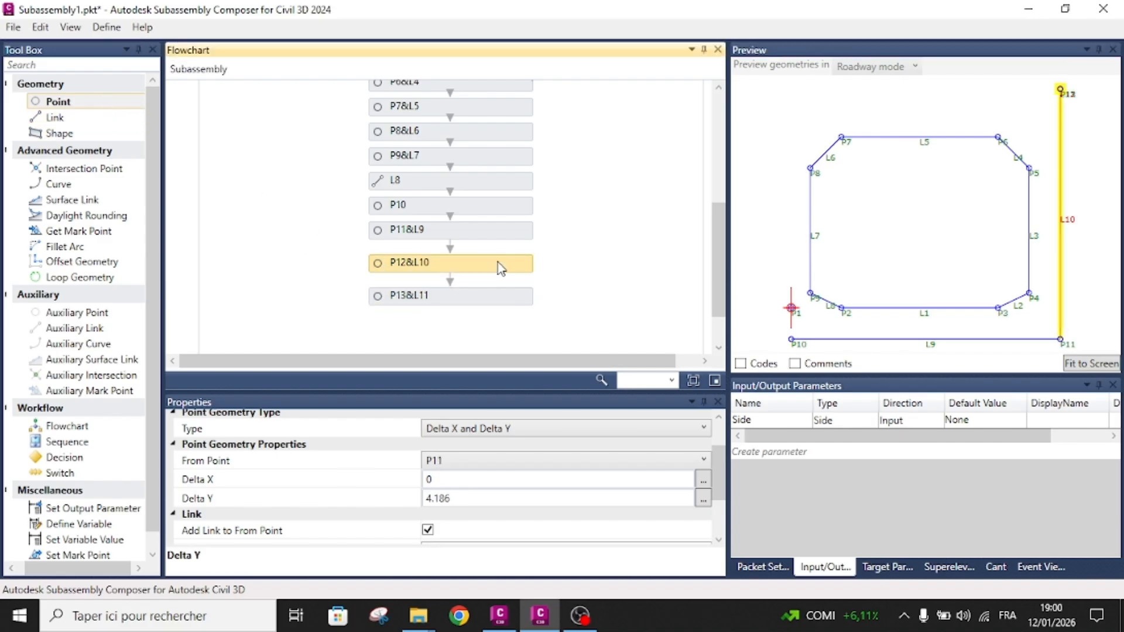
click(496, 296)
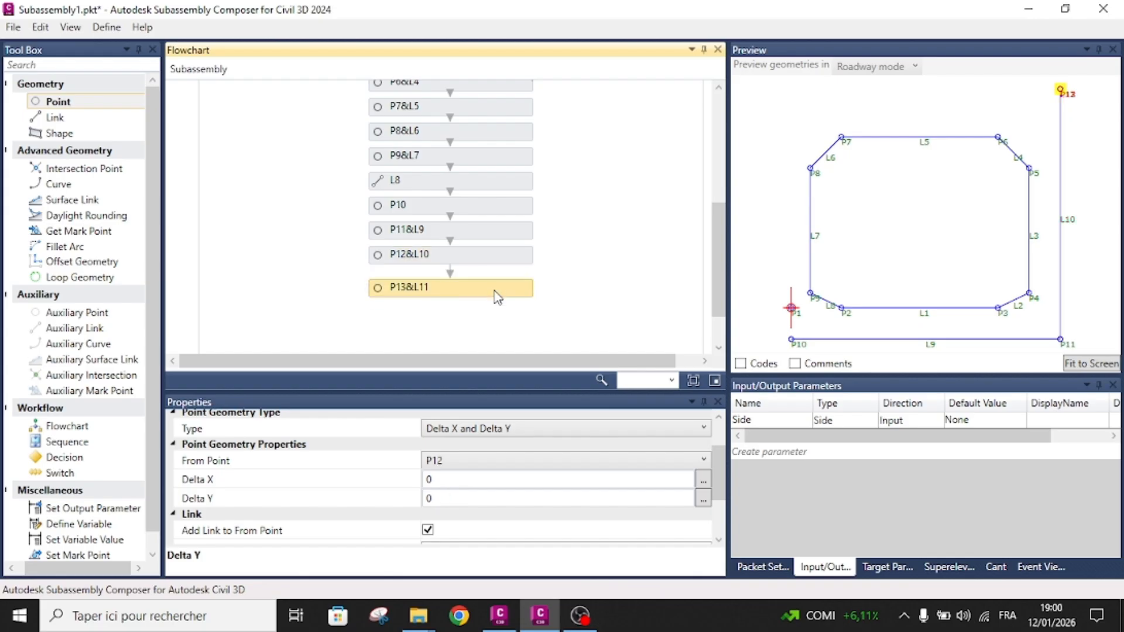
click(445, 498)
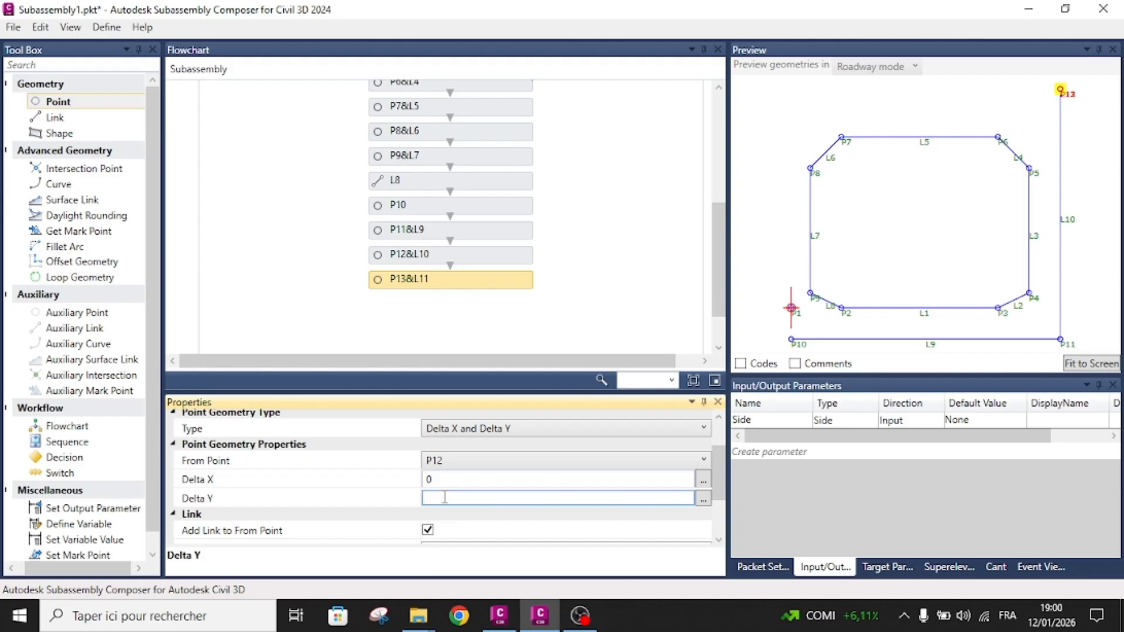
click(449, 475)
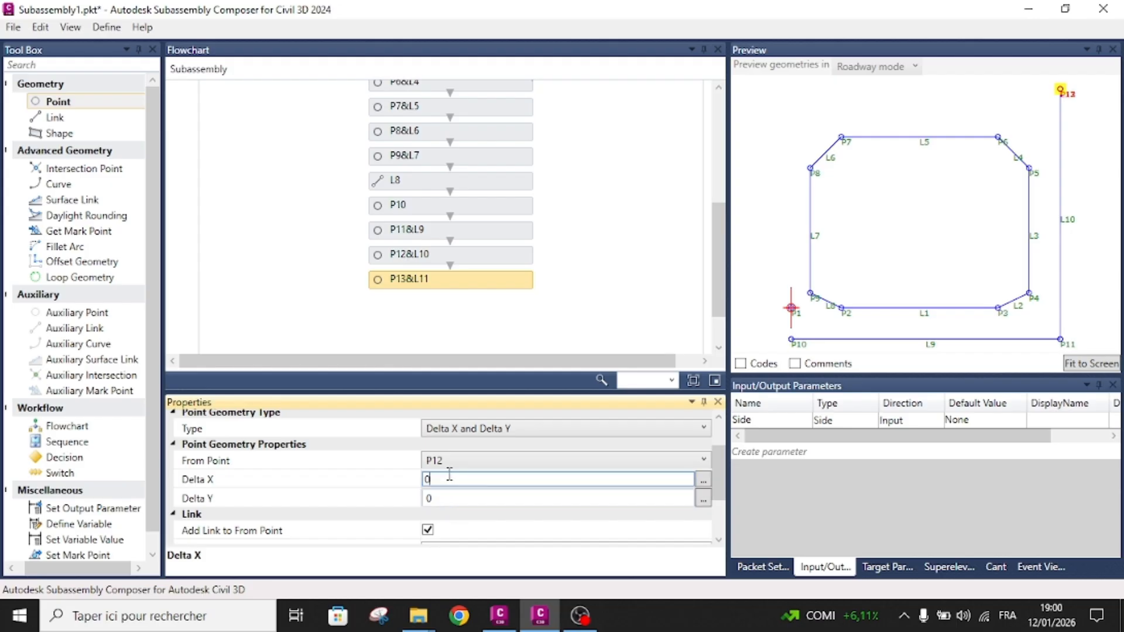
text(-4.5)
key(Return)
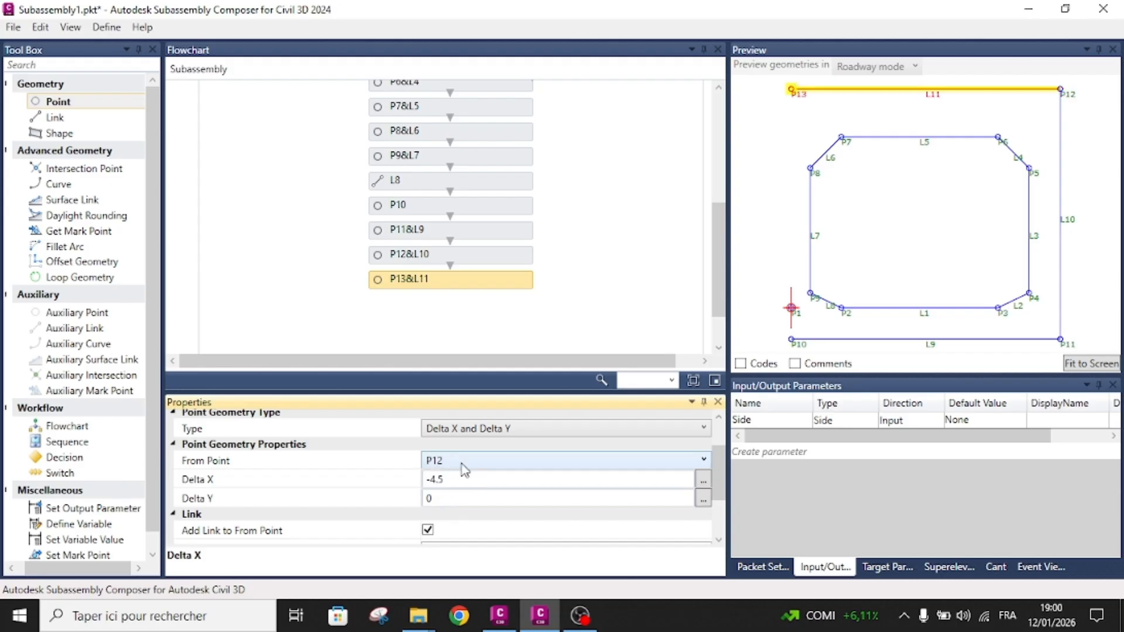
click(587, 291)
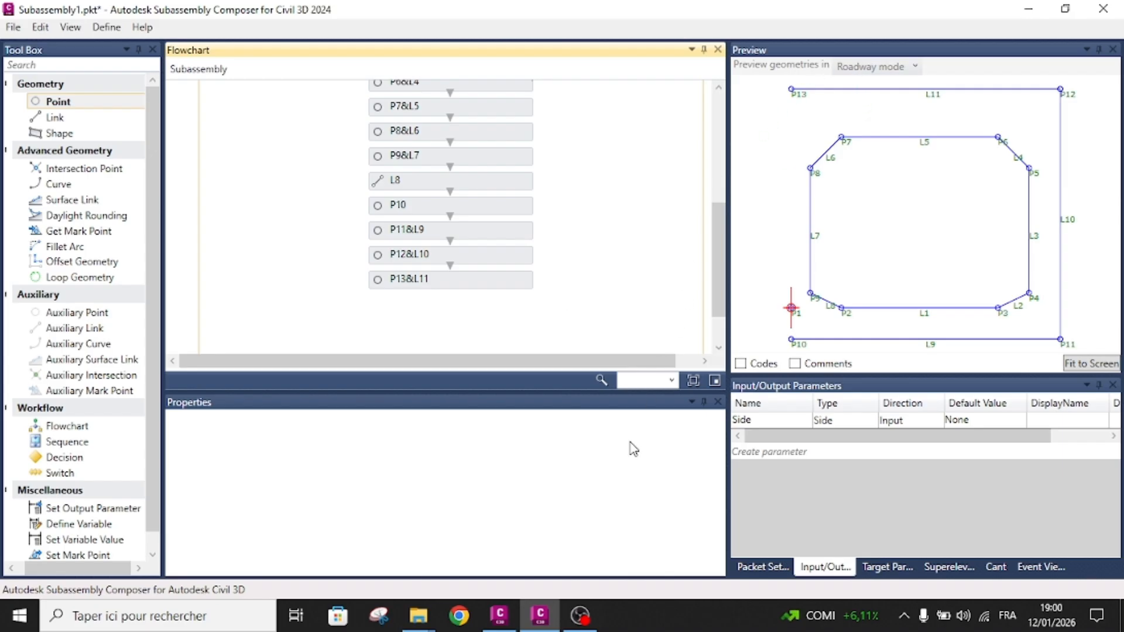
- Check the central axis in the Civil 3D detail, and in Subassembly Composer add a link from P10 to P13 closing the half contour
click(502, 613)
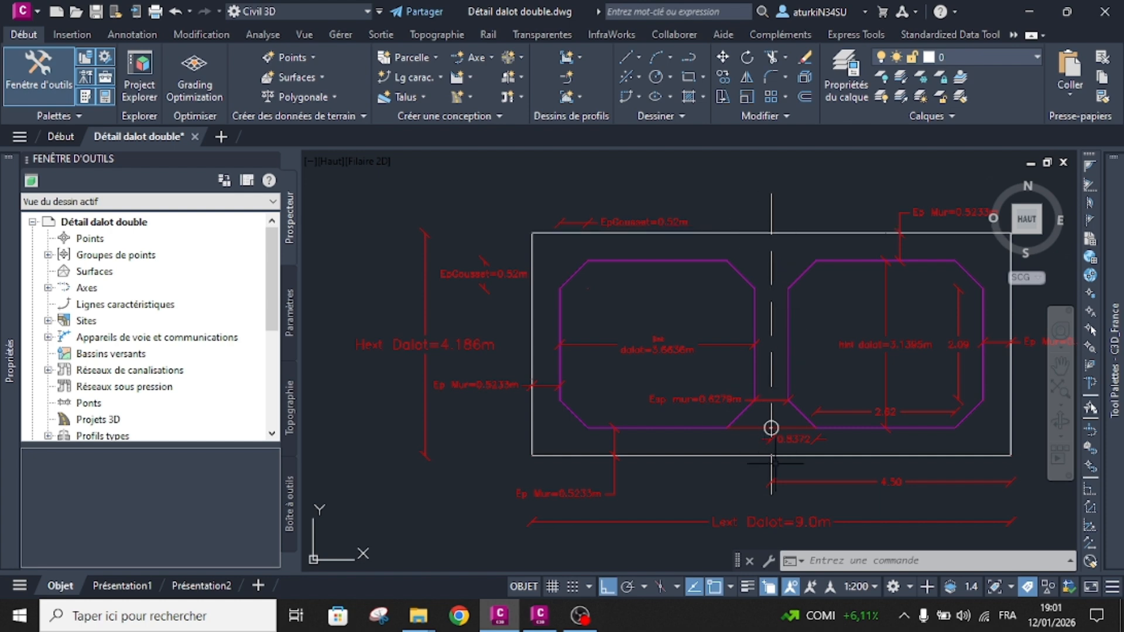
click(539, 615)
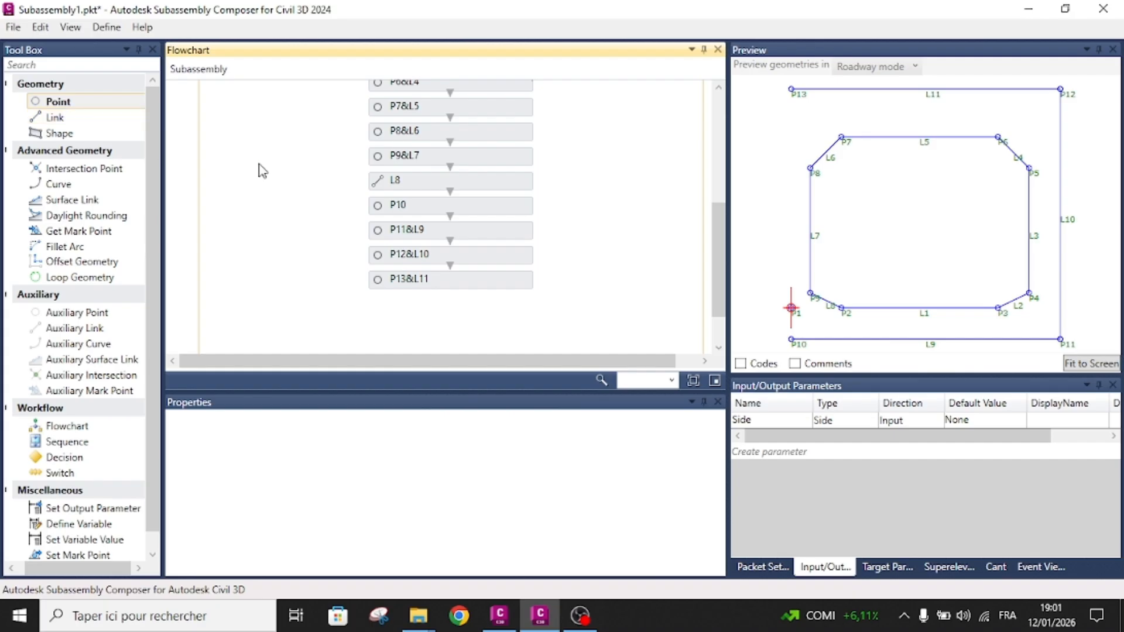
scroll(226, 163, down, 2)
drag(51, 116, 432, 287)
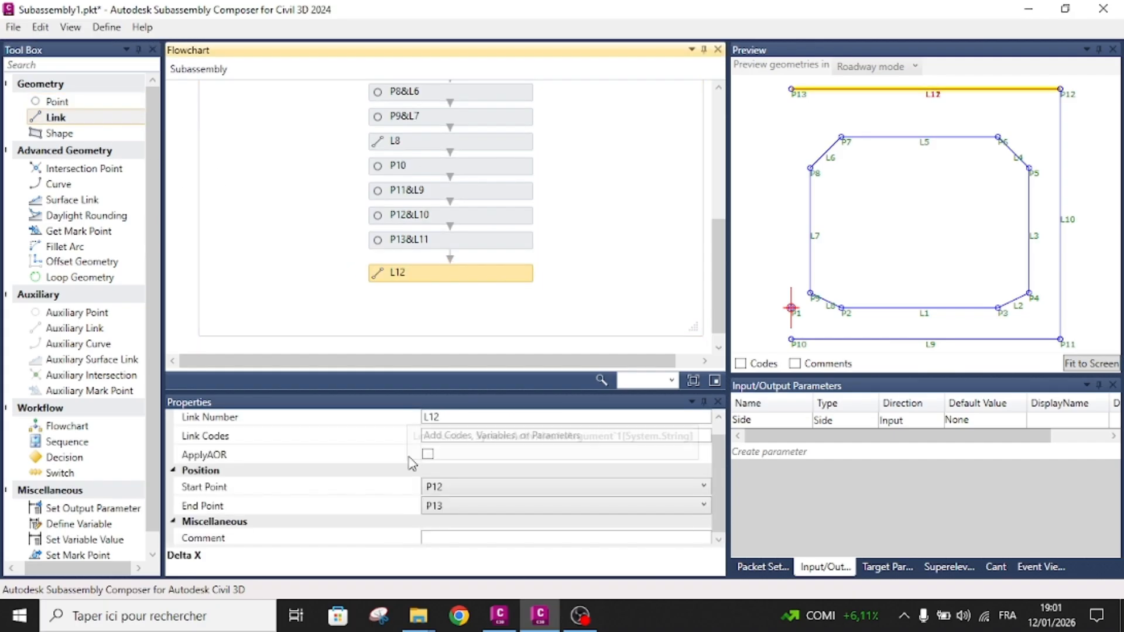
click(451, 489)
click(451, 489)
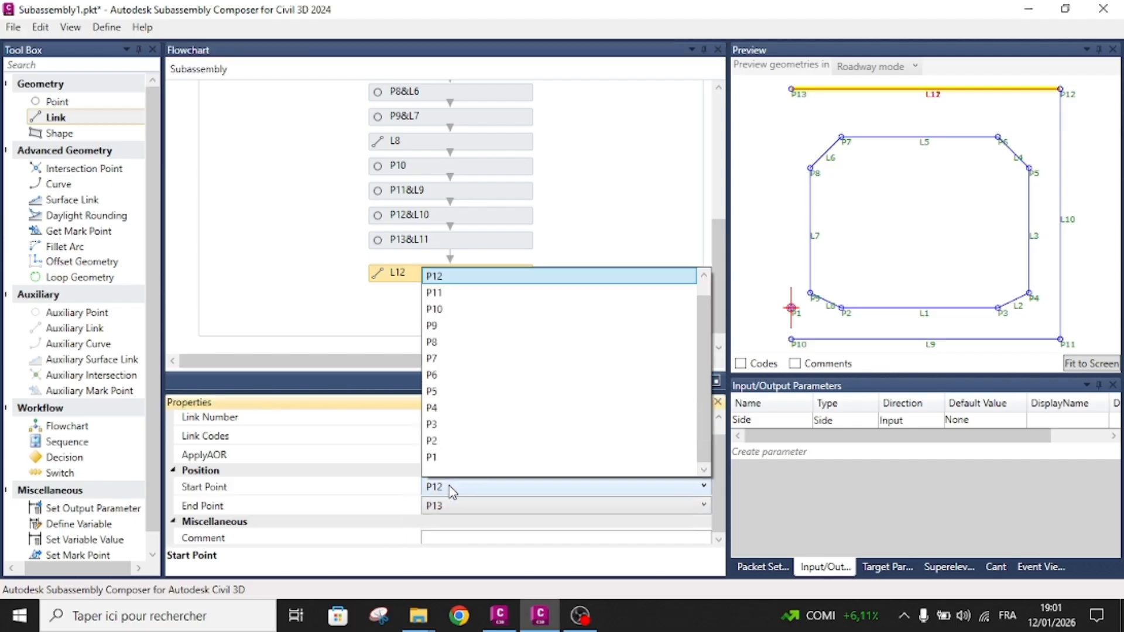
click(445, 309)
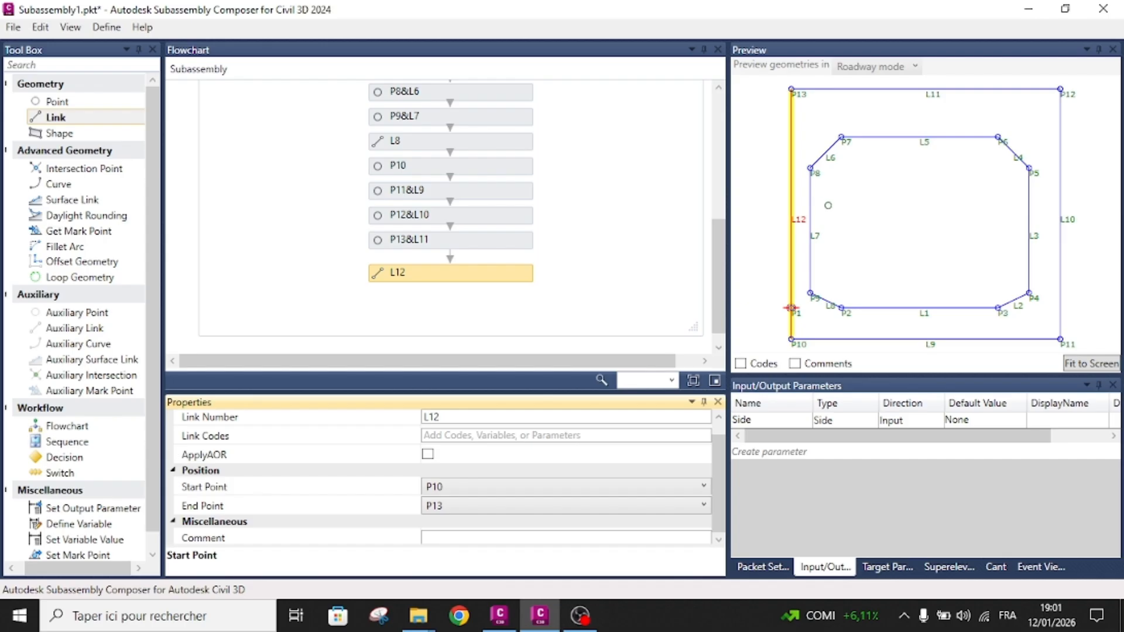
- Switch to Civil 3D and examine the culvert detail's wall thicknesses, gussets, cell dimensions and central axis
click(582, 257)
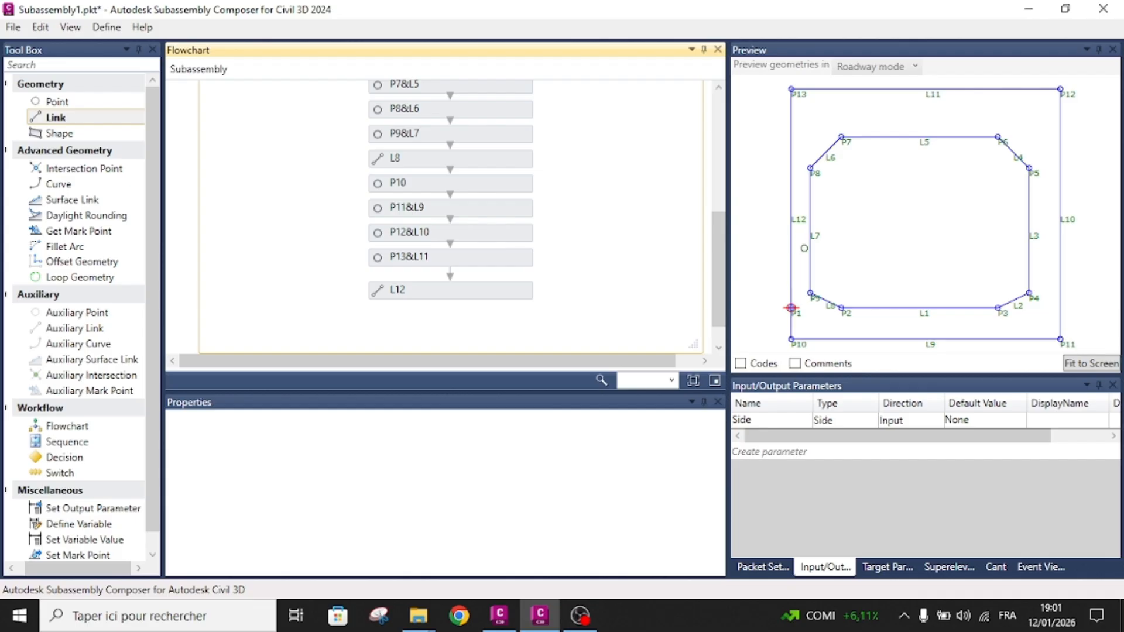
click(493, 614)
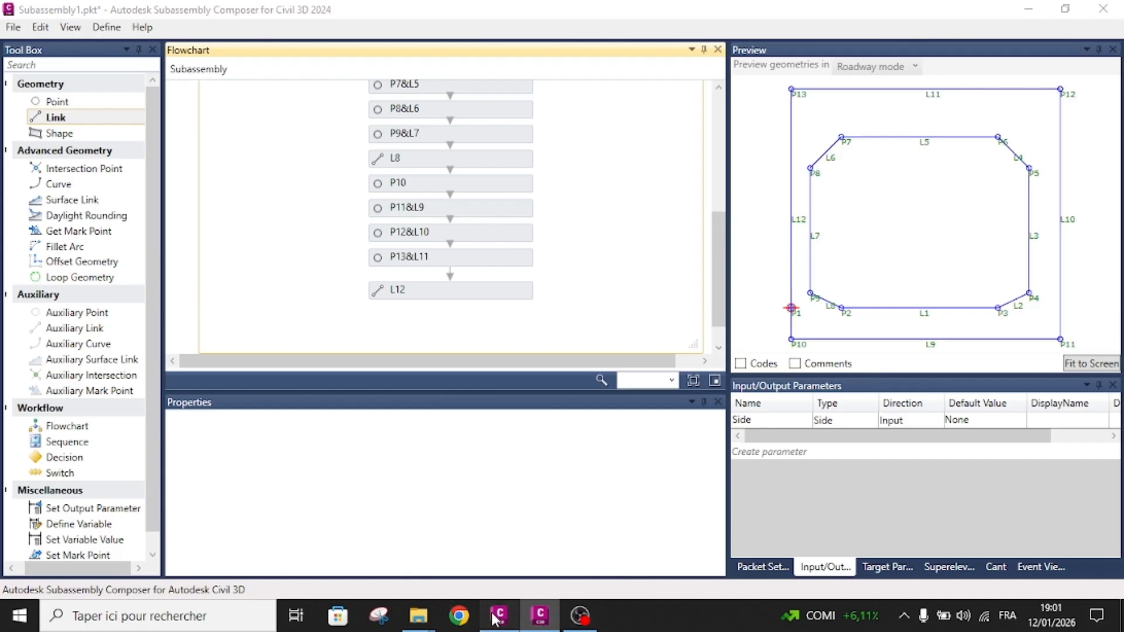
scroll(769, 428, up, 3)
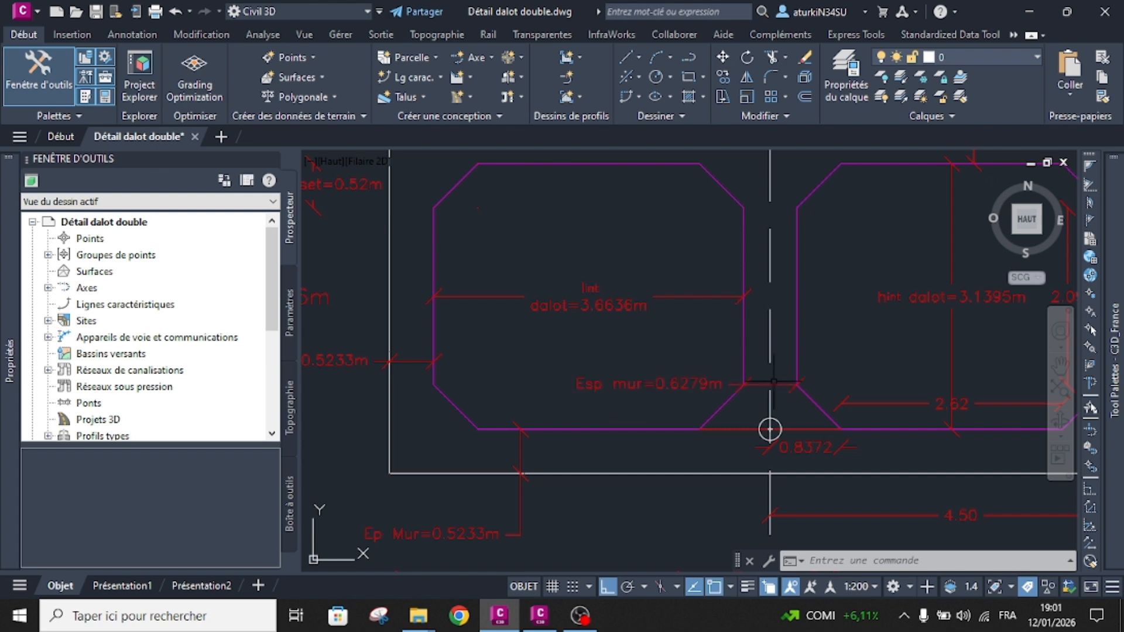
scroll(773, 381, down, 3)
scroll(492, 378, up, 3)
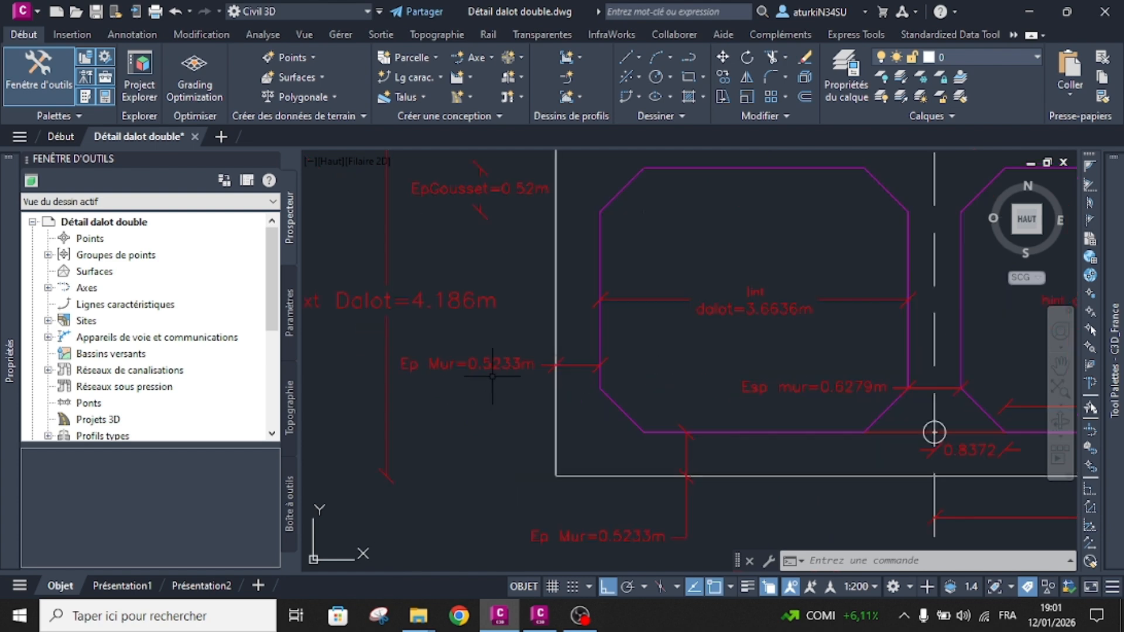
scroll(503, 386, down, 2)
scroll(766, 425, down, 3)
scroll(705, 416, up, 3)
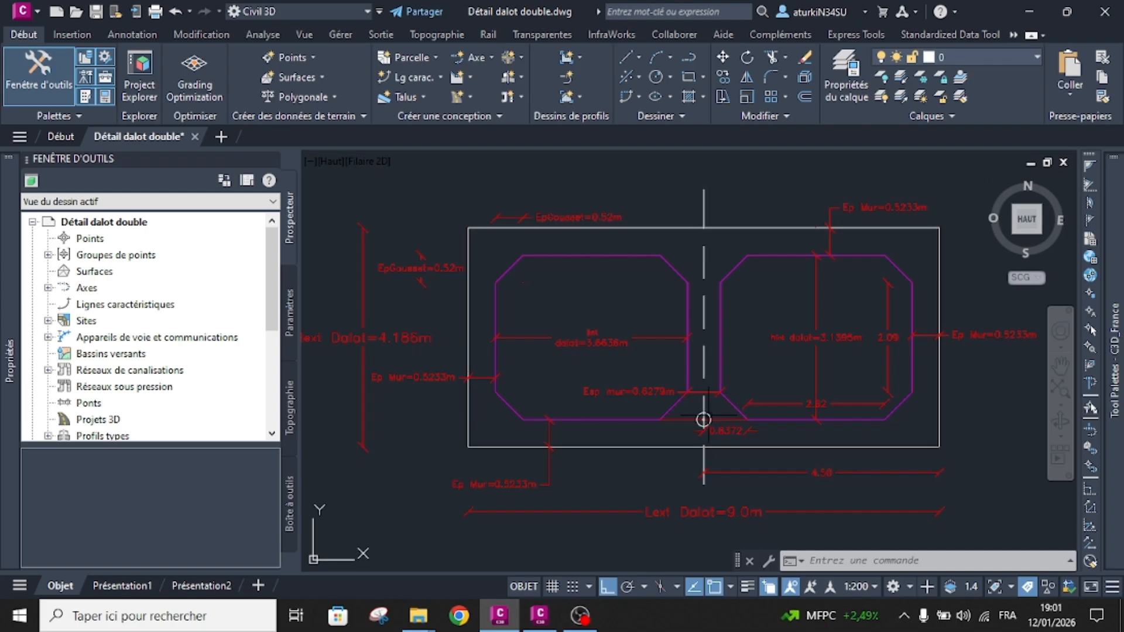
- Switch to Subassembly Composer and add a Double input parameter named emur with default value 0.8372
click(539, 614)
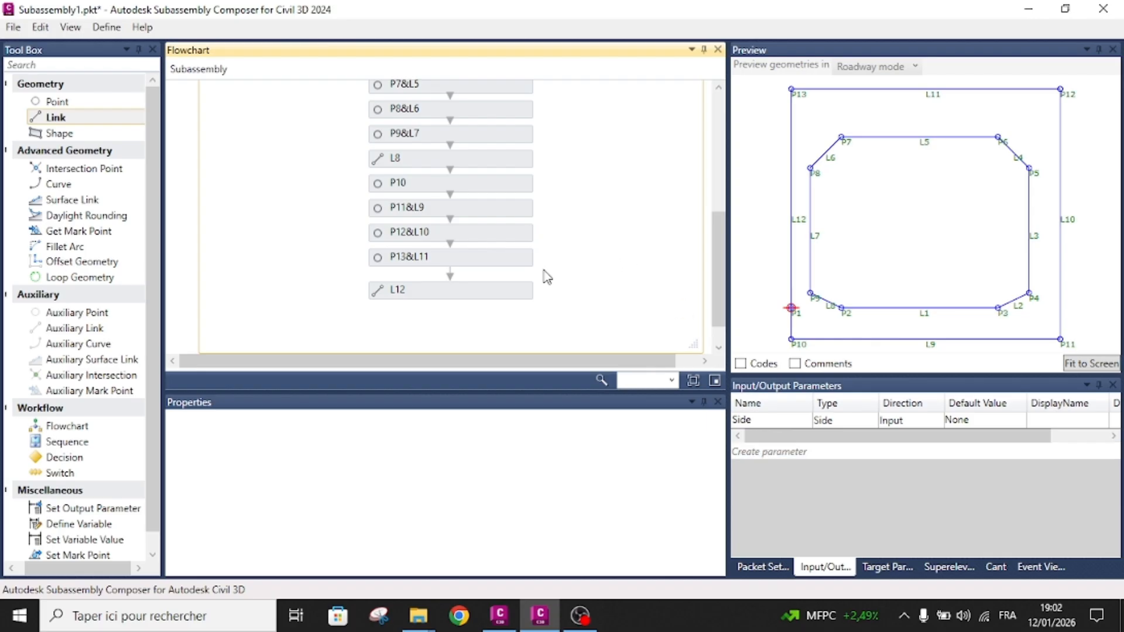
scroll(520, 285, up, 10)
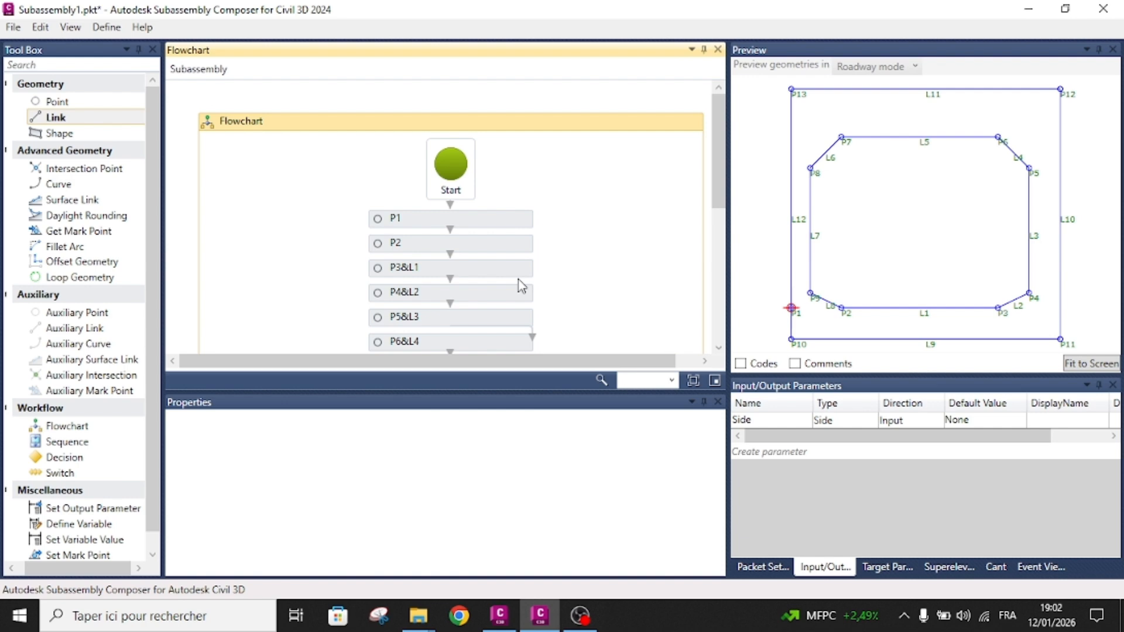
click(772, 454)
click(787, 437)
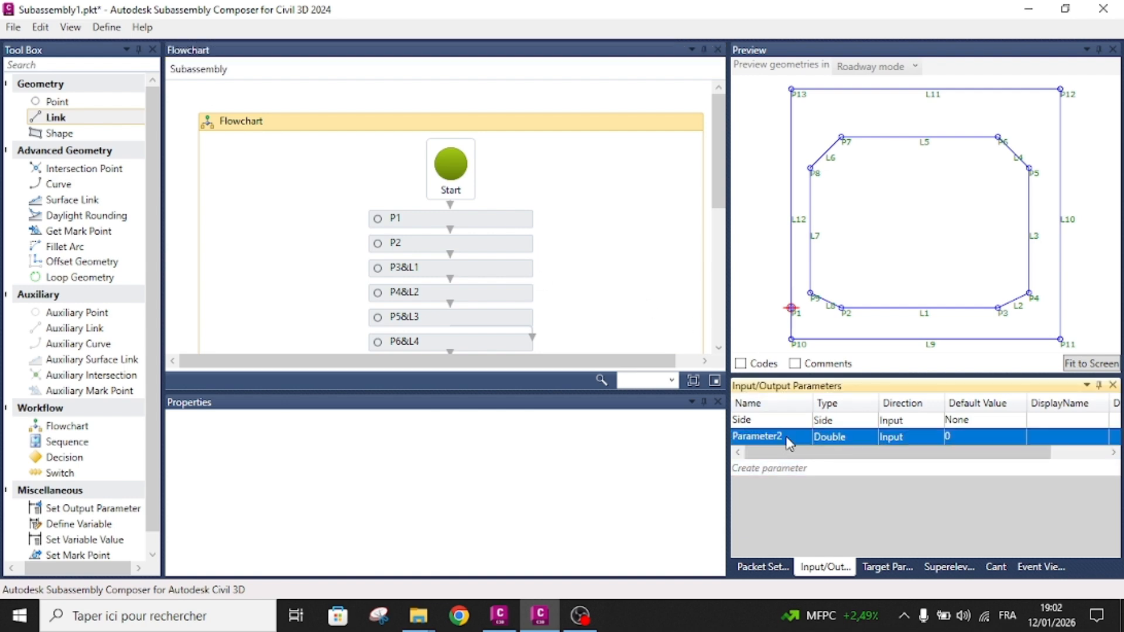
click(787, 437)
text(Es)
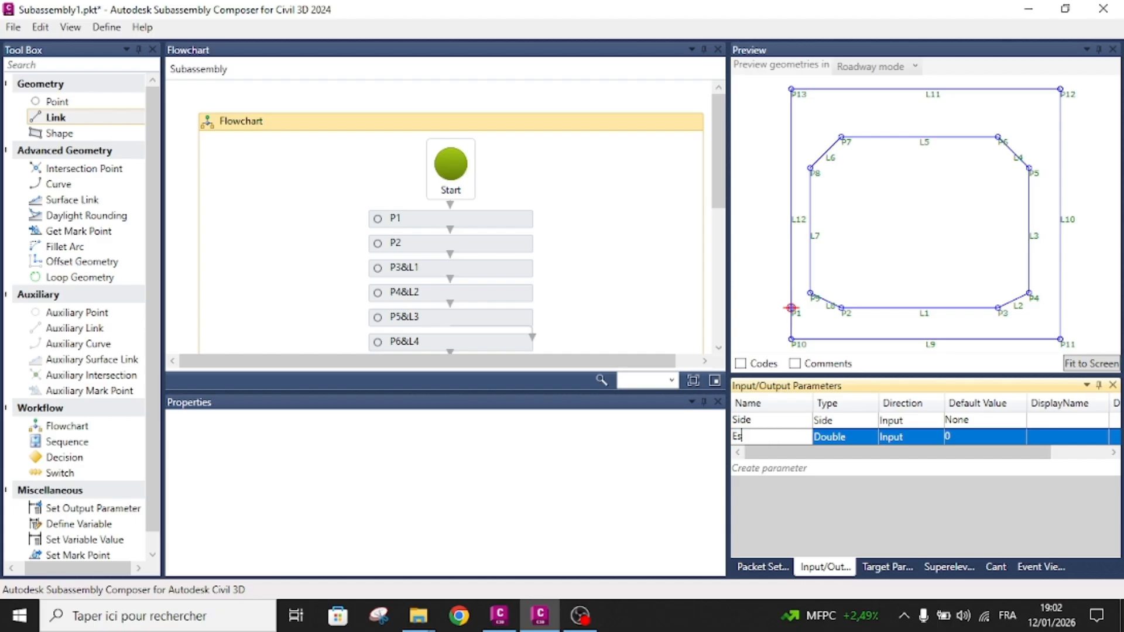
text(pm)
click(879, 437)
click(958, 433)
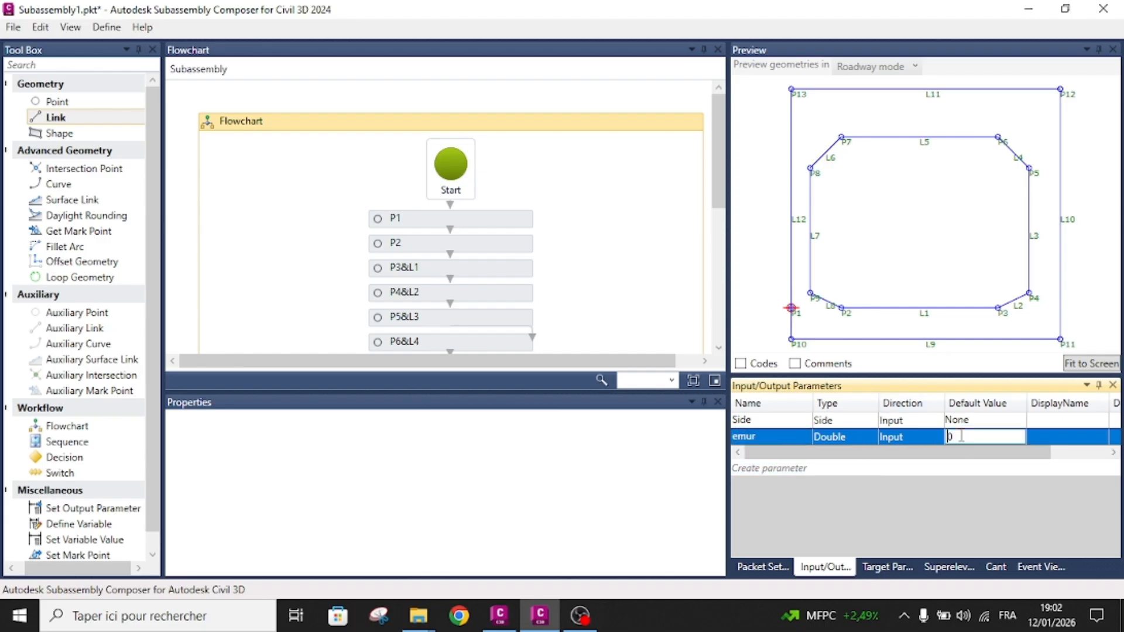
text(0.8372)
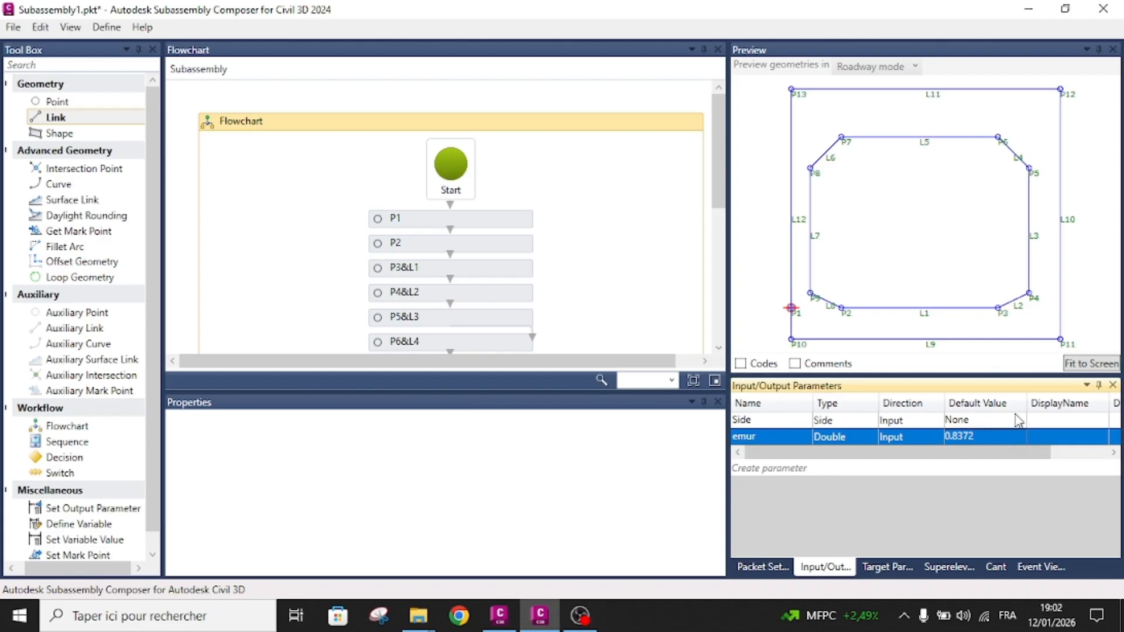
- Set the display name of the emur parameter to Esp mur
click(1058, 439)
click(1057, 439)
text(Esp mur)
key(Return)
click(1080, 436)
click(1079, 436)
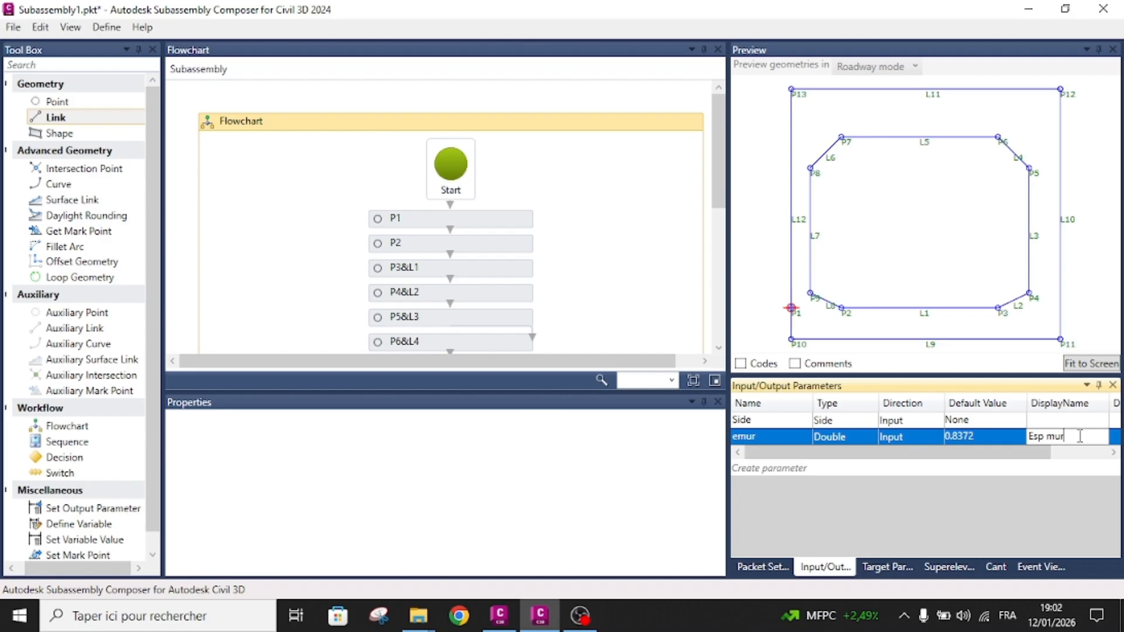
click(659, 271)
scroll(659, 271, down, 1)
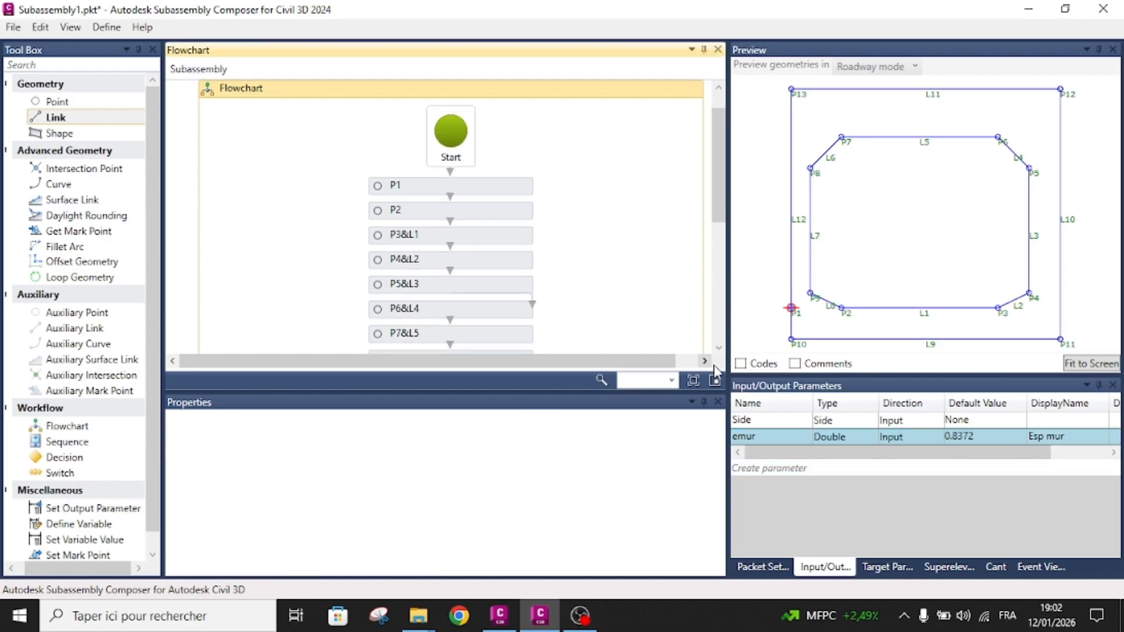
- Add a Double input parameter named epg with default value 0.5233
click(761, 469)
click(780, 453)
click(781, 453)
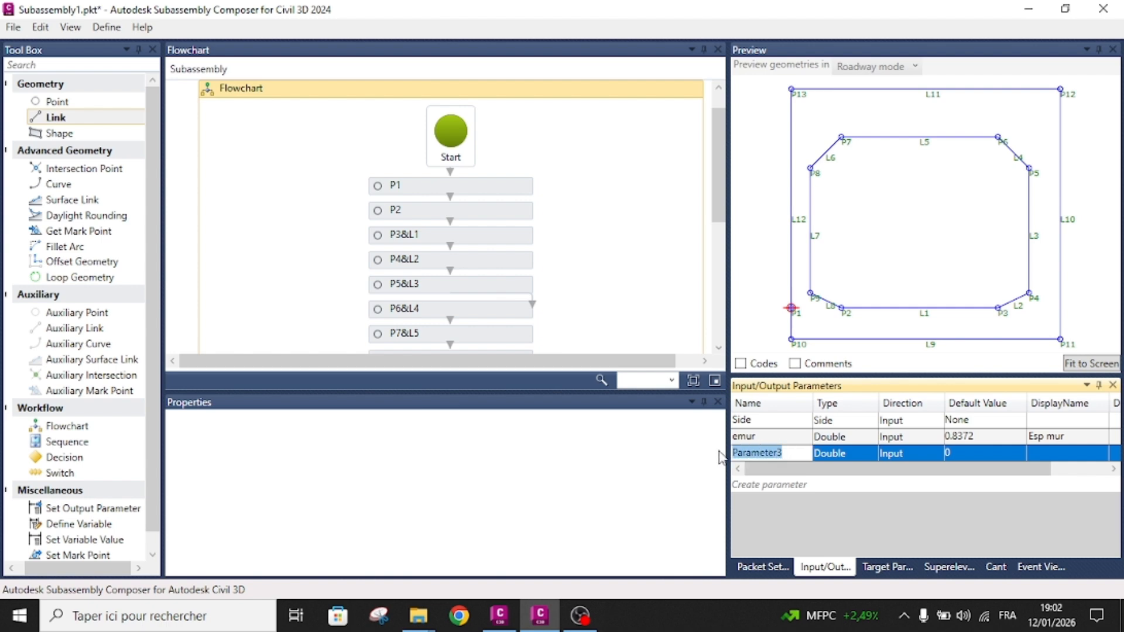
key(BackSpace)
text(epg)
key(Return)
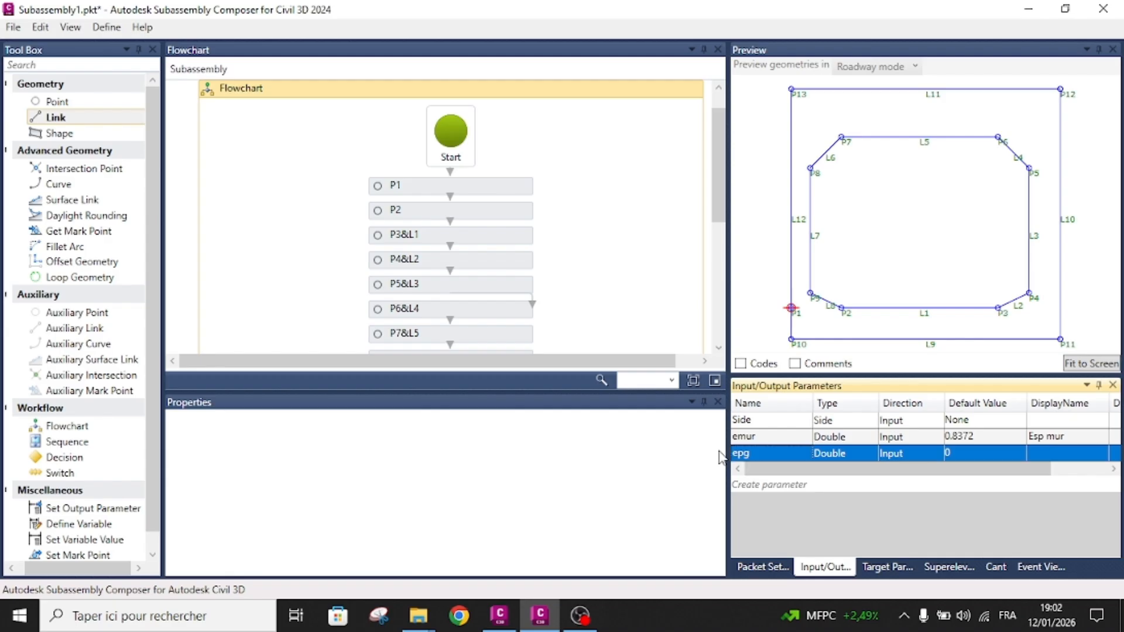
click(961, 453)
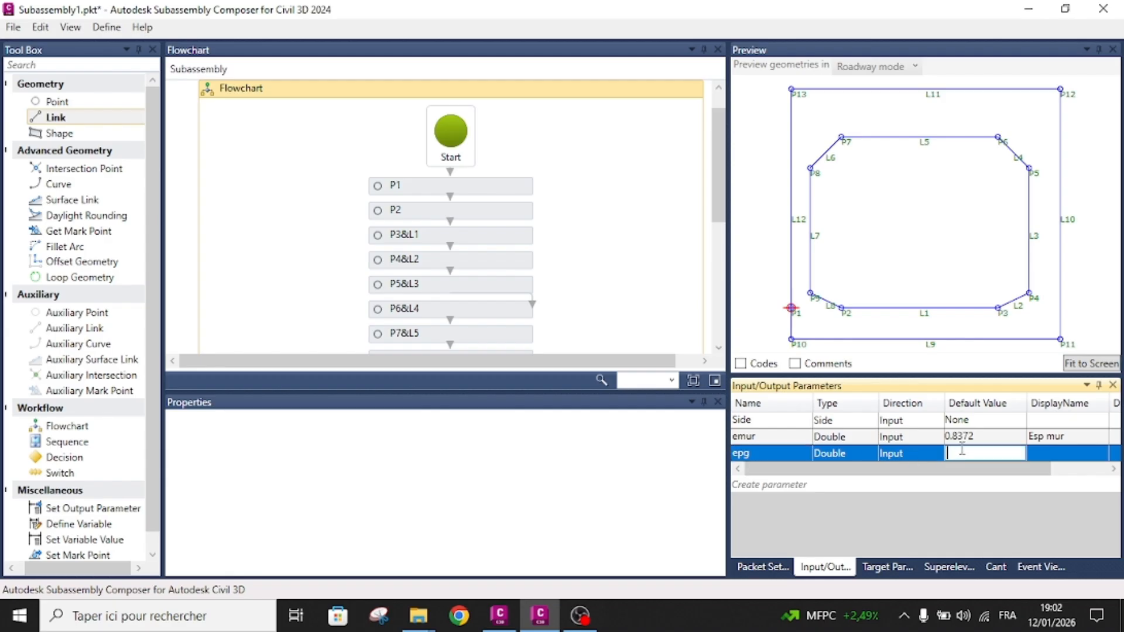
text(.5233)
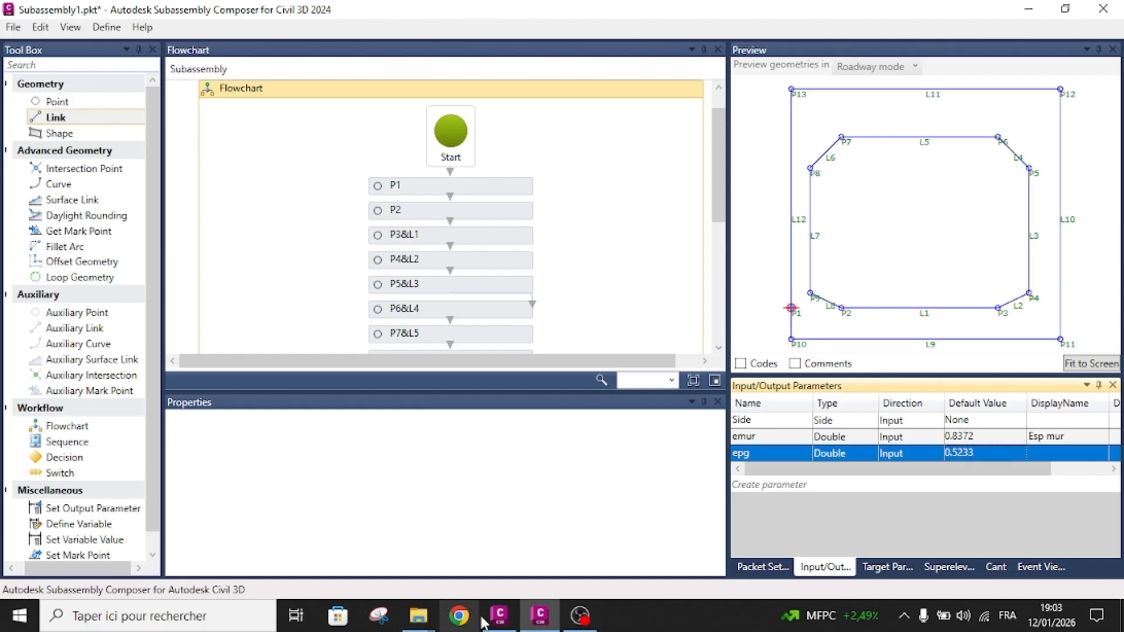
- Check the gusset thickness in Civil 3D, and in Subassembly Composer set epg's default value to 0.52 and display name to Ep gousset
click(499, 614)
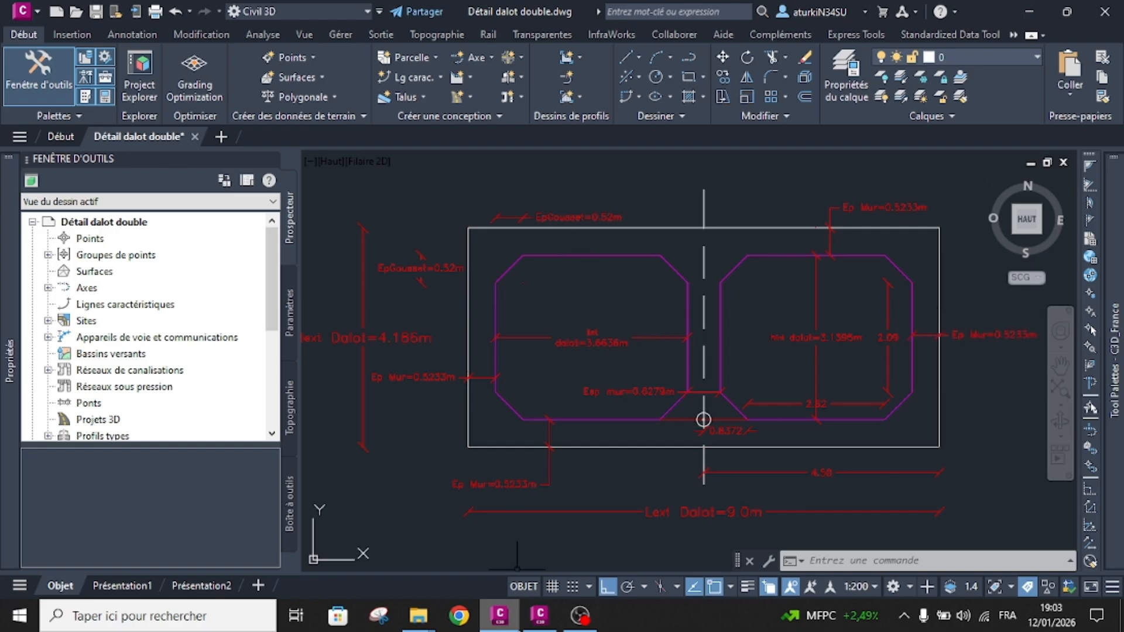
click(530, 623)
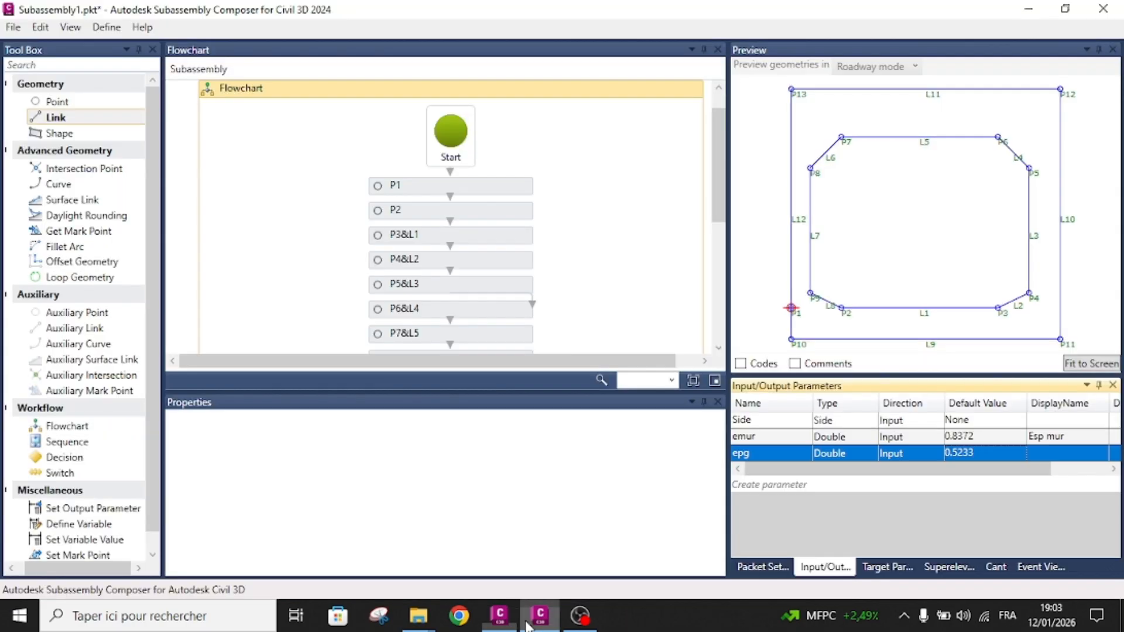
click(985, 453)
key(BackSpace)
key(BackSpace)
key(Return)
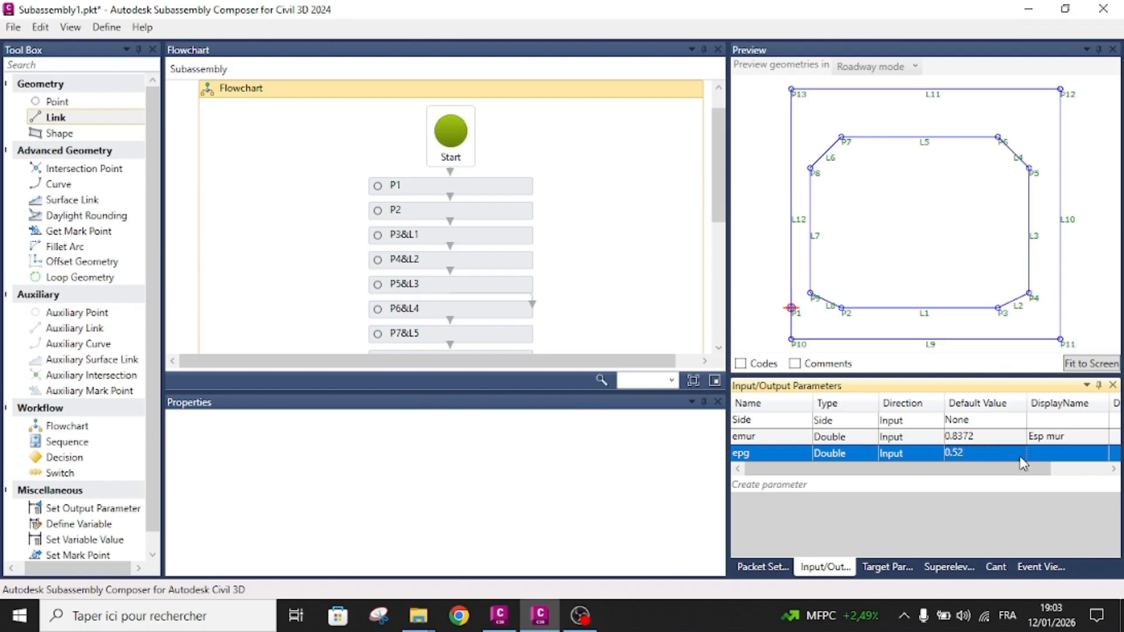
click(1037, 448)
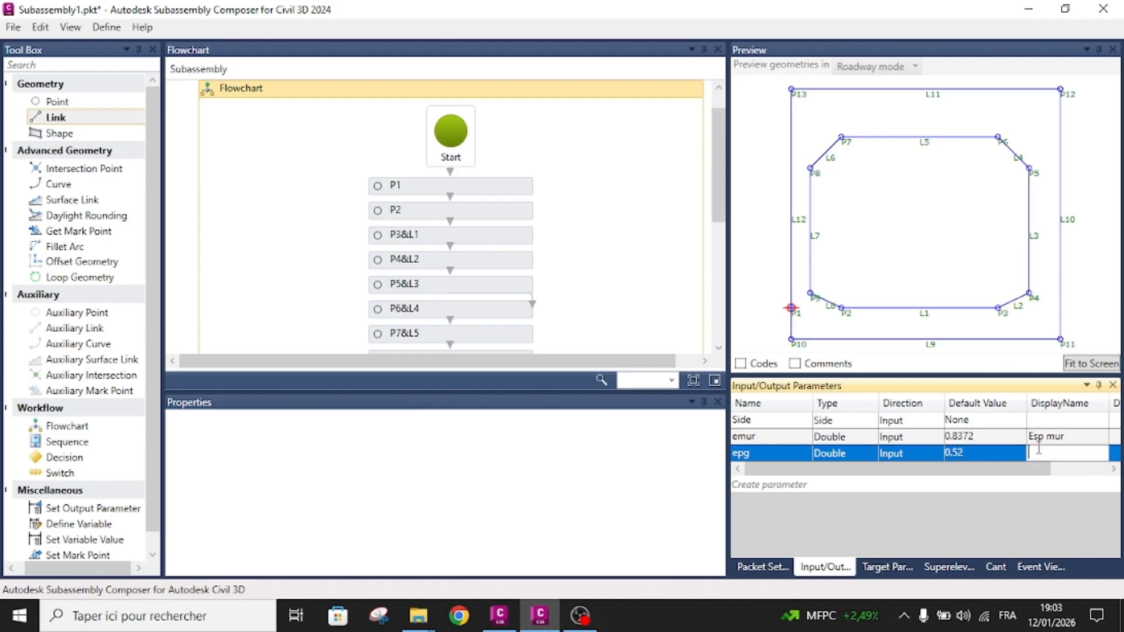
text(Ep gousset)
key(Return)
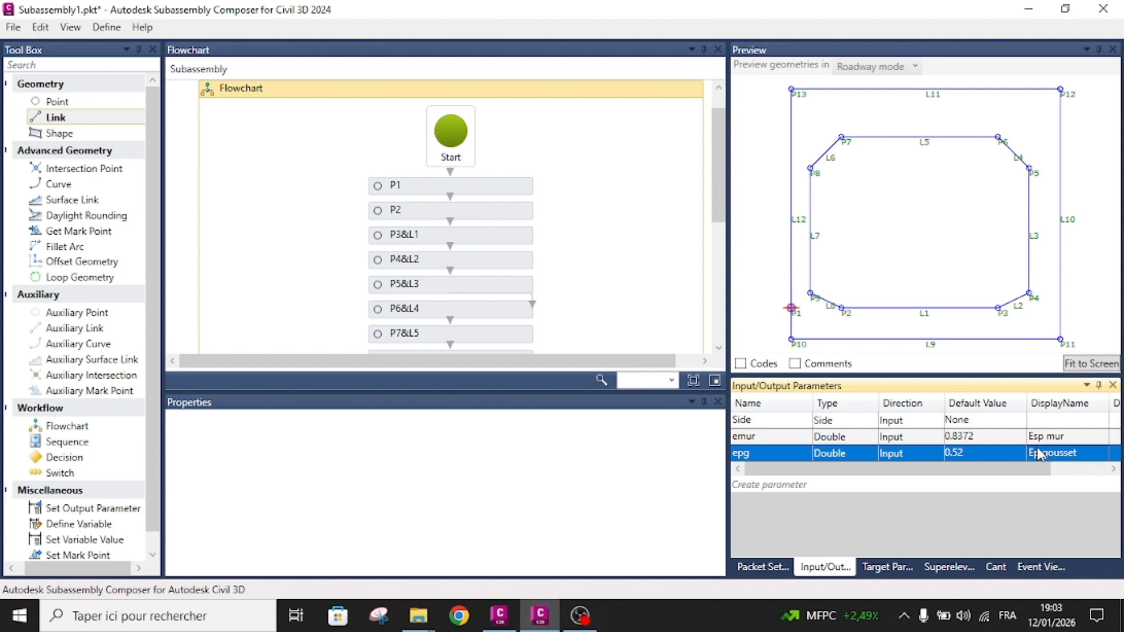
- Add a Double input parameter named LD with default value 2.62 and display name Longueur int dalo
click(822, 486)
click(795, 470)
click(795, 471)
key(BackSpace)
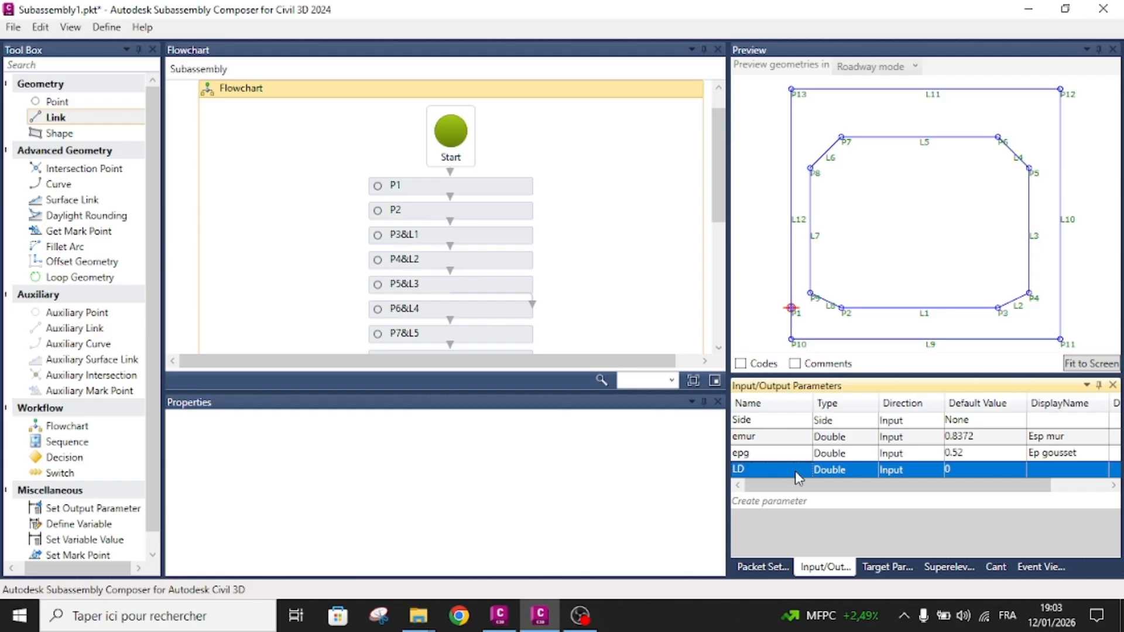
click(949, 470)
text(0)
text(2.62)
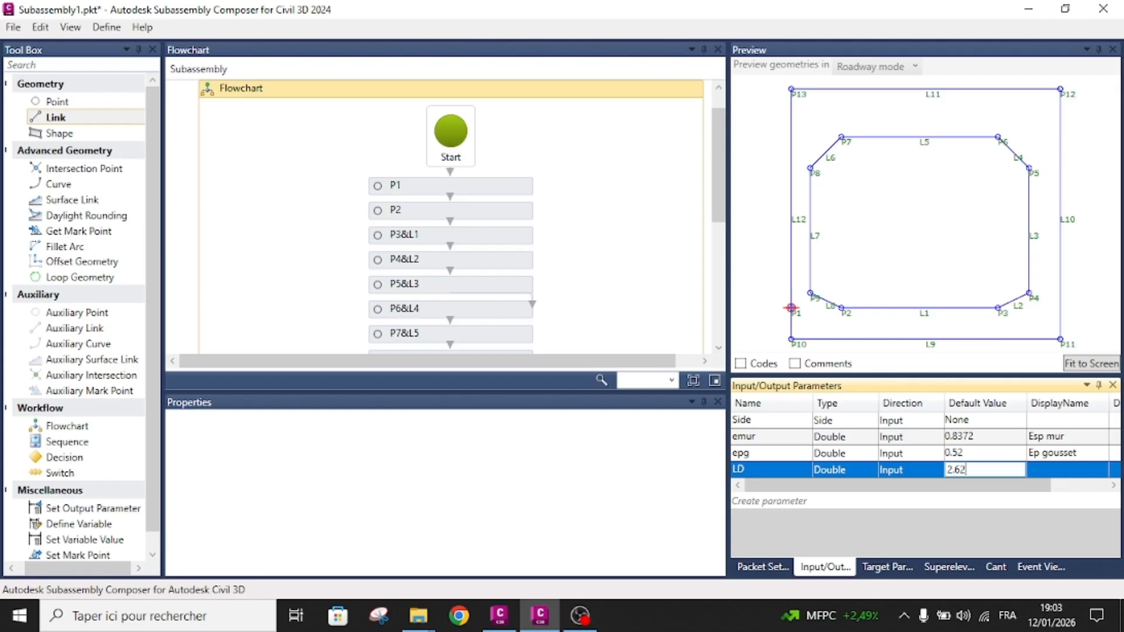
key(Return)
click(1047, 472)
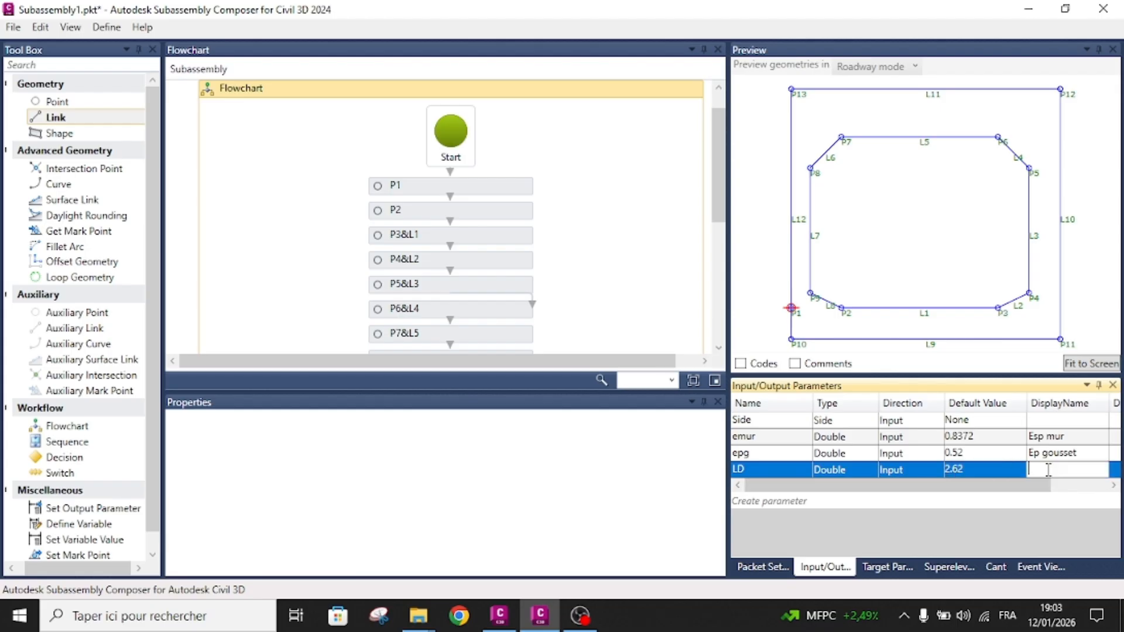
text(Longueur int dalo)
key(Return)
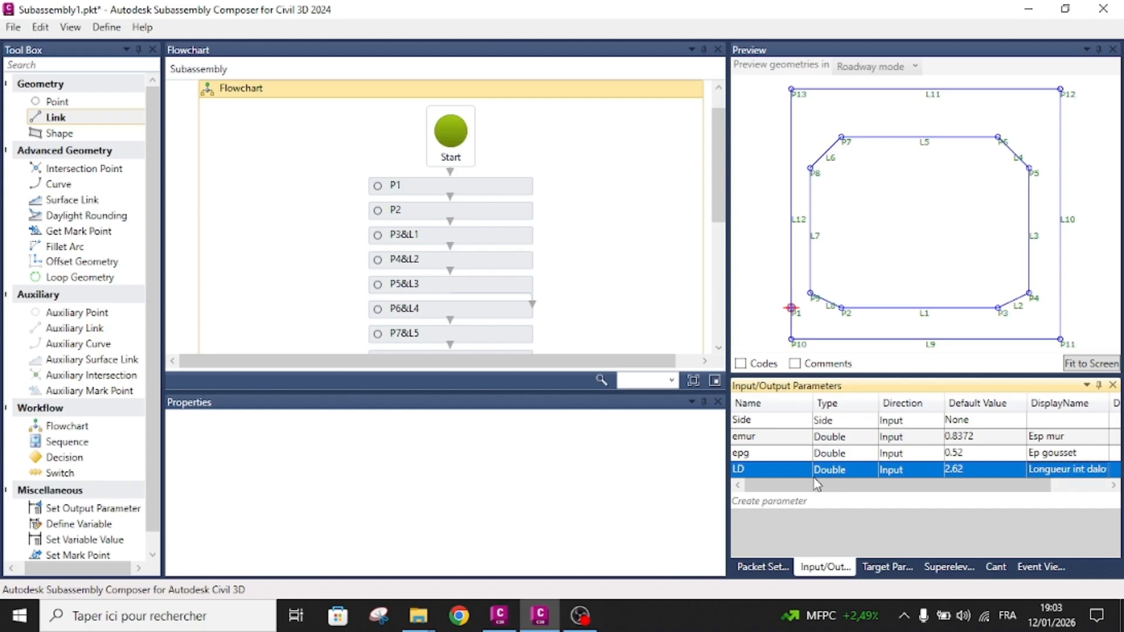
- Add a Double input parameter named HD with default value 2.09
click(792, 504)
click(787, 485)
click(787, 485)
double_click(787, 485)
key(BackSpace)
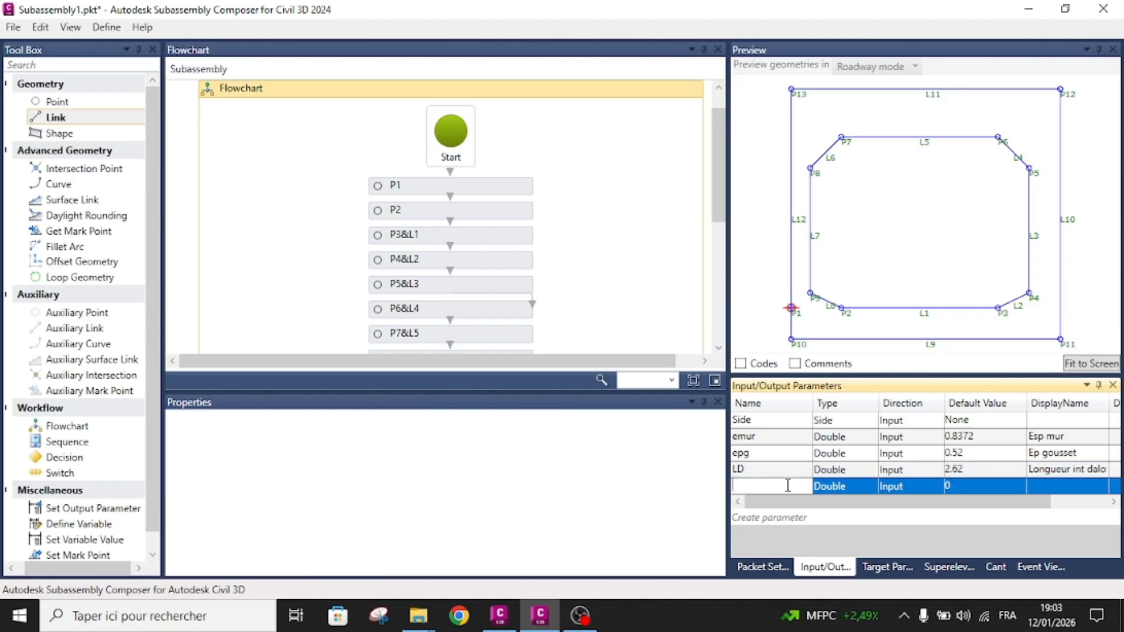
text(HD)
key(Return)
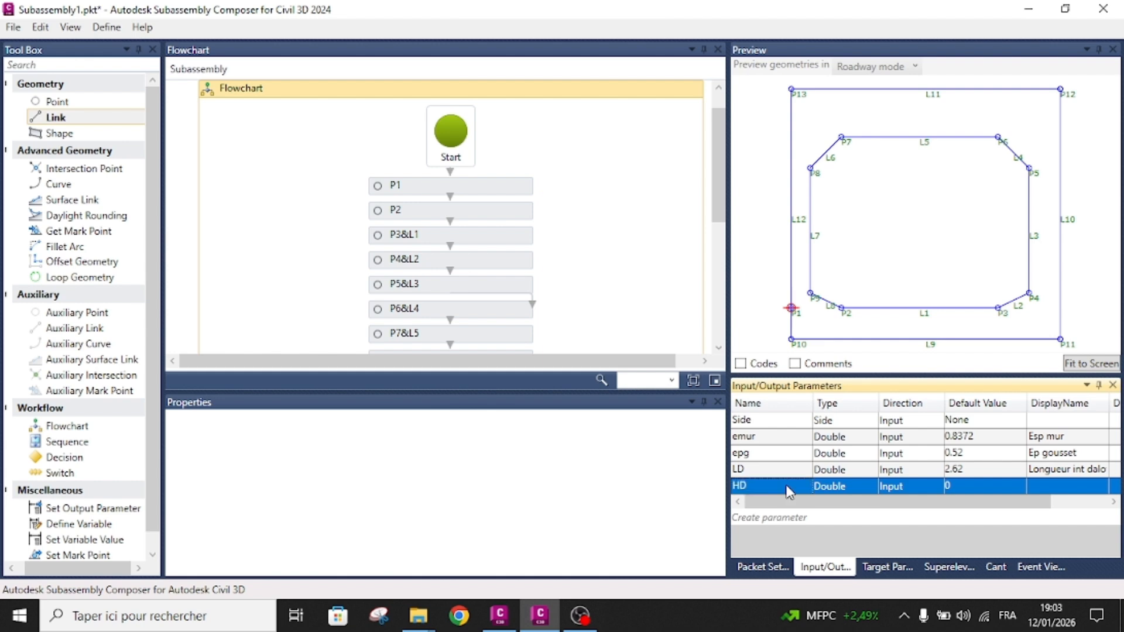
click(957, 487)
text(2.09)
key(Return)
- Set the display name of the HD parameter to Hauteur int dalot
click(1069, 483)
text(Ha)
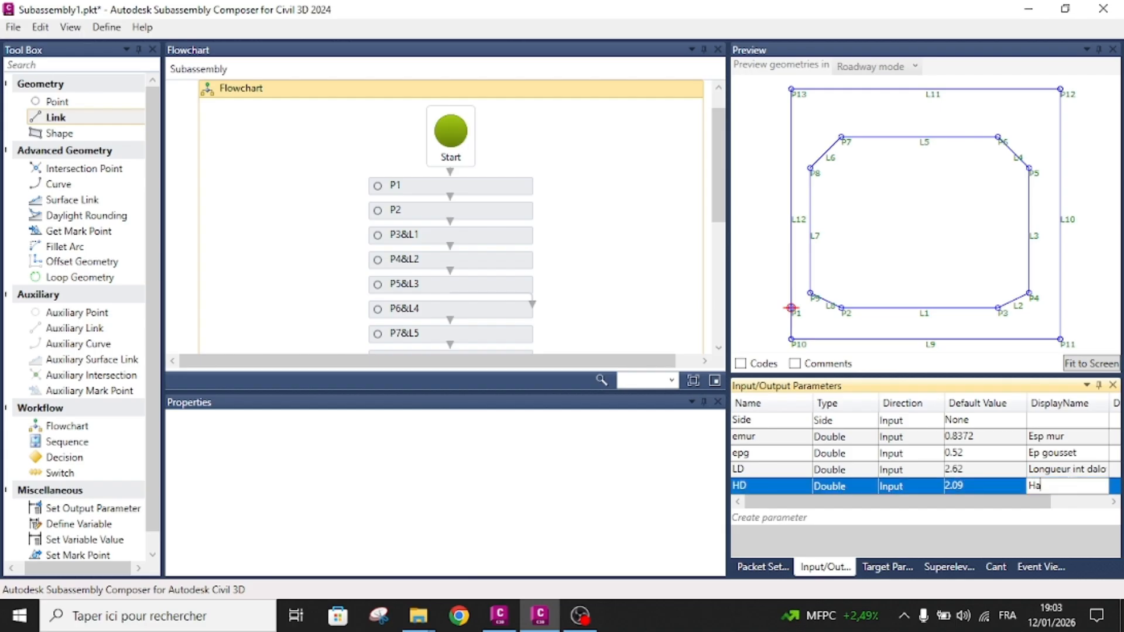
text(uteur int daot)
key(Return)
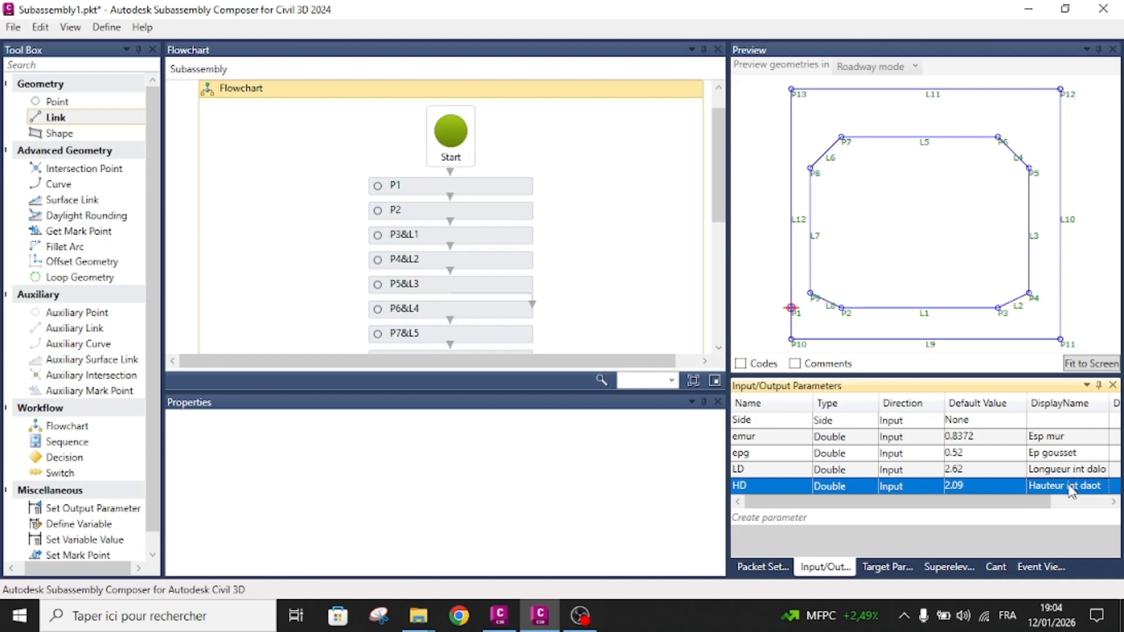
click(1098, 486)
text(l)
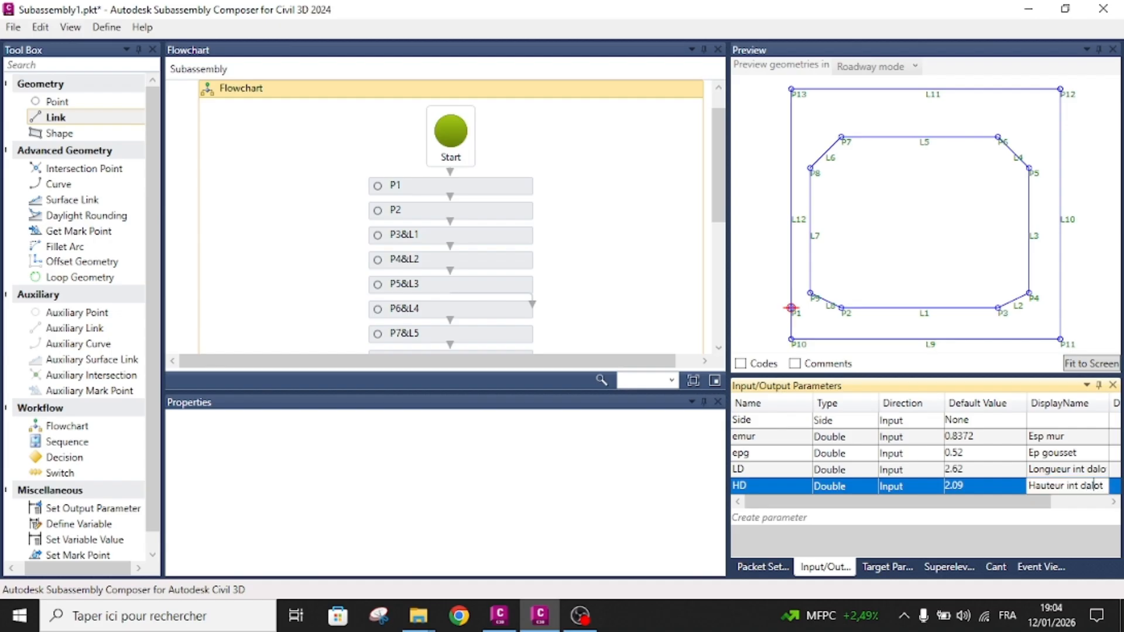
key(Return)
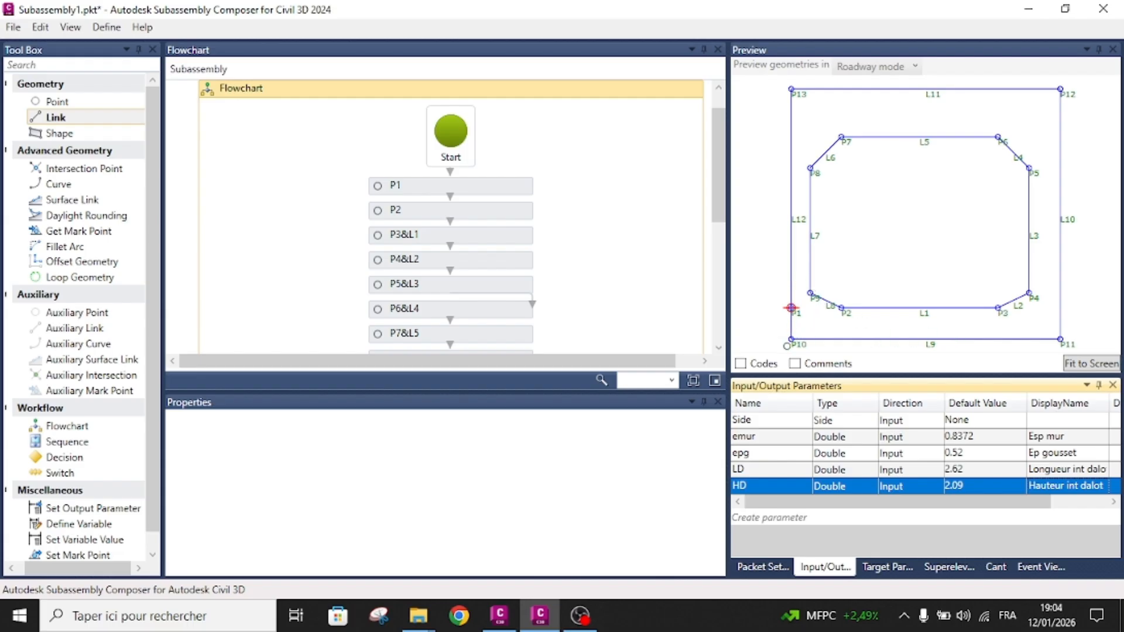
- Add a Double input parameter named epmur with default value 0.5233 and display name Ep paroi
click(760, 517)
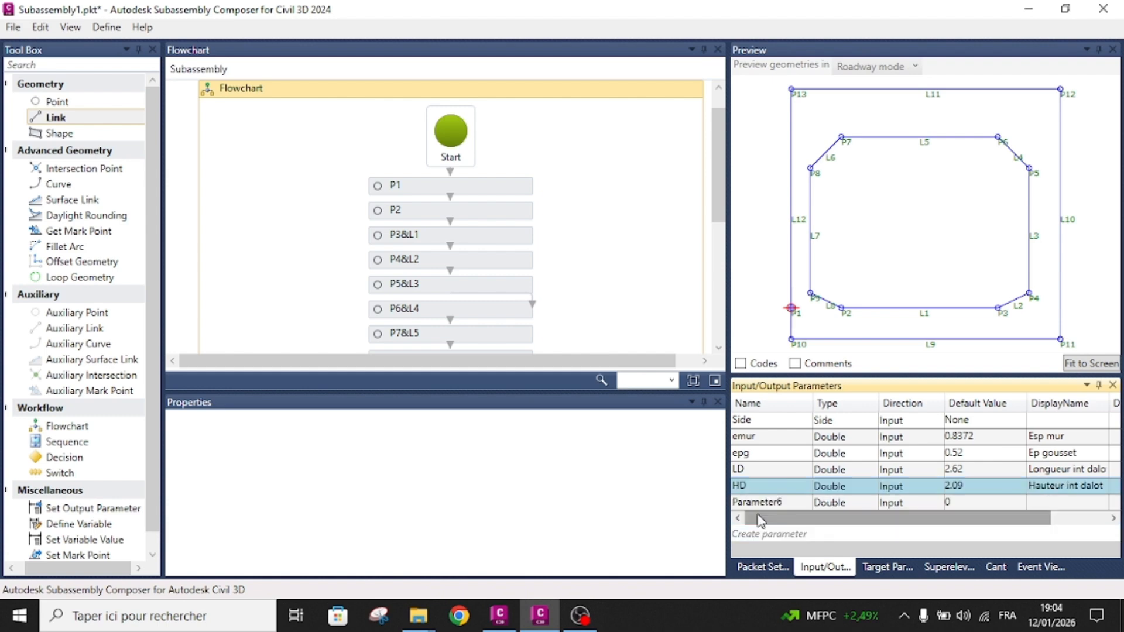
click(767, 502)
double_click(768, 503)
text(epmur)
key(Return)
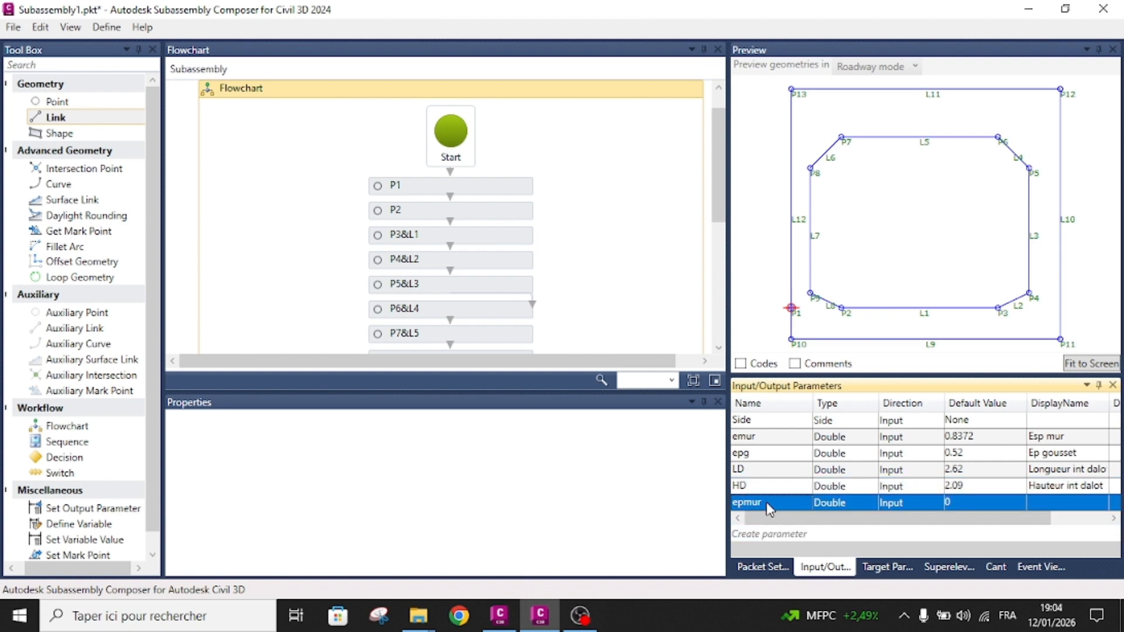
click(958, 502)
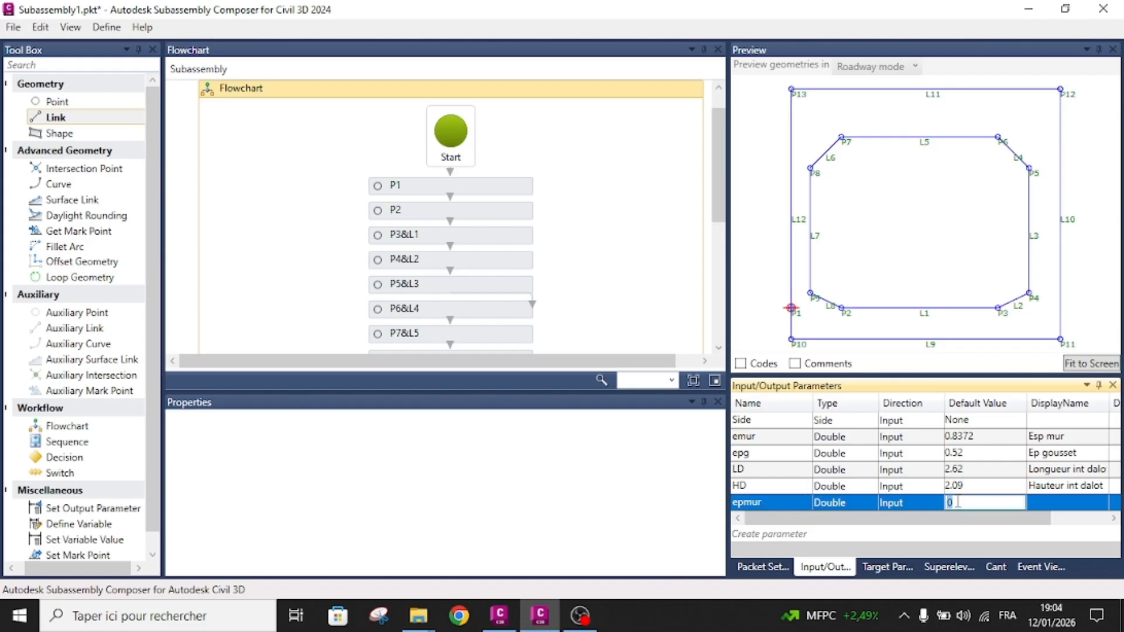
text(.5233)
key(Return)
click(1053, 504)
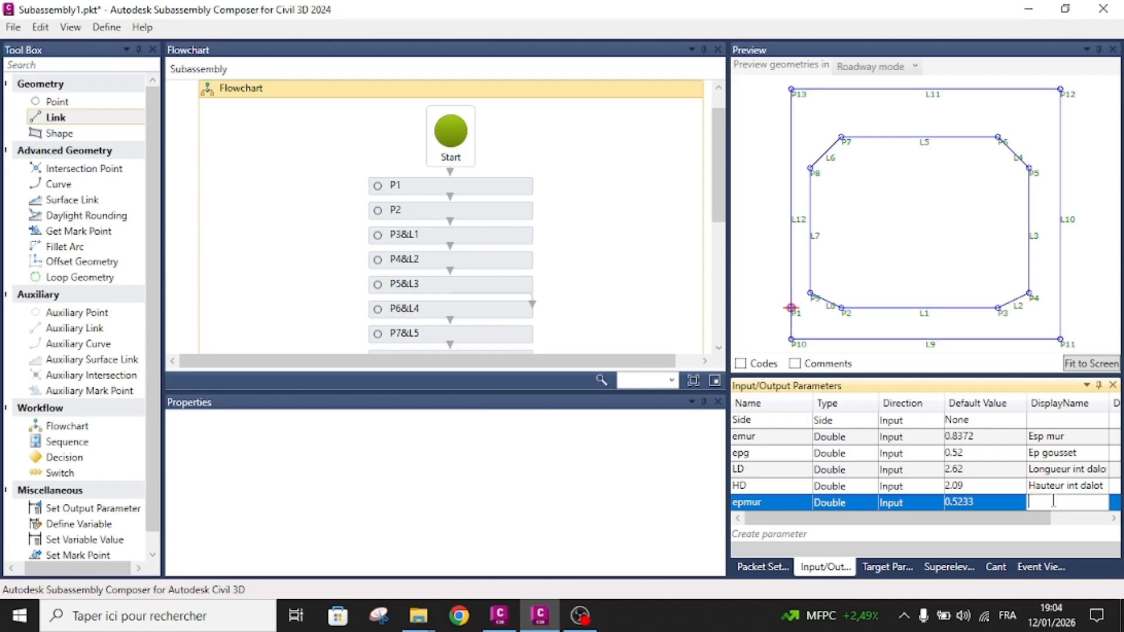
text(Ep paroi)
key(Return)
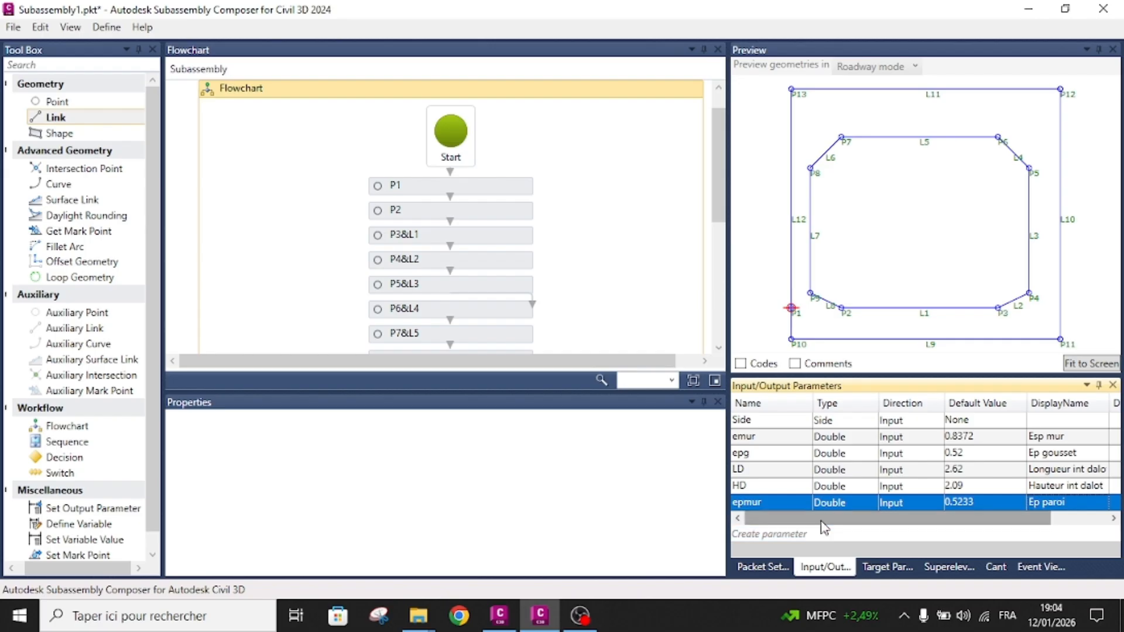
- Change the display name of the emur parameter to Esp mur int
click(1076, 439)
click(1077, 438)
click(1077, 437)
text(int)
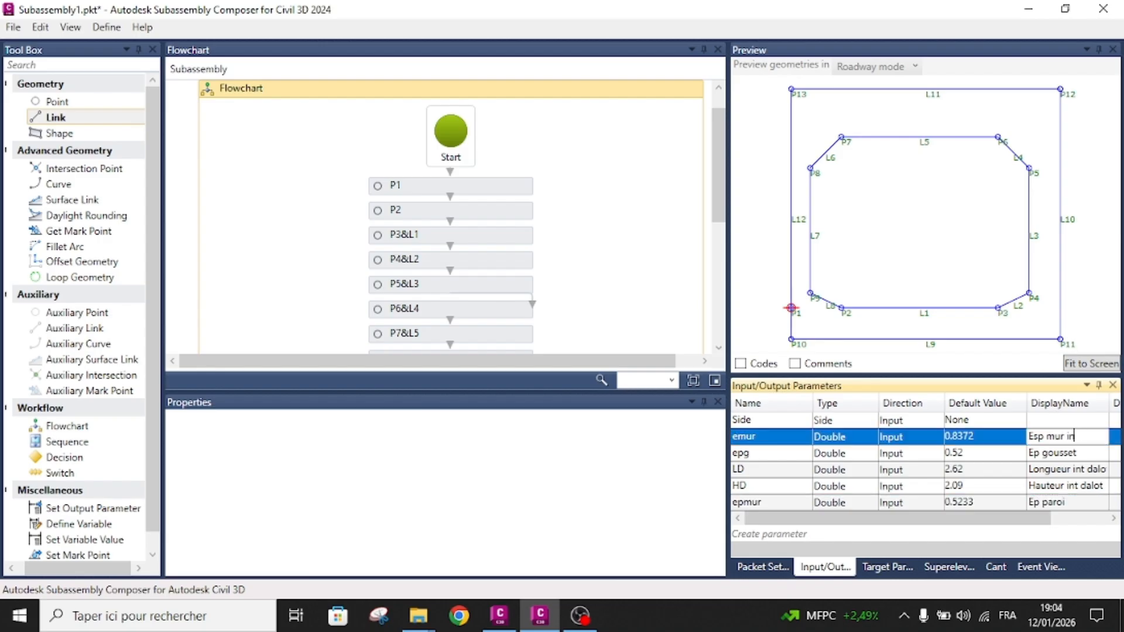
key(Return)
click(1076, 503)
click(1077, 503)
click(1077, 503)
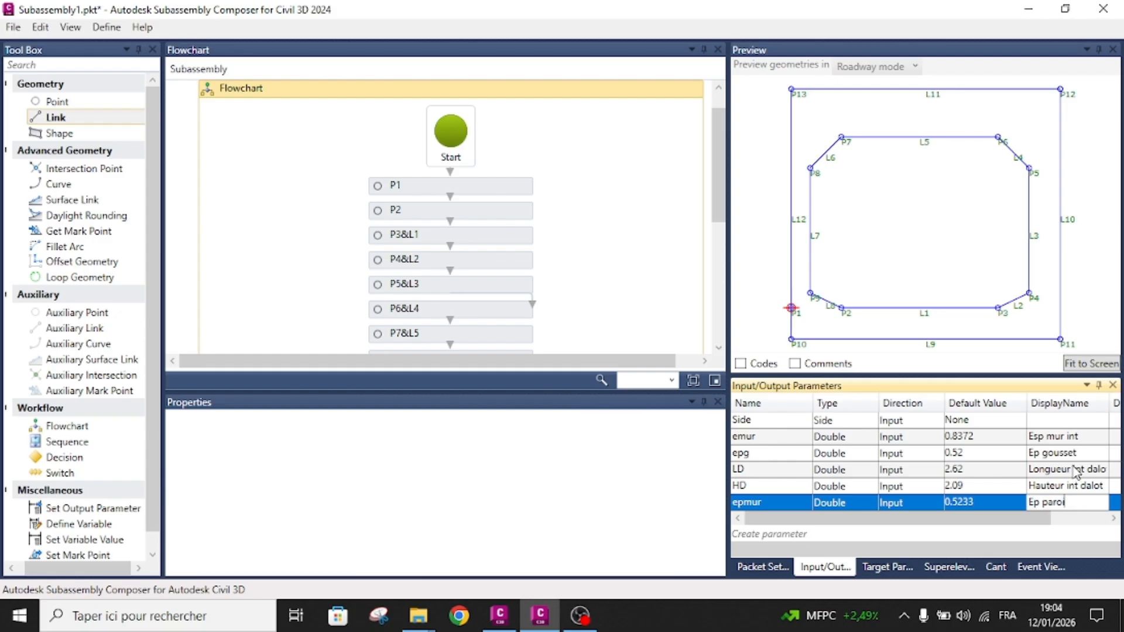
click(991, 473)
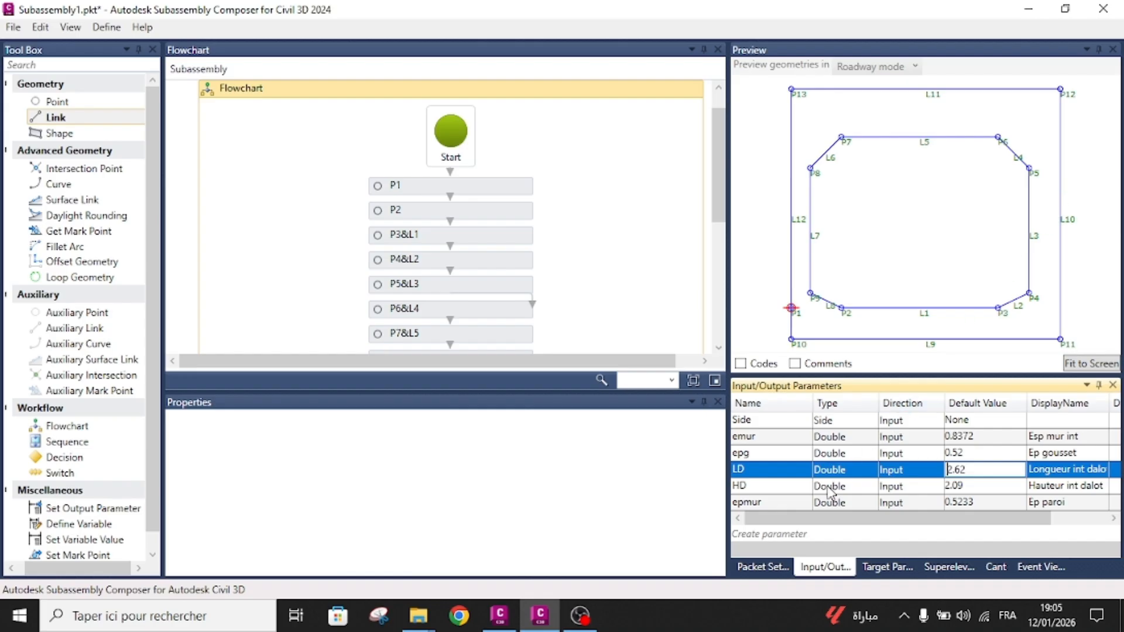
- Add a Double input parameter named LDext below epmur
click(777, 504)
click(779, 534)
click(778, 519)
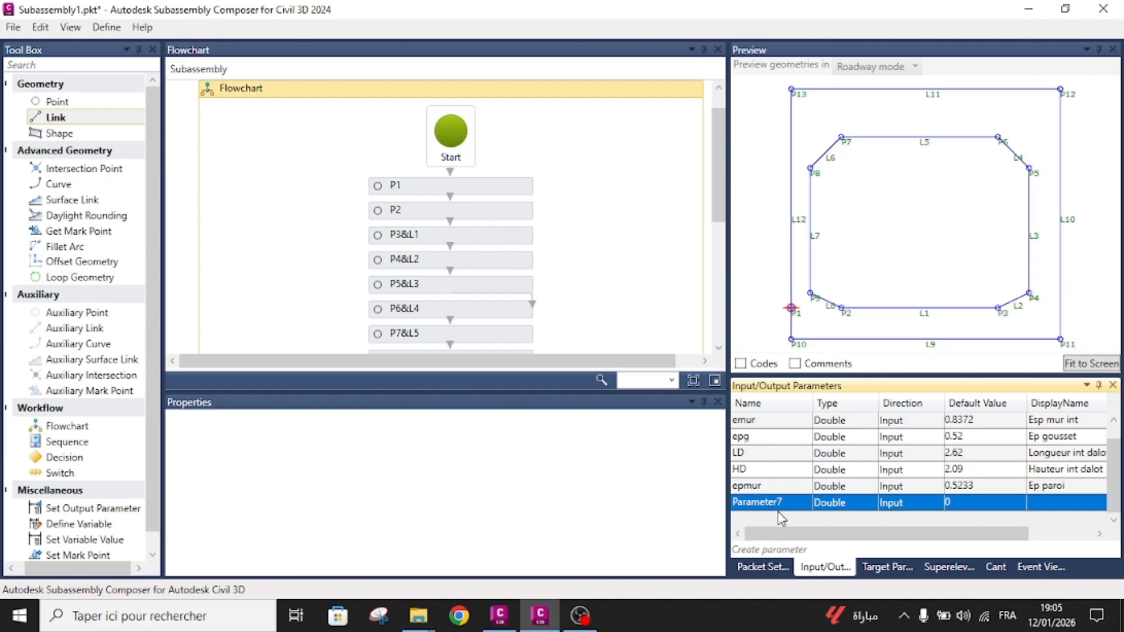
click(784, 503)
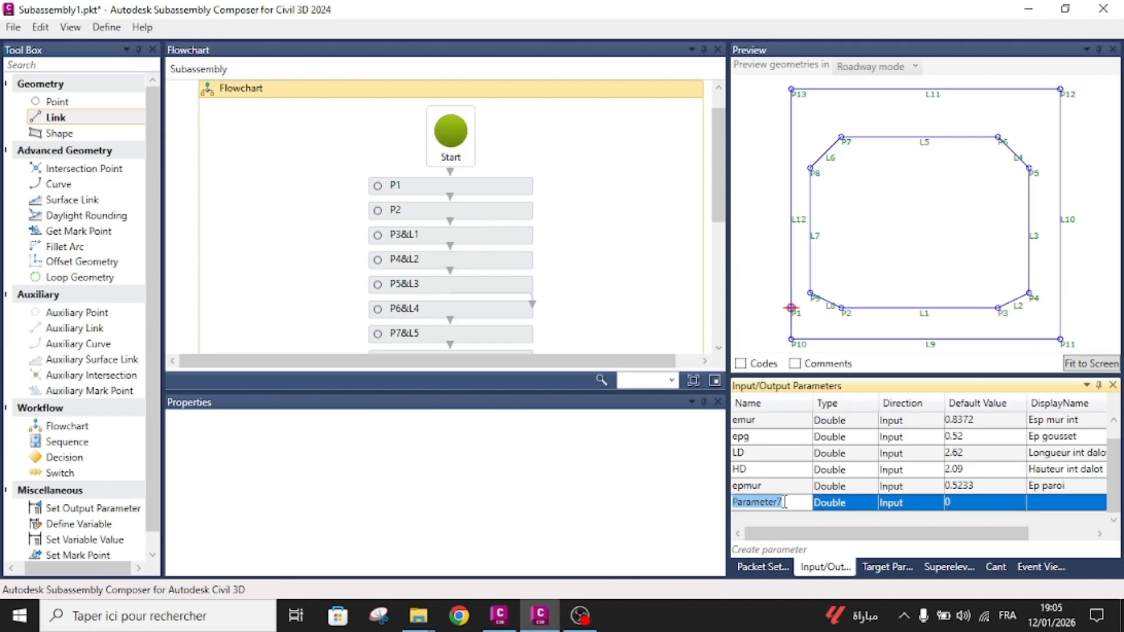
text(LDext)
key(Return)
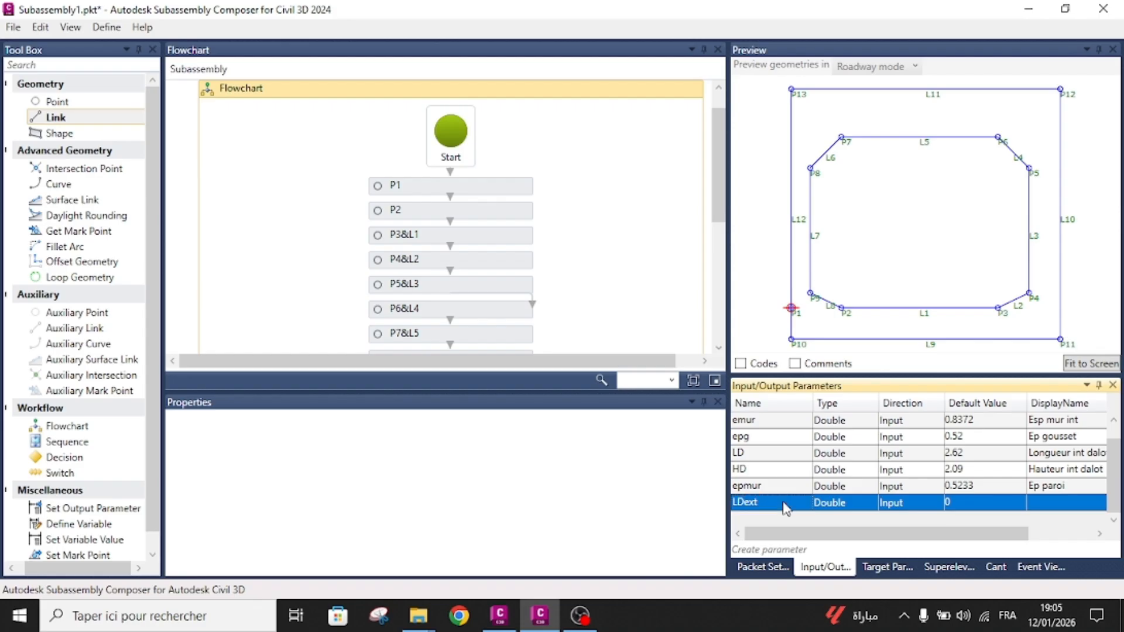
- Add a Double input parameter named HDext below LDext
click(778, 553)
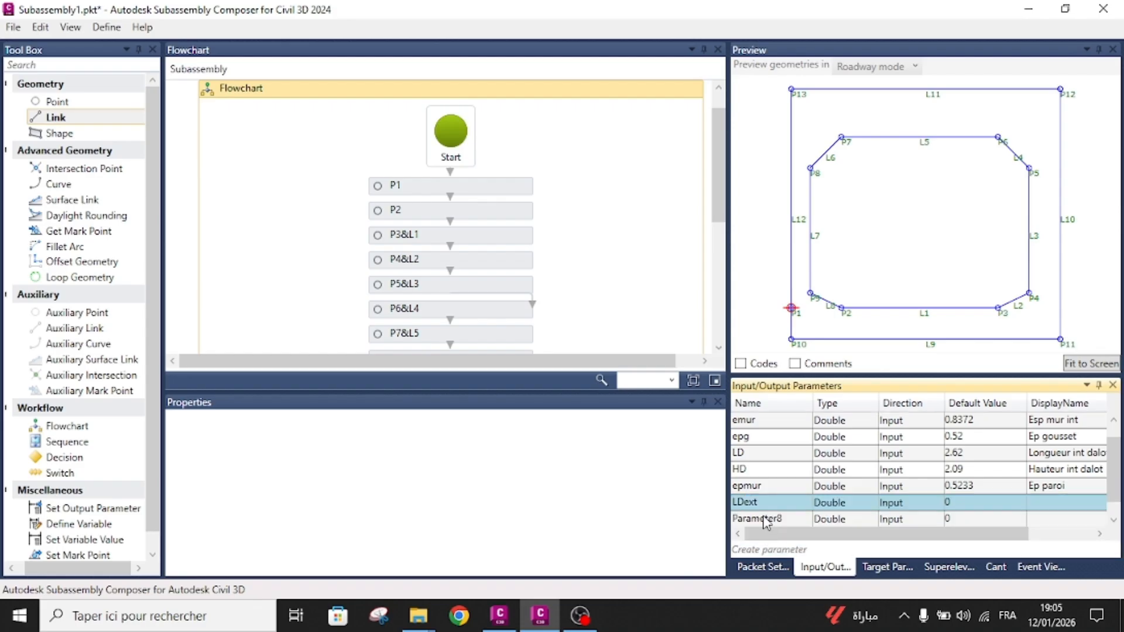
click(783, 504)
click(782, 503)
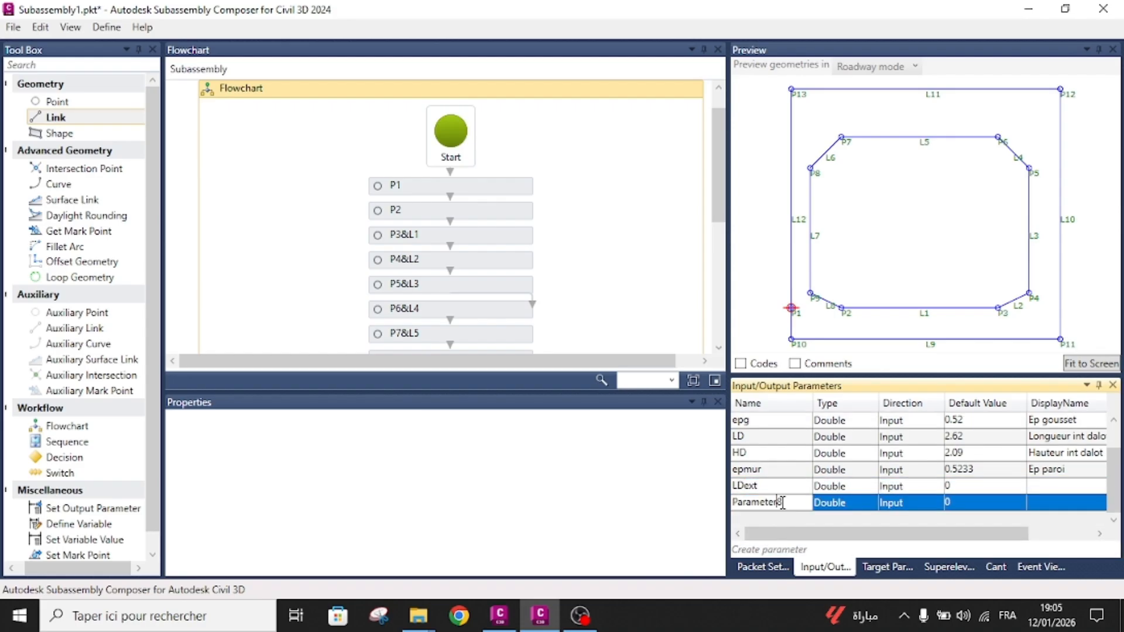
double_click(783, 502)
key(BackSpace)
text(HDext)
key(Return)
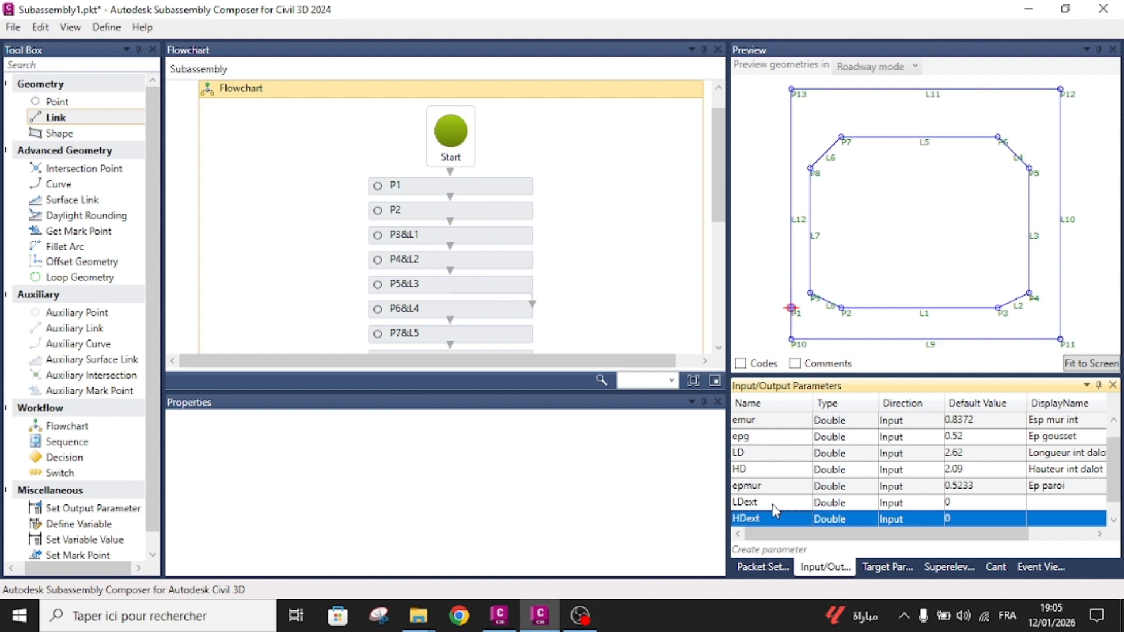
- Check the culvert's external length in Civil 3D, and in Subassembly Composer set LDext's default value to 4.5 and display name to Longueur ext dalot
click(975, 502)
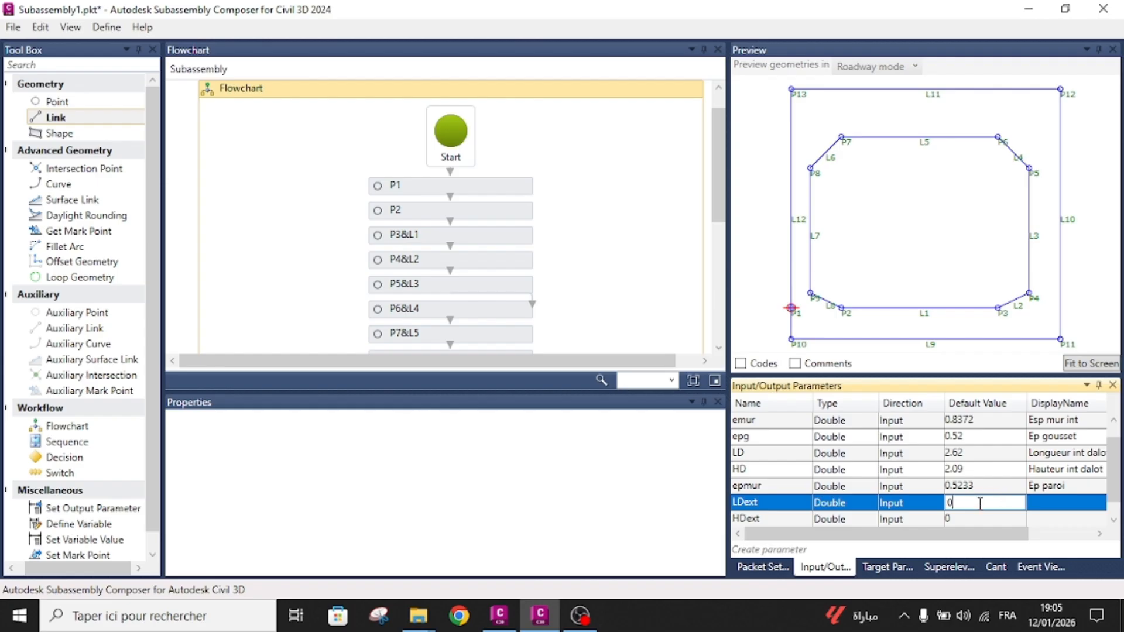
click(499, 614)
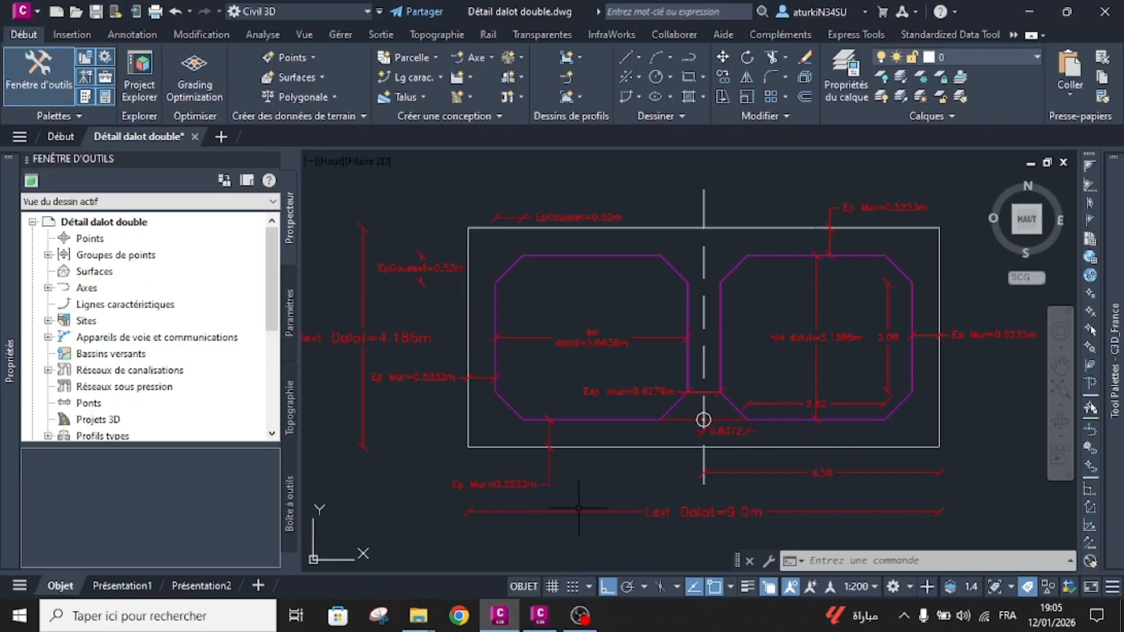
click(538, 616)
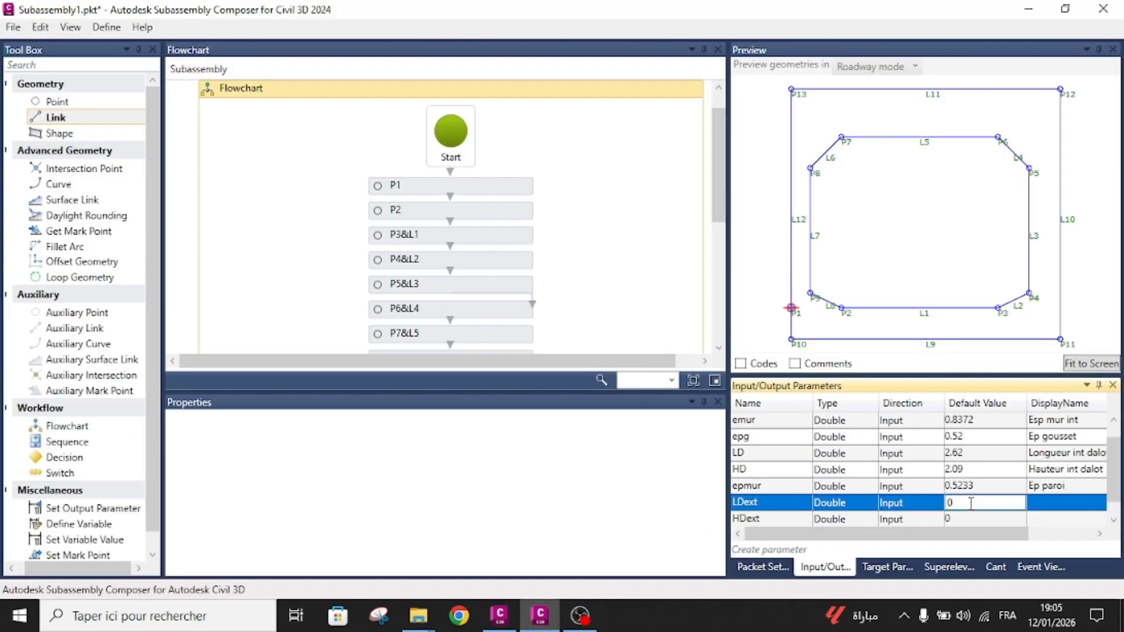
text(4.5)
key(Return)
click(1044, 502)
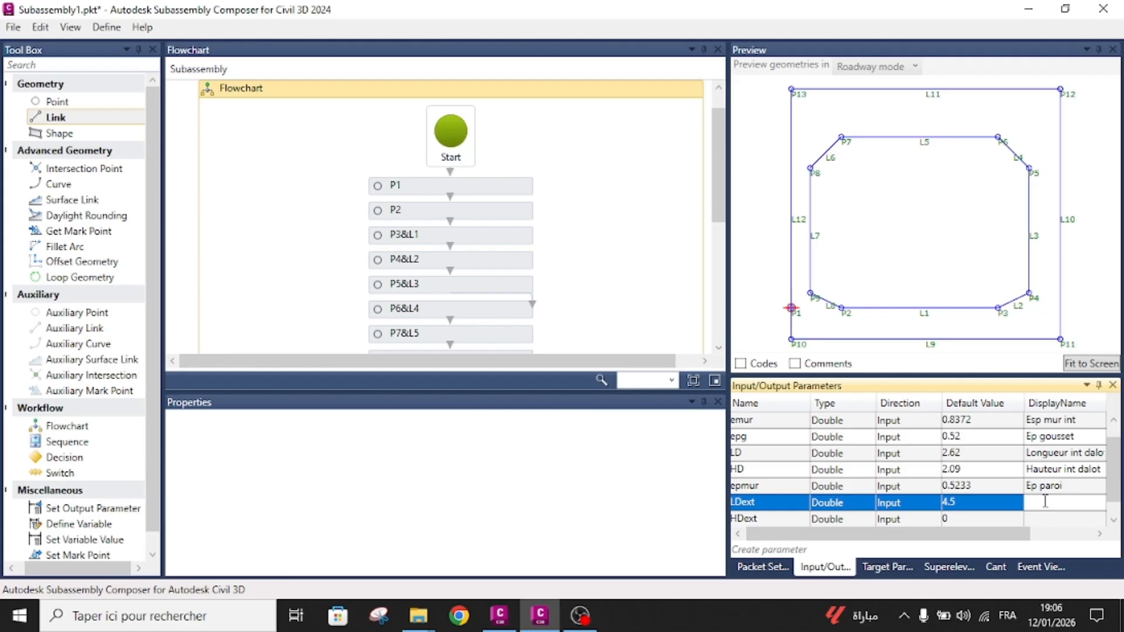
text(Longueur ext dalot)
key(Return)
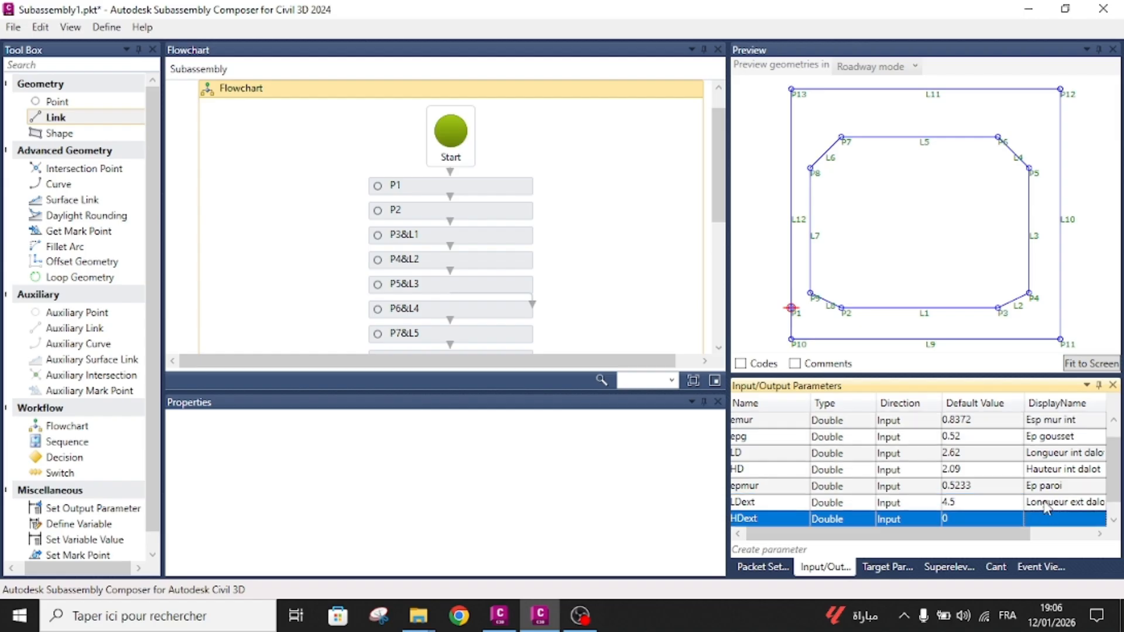
- Set the HDext parameter's default value to 4.186 and its display name to Hauteur ext dalot
click(975, 519)
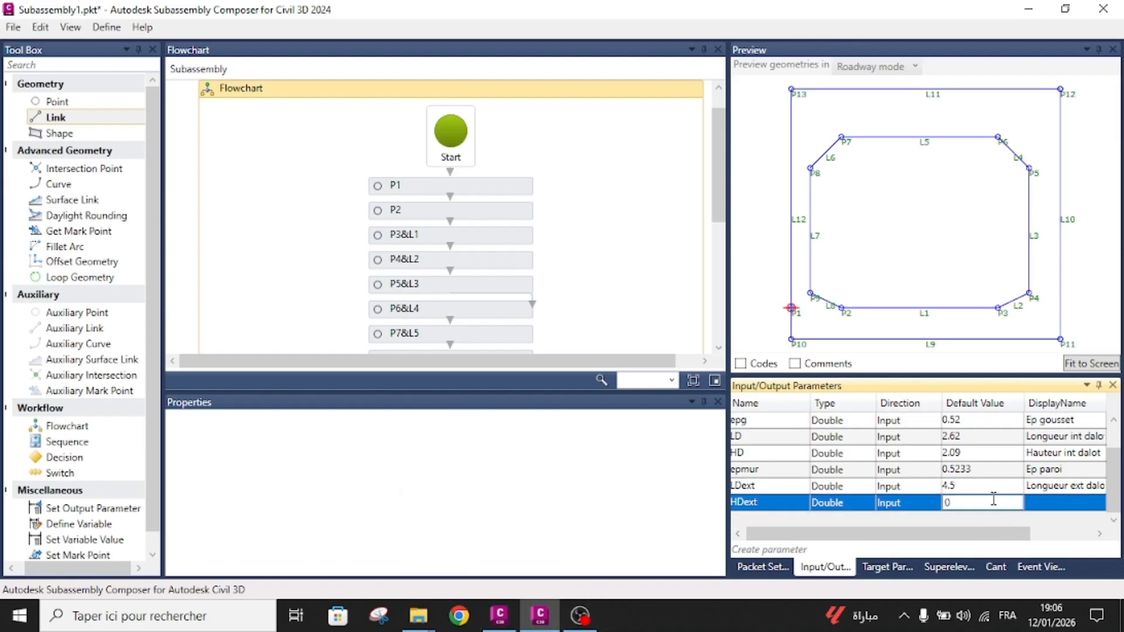
key(BackSpace)
text(4.186)
key(Return)
click(1046, 502)
text(Haut)
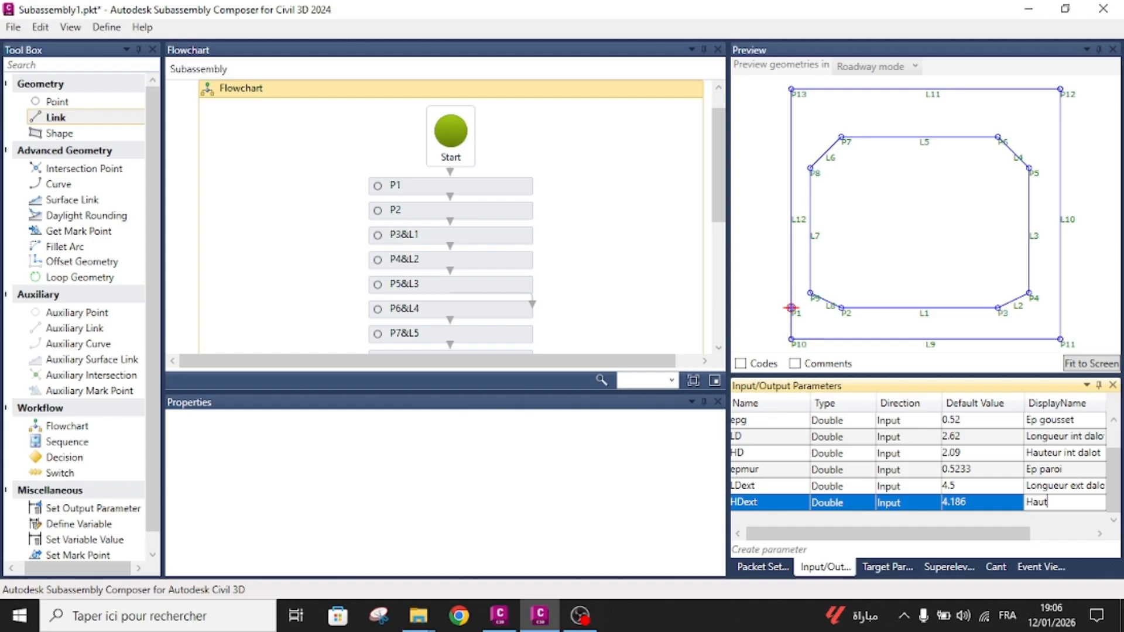
text(eur ext dalot)
key(Return)
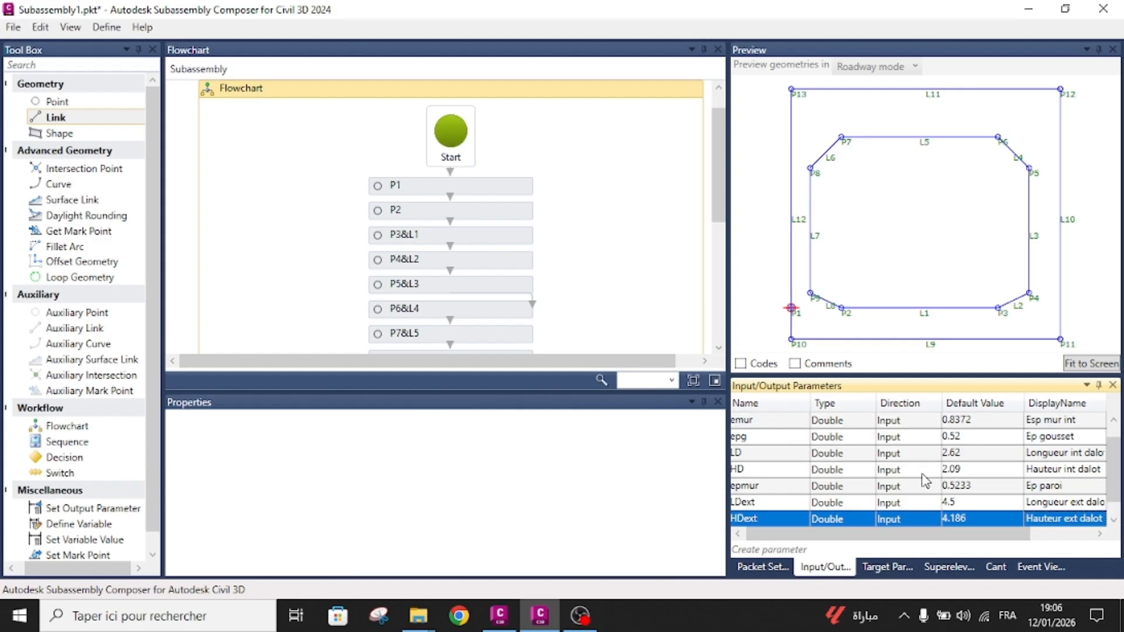
scroll(921, 473, down, 1)
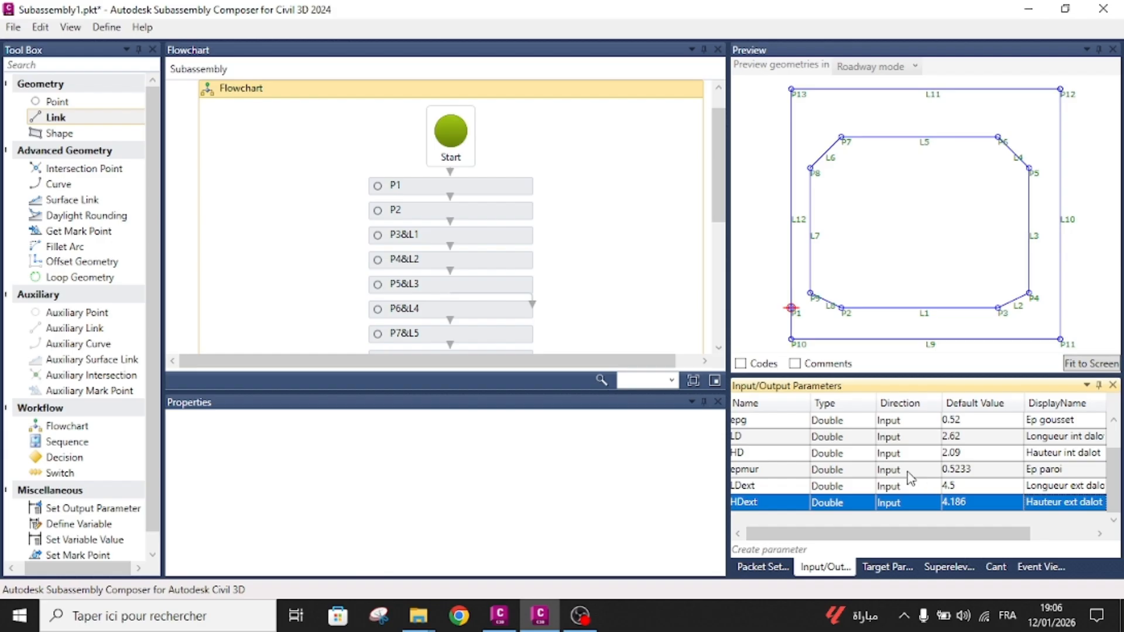
- Add a shape after L12 in the flowchart and fill the area between the outer rectangle and the inner cell outline
click(624, 271)
scroll(602, 274, down, 6)
scroll(700, 316, down, 2)
drag(69, 135, 428, 266)
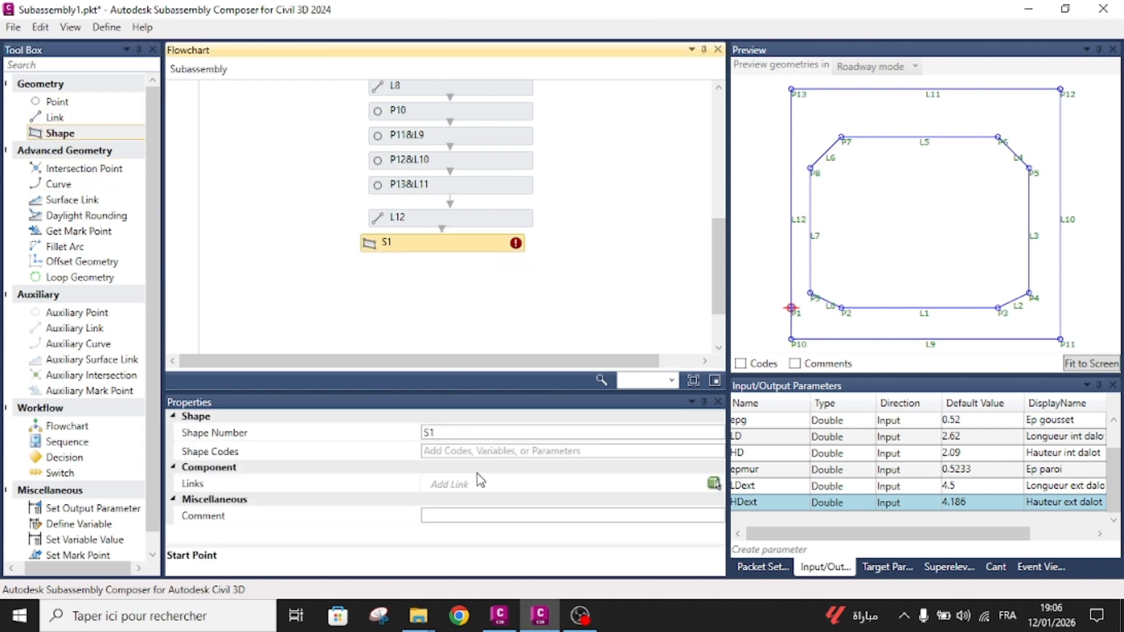
click(713, 484)
click(797, 275)
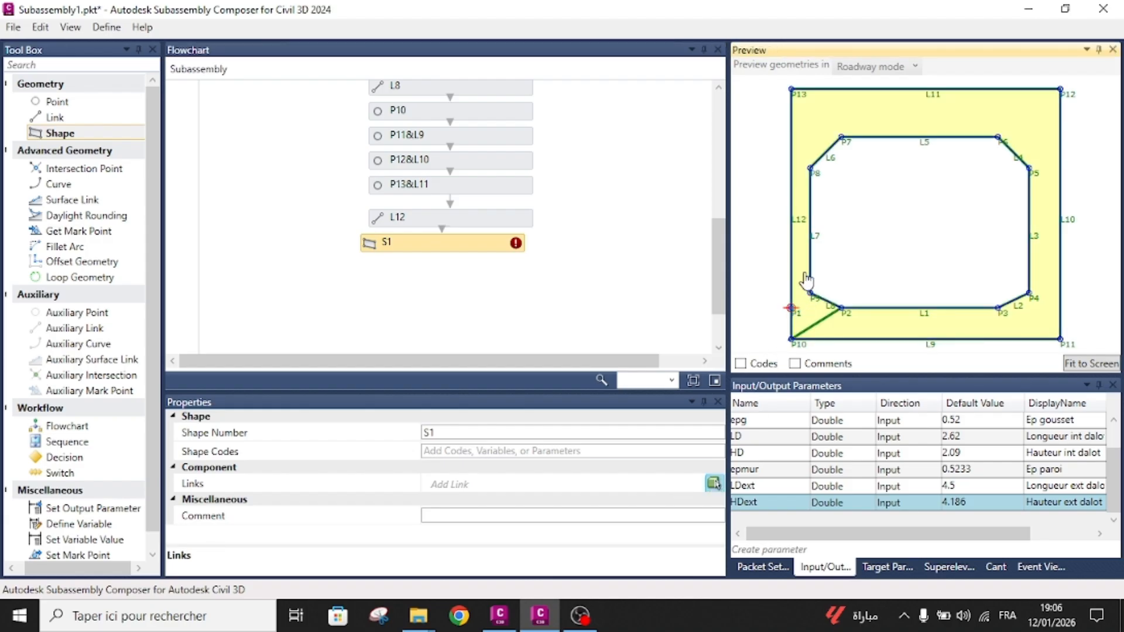
click(798, 268)
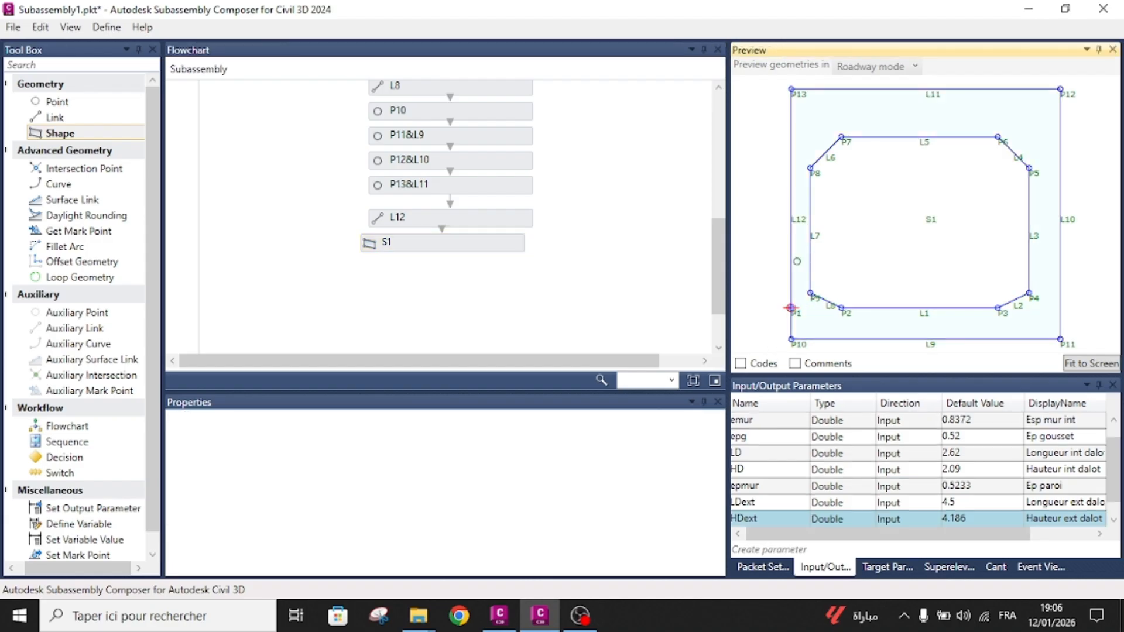
scroll(772, 453, down, 1)
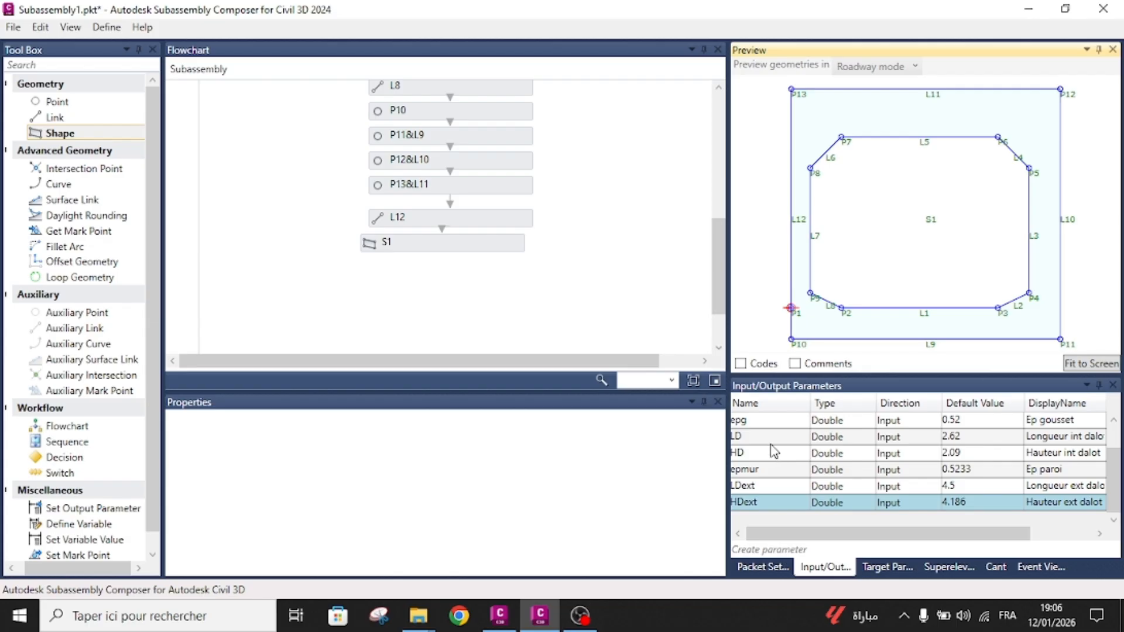
- Set the Delta X of point P2 to the emur parameter
click(617, 252)
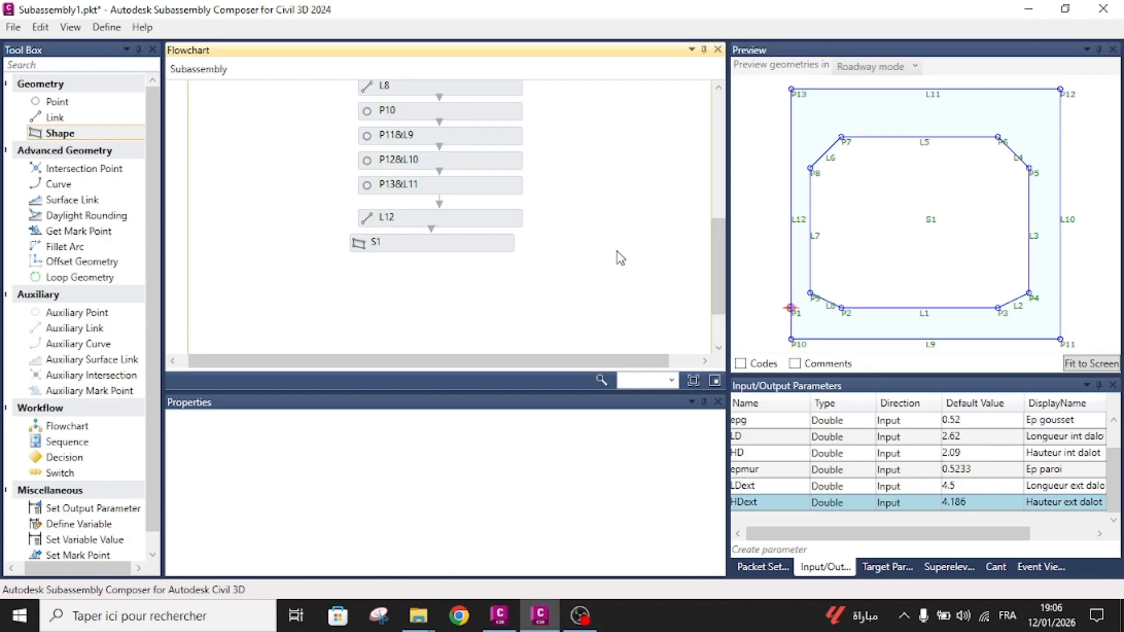
scroll(473, 221, up, 8)
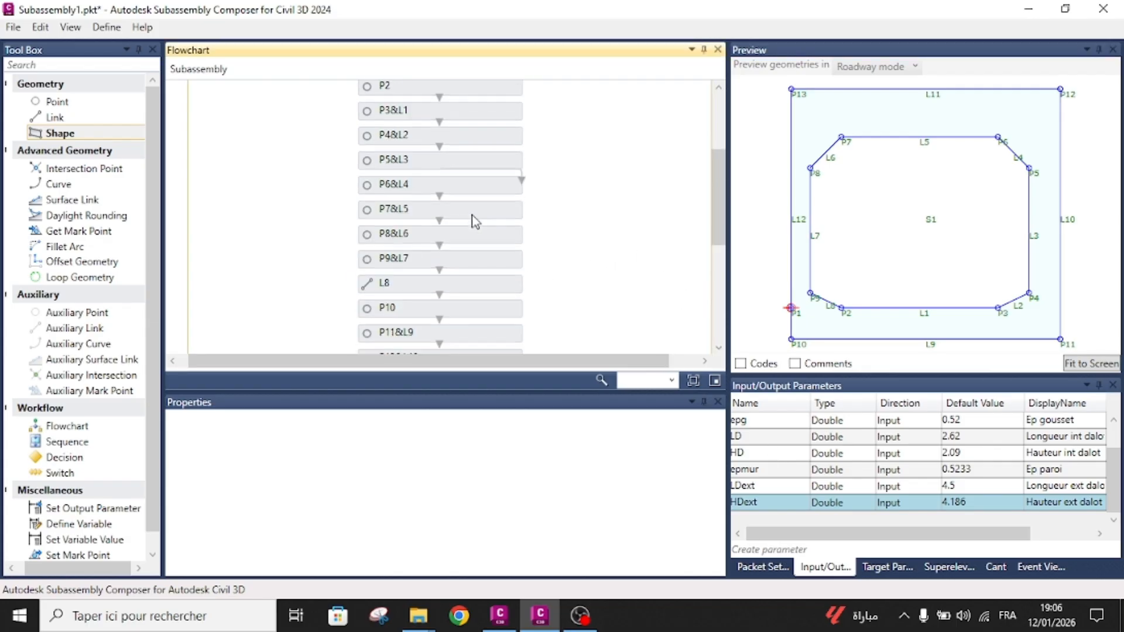
click(474, 220)
scroll(474, 228, down, 1)
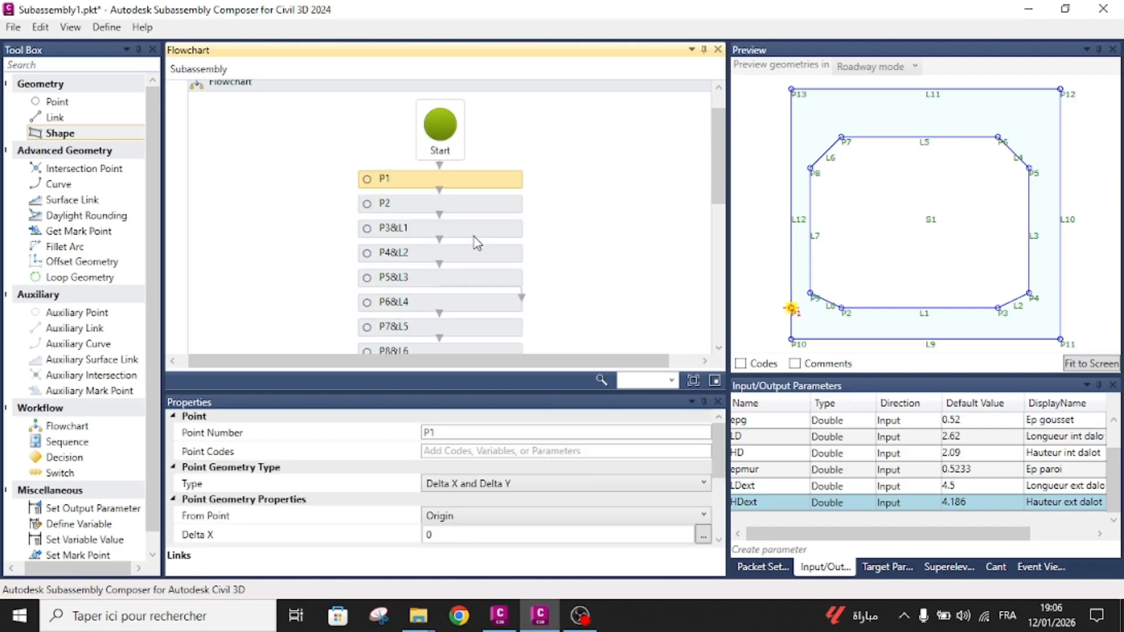
click(504, 205)
scroll(484, 246, down, 1)
scroll(432, 537, down, 2)
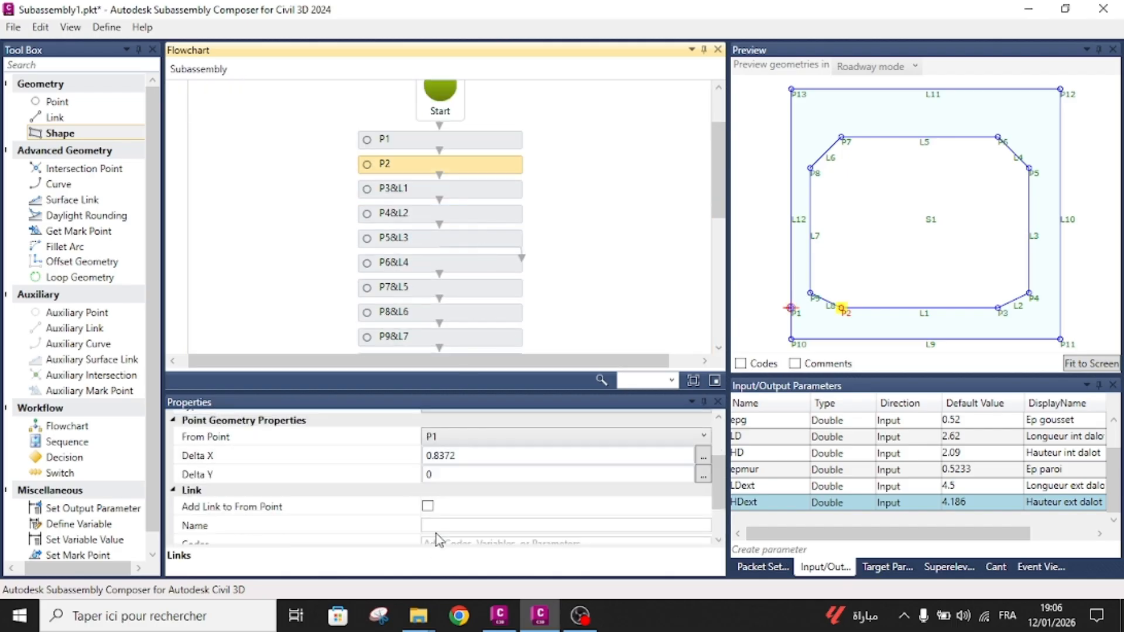
click(491, 457)
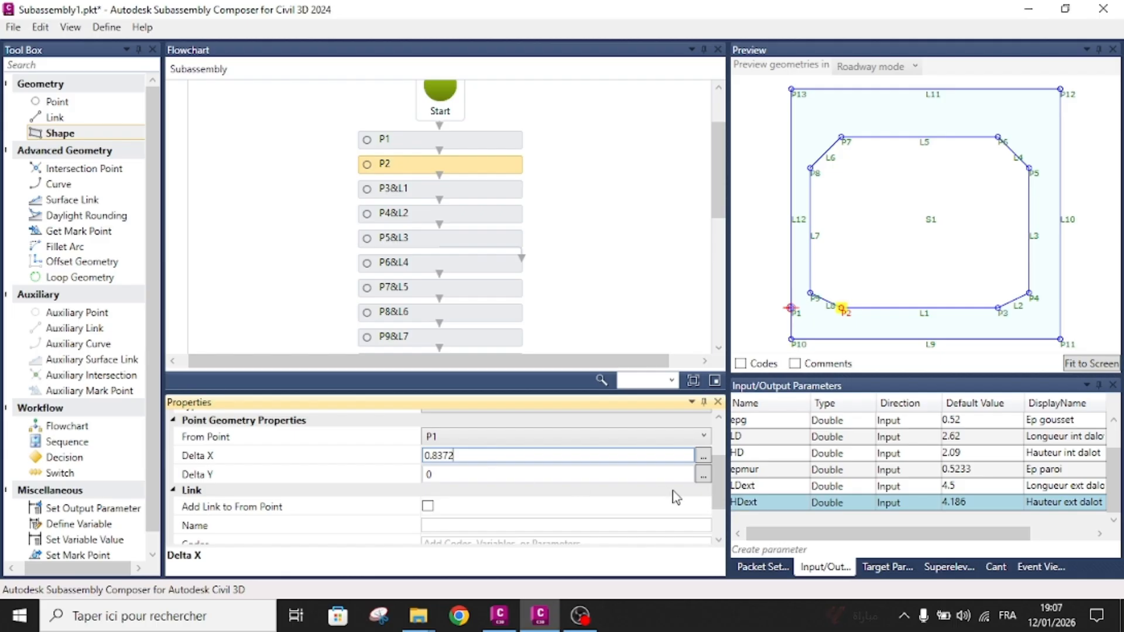
drag(790, 536, 787, 536)
scroll(807, 471, up, 2)
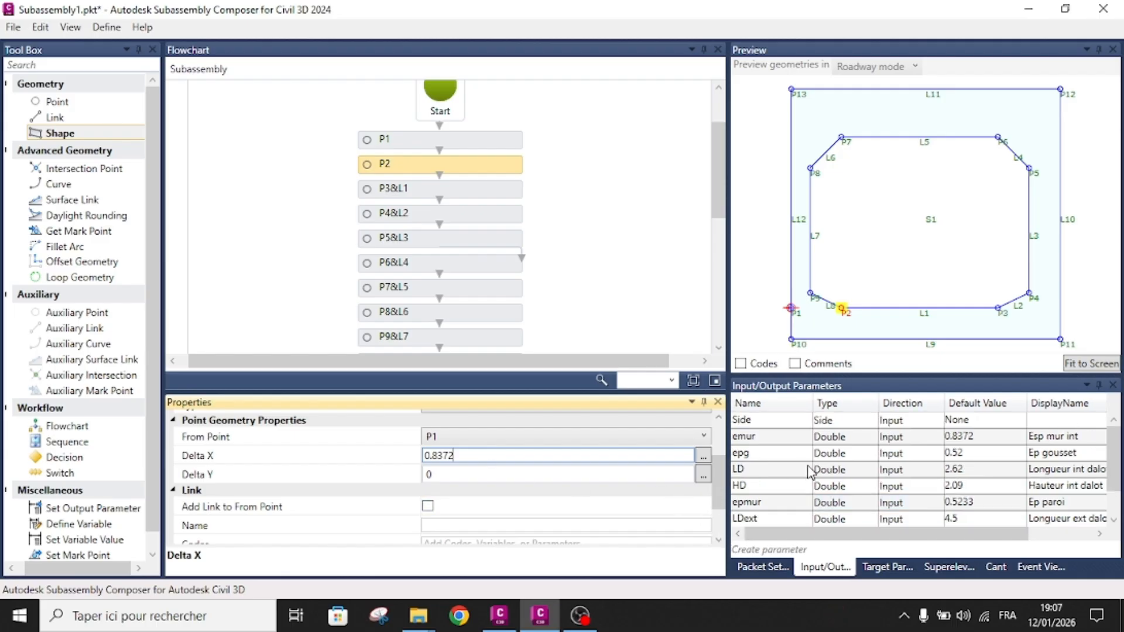
key(BackSpace)
key(BackSpace)
key(BackSpace)
key(BackSpace)
key(BackSpace)
key(BackSpace)
text(emur)
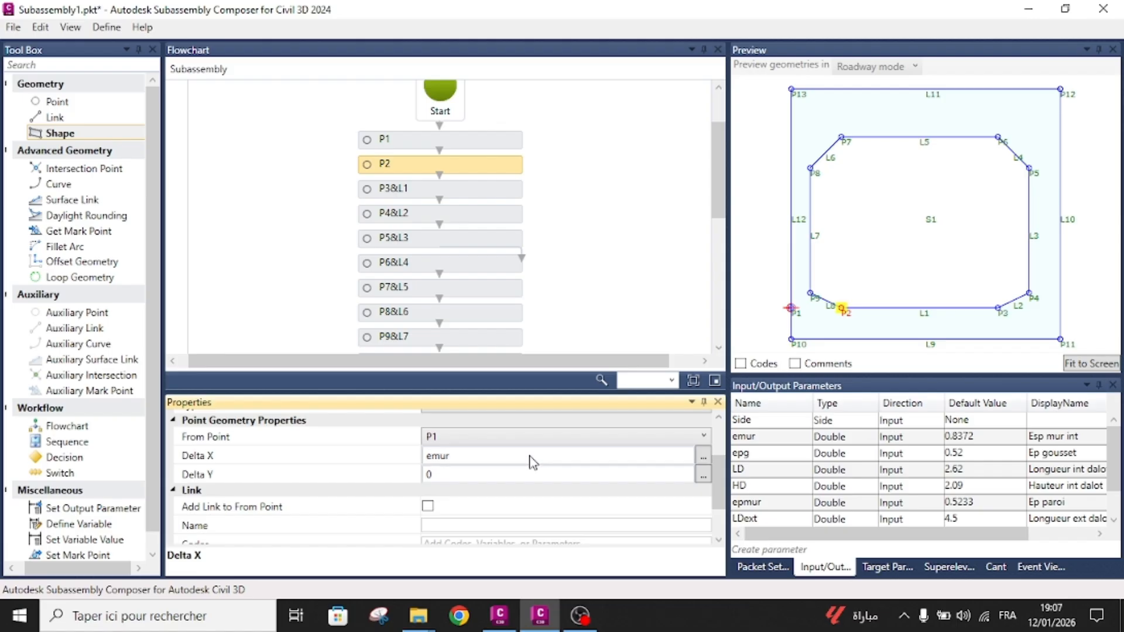
- Set the Delta X of point P3, measured from P2 along link L1, to the LD parameter
click(465, 190)
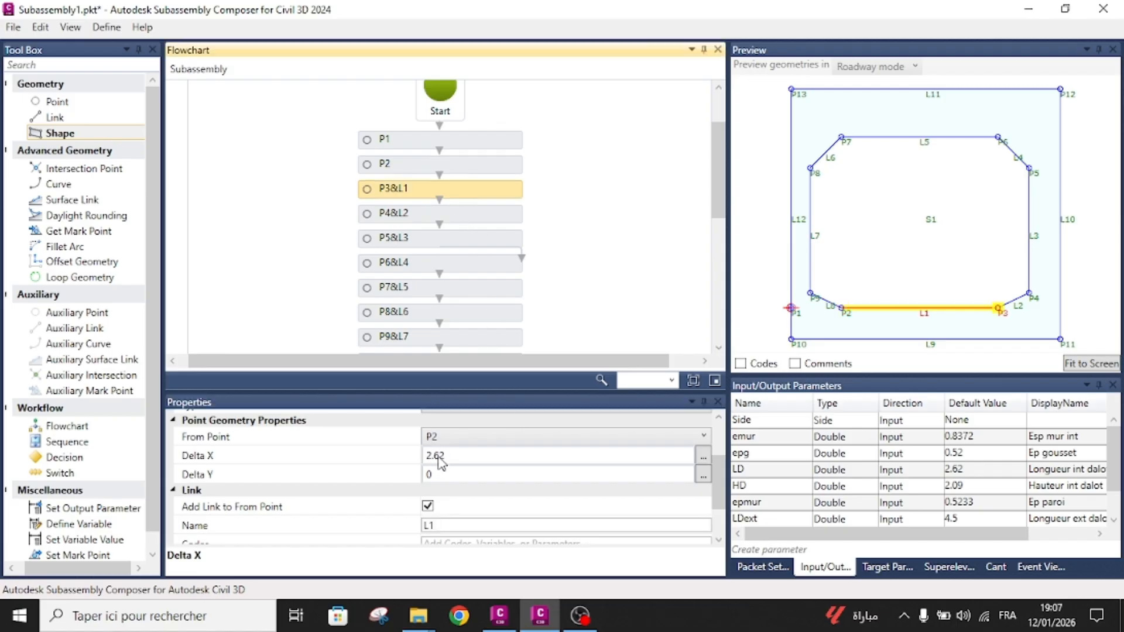
click(455, 457)
key(BackSpace)
key(BackSpace)
key(BackSpace)
key(BackSpace)
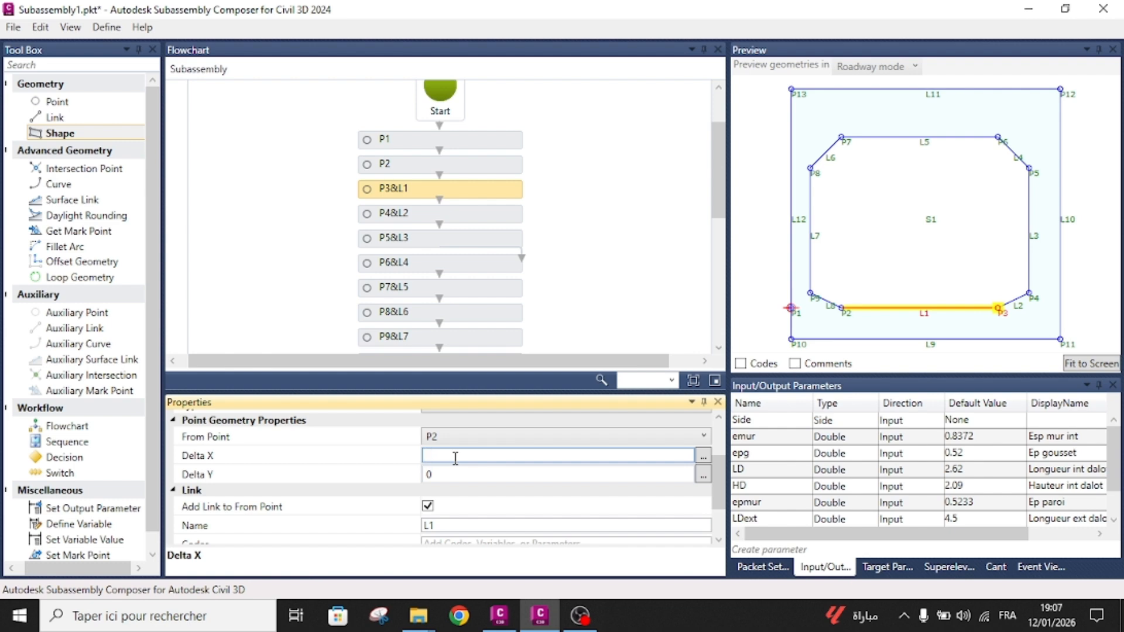
text(LD)
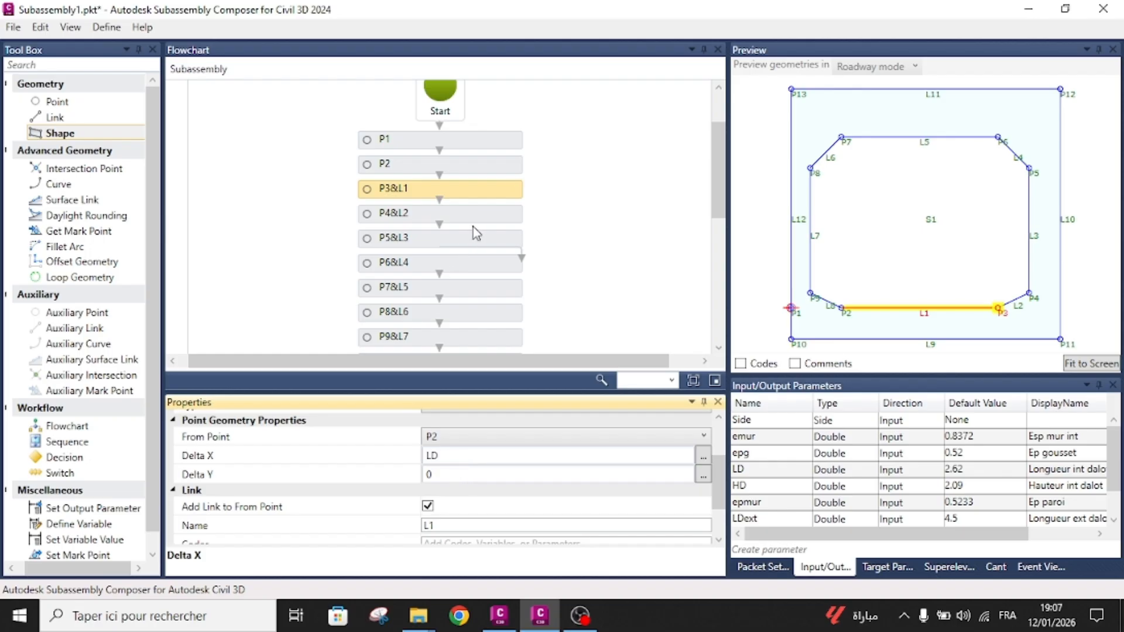
- Set the Delta Y of point P4 on link L2 to 0.52
click(481, 220)
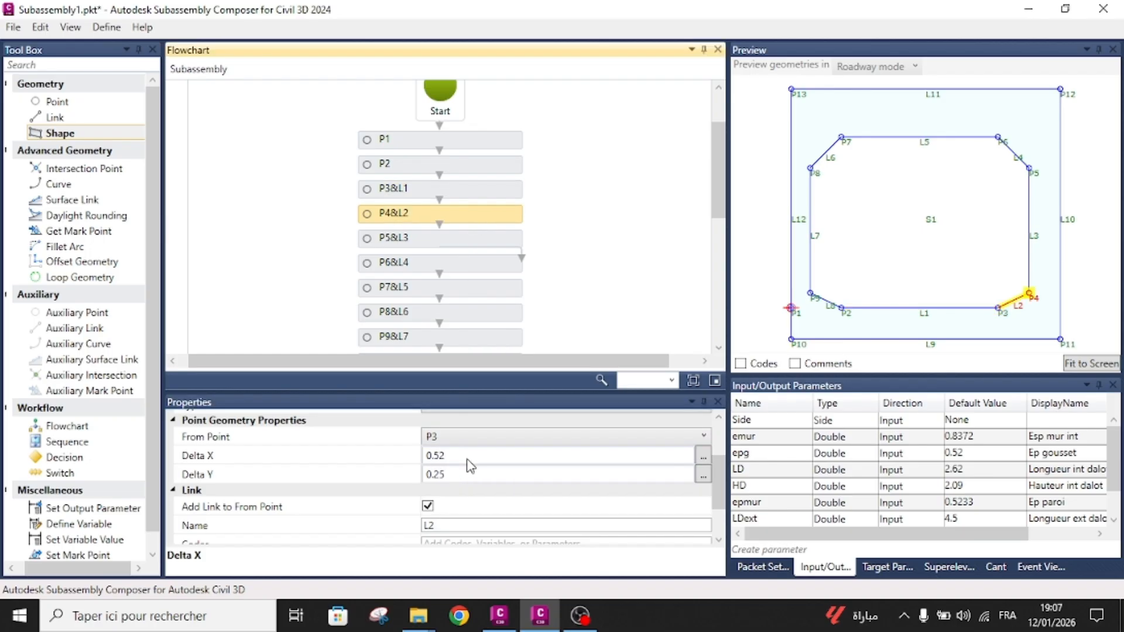
click(445, 475)
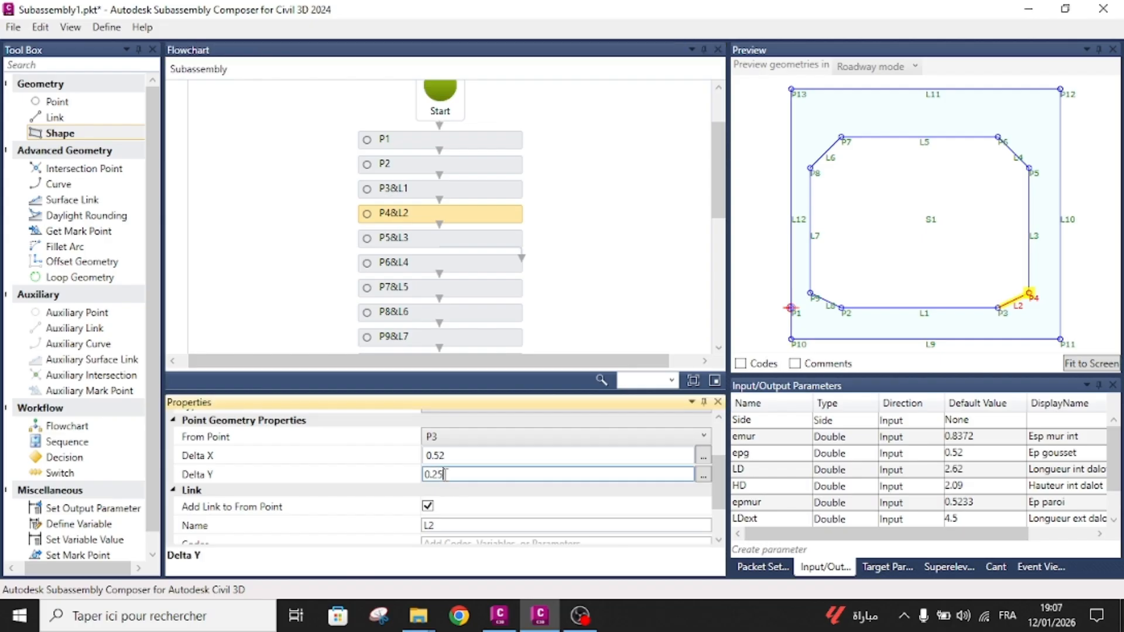
key(BackSpace)
key(BackSpace)
text(52)
key(Return)
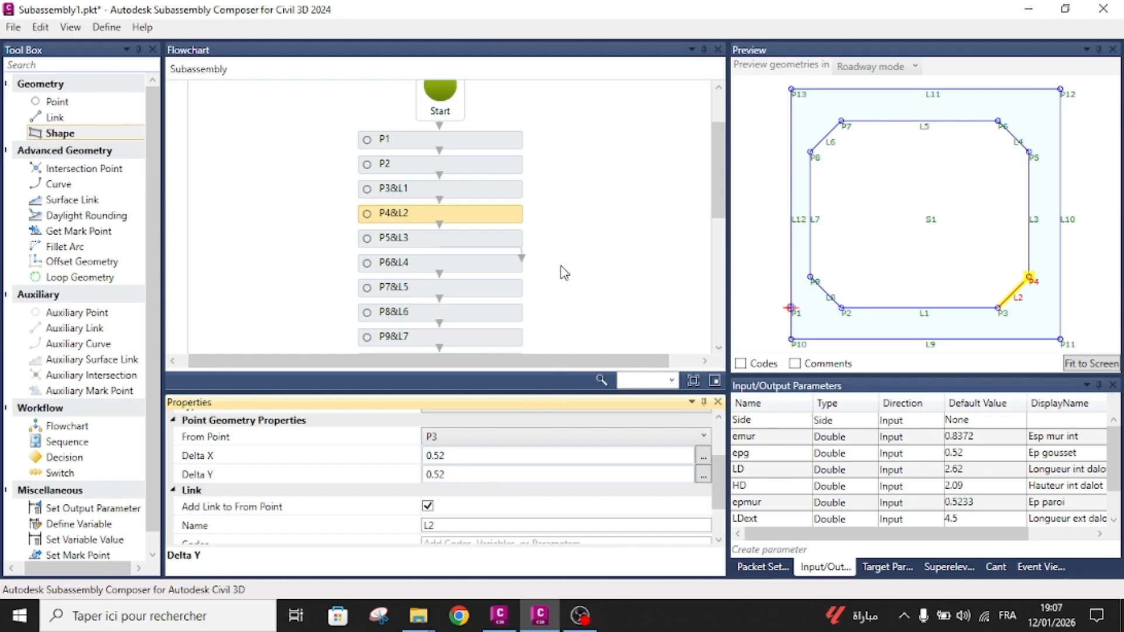
- Replace the fixed Delta X of point P4 with the epg parameter
click(452, 474)
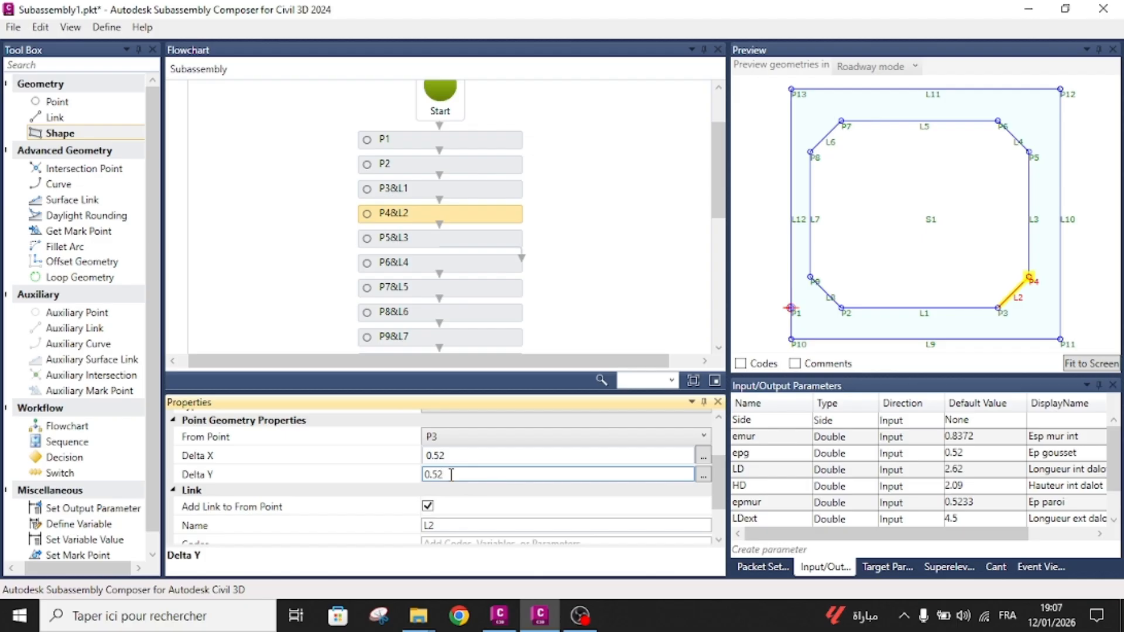
click(452, 455)
key(BackSpace)
key(BackSpace)
key(BackSpace)
key(BackSpace)
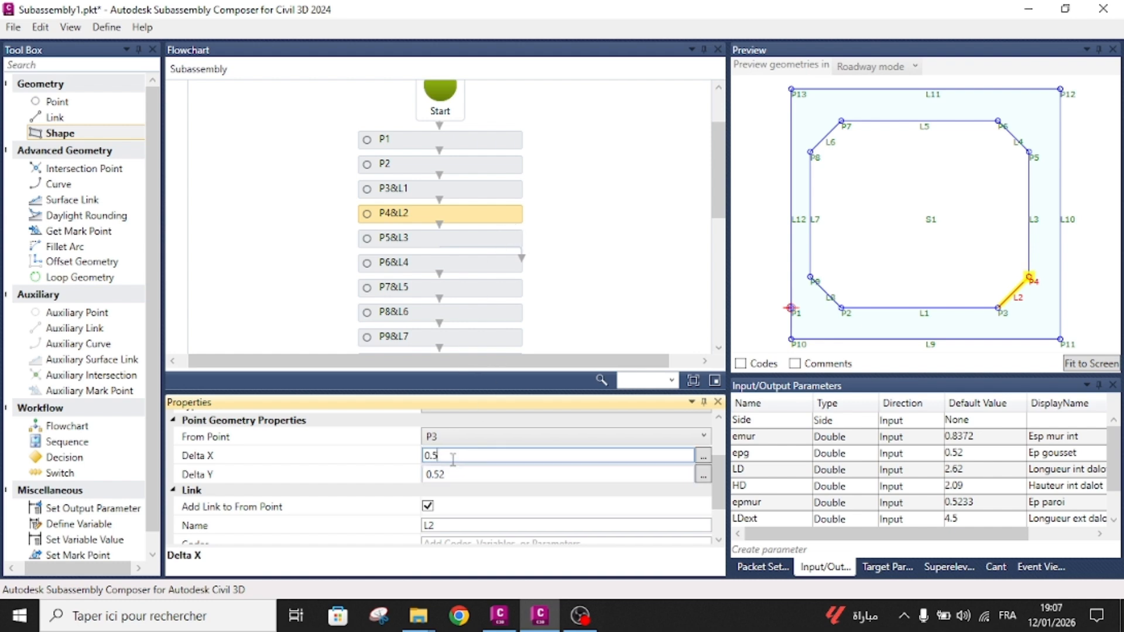
text(epg)
- Replace the fixed Delta Y of point P4 with the epg parameter
click(452, 473)
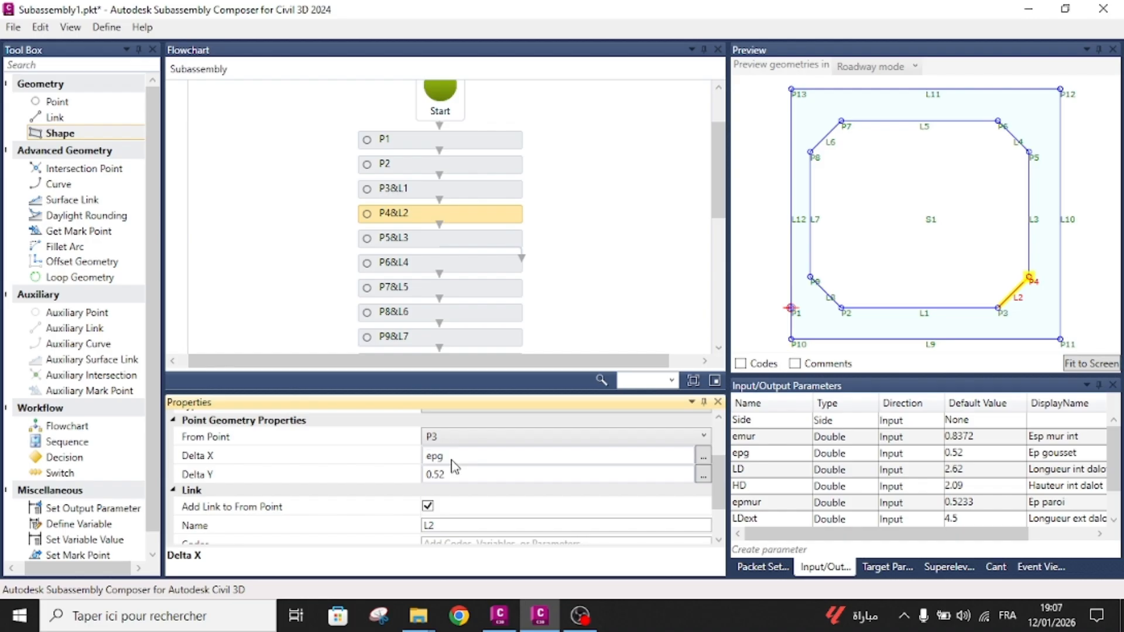
double_click(451, 473)
key(BackSpace)
key(BackSpace)
key(BackSpace)
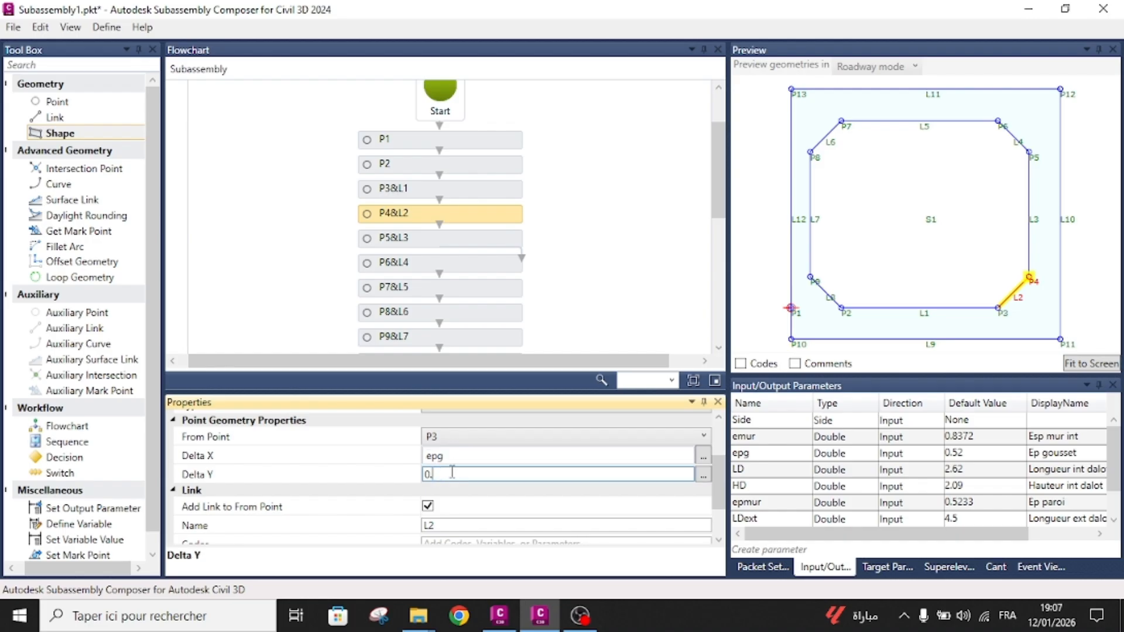
text(epg)
key(Return)
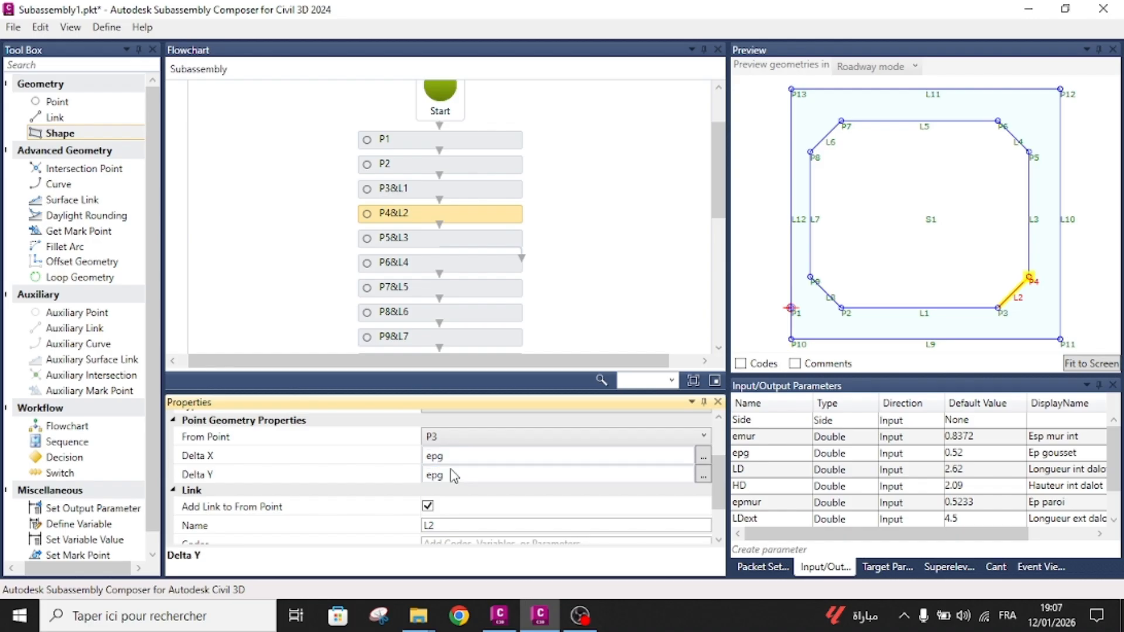
- Set the Delta Y of point P5, measured from P4 along link L3, to the HD parameter
click(498, 238)
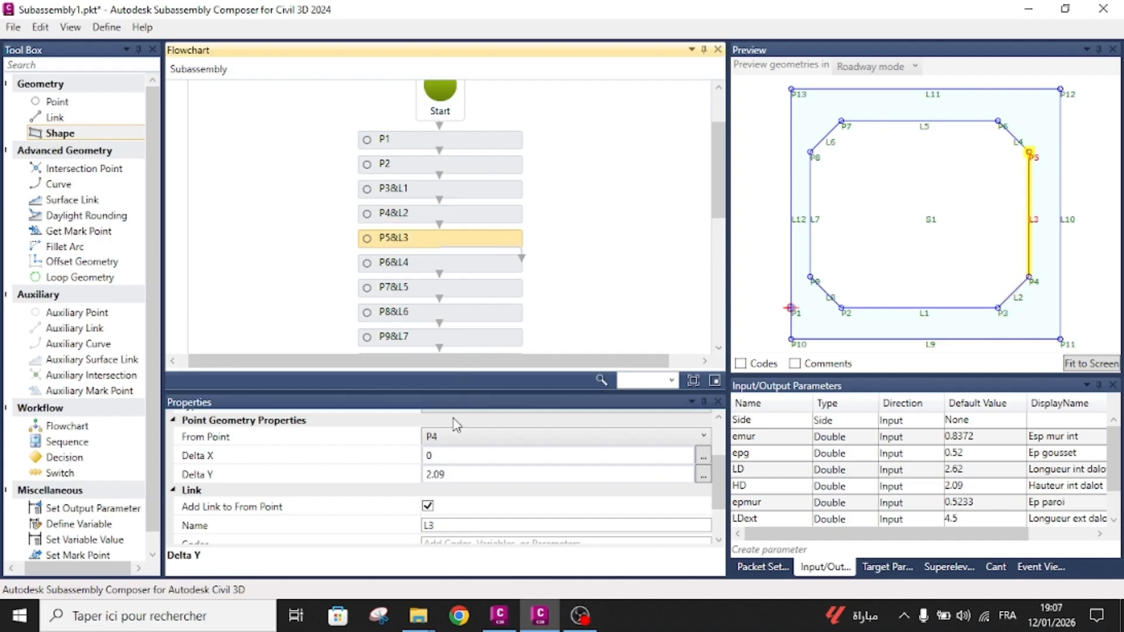
click(460, 475)
key(BackSpace)
key(BackSpace)
key(BackSpace)
key(BackSpace)
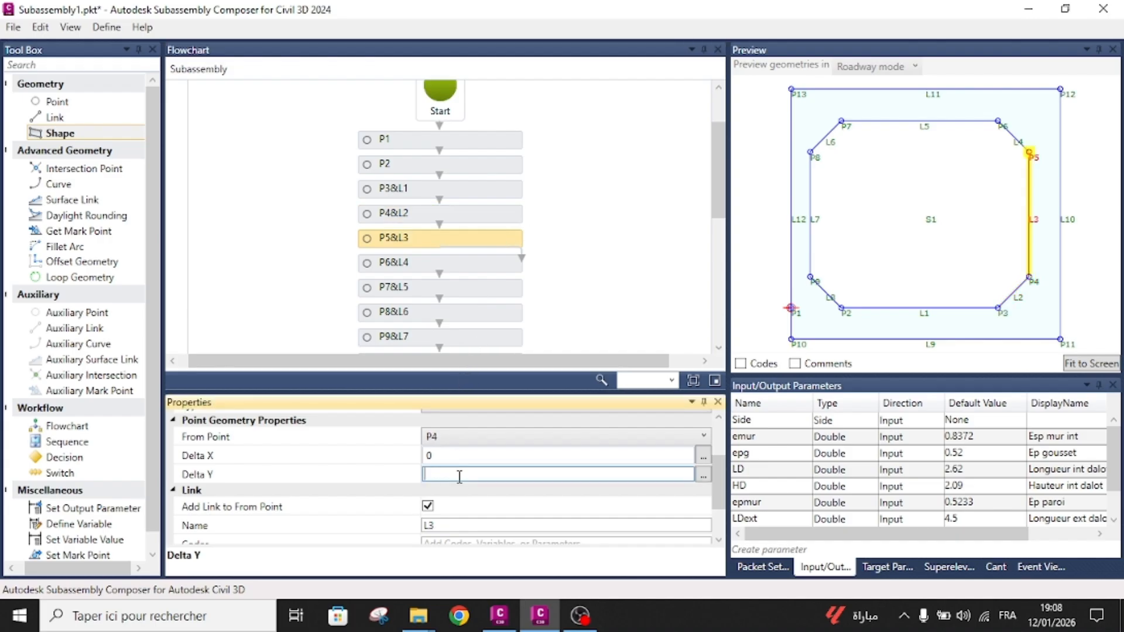
text(HD)
key(Return)
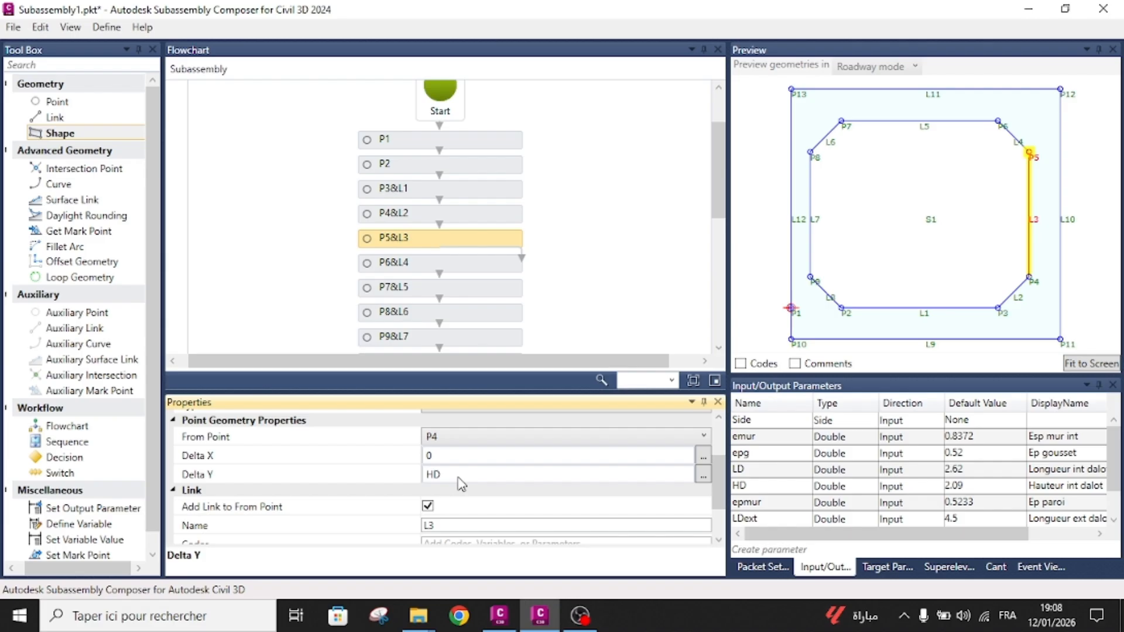
- Set the Delta X of point P6 on link L4 to -epg
click(495, 266)
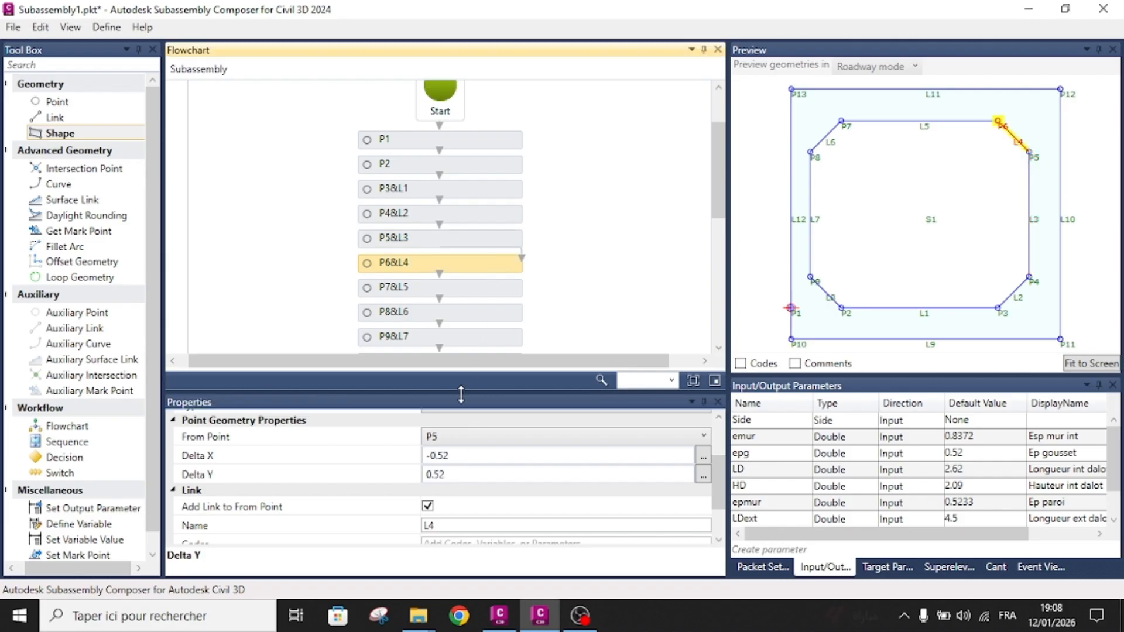
click(453, 455)
key(BackSpace)
key(BackSpace)
key(BackSpace)
key(BackSpace)
key(BackSpace)
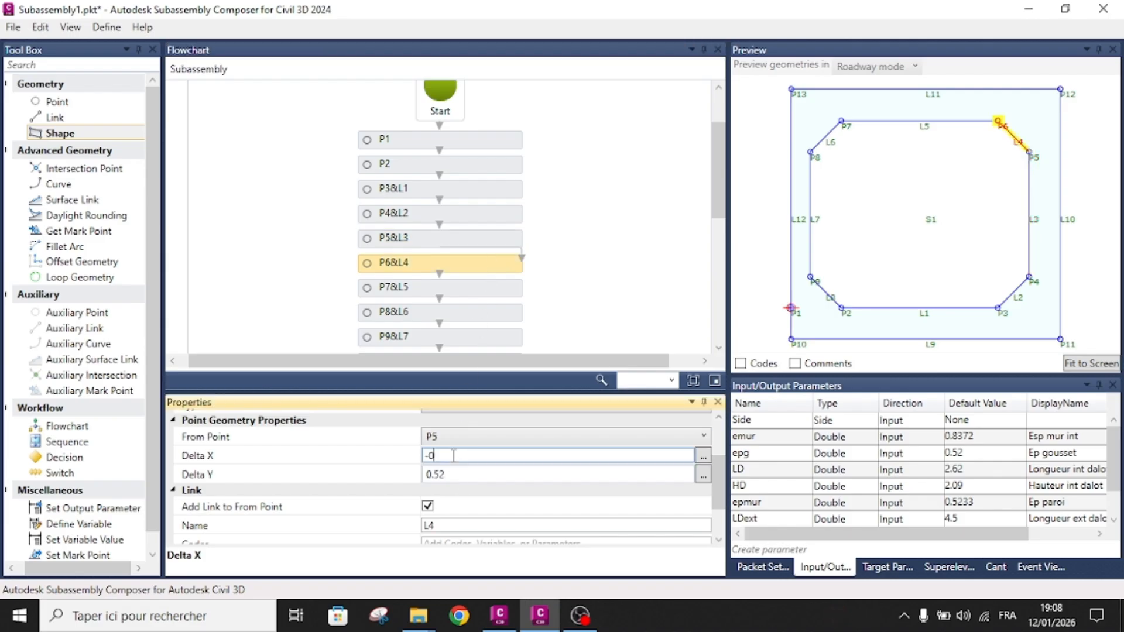
text(-epg)
key(Return)
- Set the Delta Y of point P6 to the epg parameter
click(455, 473)
key(BackSpace)
key(BackSpace)
key(BackSpace)
key(BackSpace)
text(epg)
key(Return)
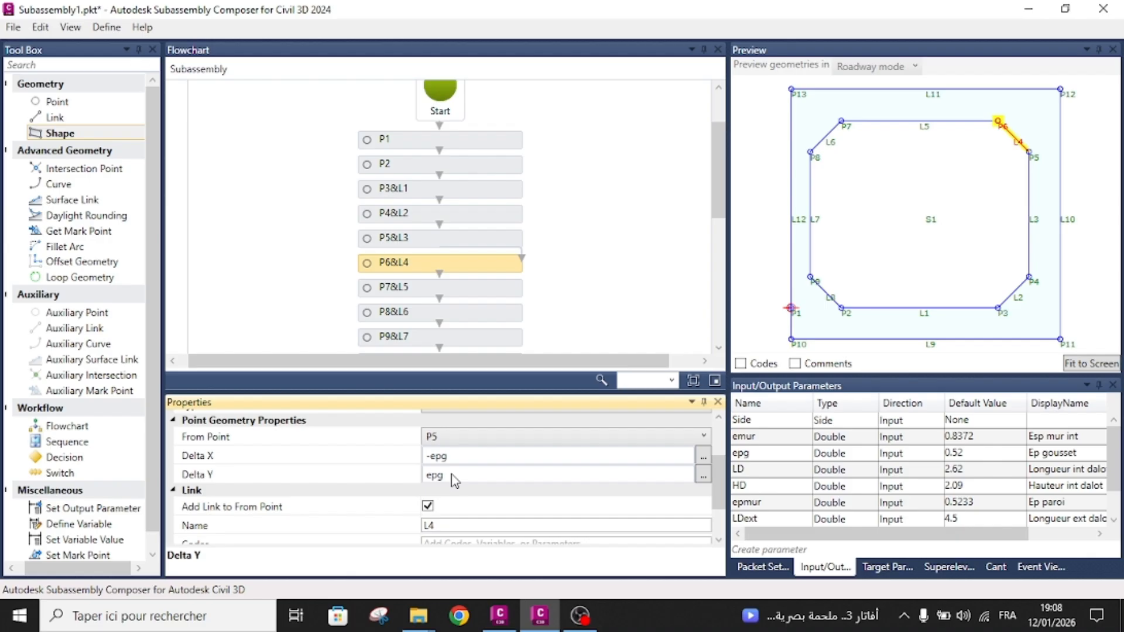
- Set the Delta X of point P7 (link L5) to -LD
click(500, 292)
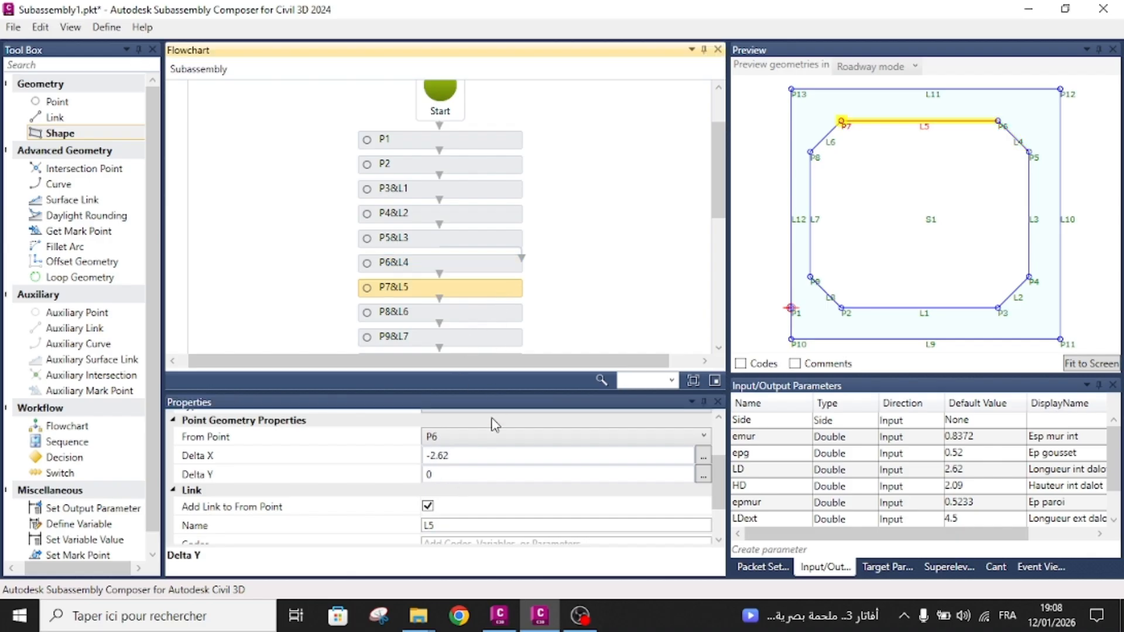
click(480, 456)
key(BackSpace)
key(BackSpace)
key(BackSpace)
key(BackSpace)
text(LD)
key(Return)
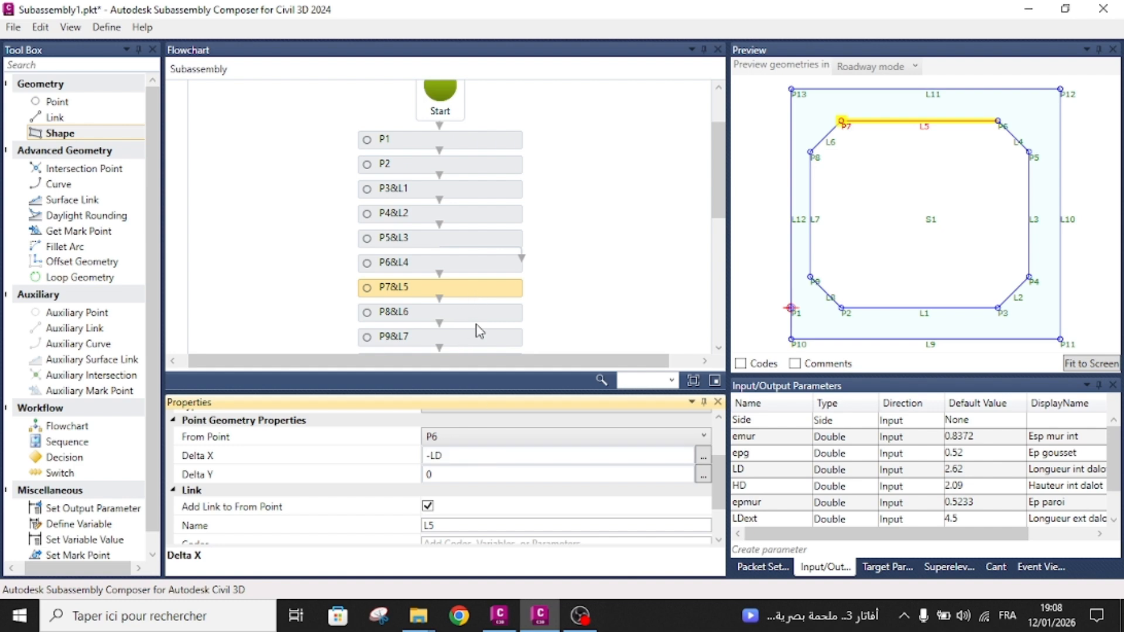
- Set the Delta X of point P8 (link L6) to -epg
click(477, 313)
click(461, 455)
key(BackSpace)
key(BackSpace)
key(BackSpace)
key(BackSpace)
text(epg)
key(Return)
- Set the Delta Y of point P8 to -epg as well
click(462, 474)
key(BackSpace)
key(BackSpace)
key(BackSpace)
key(BackSpace)
text(epg)
key(Return)
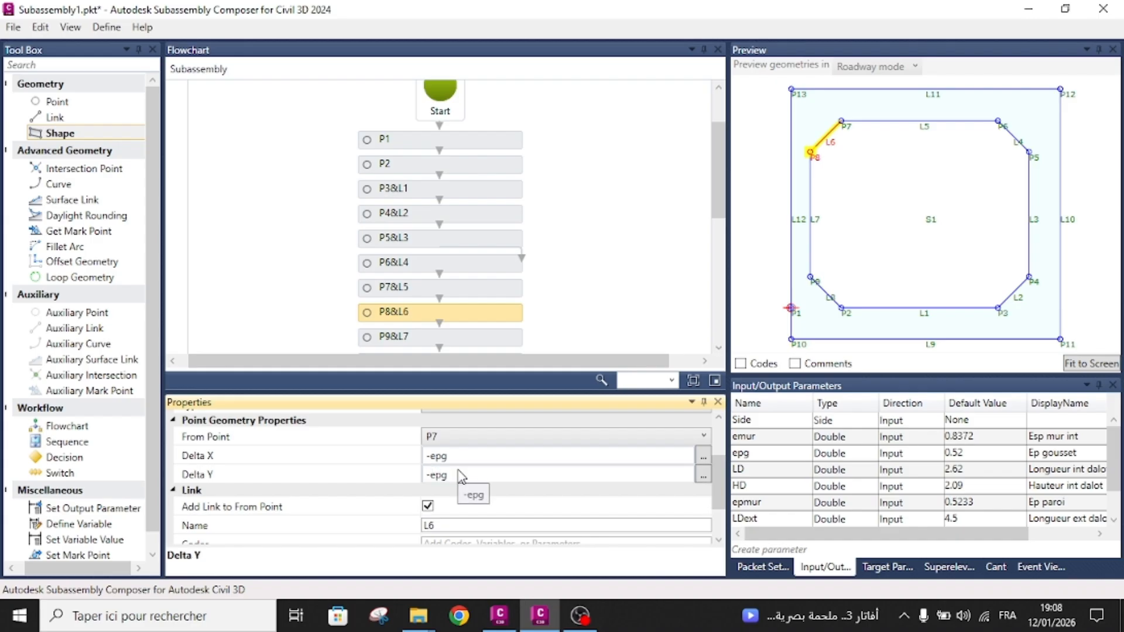
- Set the Delta Y of point P9 (link L7) to -HD
scroll(468, 294, down, 3)
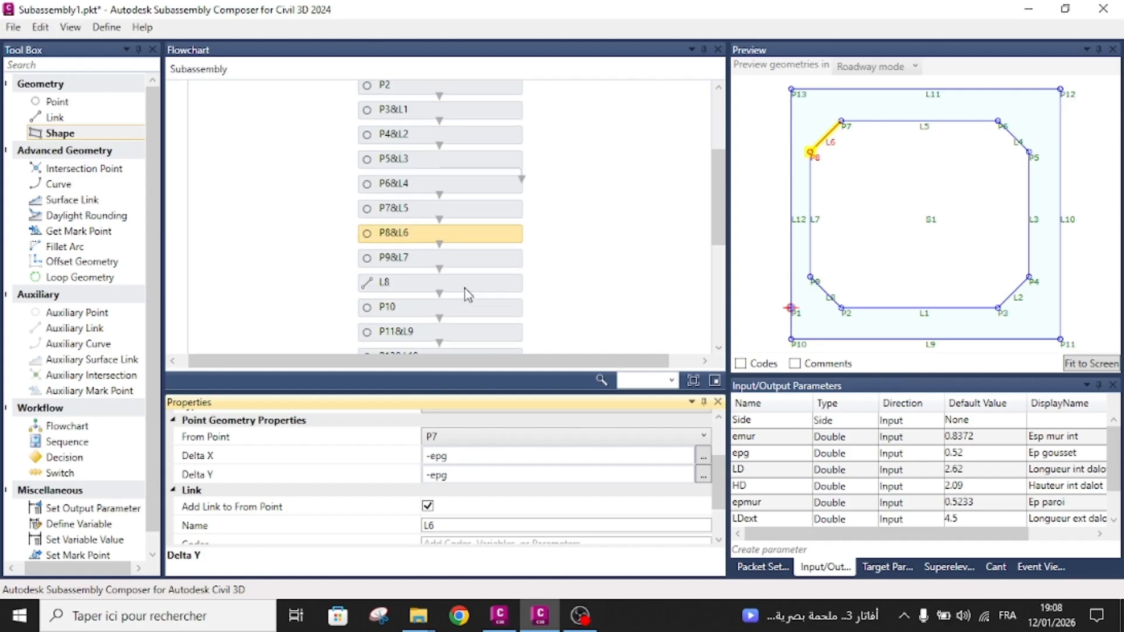
click(481, 258)
click(453, 476)
click(463, 474)
key(BackSpace)
key(BackSpace)
key(BackSpace)
key(BackSpace)
text(HD)
key(Return)
- Set the Delta Y of point P10, the outer corner offset from P1, to -epmur
scroll(519, 170, down, 2)
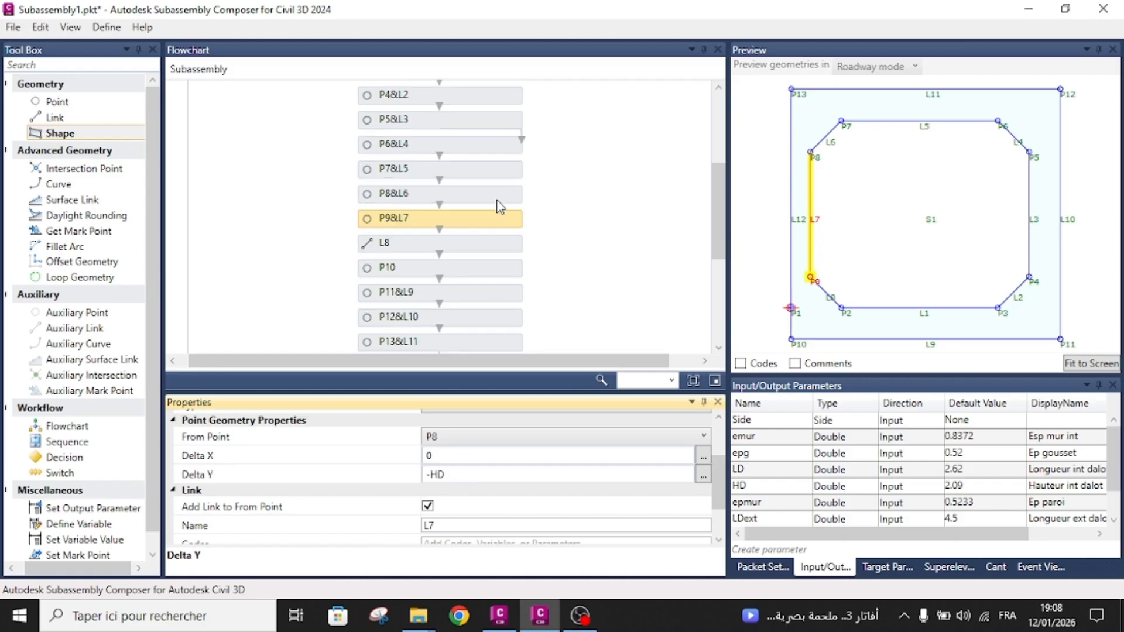
click(484, 254)
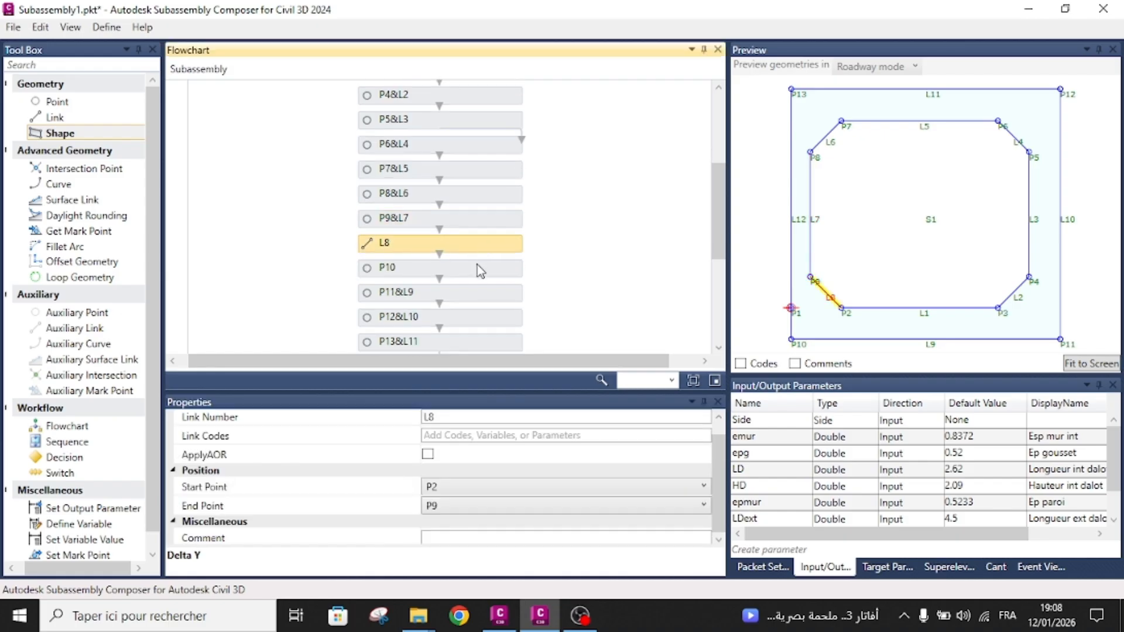
click(480, 269)
click(486, 474)
key(BackSpace)
key(BackSpace)
key(BackSpace)
key(BackSpace)
key(BackSpace)
key(BackSpace)
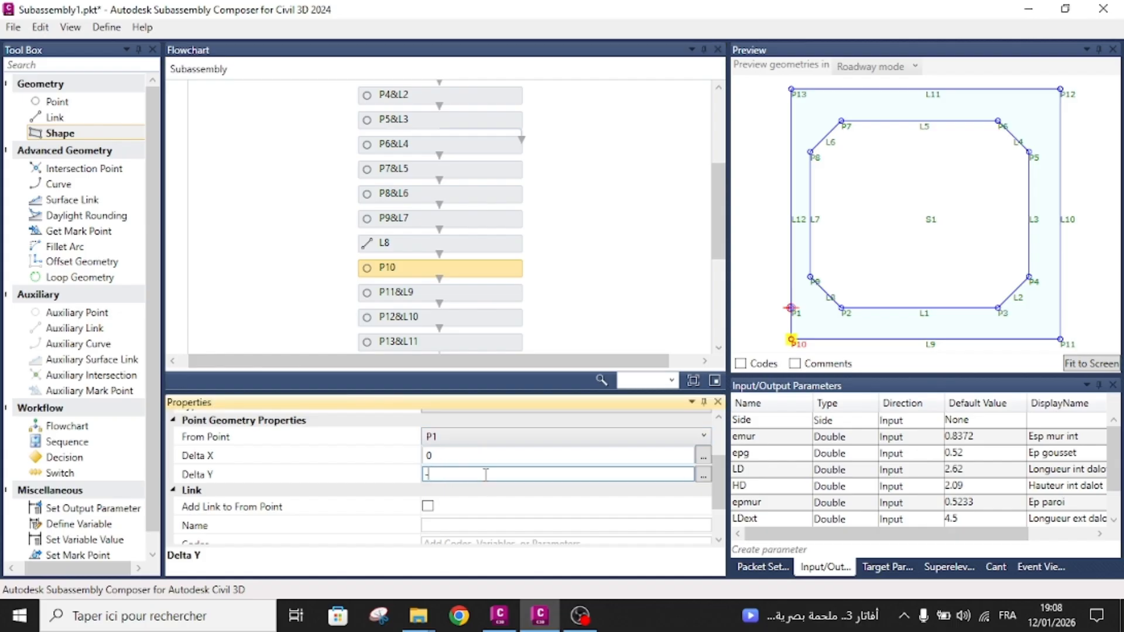
text(epmur)
key(Return)
- Set the Delta X of point P11 (link L9) to LDext
scroll(529, 263, down, 1)
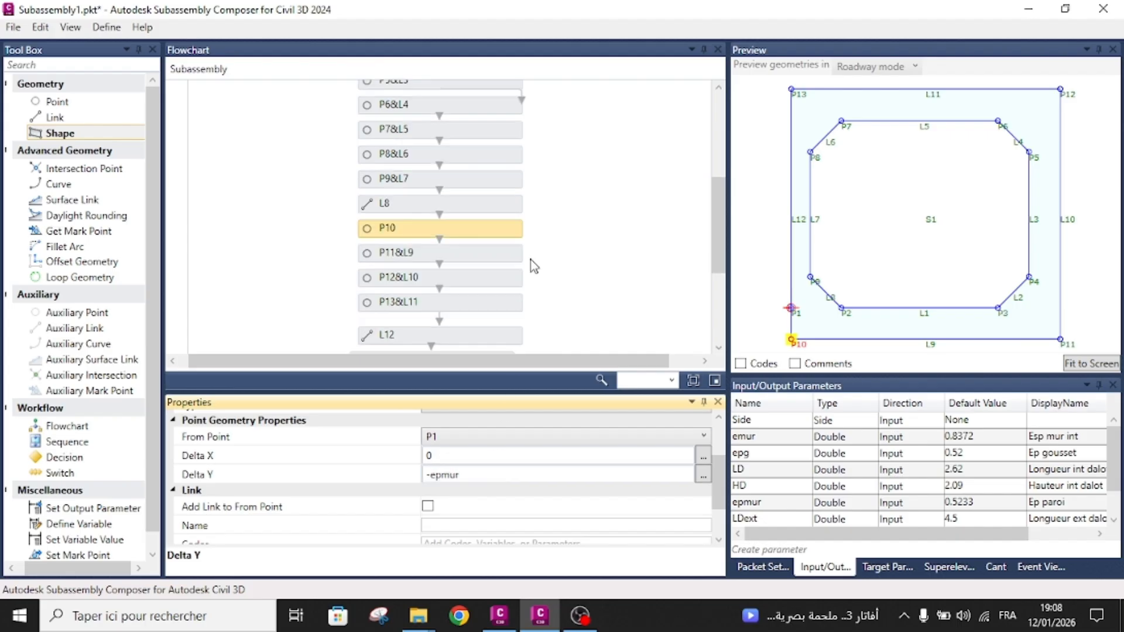
click(500, 263)
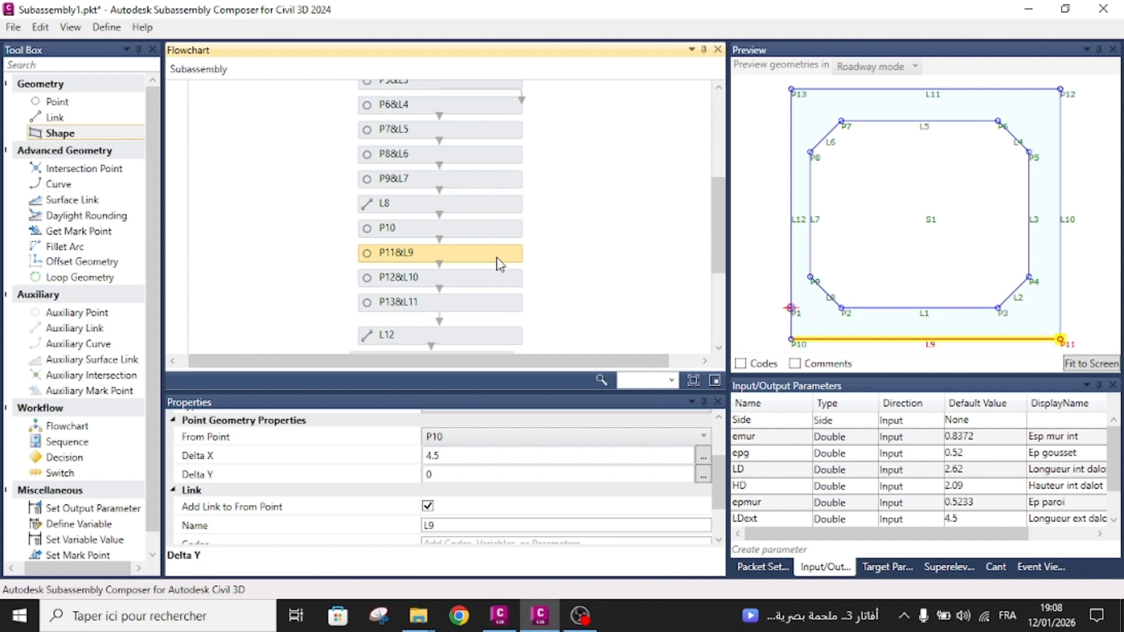
click(505, 236)
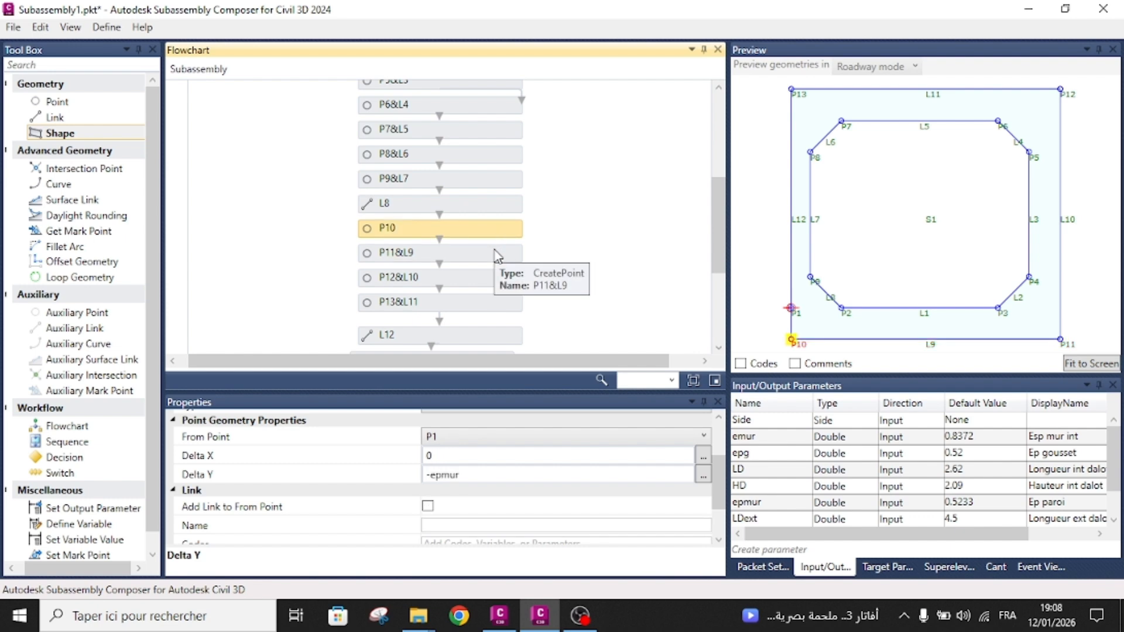
click(497, 256)
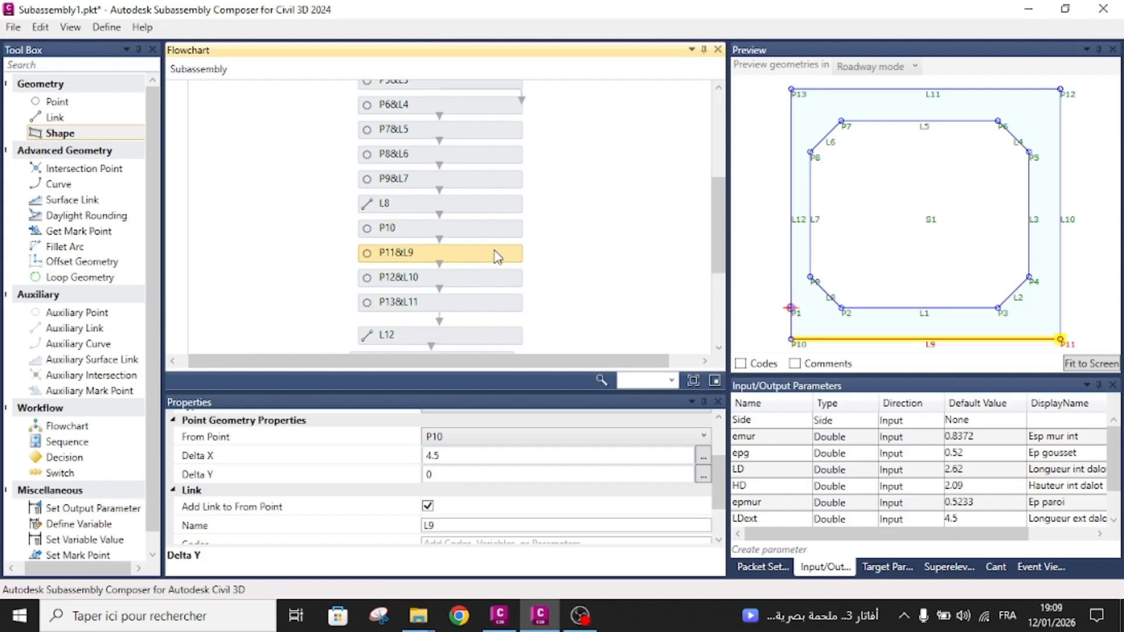
click(477, 457)
key(BackSpace)
key(BackSpace)
key(BackSpace)
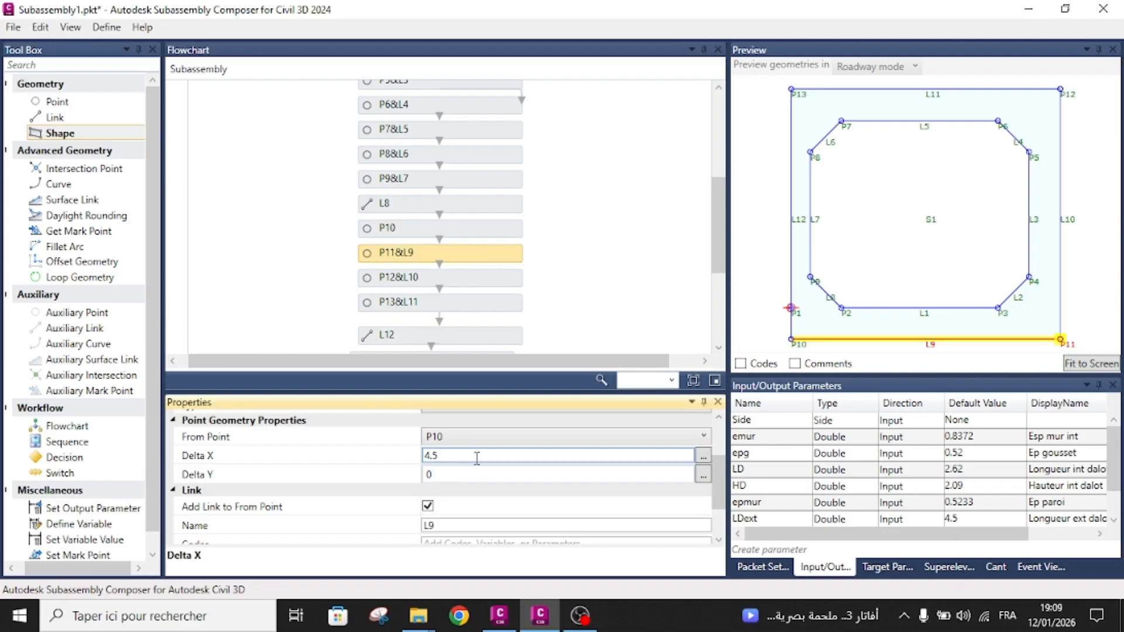
text(LDext)
key(Return)
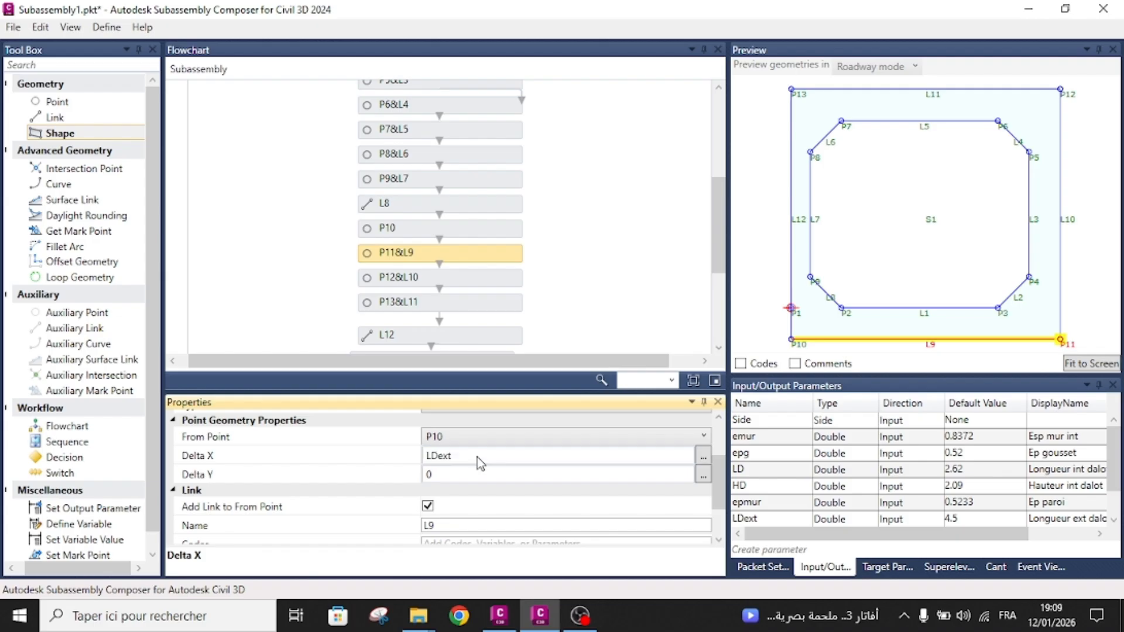
- Set the Delta Y of point P12 (link L10) to HDext
scroll(441, 190, down, 1)
click(472, 238)
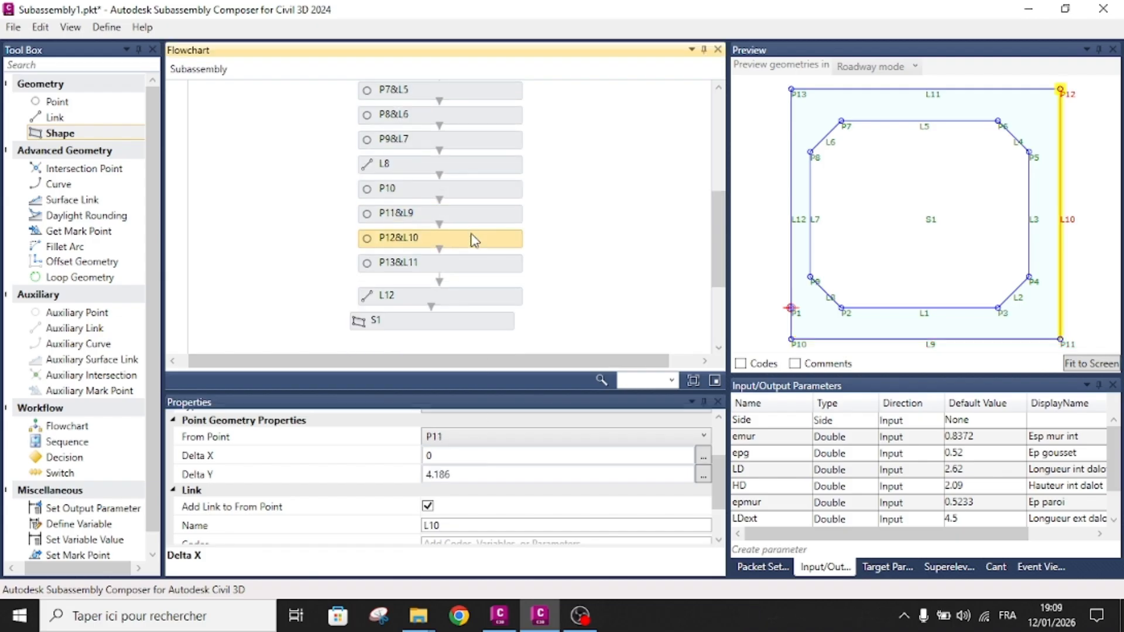
click(460, 477)
key(BackSpace)
key(BackSpace)
key(BackSpace)
key(BackSpace)
key(BackSpace)
text(HDext)
key(Return)
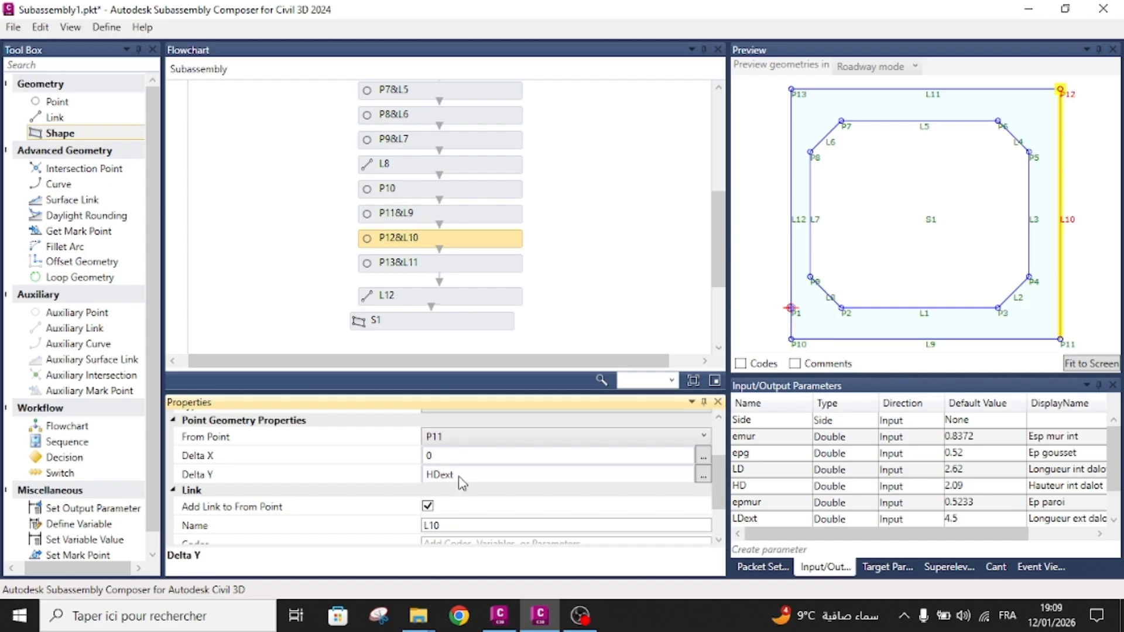
- Set the Delta X of point P13 (link L11) to -LDext
click(494, 261)
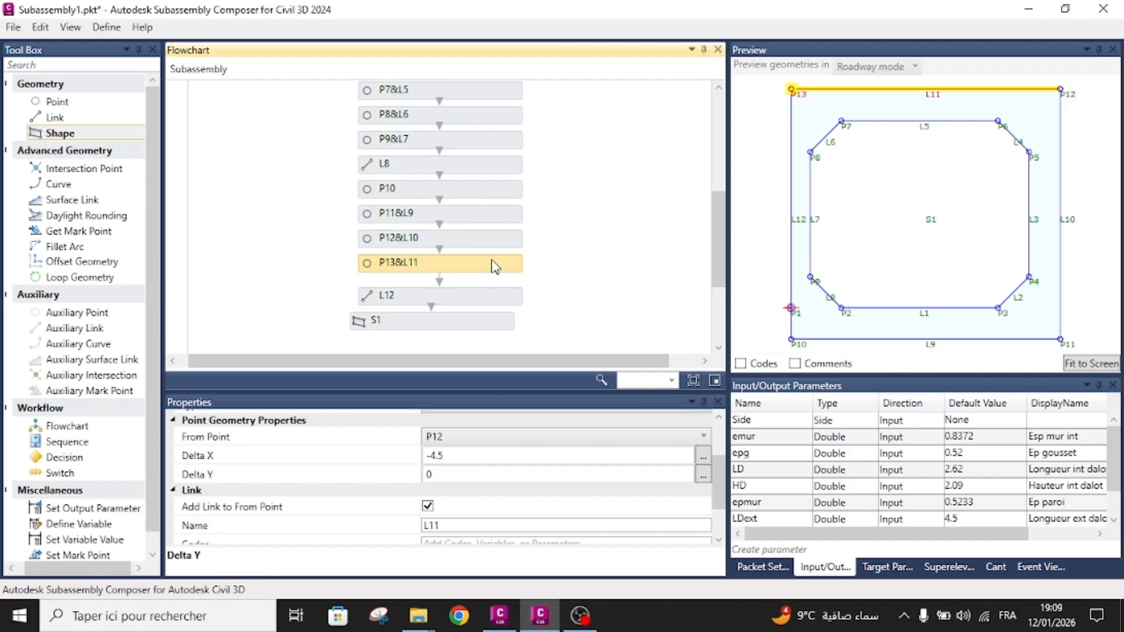
click(471, 450)
key(BackSpace)
key(BackSpace)
key(BackSpace)
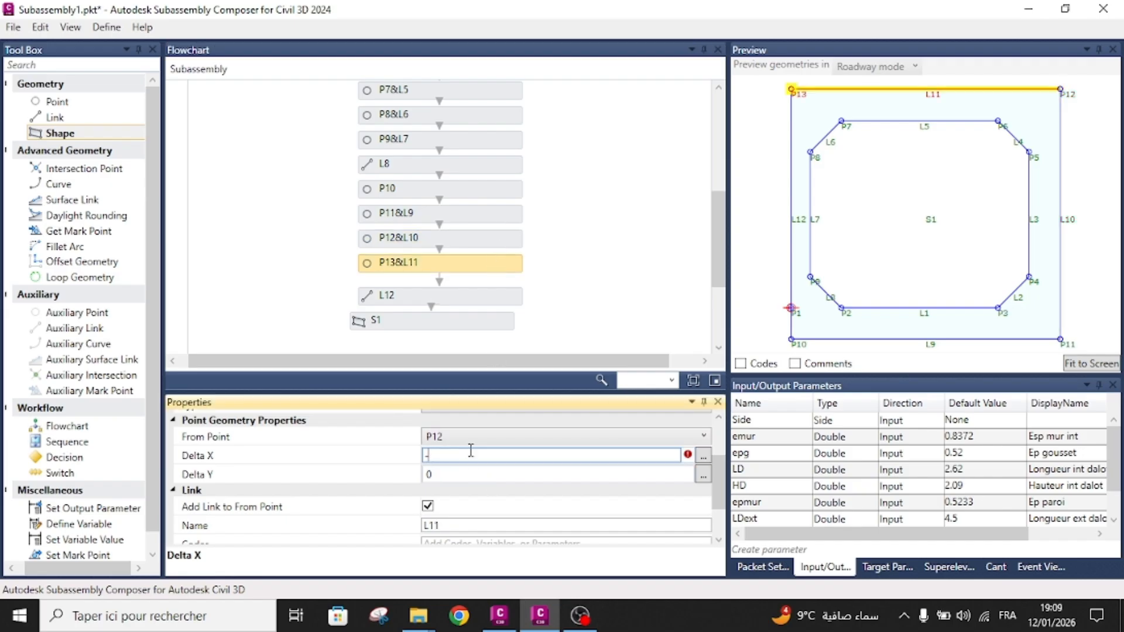
text(LDext)
key(Return)
click(500, 298)
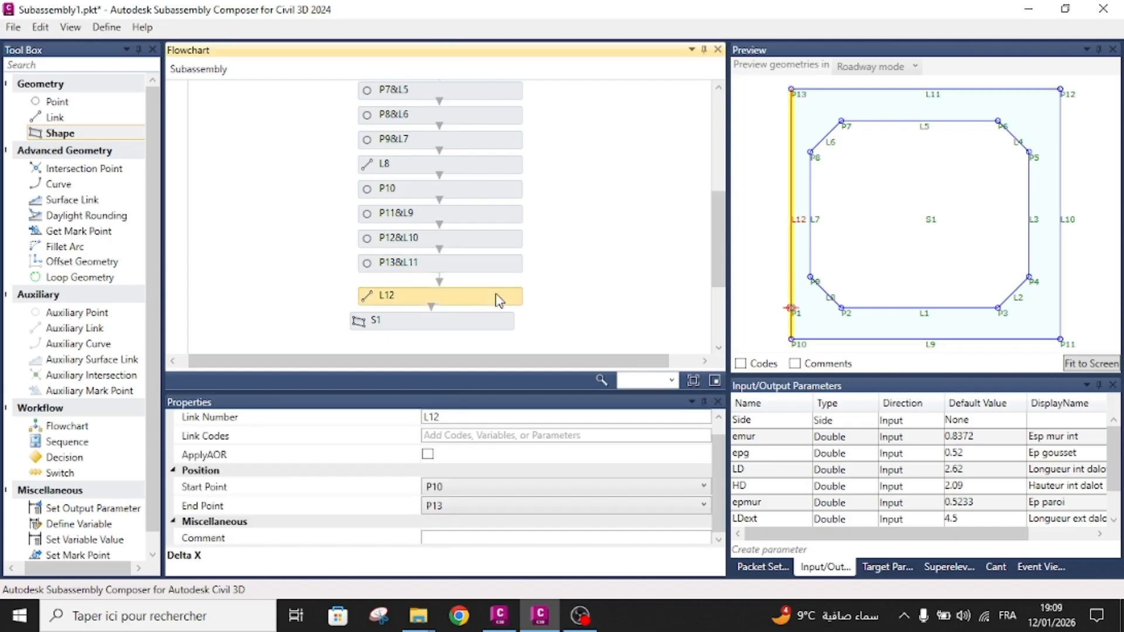
click(566, 276)
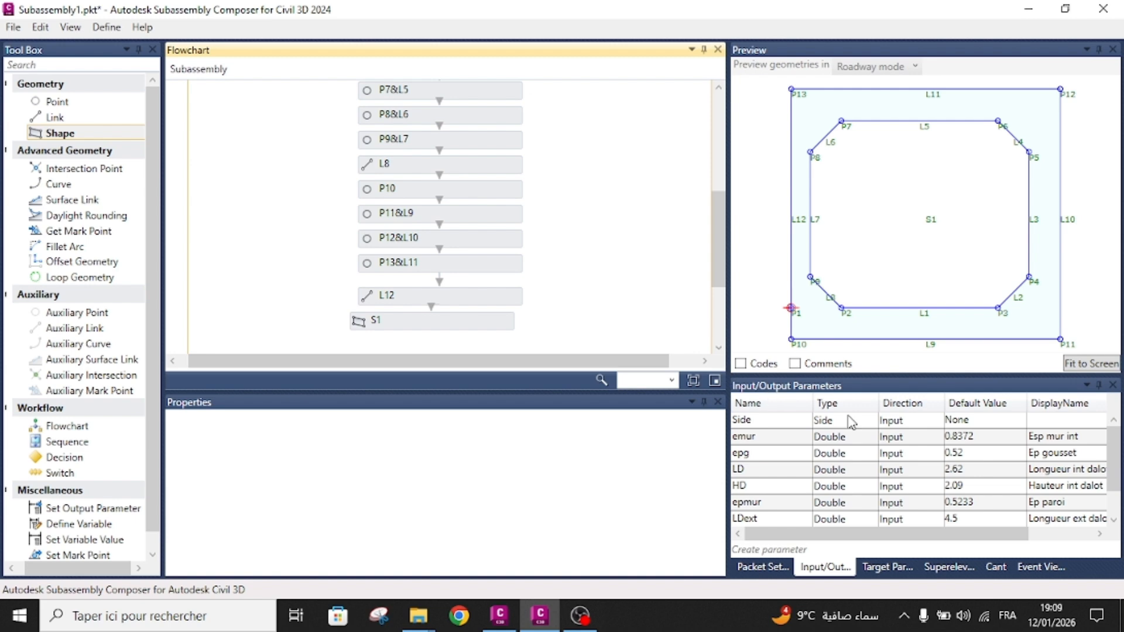
- Try a default value of 0.8 for the gusset thickness parameter epg to test the geometry
double_click(966, 455)
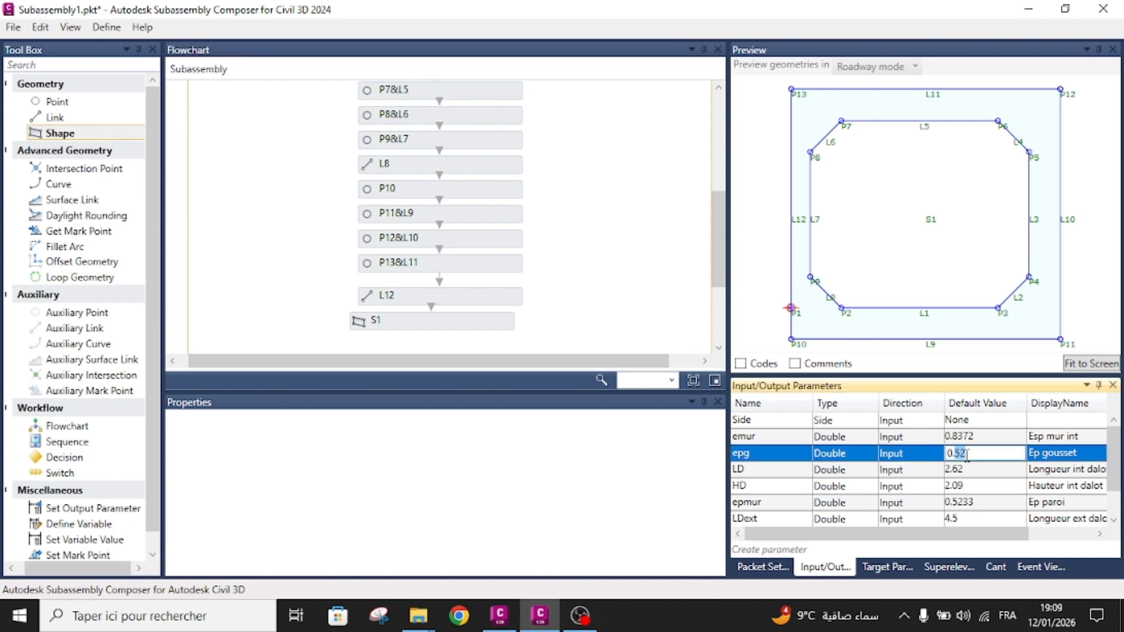
key(BackSpace)
key(BackSpace)
key(BackSpace)
text(0.8)
key(Return)
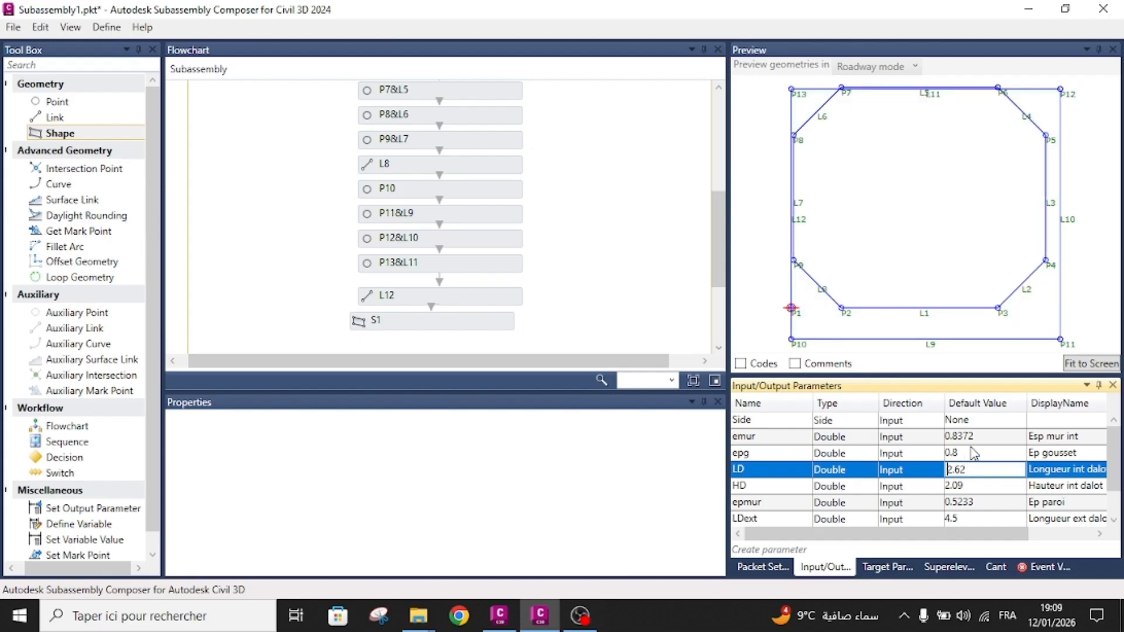
- Try a default value of 1 for the inner wall thickness parameter emur
click(969, 443)
click(973, 451)
double_click(973, 452)
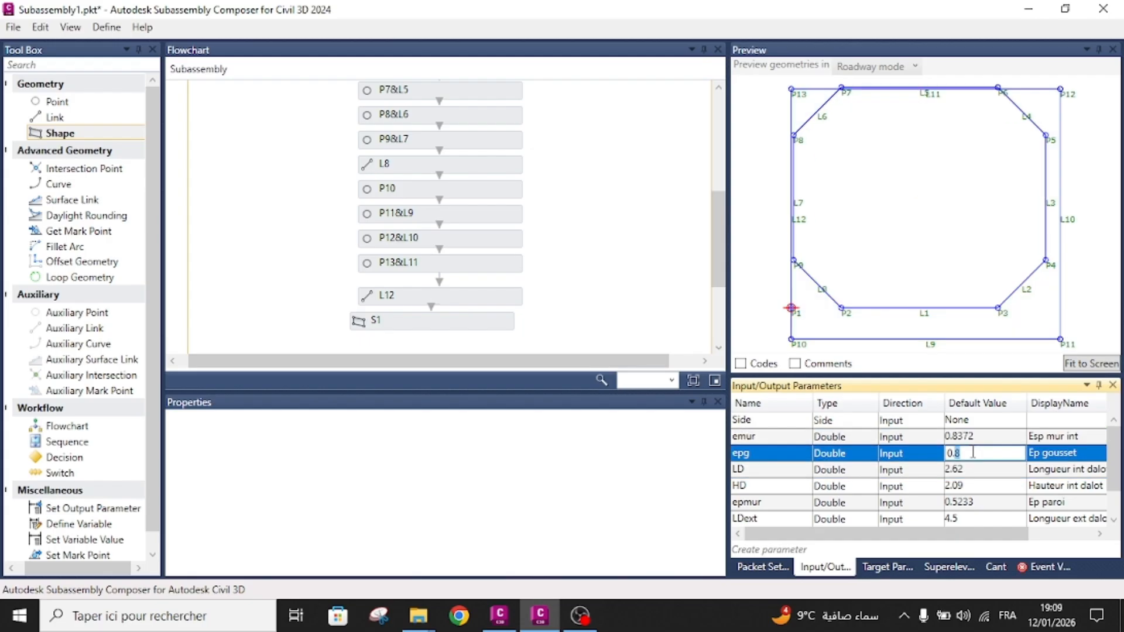
click(976, 437)
double_click(978, 436)
key(BackSpace)
key(BackSpace)
key(BackSpace)
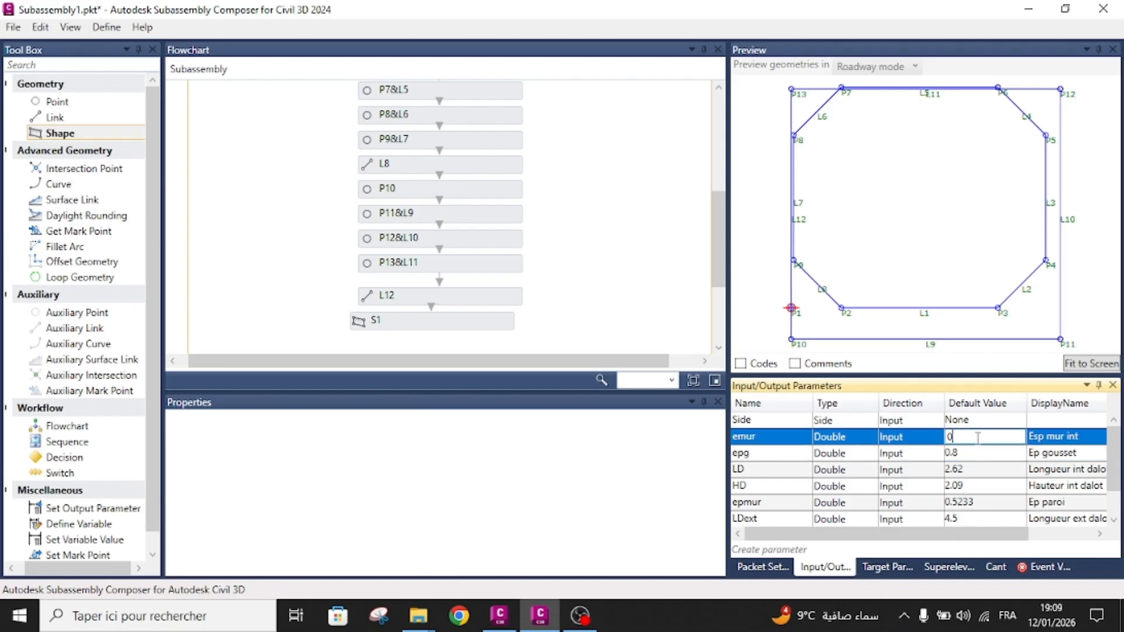
text(1)
click(978, 447)
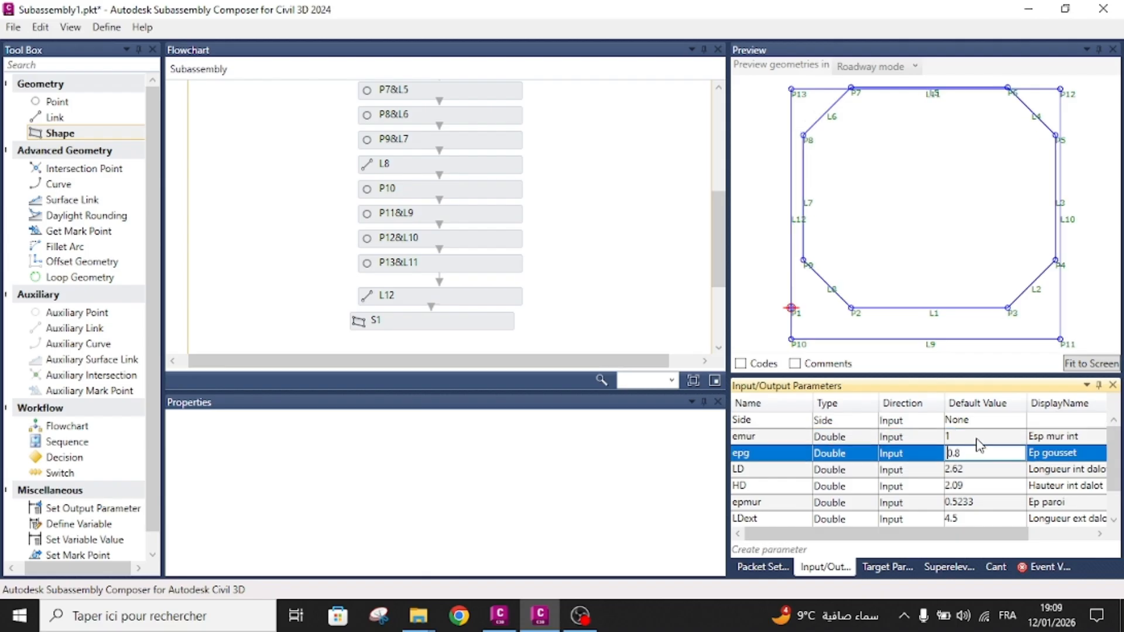
click(977, 437)
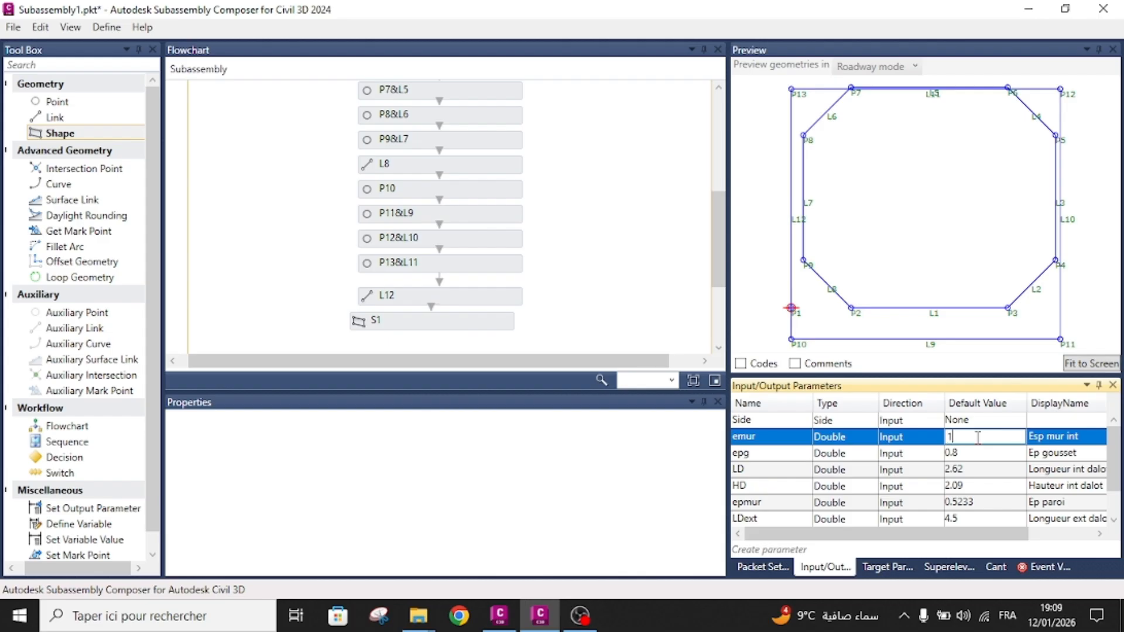
- Undo the test changes to the emur and epg default values
click(877, 469)
key(ctrl+z)
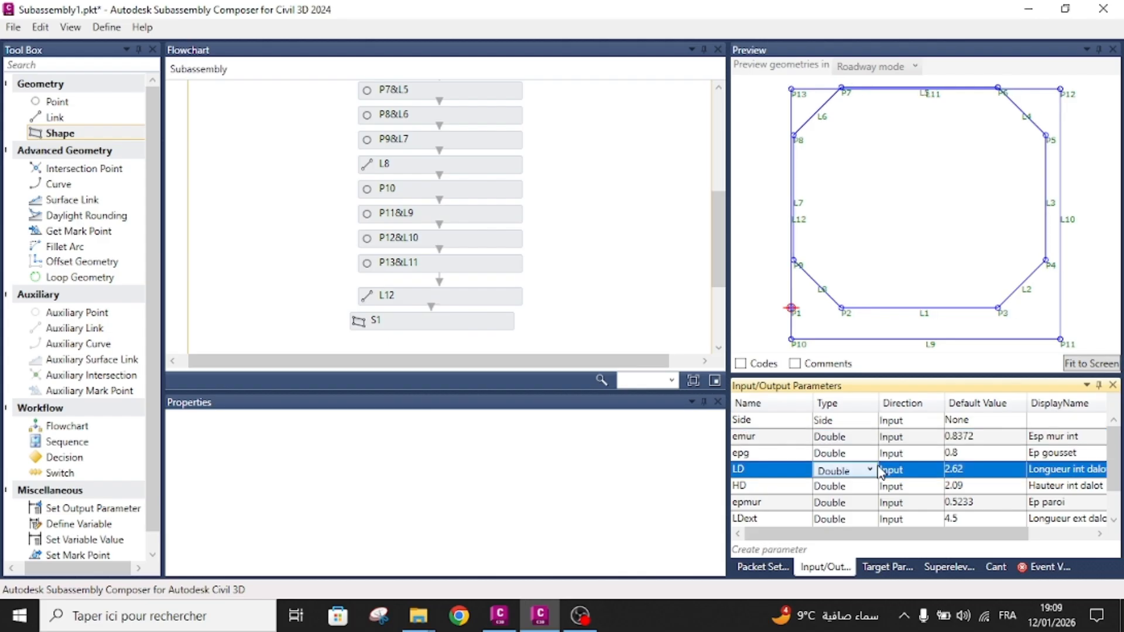
key(ctrl+z)
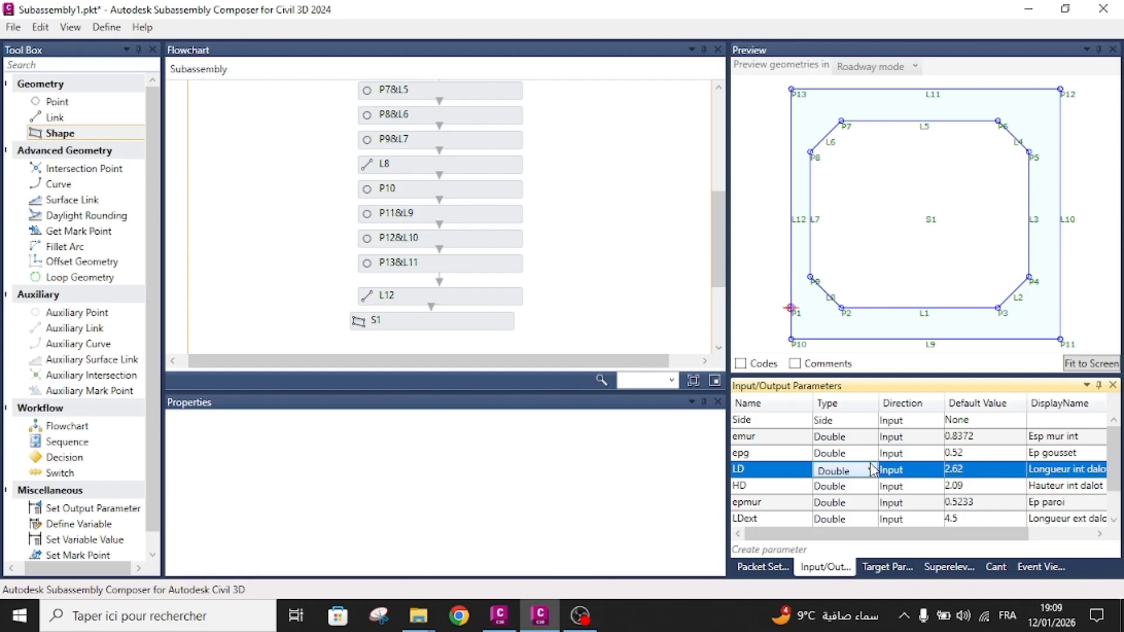
click(602, 260)
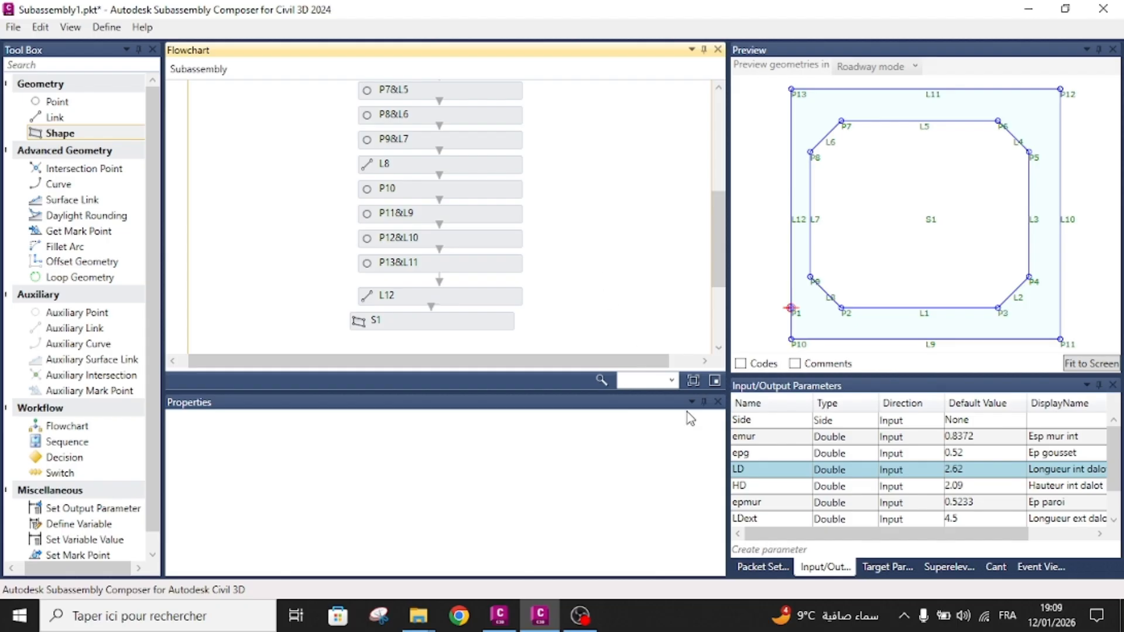
- Set the default value of the Side input parameter to Right
click(819, 425)
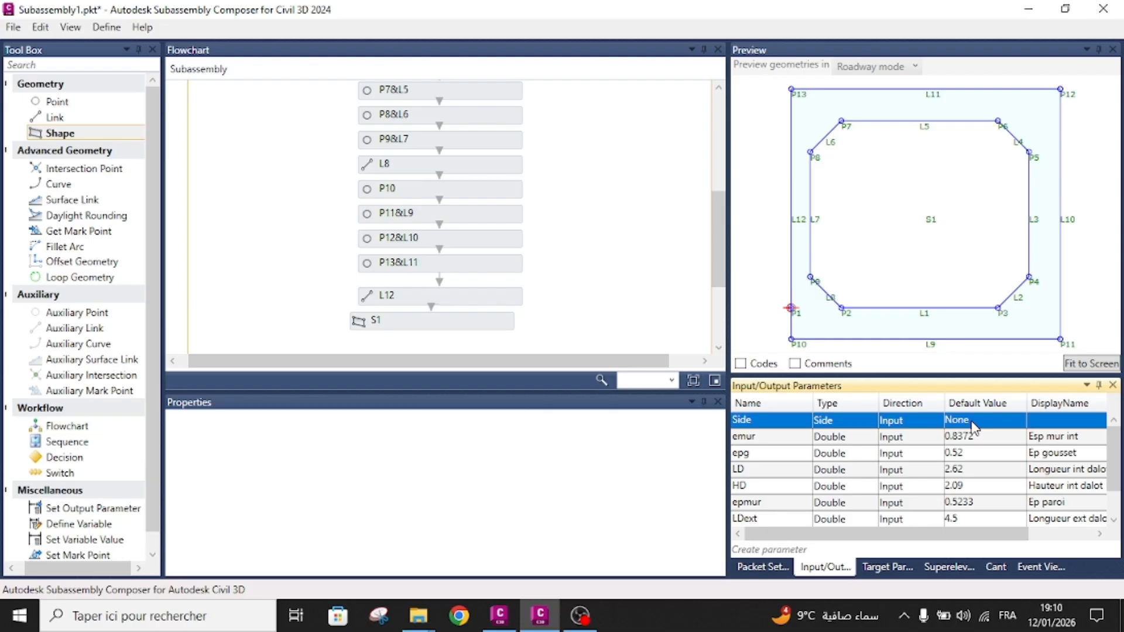
click(973, 425)
click(975, 426)
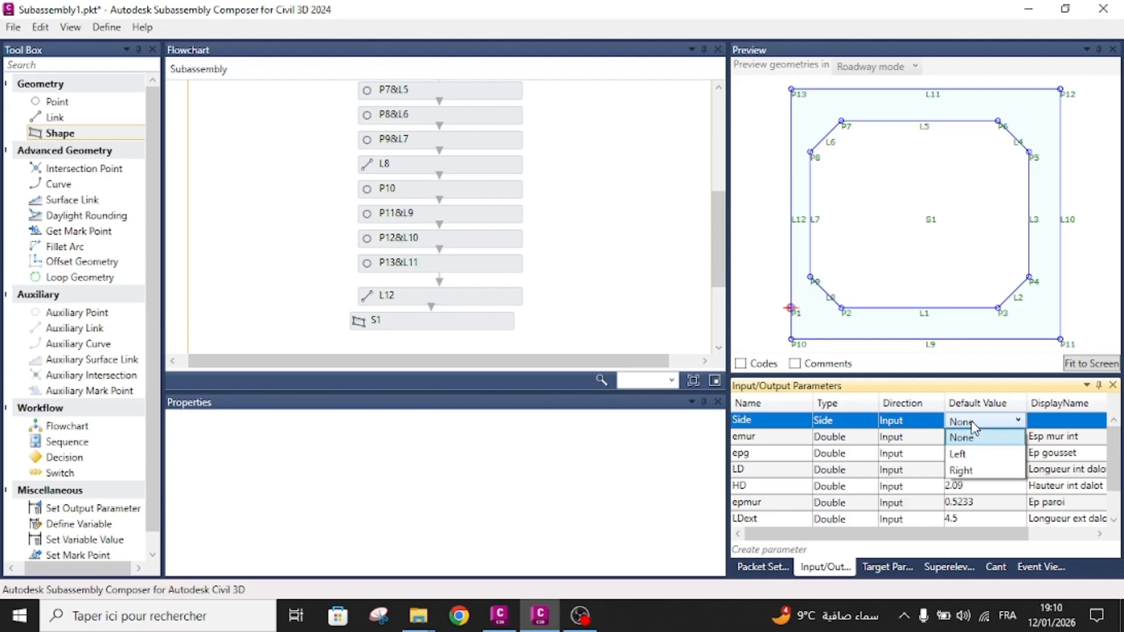
click(974, 470)
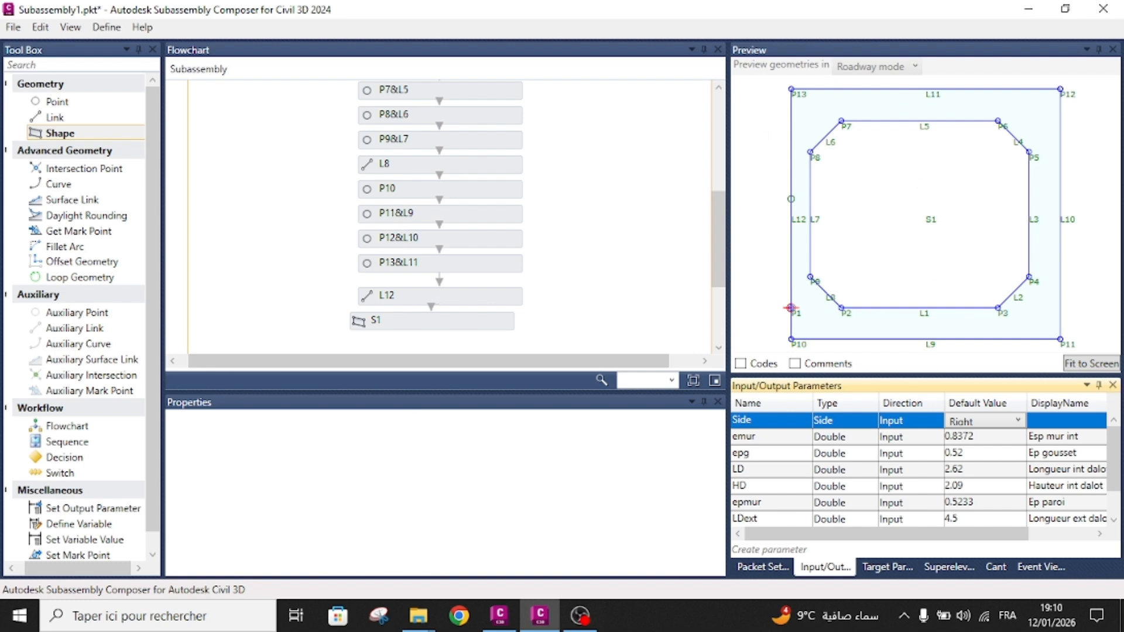
click(571, 238)
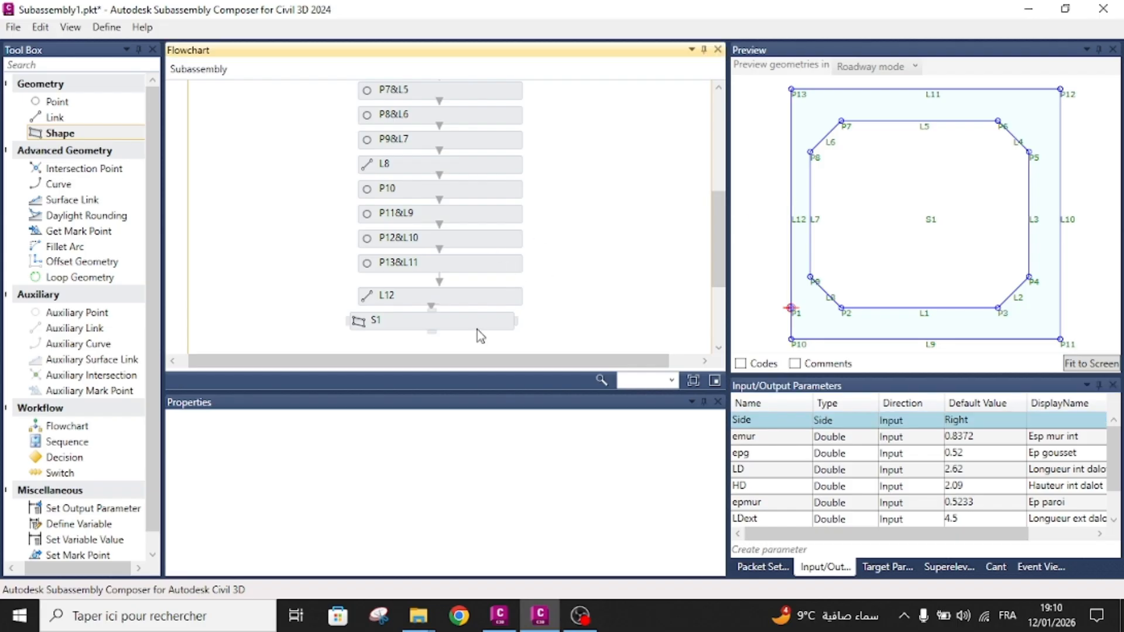
- Assign the quoted shape code "Paroi dalot" to shape S1
click(481, 333)
click(478, 453)
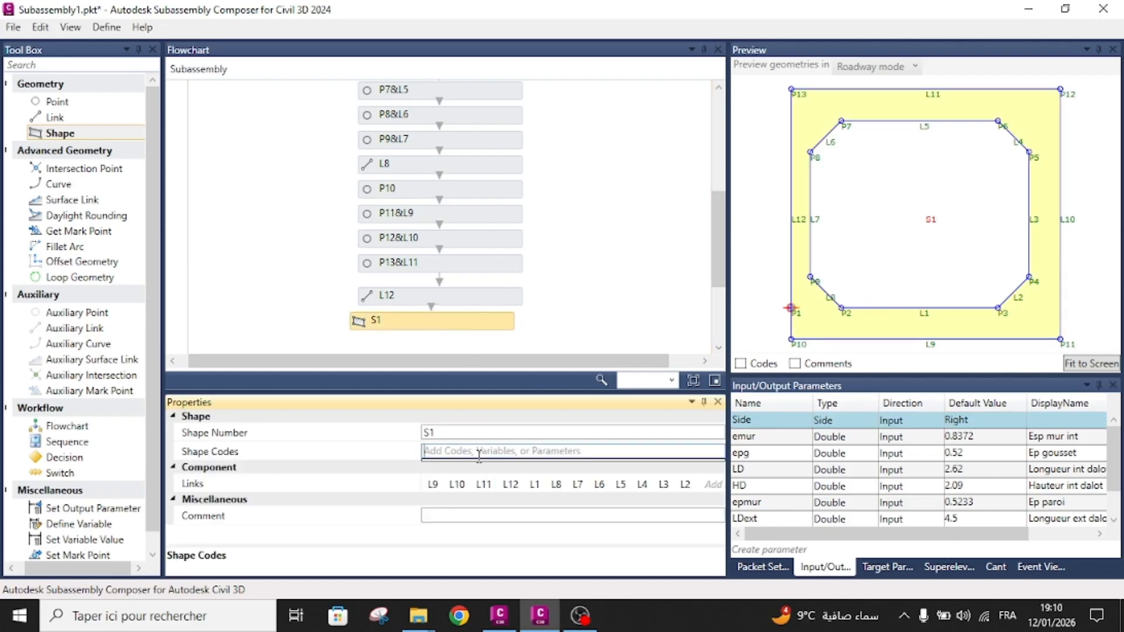
text(")
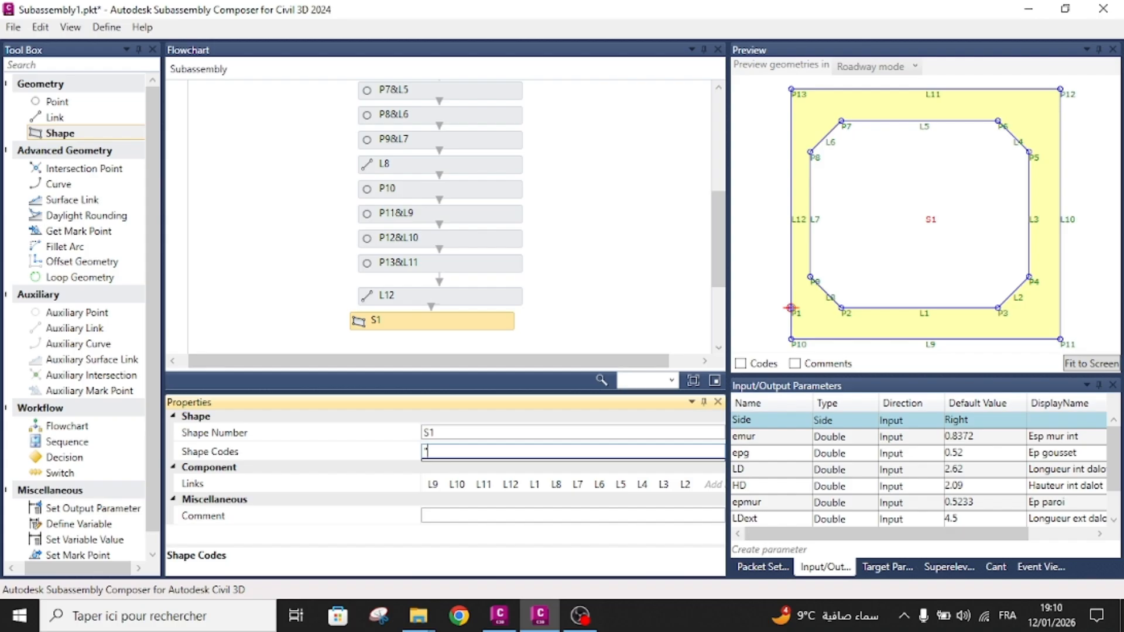
text(M)
key(BackSpace)
text(paroi)
key(BackSpace)
key(BackSpace)
key(BackSpace)
key(BackSpace)
key(BackSpace)
text(Paroi dalot)
click(588, 287)
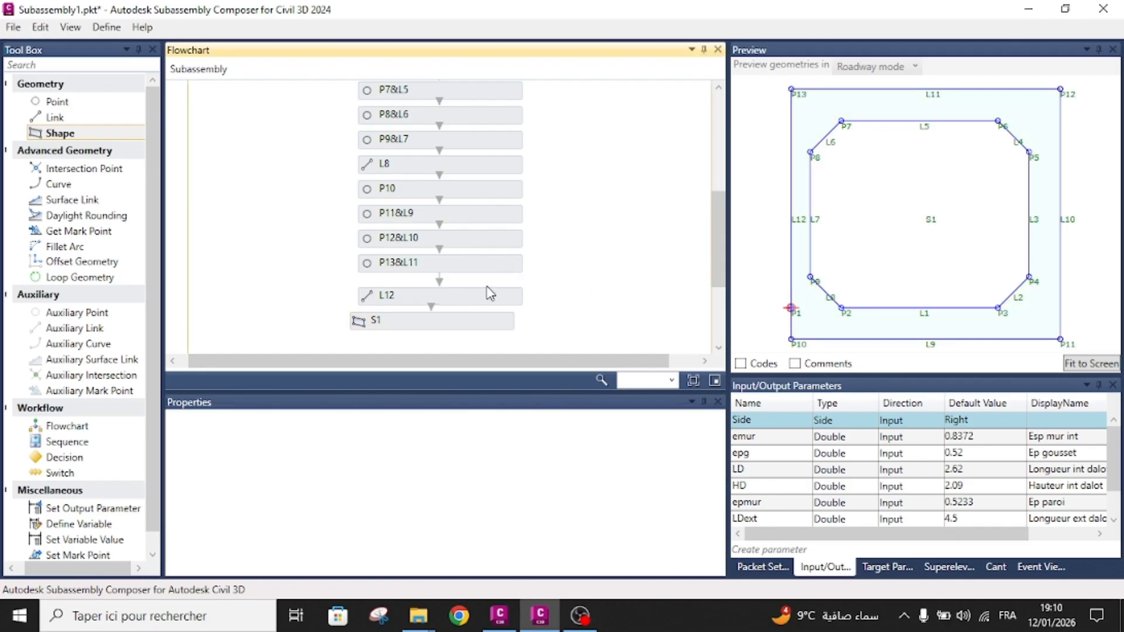
- Assign the quoted point code "PT Axe dalot" to point P1
click(482, 320)
click(531, 299)
scroll(471, 234, up, 5)
click(471, 221)
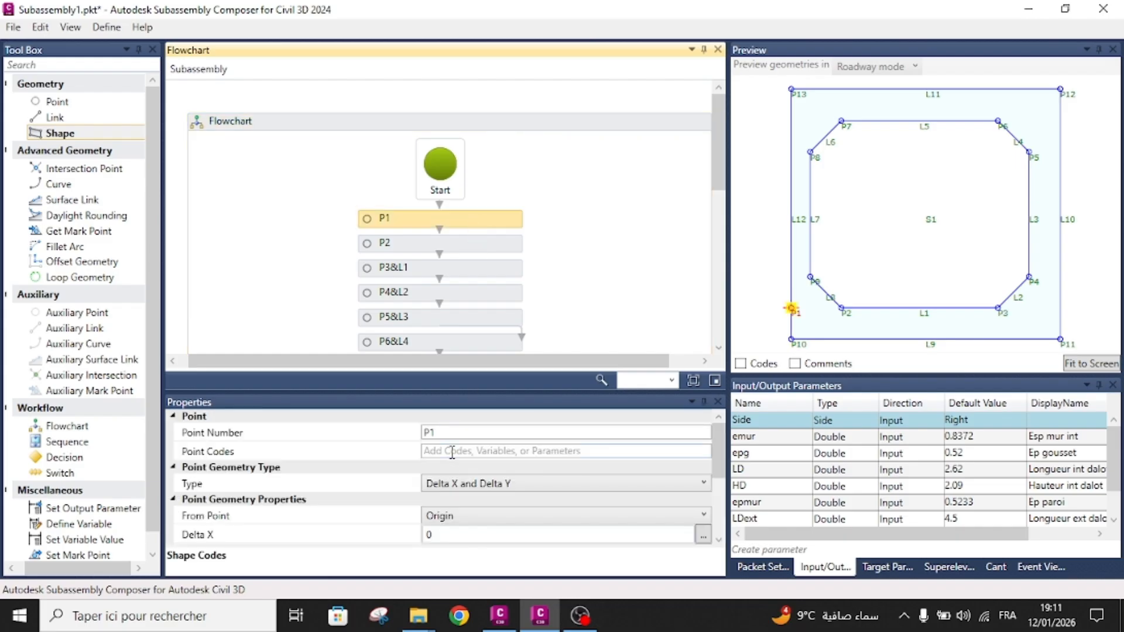
click(452, 451)
text("Axe)
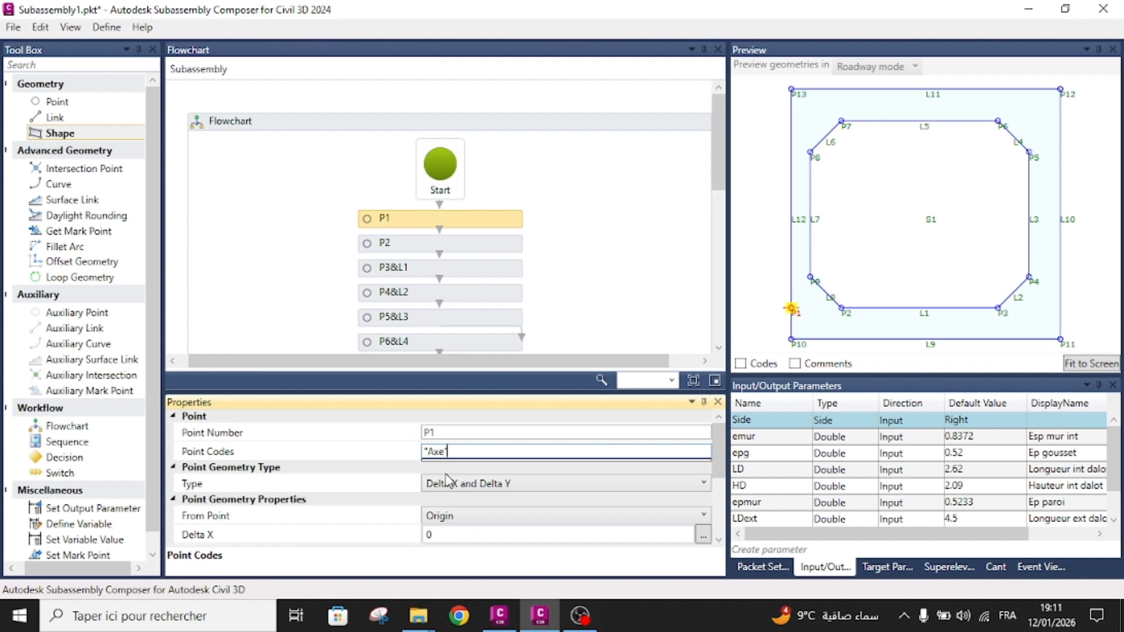
text(dalot)
click(428, 451)
text(PT)
key(BackSpace)
key(BackSpace)
key(BackSpace)
text(PT)
click(597, 298)
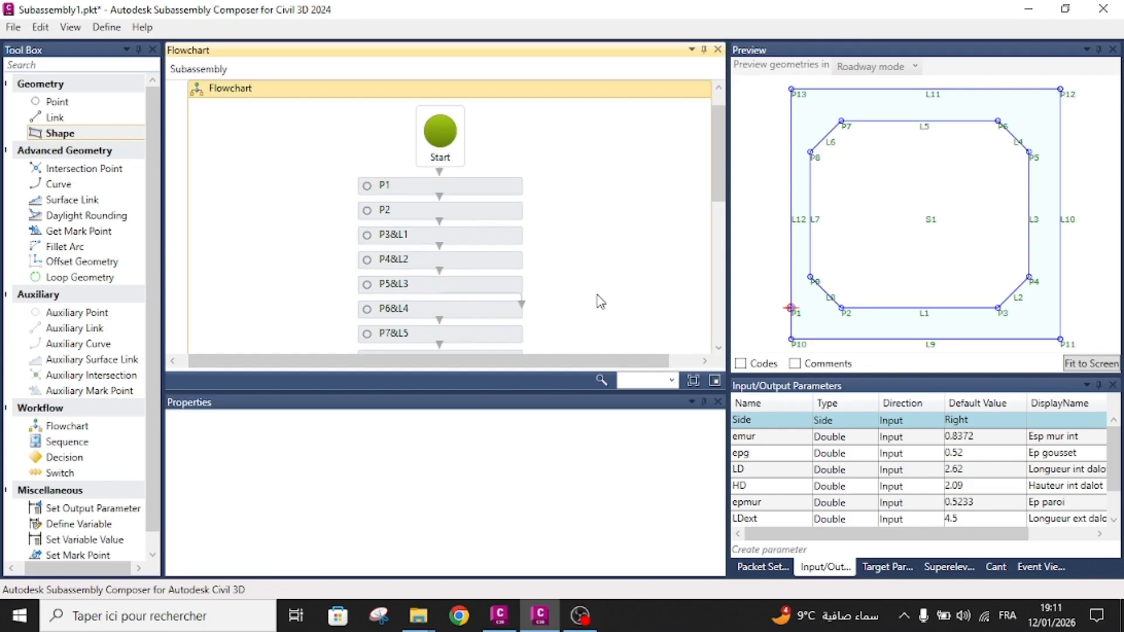
- Assign the quoted point code "Pt dalot bas" to point P2 and copy that code
click(486, 216)
click(447, 451)
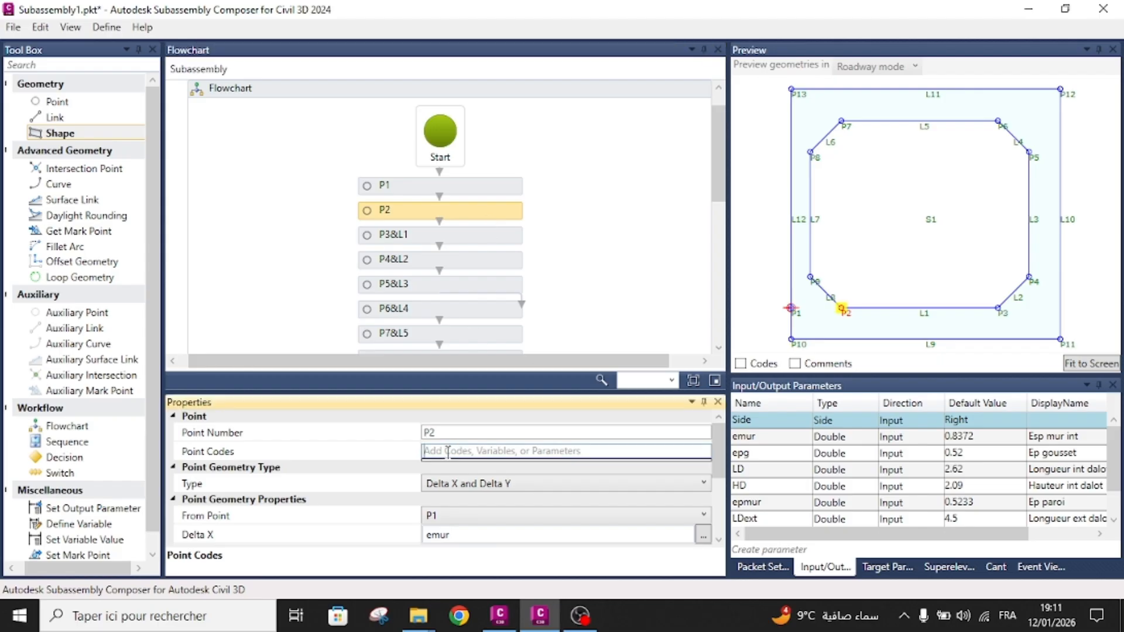
text("P)
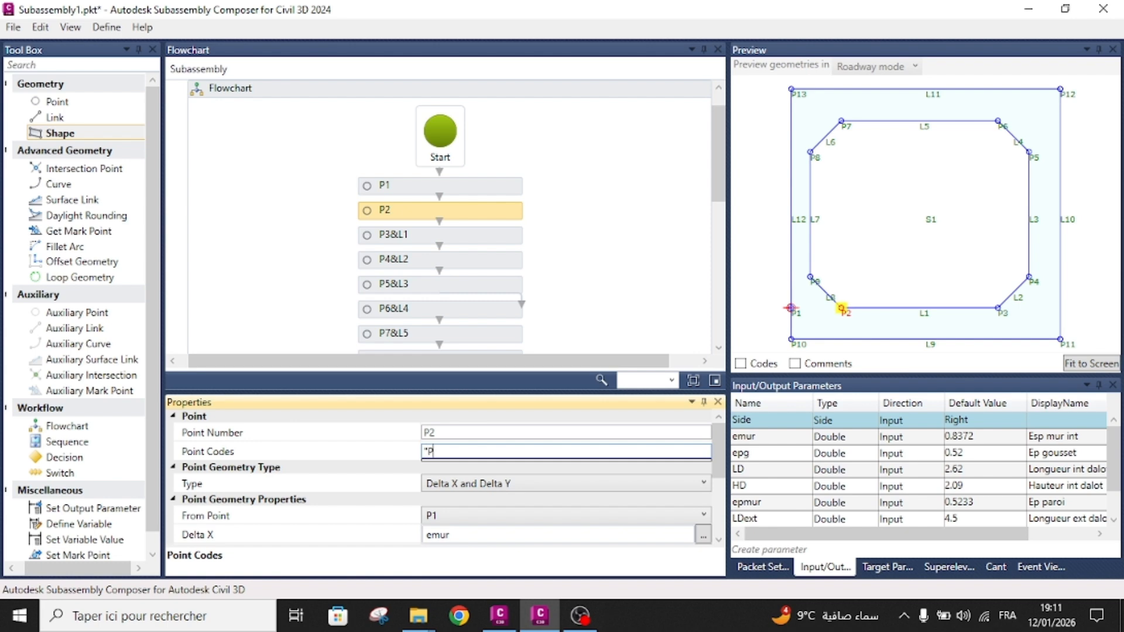
text(bas)
key(ctrl+a)
key(ctrl+c)
click(403, 449)
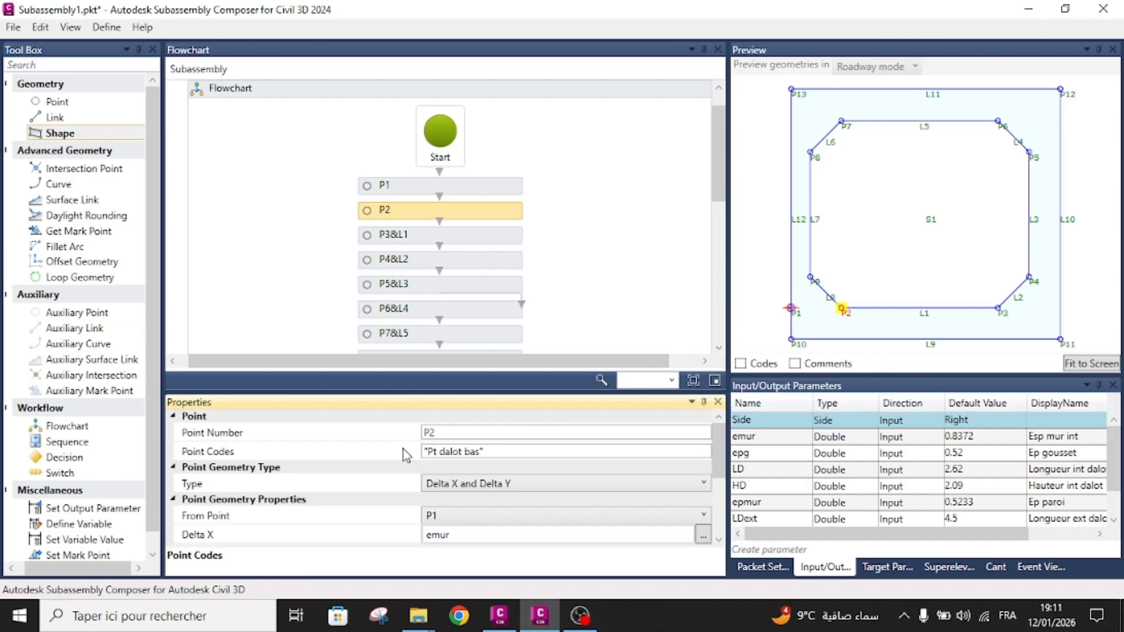
- Reuse the copied point code "Pt dalot bas" for points P3 and P4
click(508, 237)
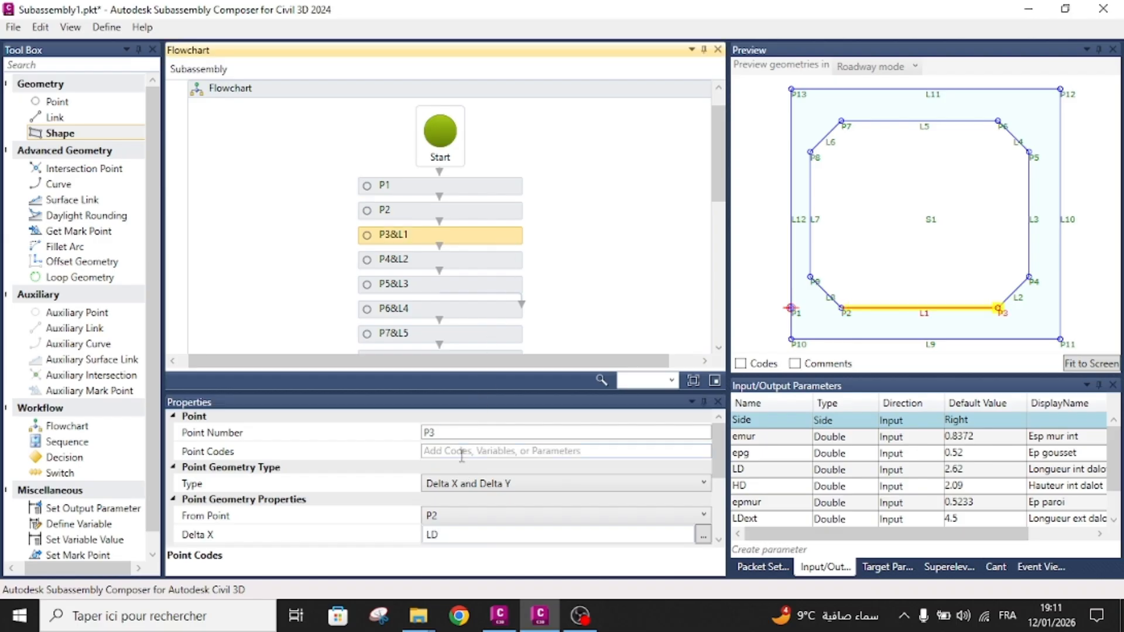
click(461, 452)
key(ctrl+v)
click(351, 446)
click(475, 261)
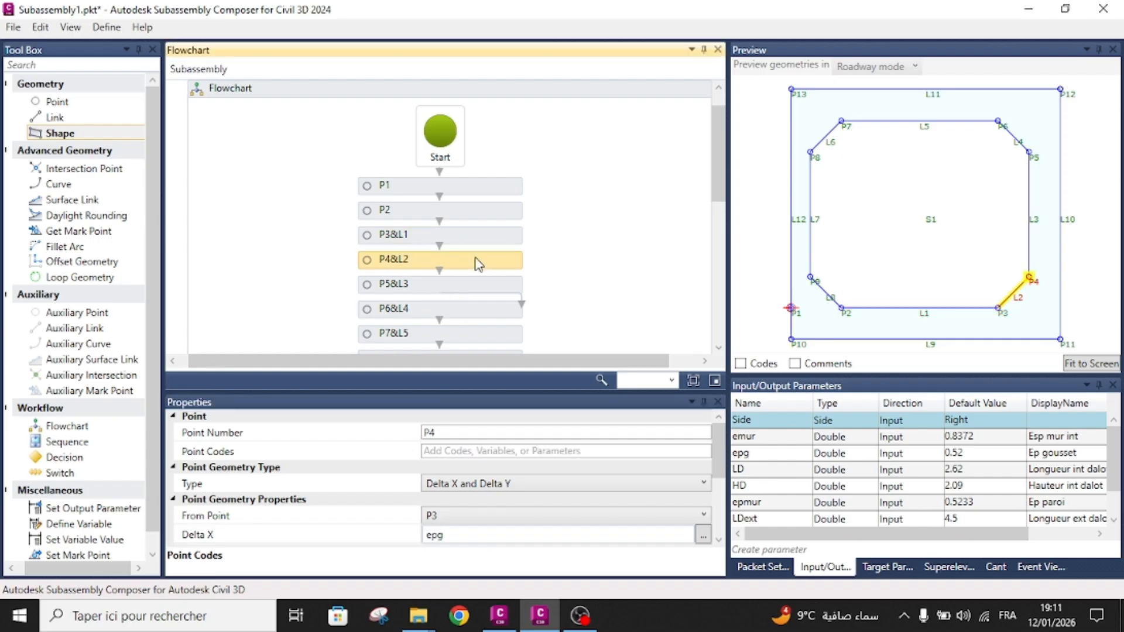
click(461, 451)
key(ctrl+v)
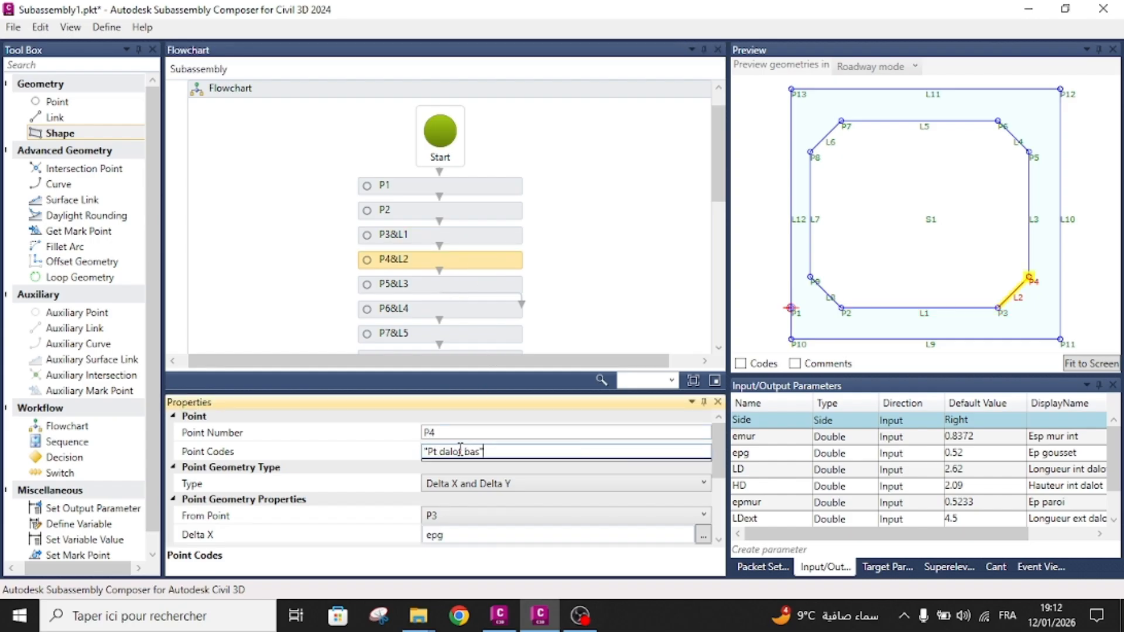
click(590, 280)
- Assign the quoted point code "Pt dalot haut" to point P5 by adapting the copied code
click(493, 289)
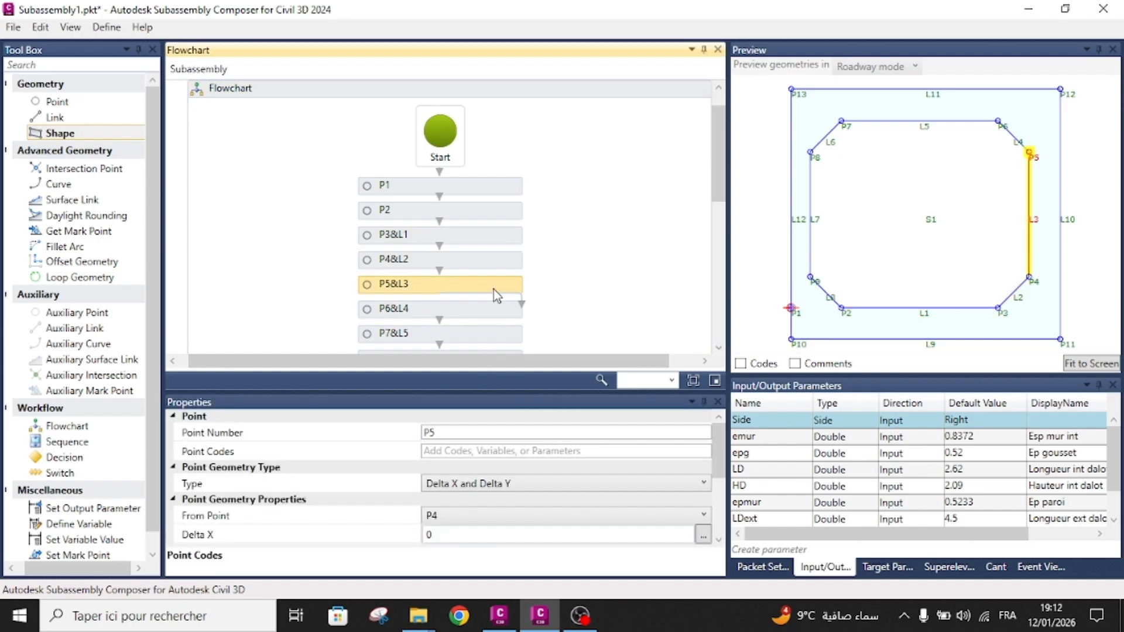
click(441, 451)
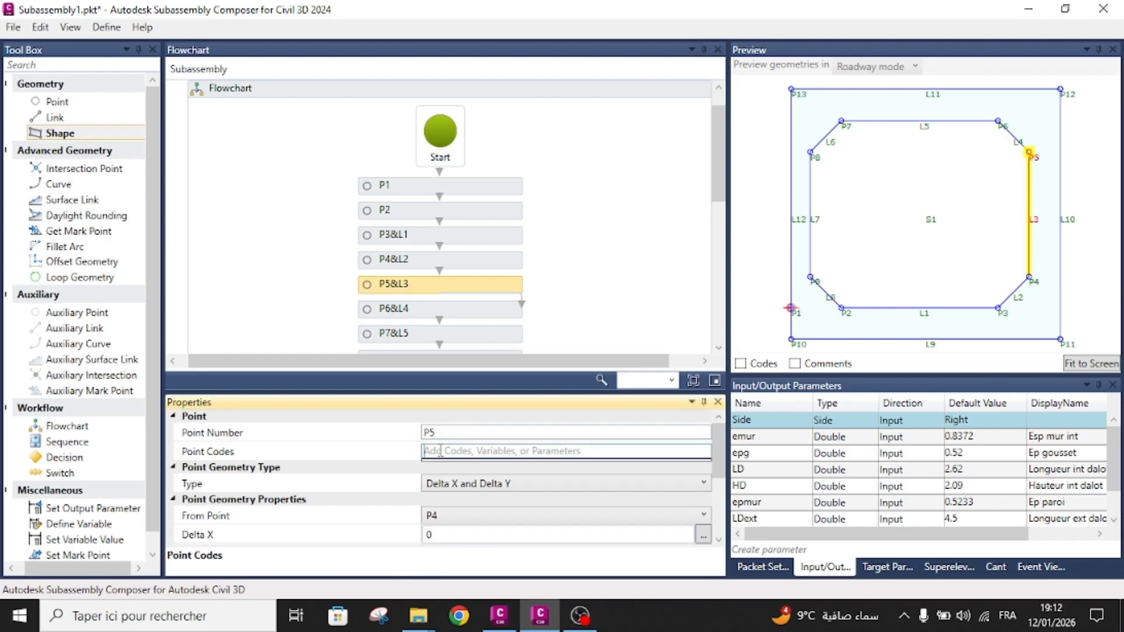
key(ctrl+v)
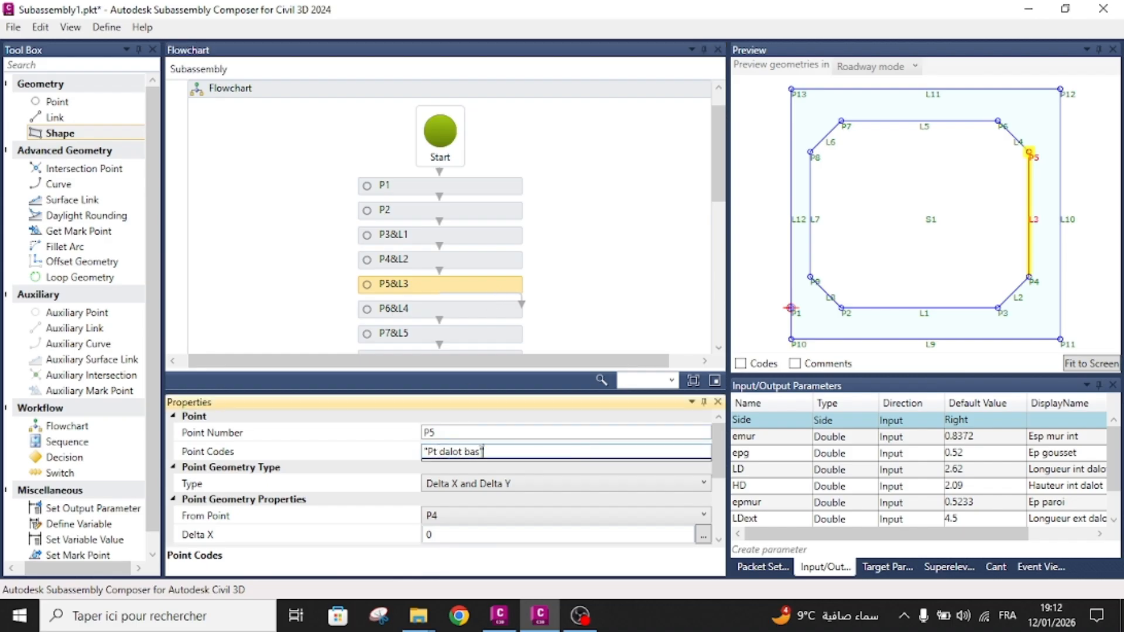
key(BackSpace)
key(BackSpace)
key(BackSpace)
text(haut)
- Assign the copied point code "Pt dalot bas" to points P6 and P7
click(441, 311)
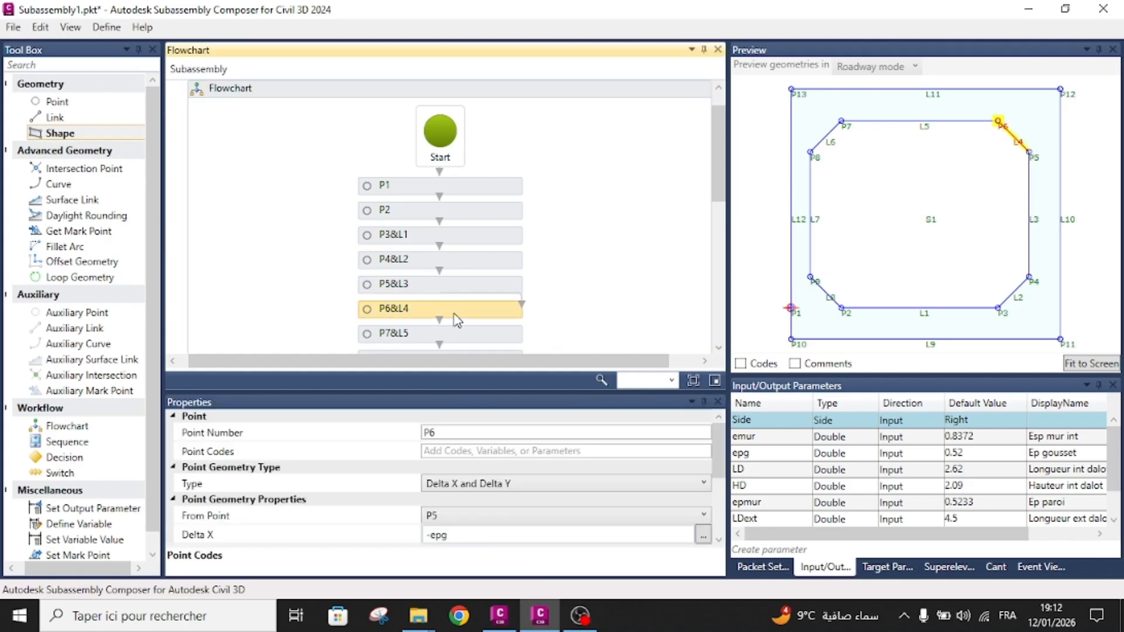
click(462, 454)
key(ctrl+v)
key(Return)
scroll(471, 326, down, 3)
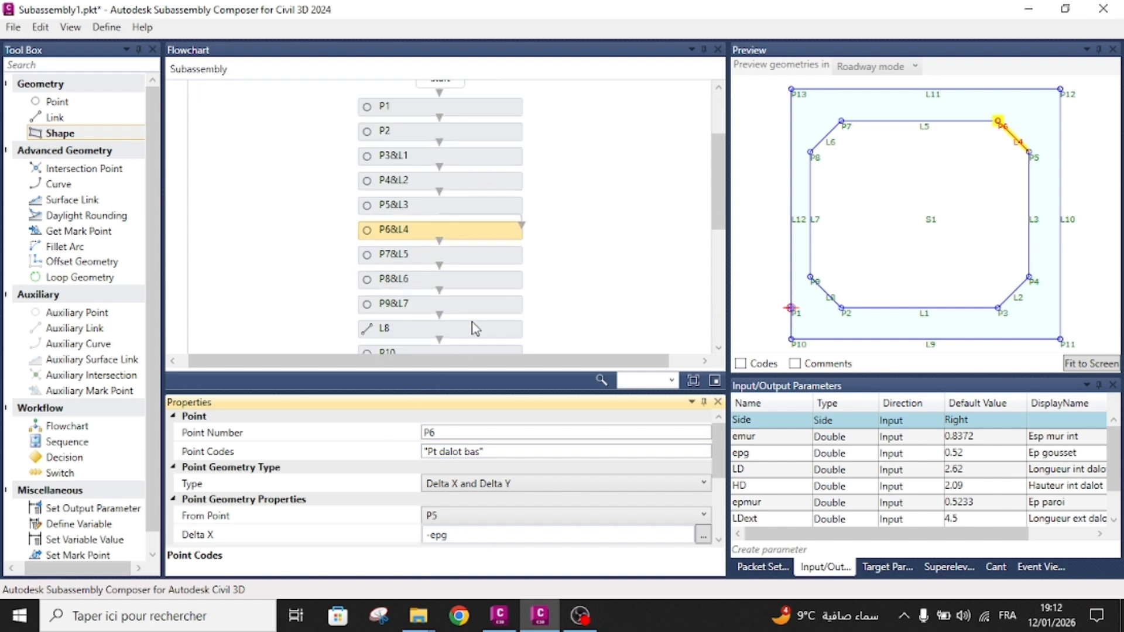
click(481, 255)
click(446, 453)
key(ctrl+v)
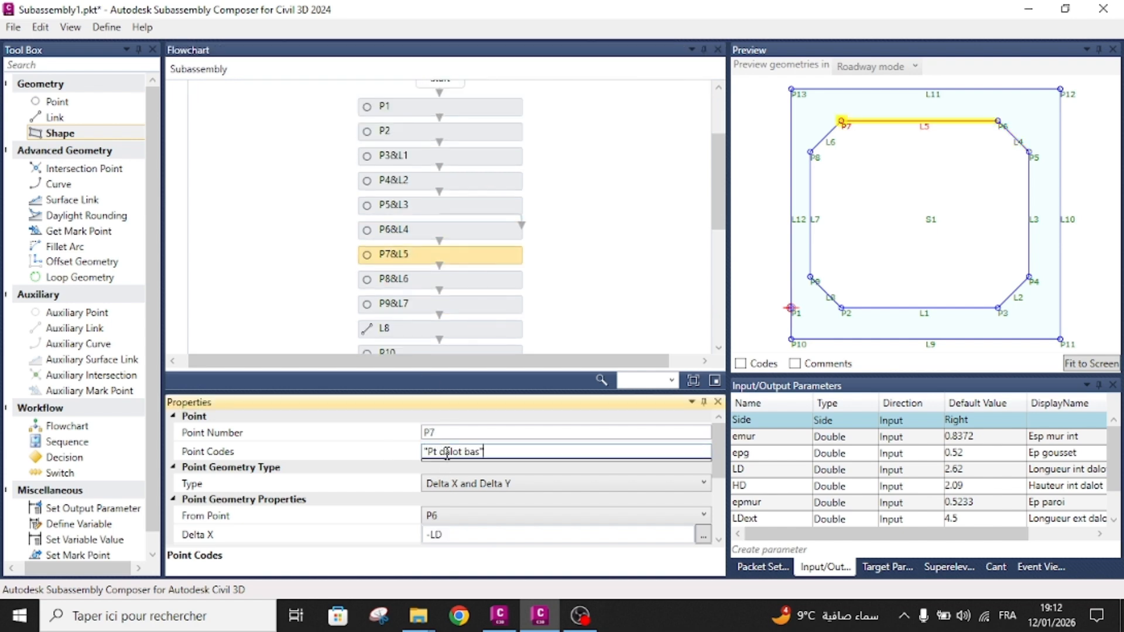
click(536, 285)
- Enter the point code "Pt dalot bas" for points P8 and P9
click(503, 281)
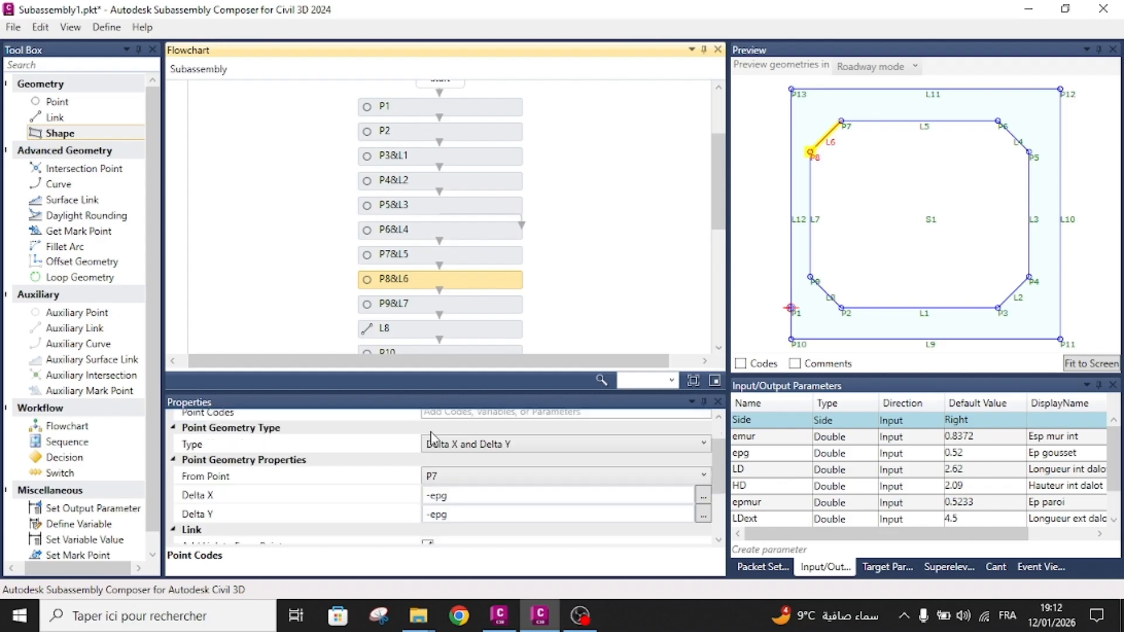
click(435, 454)
text("Pt dalot bas")
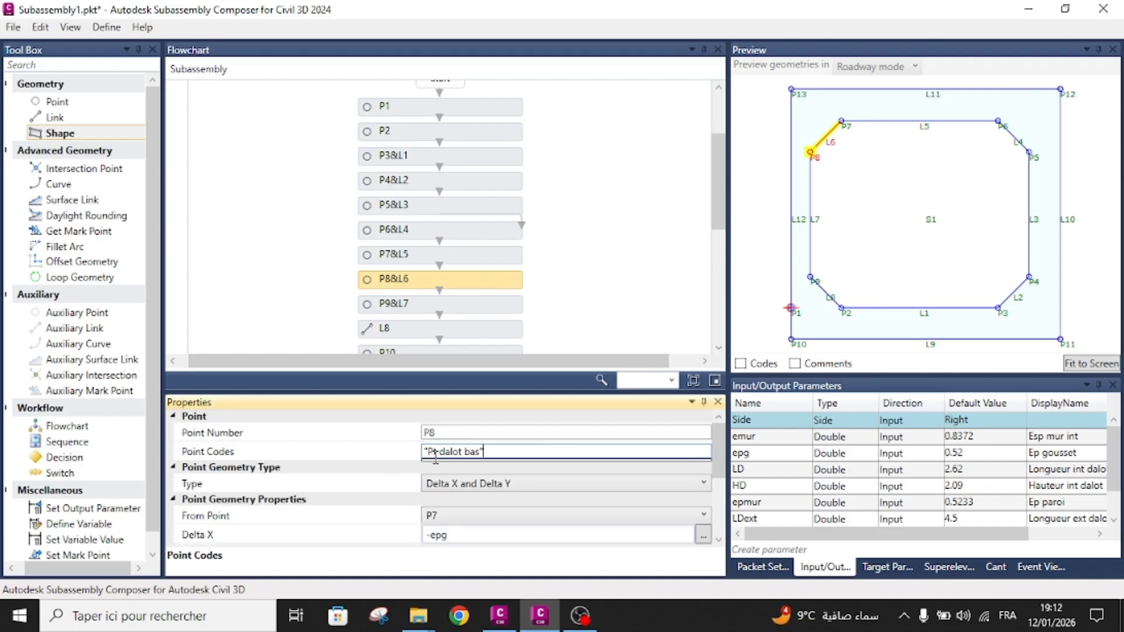
click(574, 267)
scroll(474, 310, down, 1)
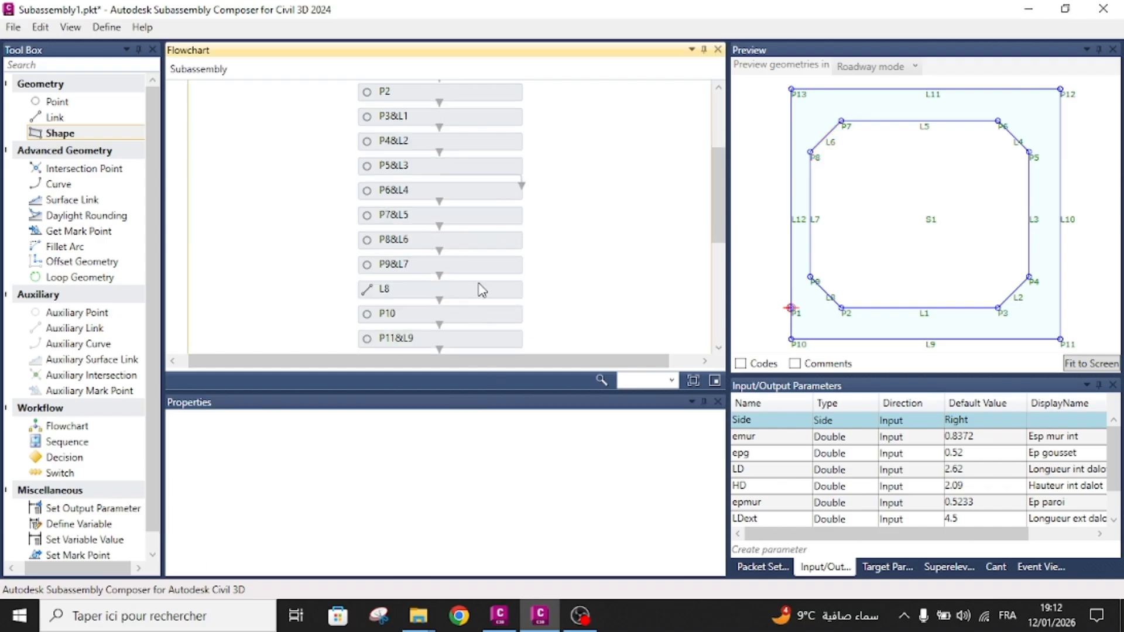
click(490, 266)
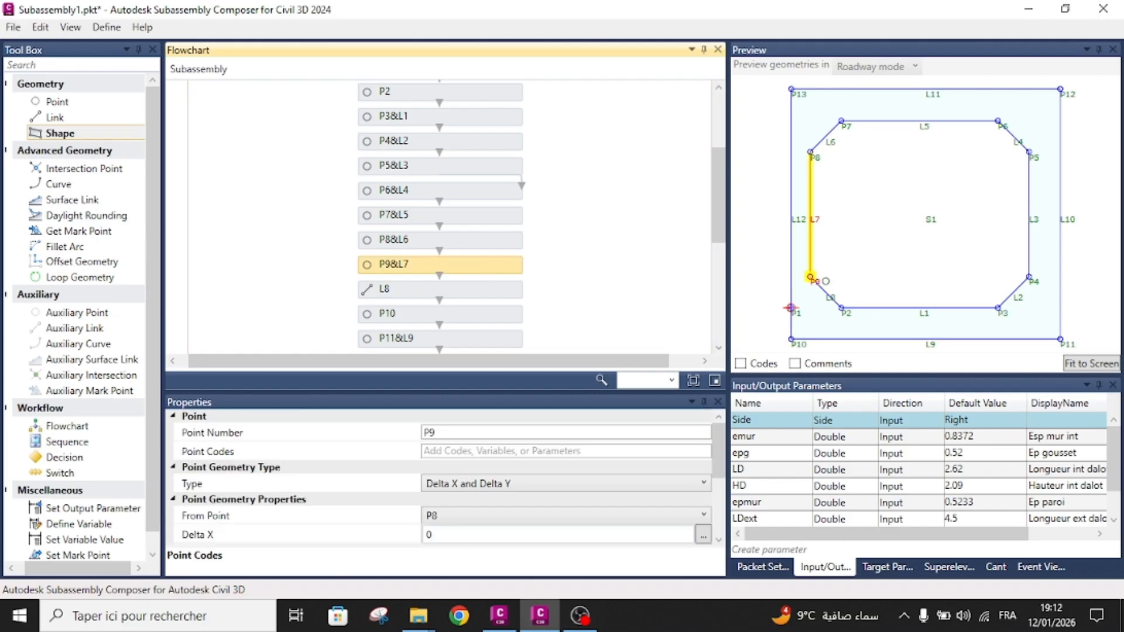
click(427, 451)
text(")
text("Pt dalot bas")
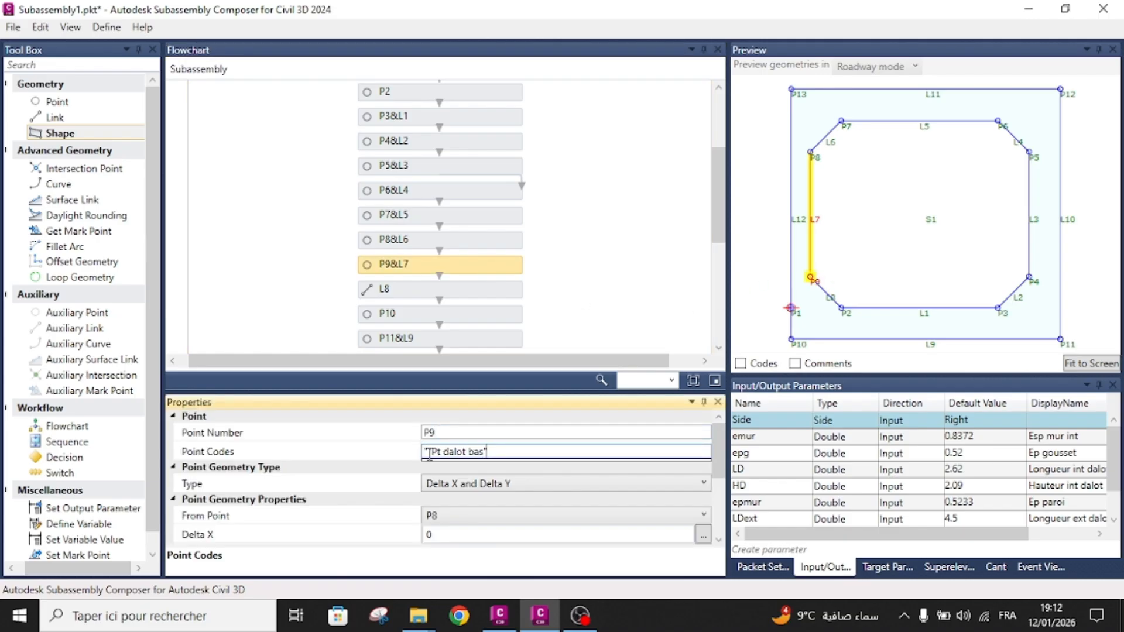
click(559, 313)
- Assign the quoted link code "lg gousset" to link L8 and copy that code
click(502, 294)
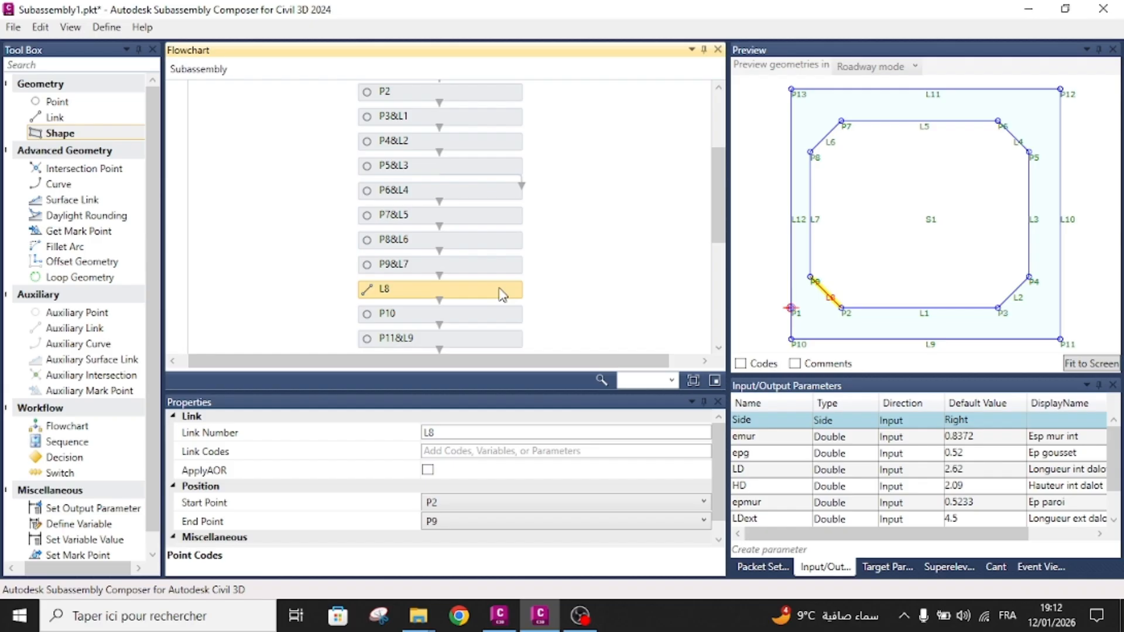
click(486, 318)
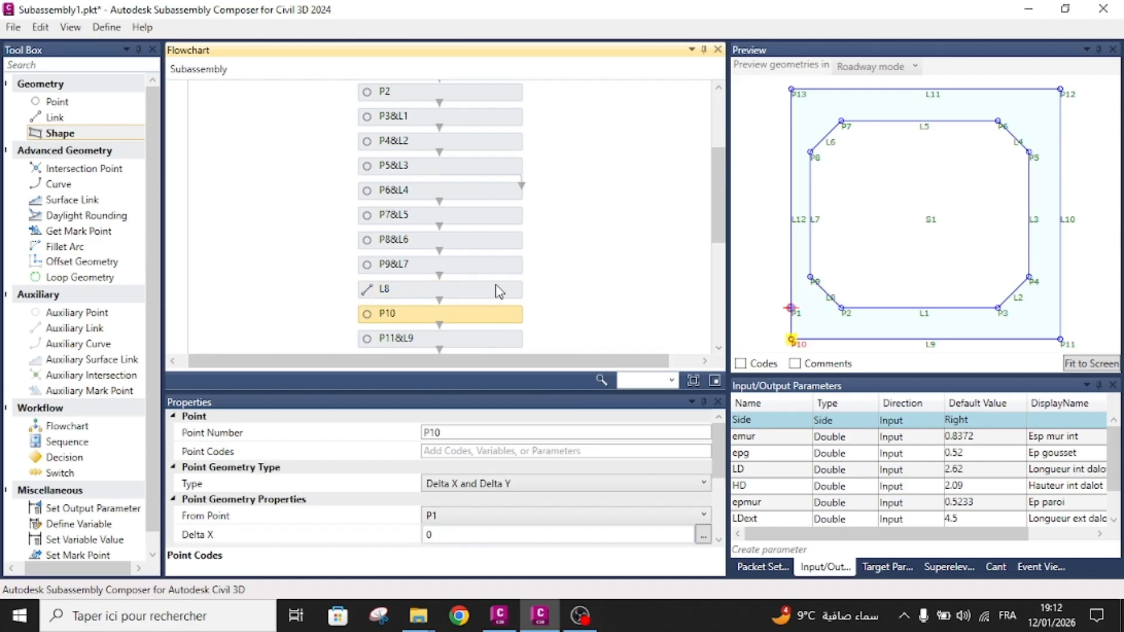
click(497, 291)
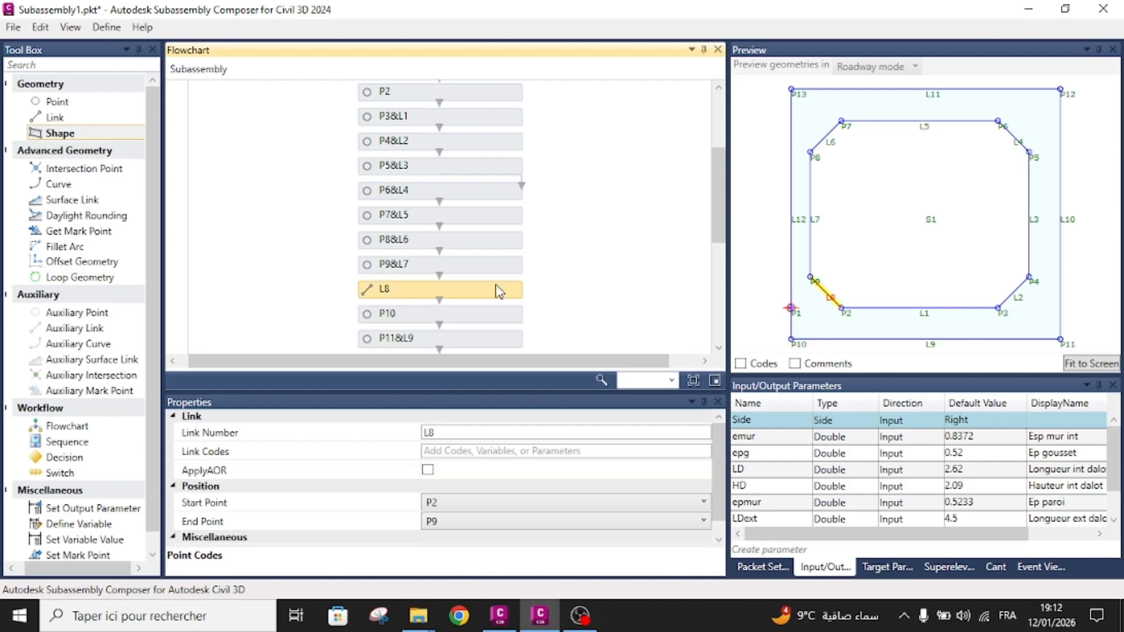
click(449, 450)
text(")
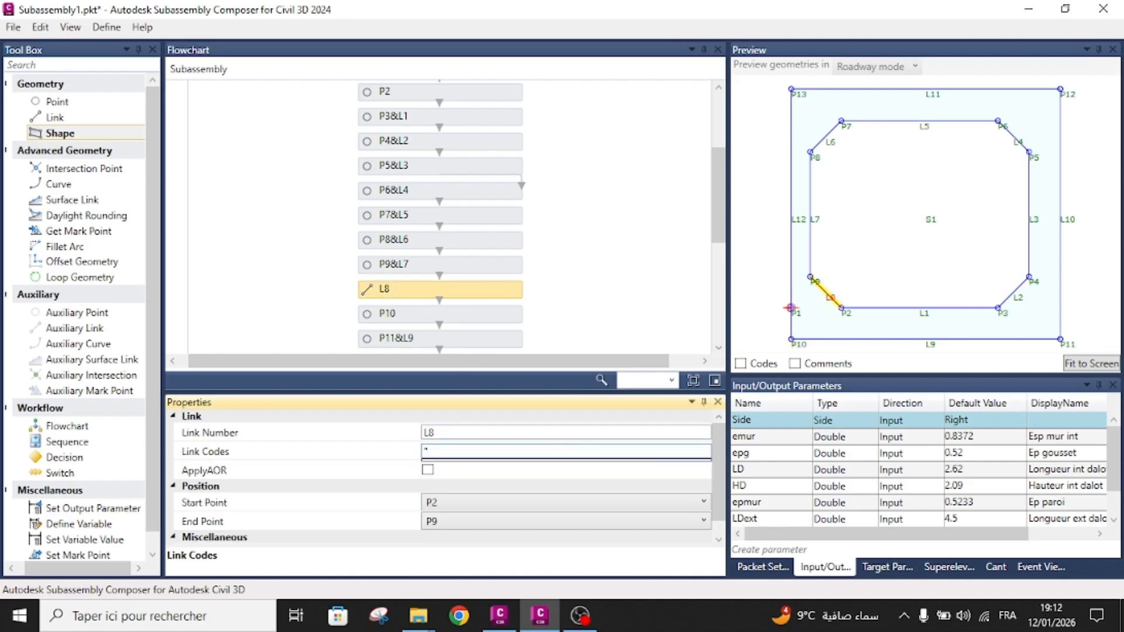
text(lg gousset")
key(Return)
key(ctrl+c)
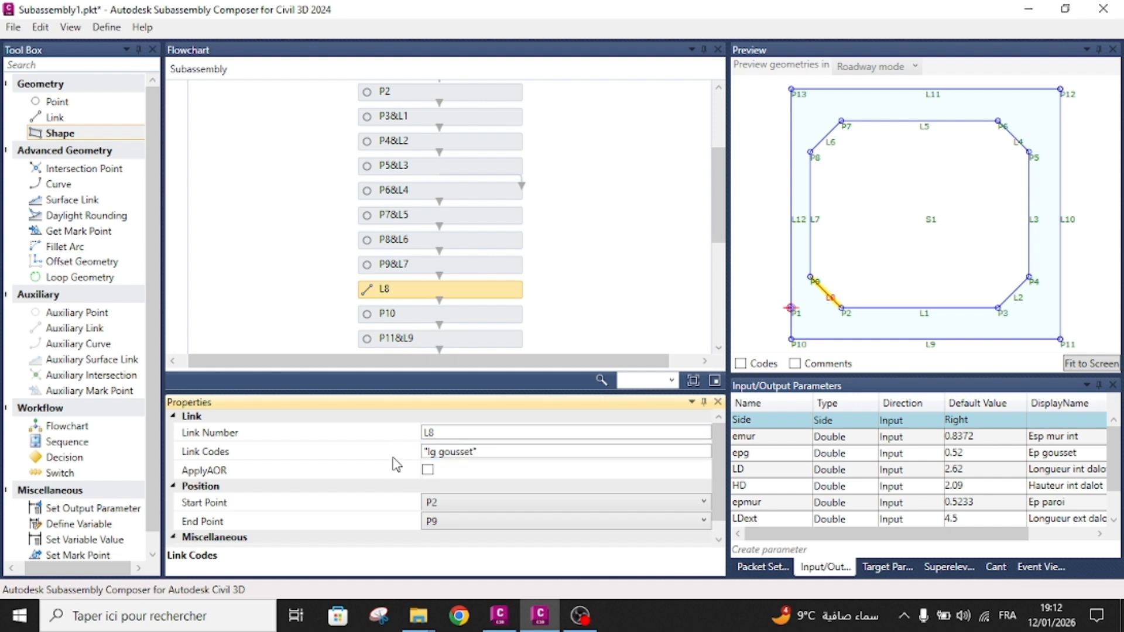
click(542, 264)
- Apply the copied link code "lg gousset" to link L2, defined with point P4
scroll(459, 248, up, 1)
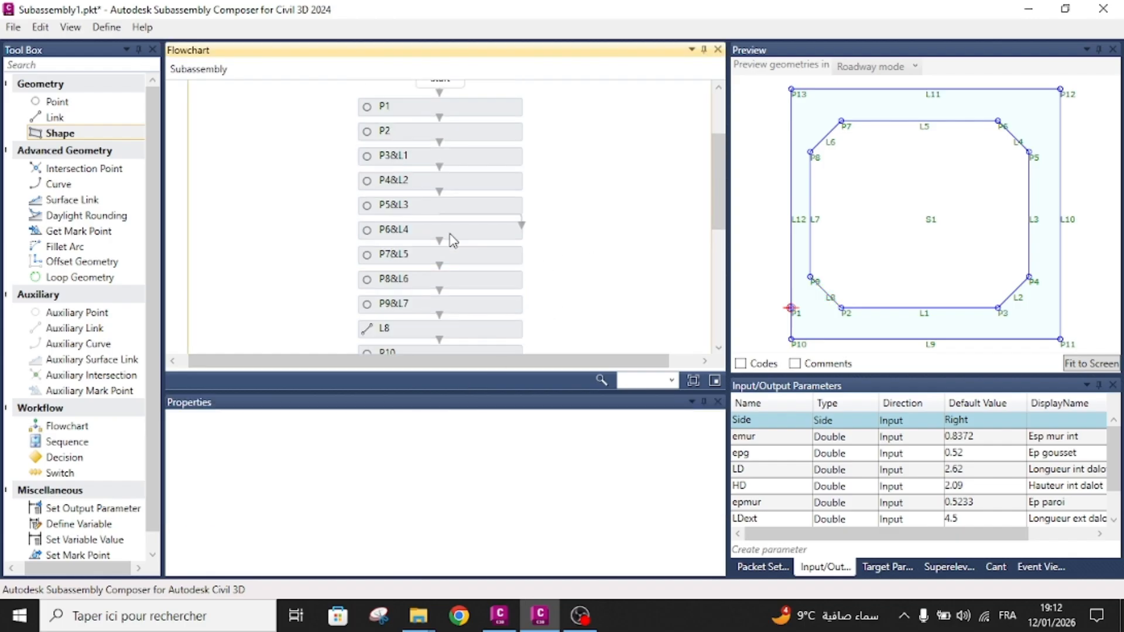
click(482, 158)
click(489, 181)
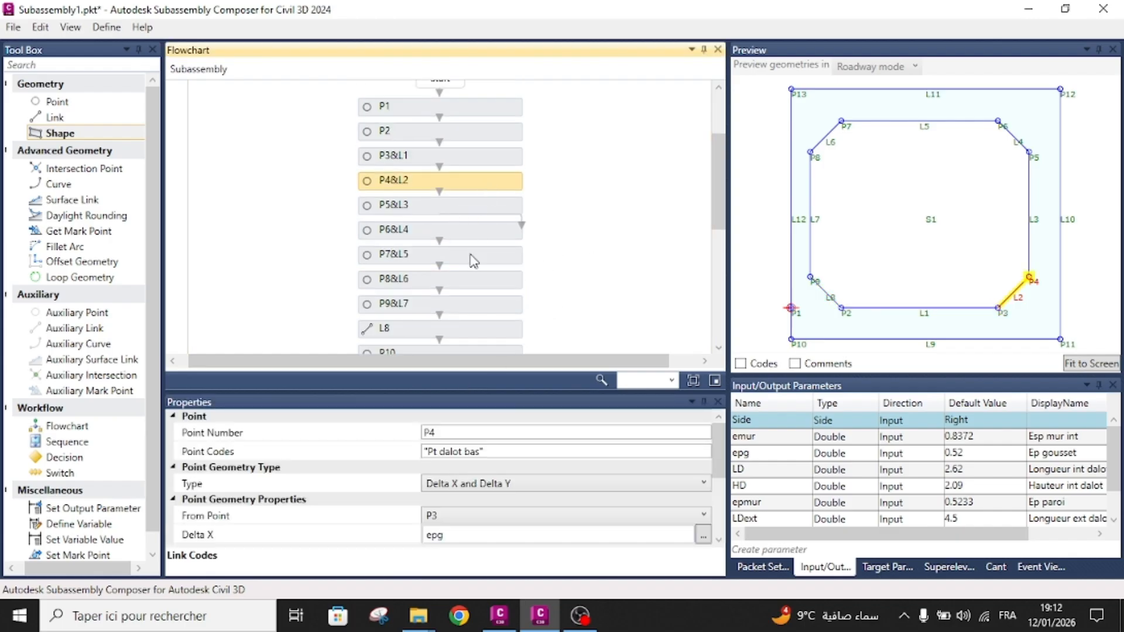
scroll(457, 494, down, 2)
scroll(456, 495, down, 1)
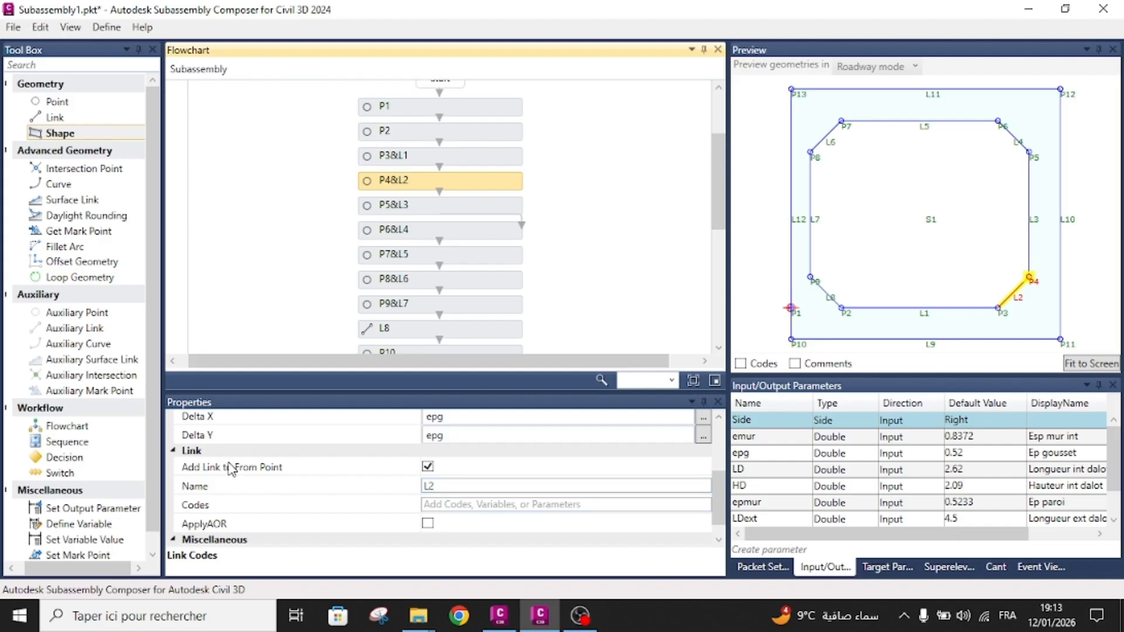
click(461, 504)
key(ctrl+v)
click(358, 511)
click(571, 265)
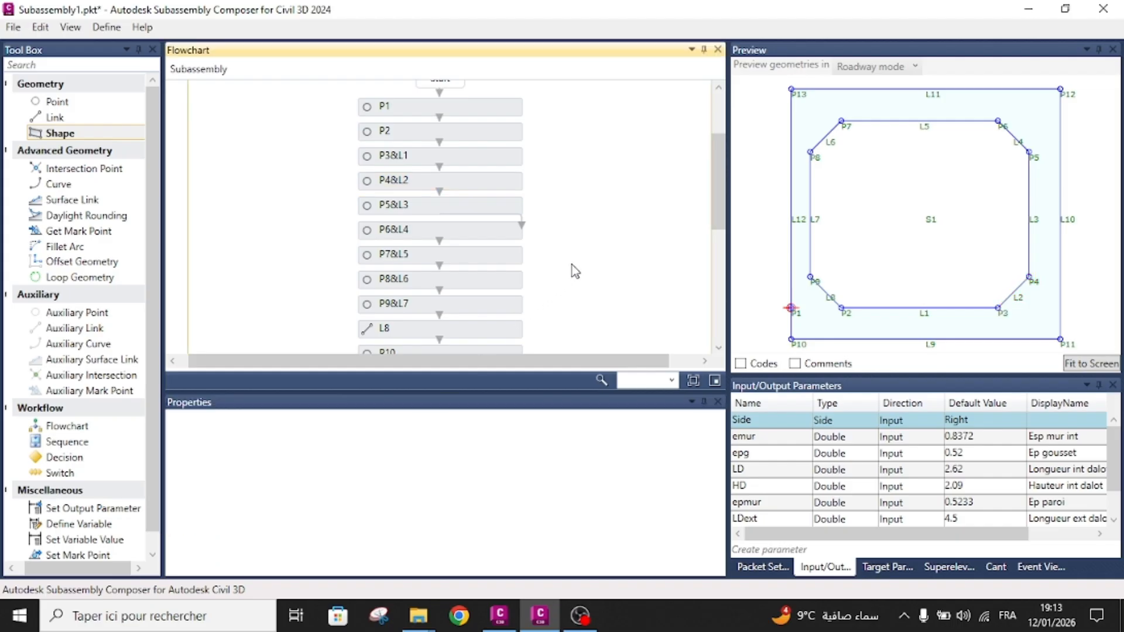
- Give link L4, defined with point P6, the same gousset link code as L8
click(507, 208)
scroll(455, 417, down, 1)
click(476, 233)
click(430, 486)
text("Ep gousset")
click(403, 479)
- Give link L6, defined with point P8, the same gousset link code as L8
click(507, 264)
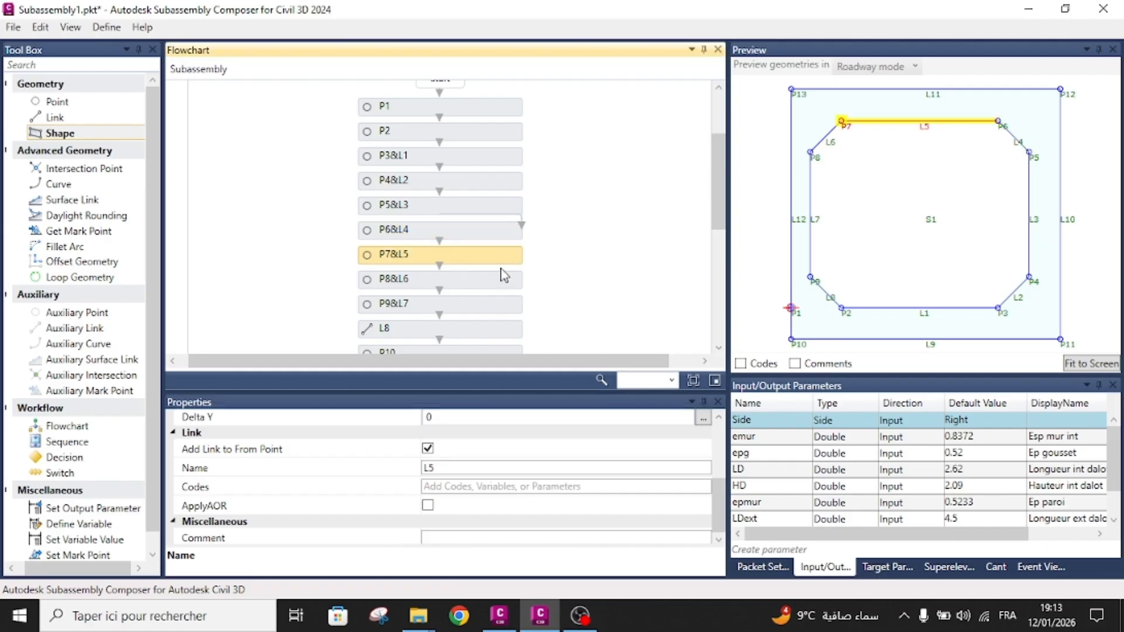
click(503, 280)
click(467, 490)
text("gousset")
click(388, 455)
click(568, 302)
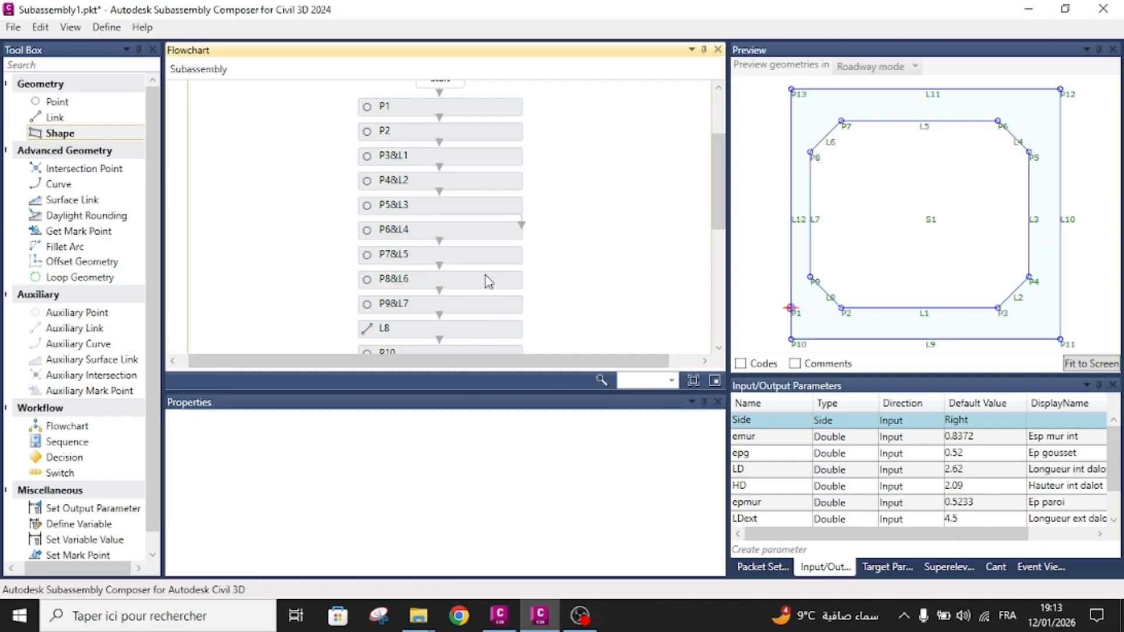
- Assign the quoted point code "PT Dalot ext" to point P10 and copy that code
scroll(505, 289, down, 1)
click(462, 293)
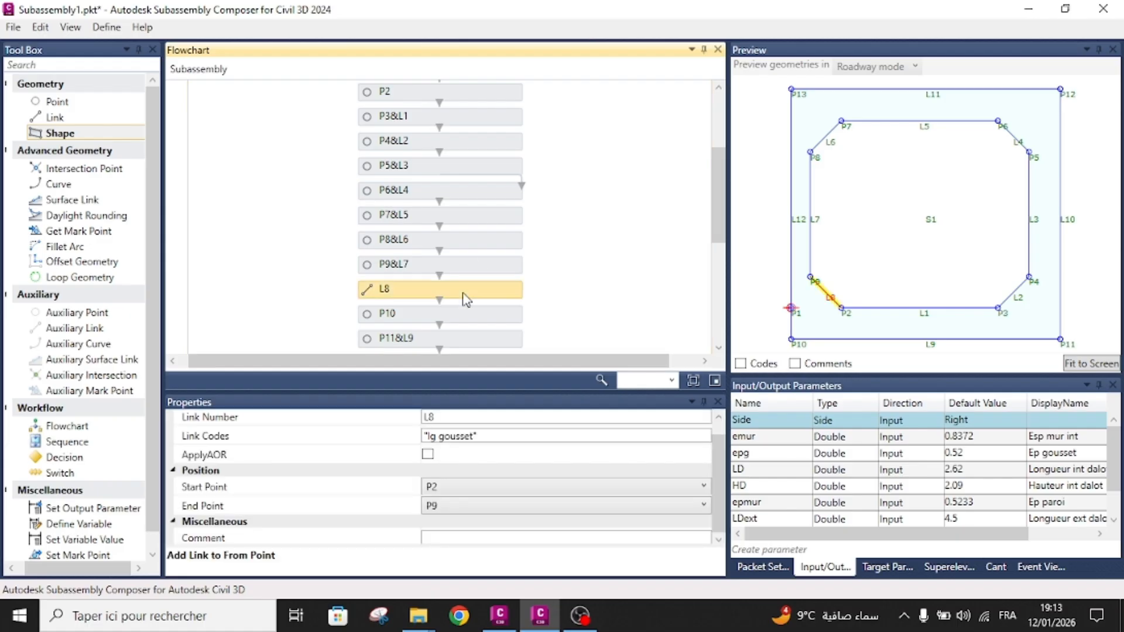
click(559, 253)
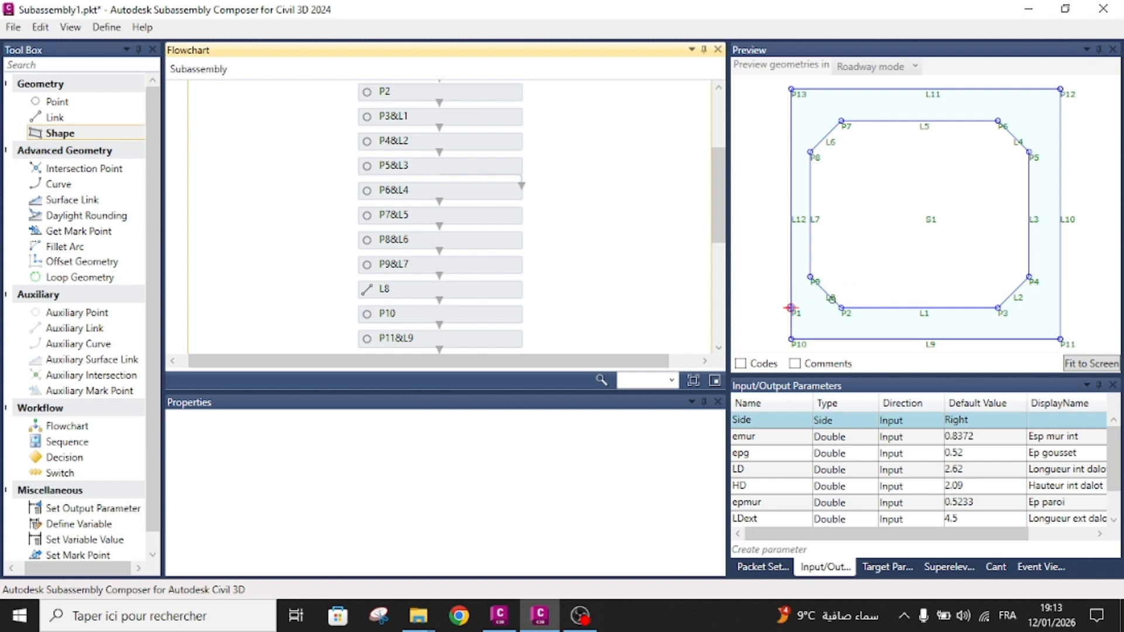
scroll(483, 262, down, 3)
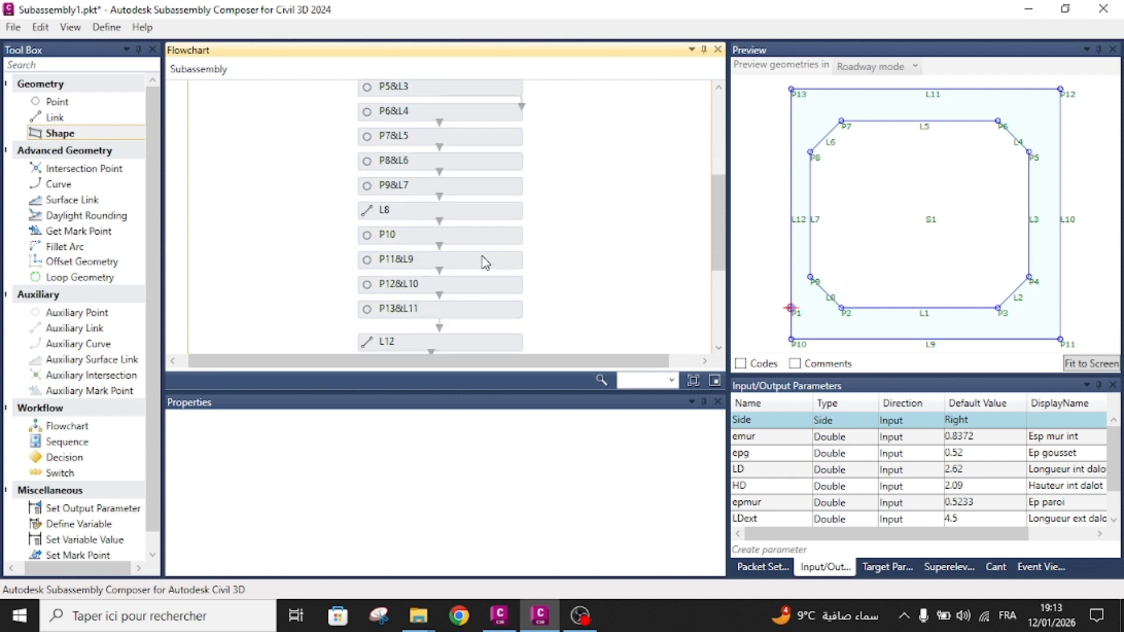
click(491, 236)
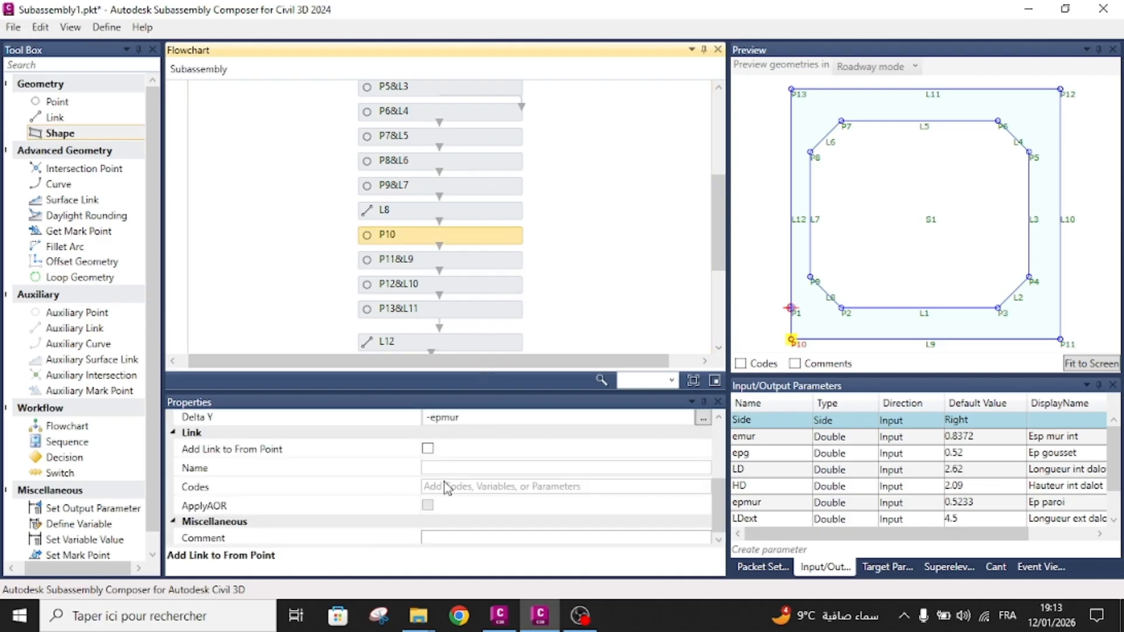
scroll(446, 484, up, 1)
scroll(447, 487, up, 2)
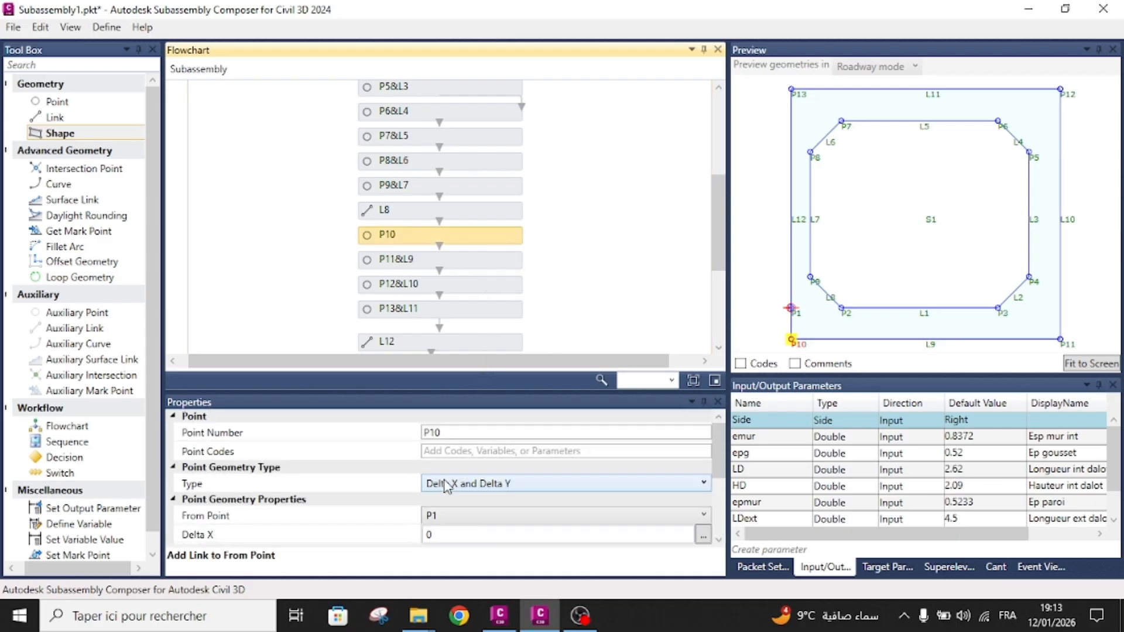
click(453, 451)
text("Fon)
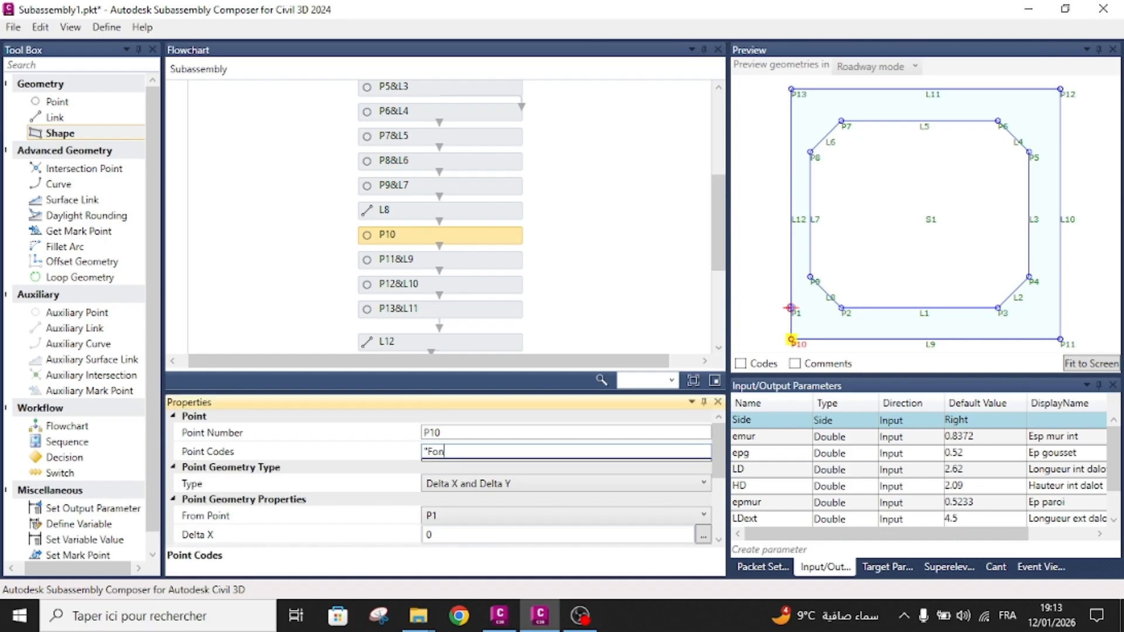
key(BackSpace)
key(BackSpace)
text(PT Dalot ext)
key(Return)
key(ctrl+c)
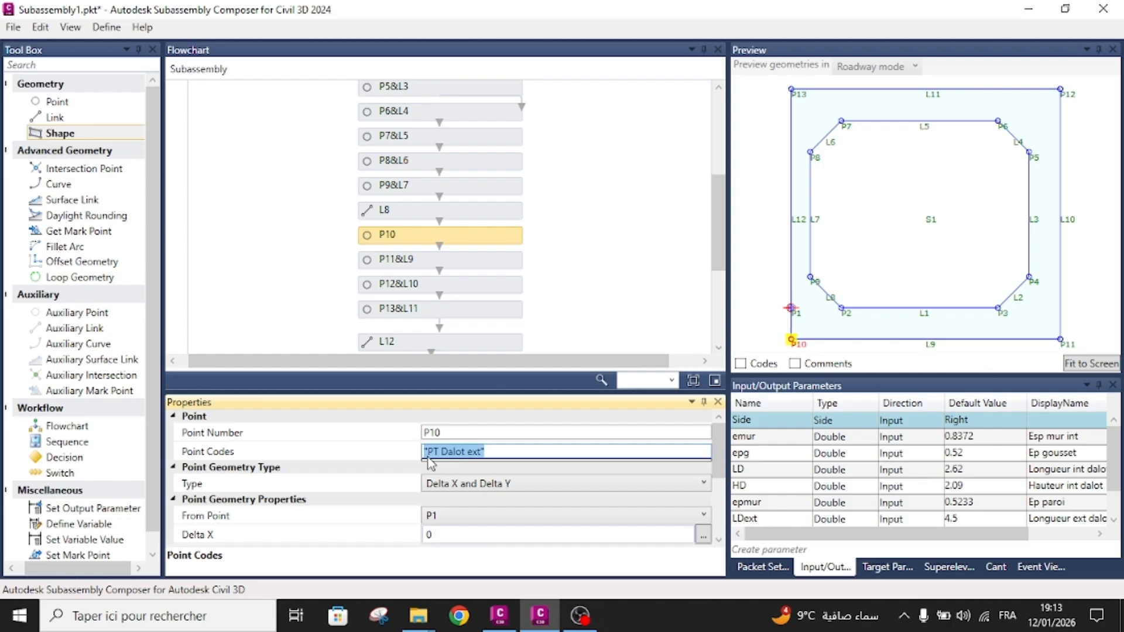
- Apply the copied point code "PT Dalot ext" to the other outer corner points P11, P12 and P13
click(371, 459)
click(471, 264)
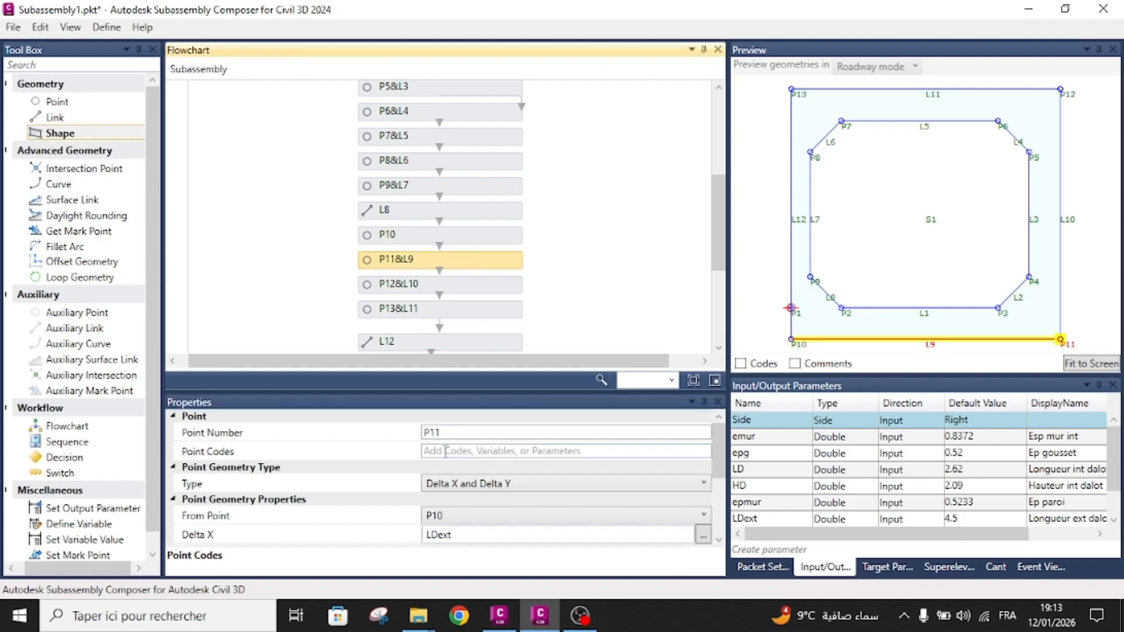
click(444, 455)
key(ctrl+v)
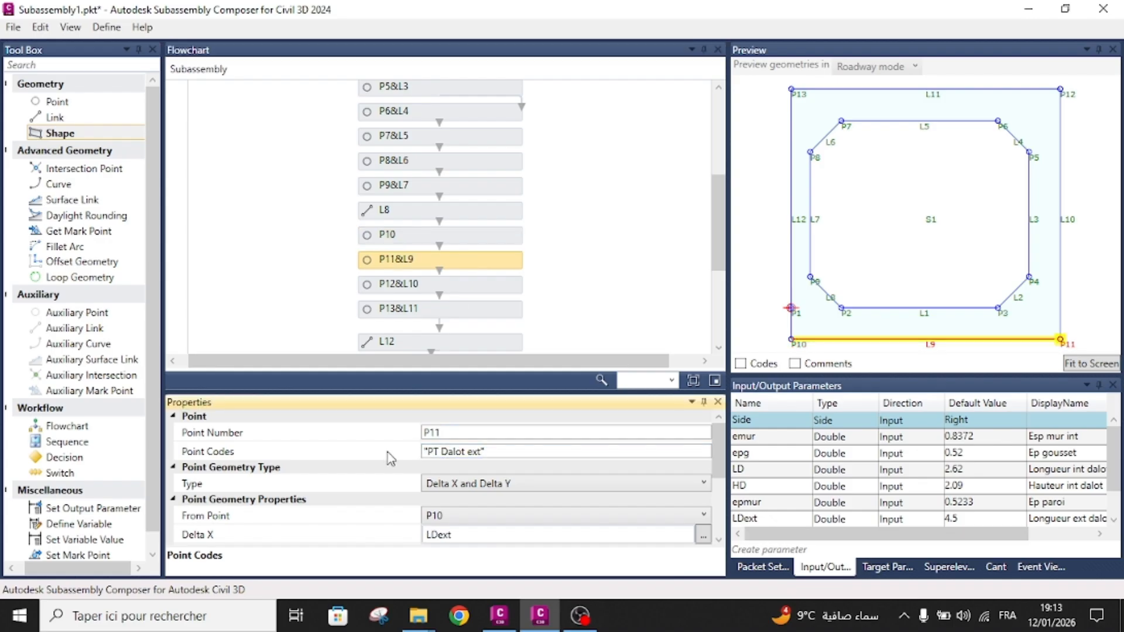
click(485, 290)
click(434, 456)
key(ctrl+v)
click(472, 310)
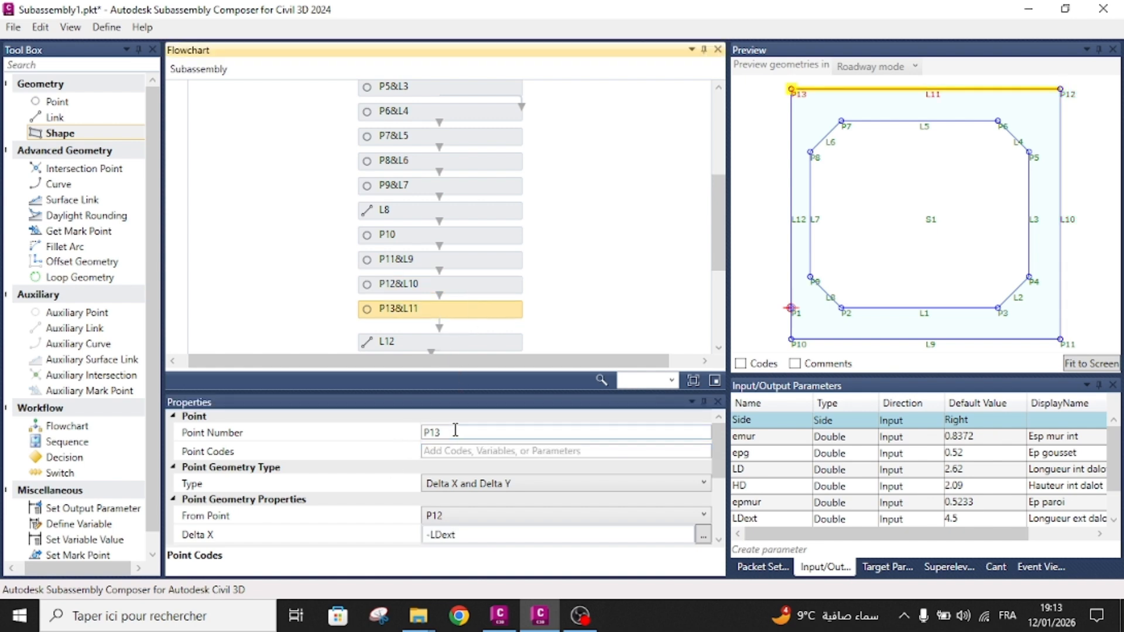
click(452, 452)
key(ctrl+v)
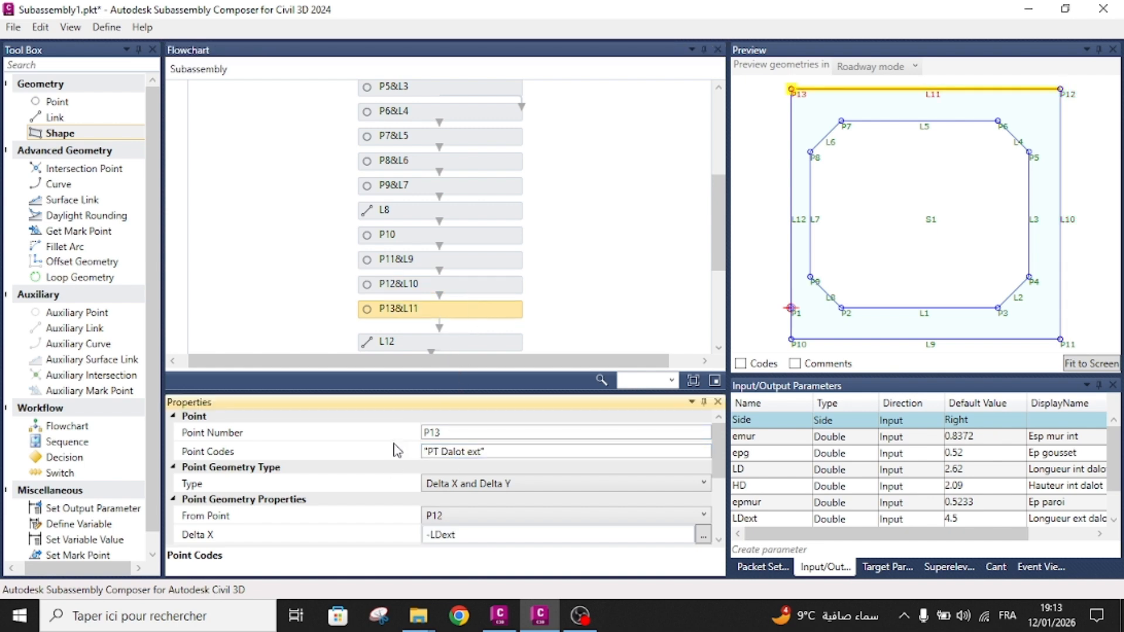
click(605, 285)
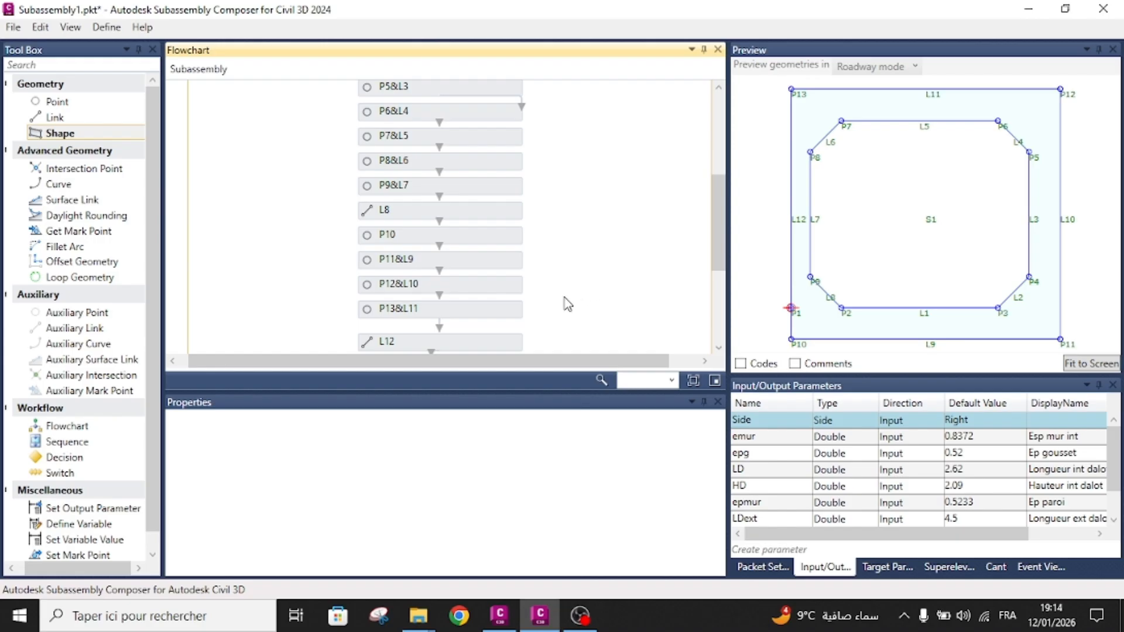
- Assign the quoted link code "Lg hauteur dalot ext" to link L12 and copy that code
scroll(527, 292, down, 1)
click(507, 302)
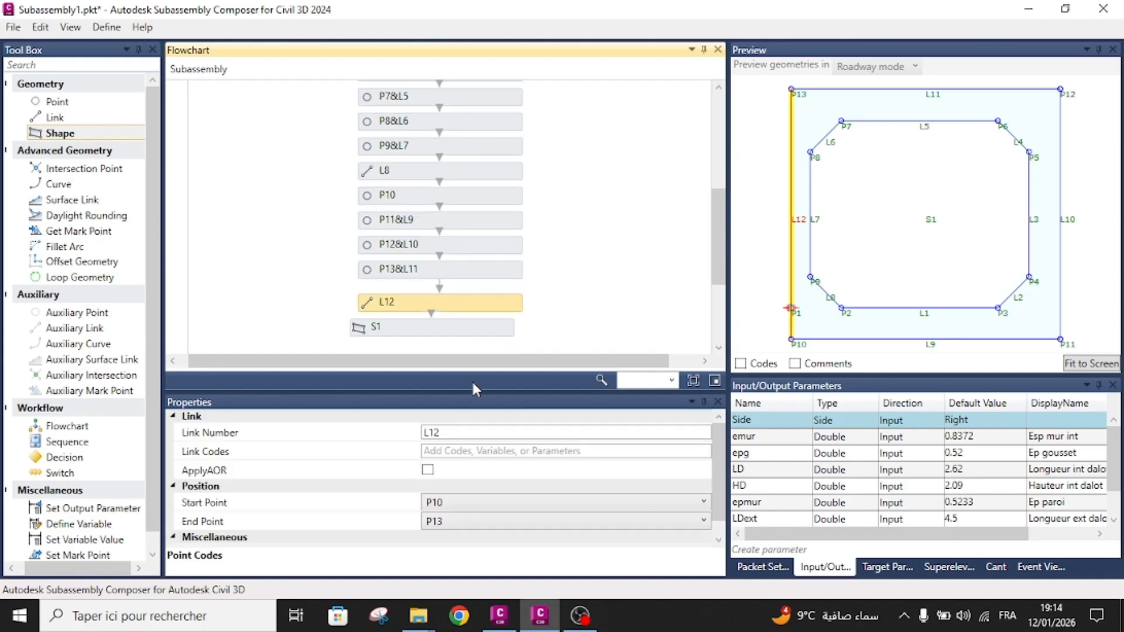
click(445, 451)
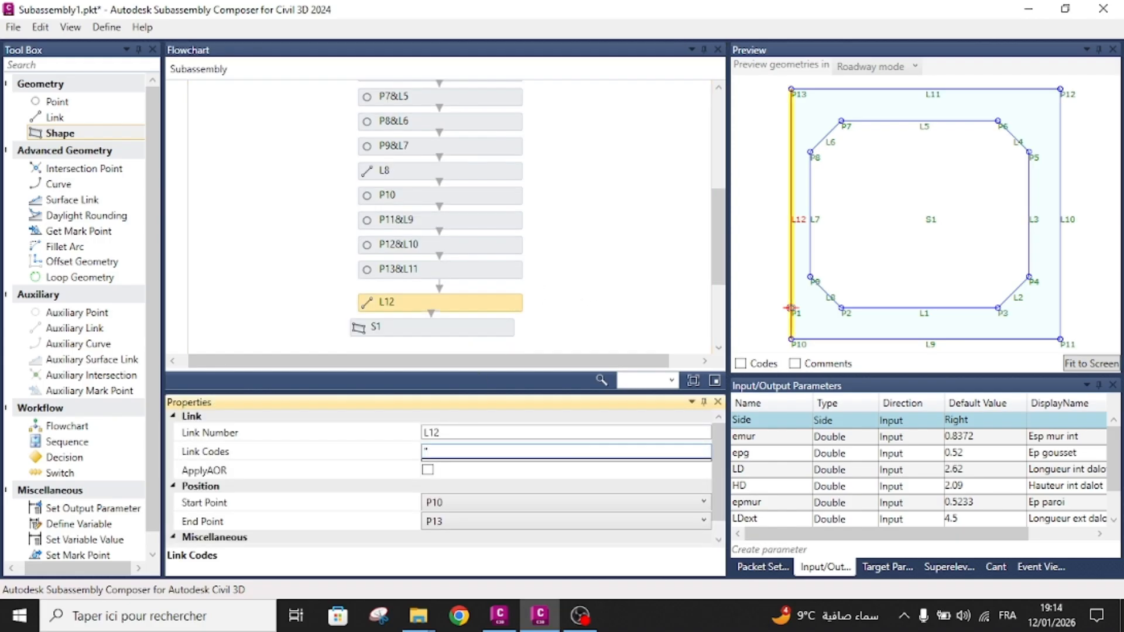
text("Lo)
text( hauteur dalot)
key(ctrl+a)
key(ctrl+c)
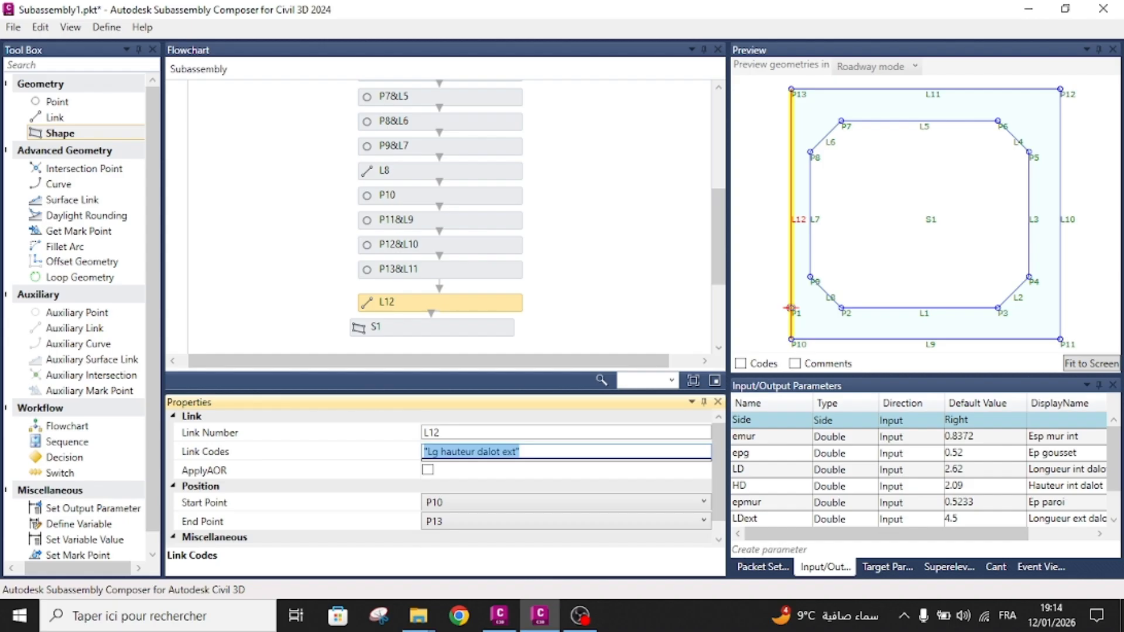
- Apply the copied link code "Lg hauteur dalot ext" to link L10, defined with point P12
click(584, 279)
click(471, 194)
scroll(454, 458, down, 6)
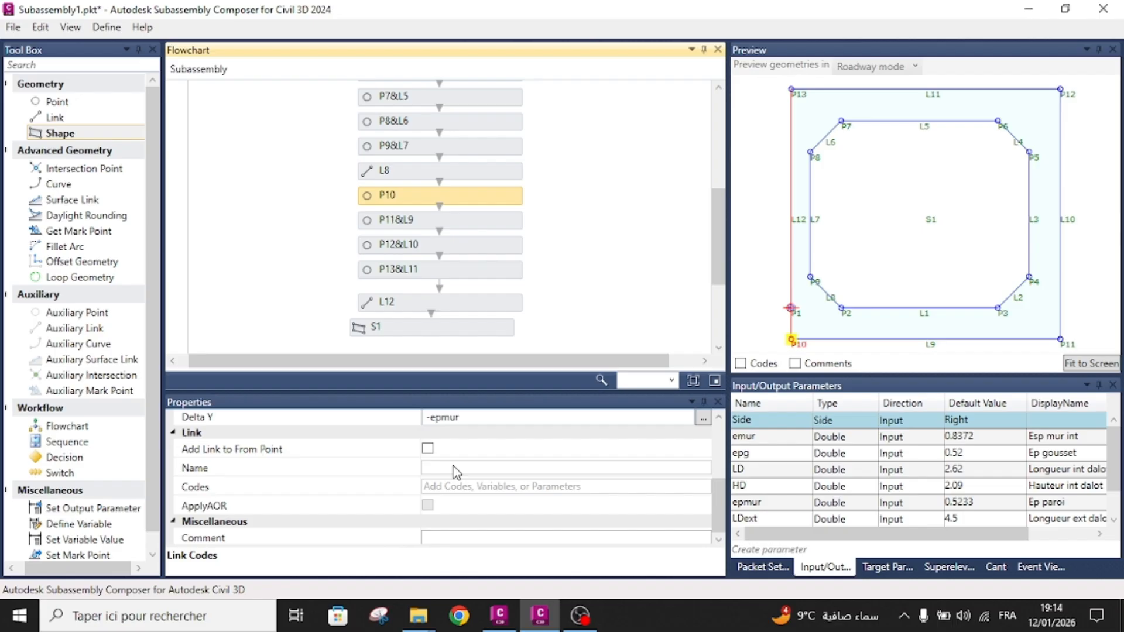
click(481, 250)
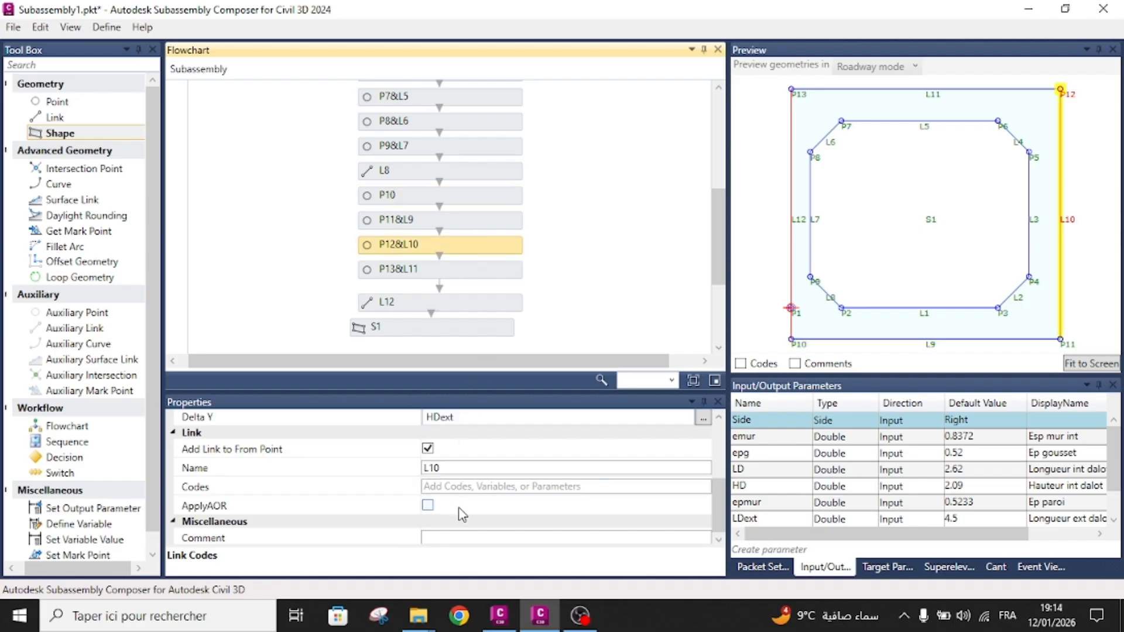
click(468, 488)
key(ctrl+v)
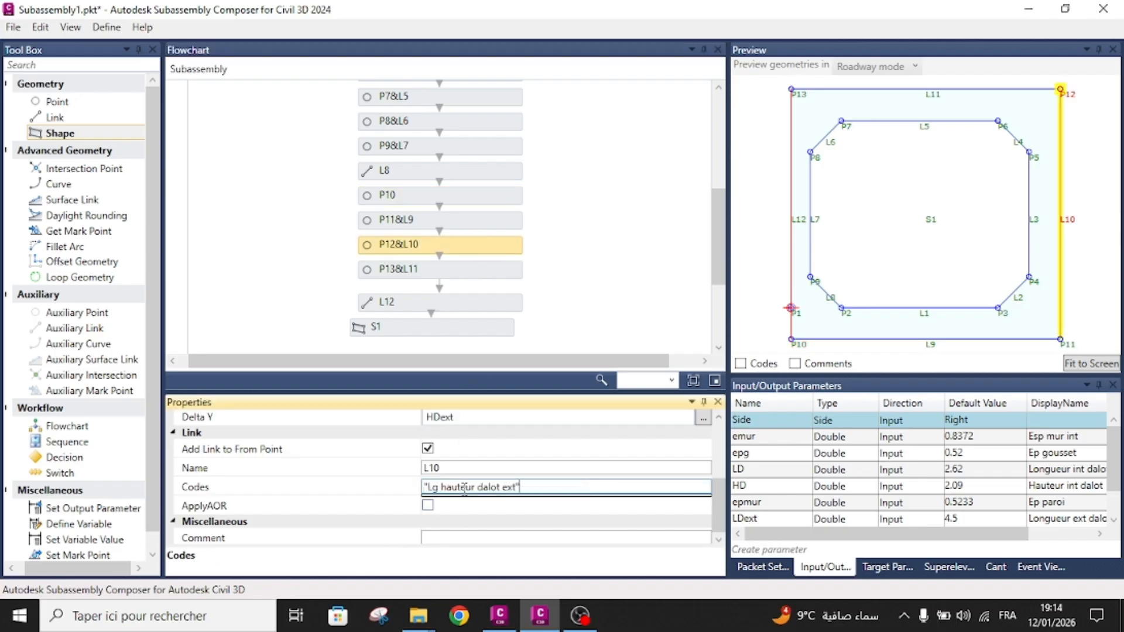
click(559, 296)
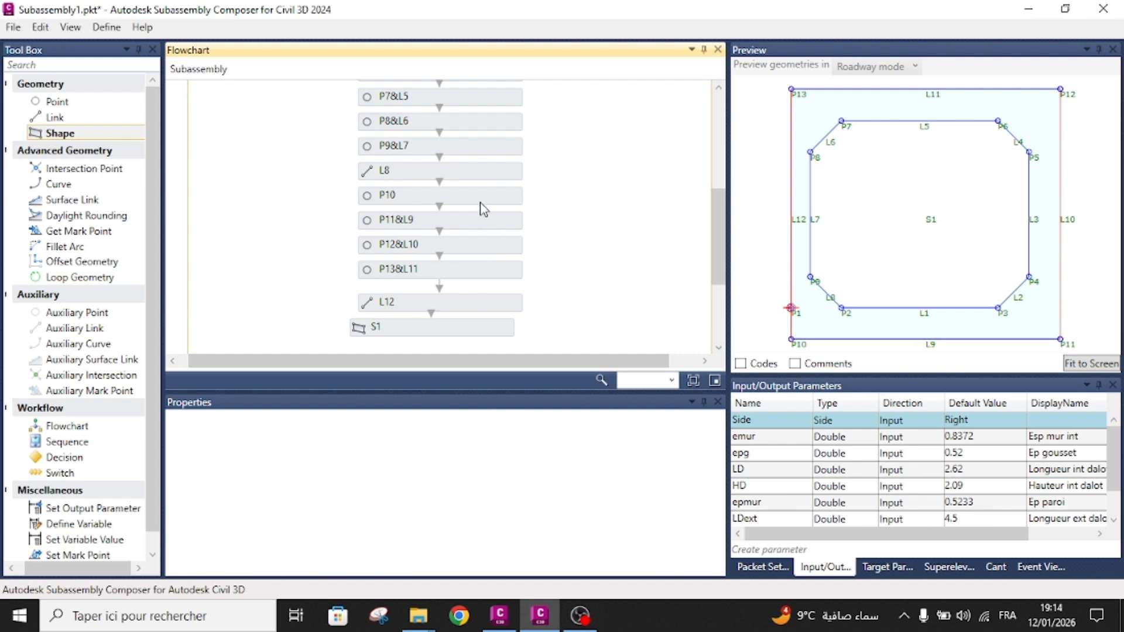
- Reuse the copied code for link L9, defined with point P11, replacing "hauteur" so it reads "Lg longueur dalot ext"
click(477, 221)
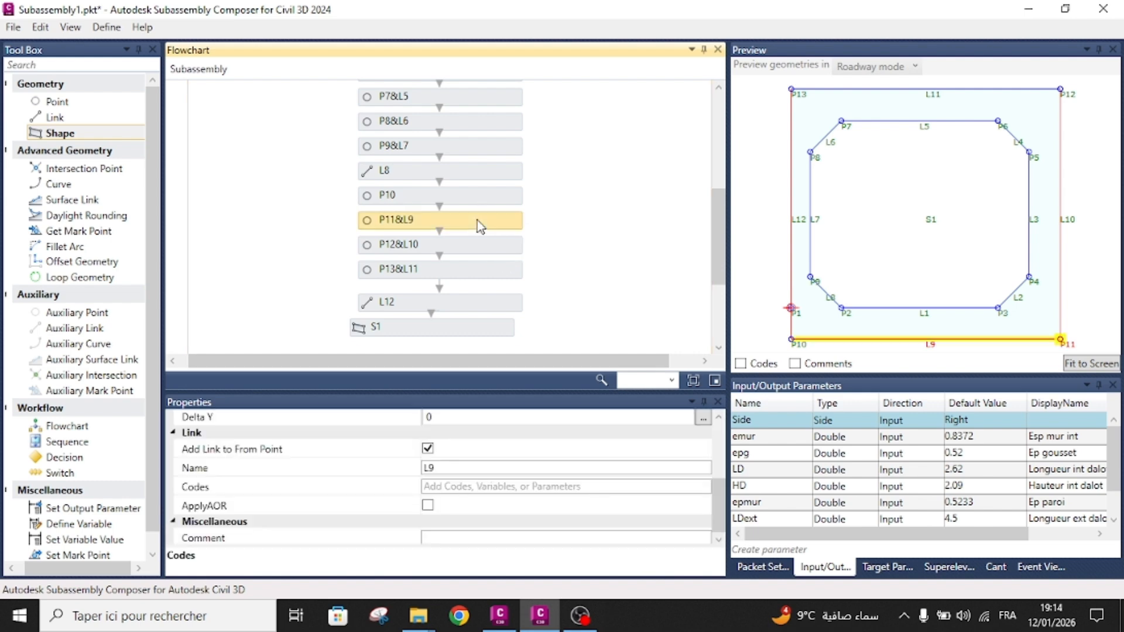
click(466, 487)
text(")
key(ctrl+v)
click(480, 487)
key(BackSpace)
key(BackSpace)
key(BackSpace)
key(BackSpace)
key(BackSpace)
key(BackSpace)
key(BackSpace)
text(longueur)
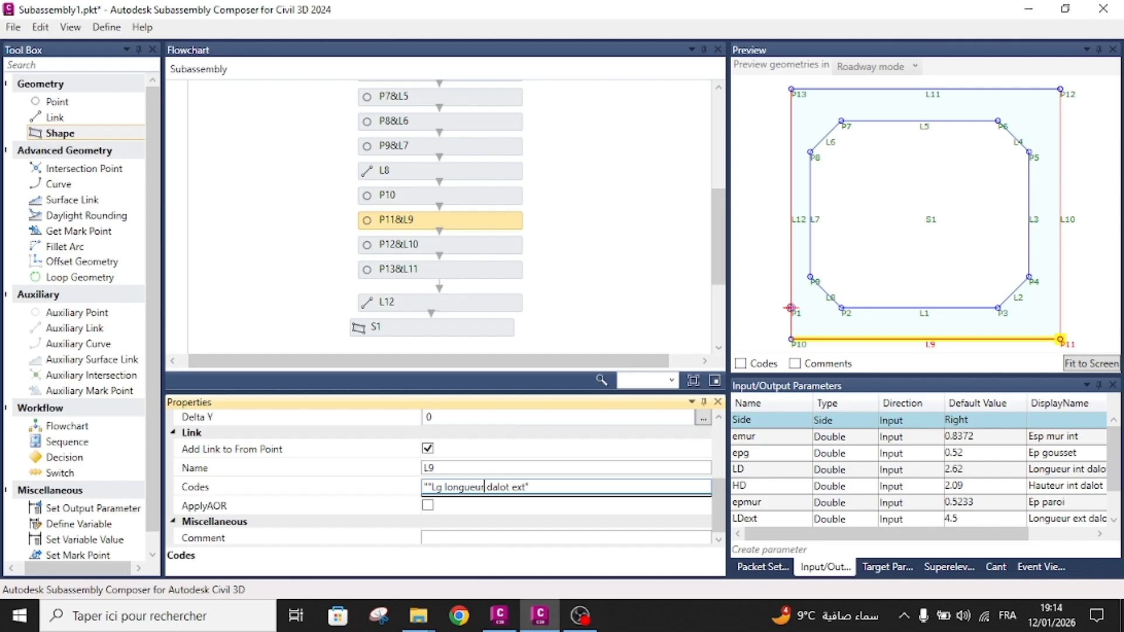
- Copy link L9's code and remove its extra opening quotation mark, leaving "Lg longueur dalot ext"
click(413, 489)
key(ctrl+c)
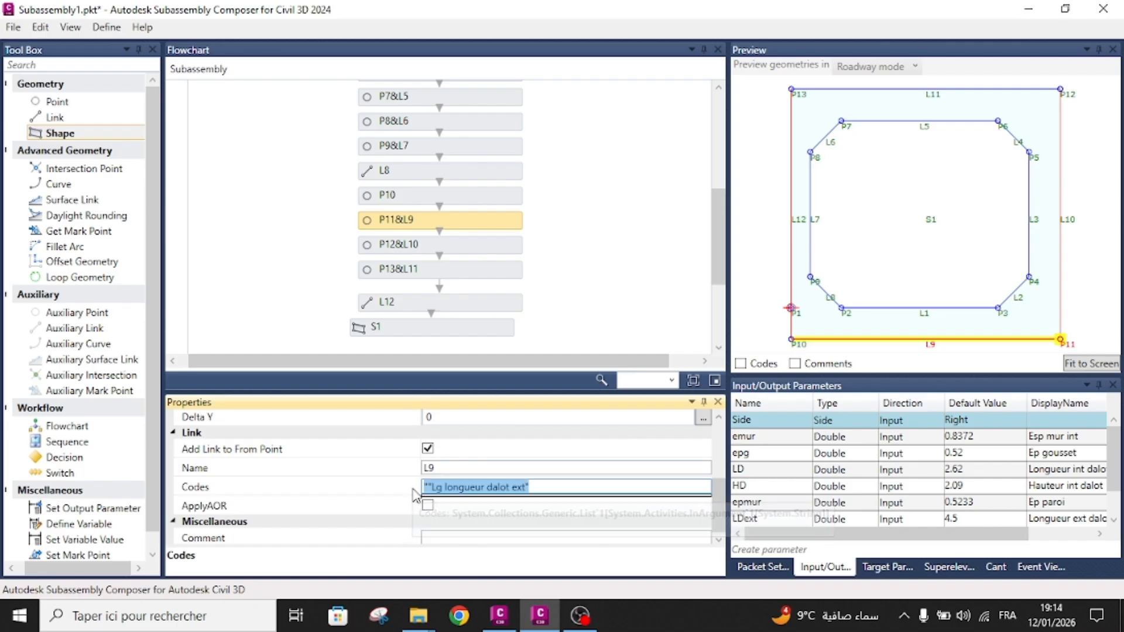
click(424, 488)
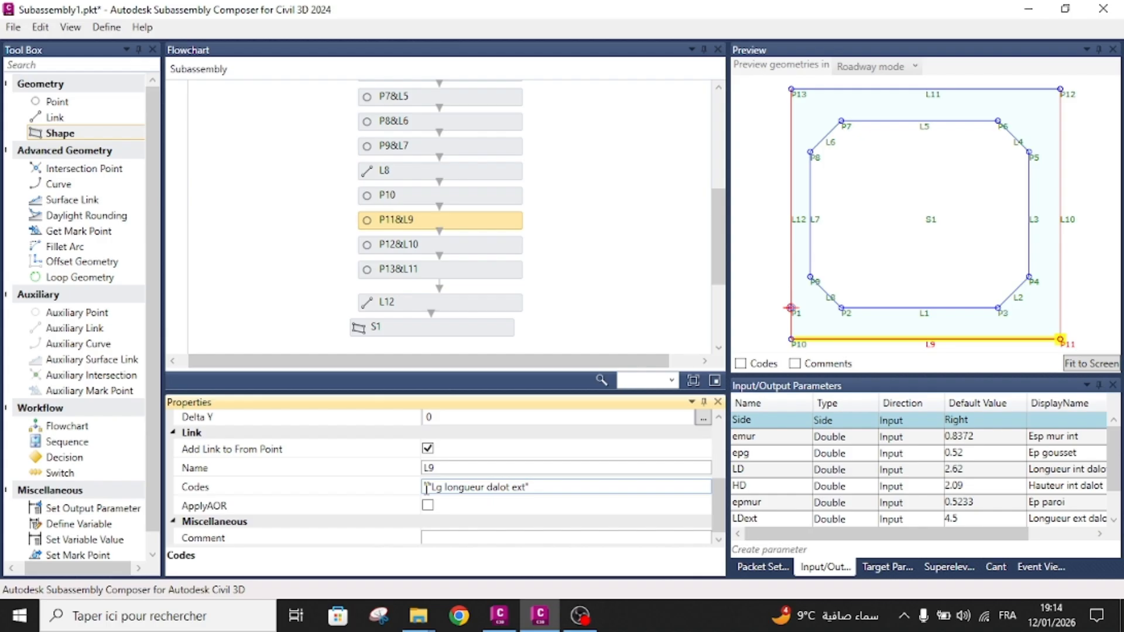
click(381, 477)
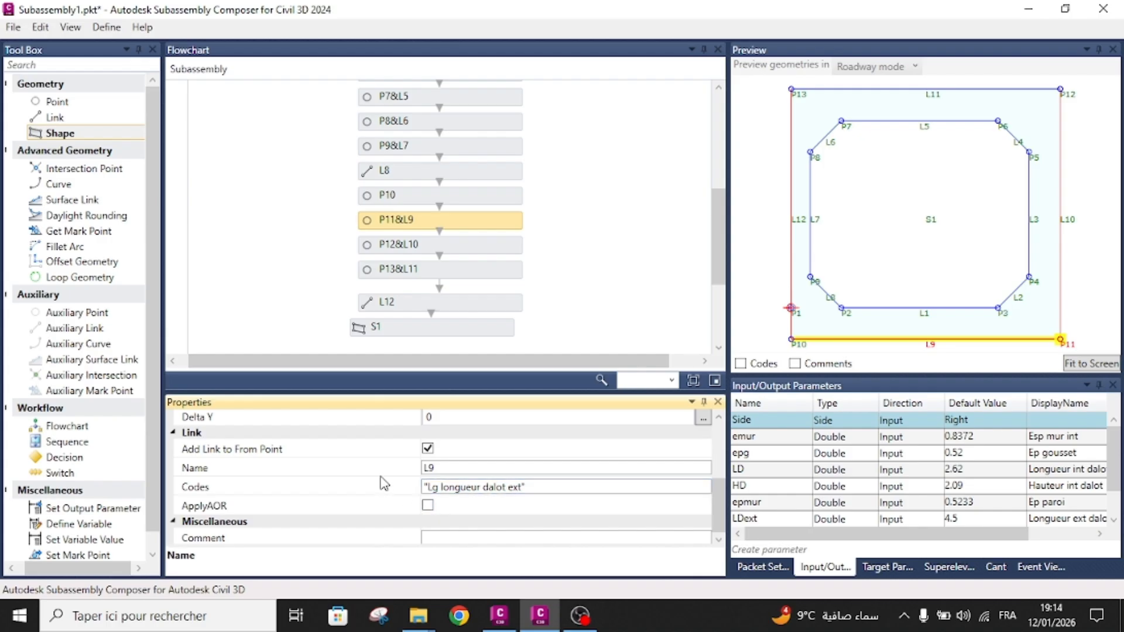
- Give link L11, defined with point P13, the same exterior length code as L9
click(480, 249)
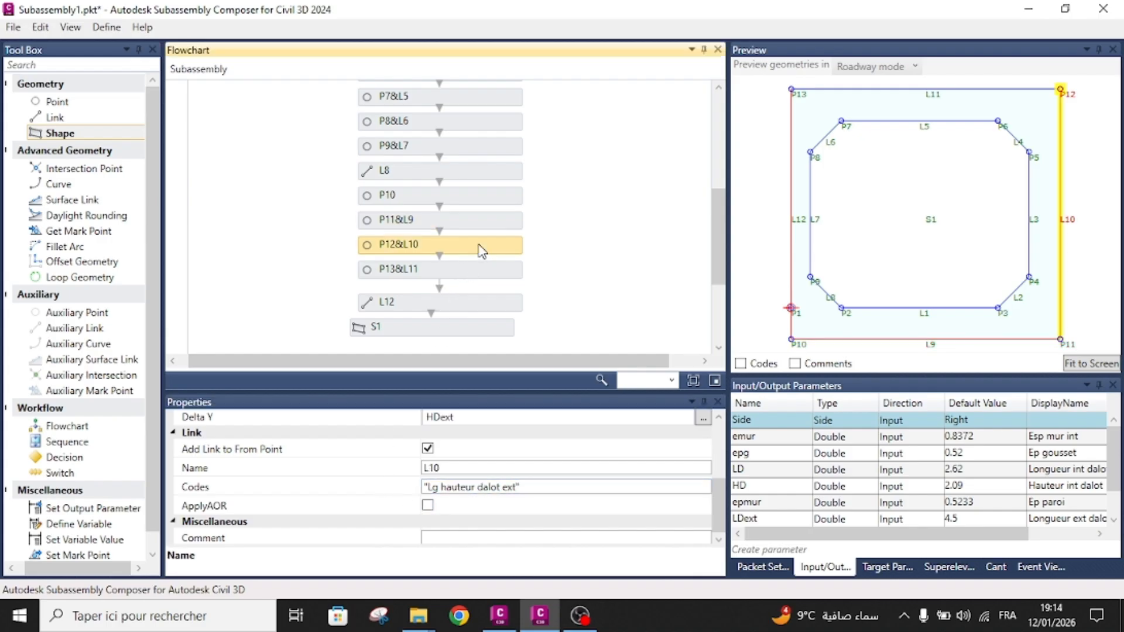
click(477, 267)
click(485, 488)
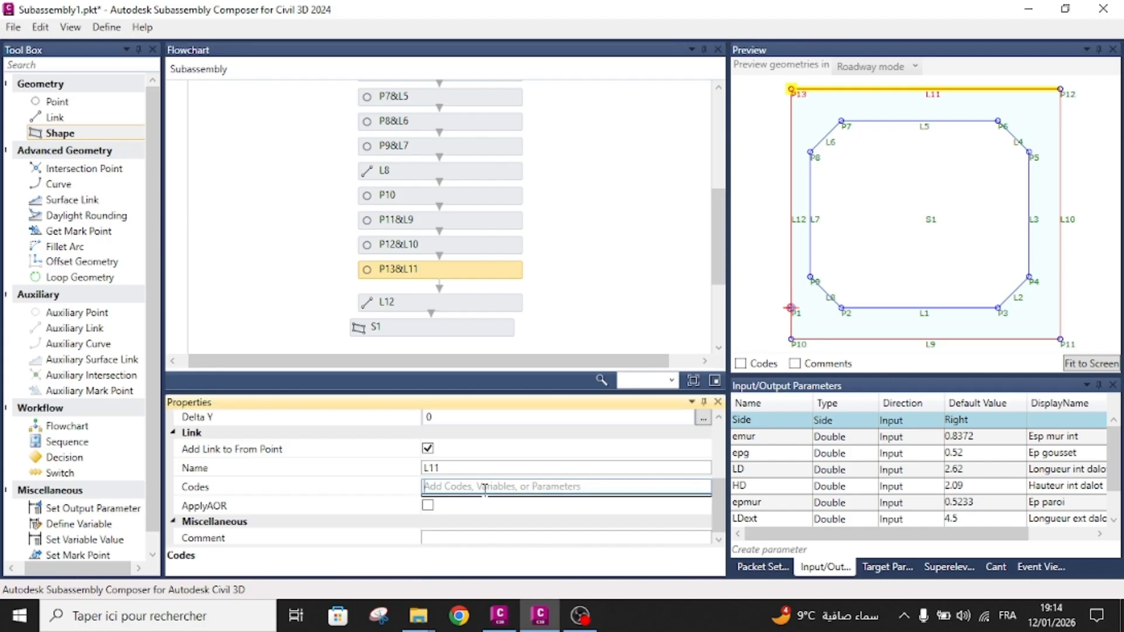
click(585, 304)
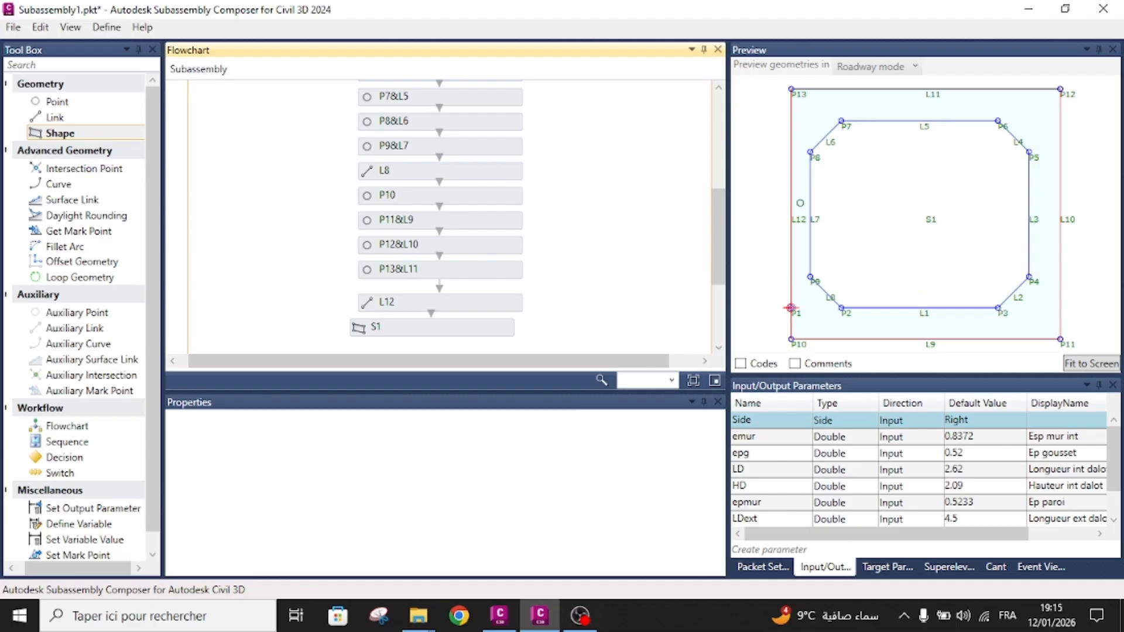
- Reuse L9's copied code for link L1, defined with point P3, changing its ending from "ext" to "int"
scroll(455, 249, up, 3)
scroll(456, 249, up, 2)
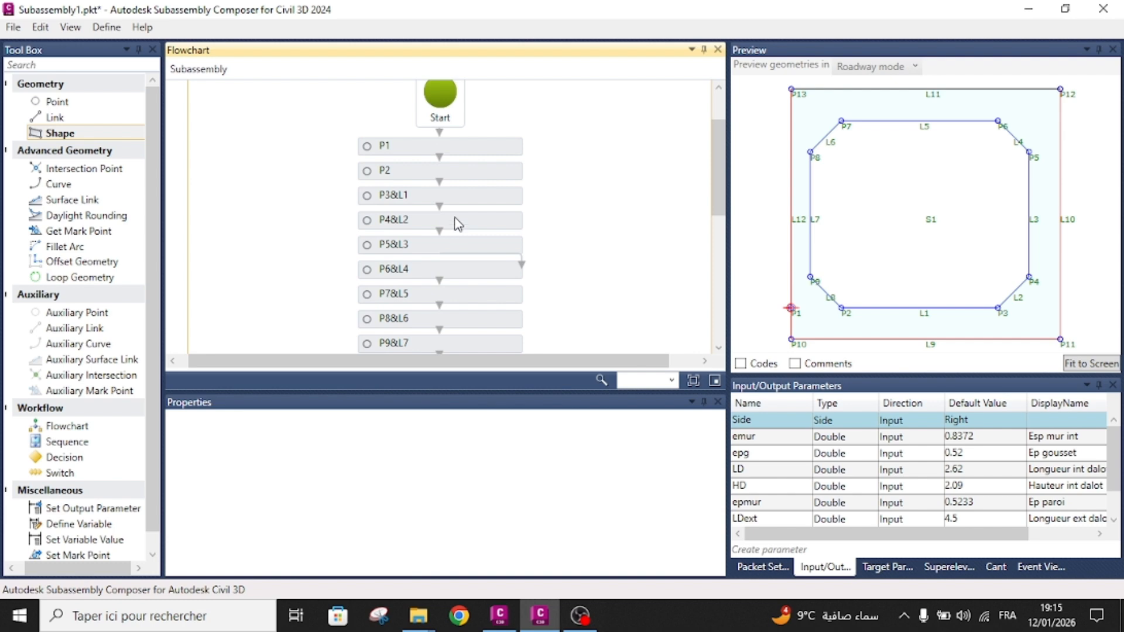
click(477, 194)
click(453, 487)
text(")
key(BackSpace)
key(ctrl+v)
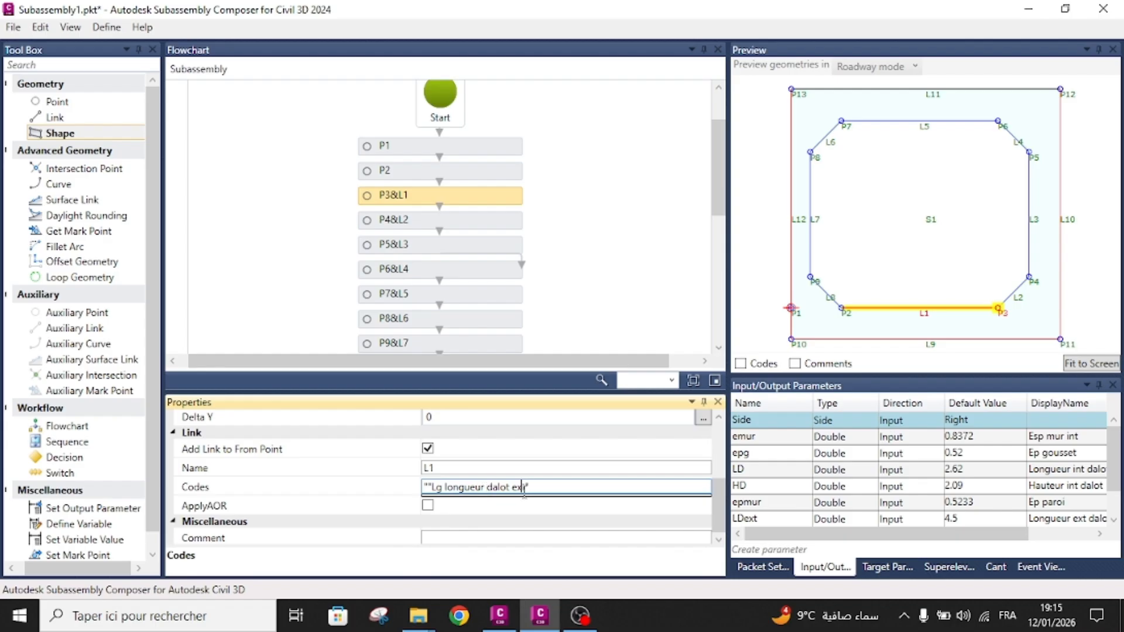
key(BackSpace)
key(BackSpace)
key(BackSpace)
text(int)
key(ctrl+a)
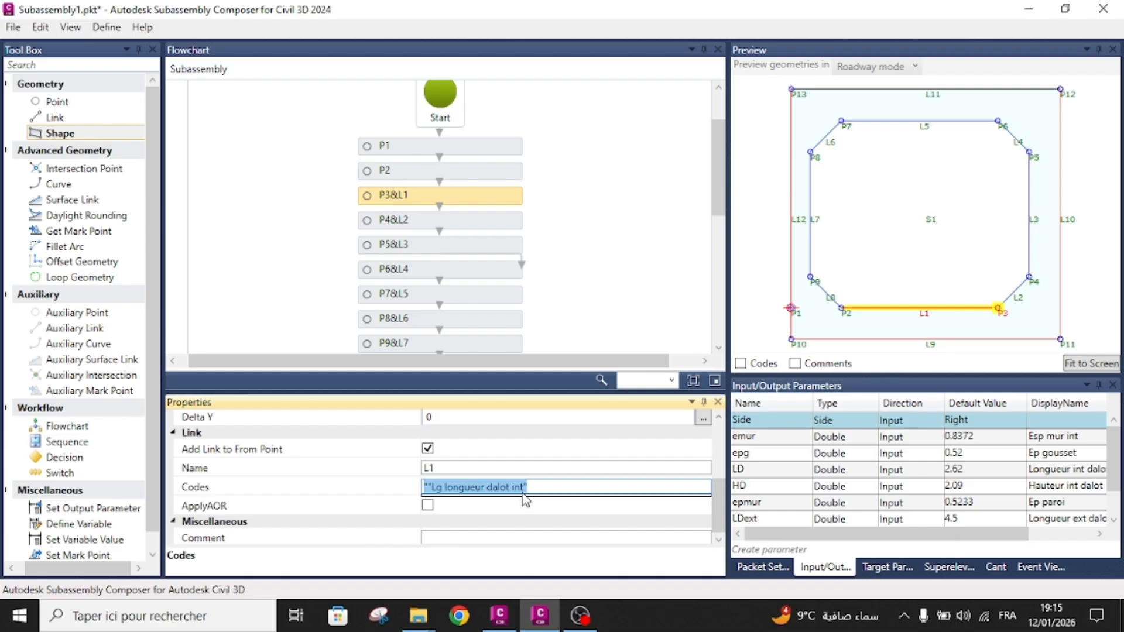
- Remove the extra opening quotation mark from link L1's code "Lg longueur dalot int" and copy the corrected code
click(431, 487)
key(BackSpace)
key(ctrl+a)
key(ctrl+c)
key(Return)
click(626, 277)
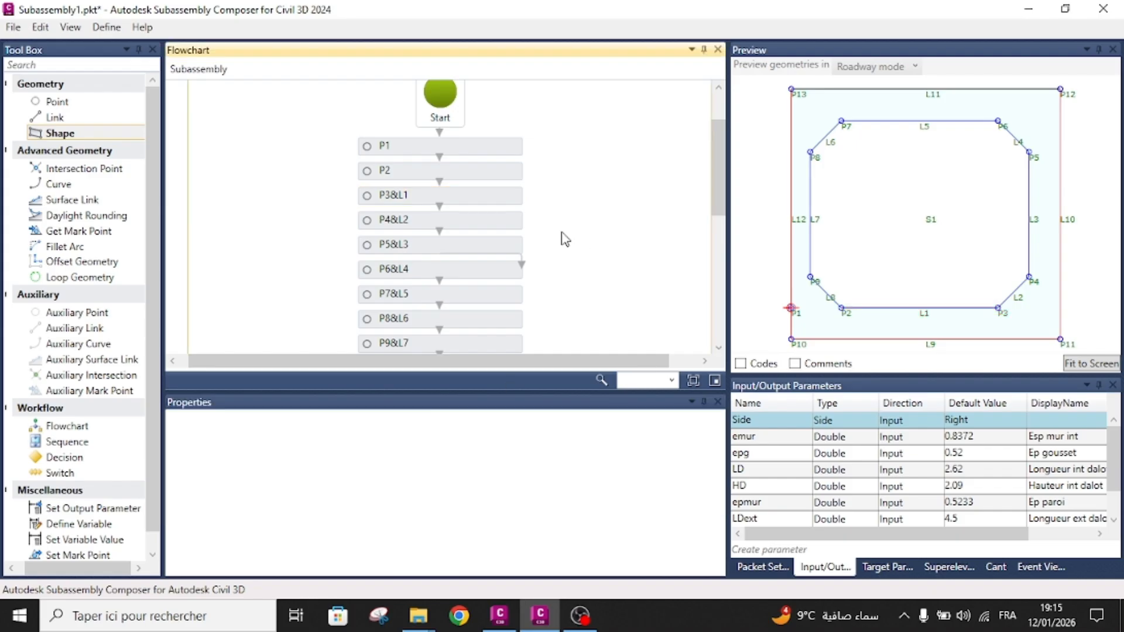
- Give link L5, defined with point P7, the same interior length code as L1
click(513, 219)
click(480, 273)
click(479, 296)
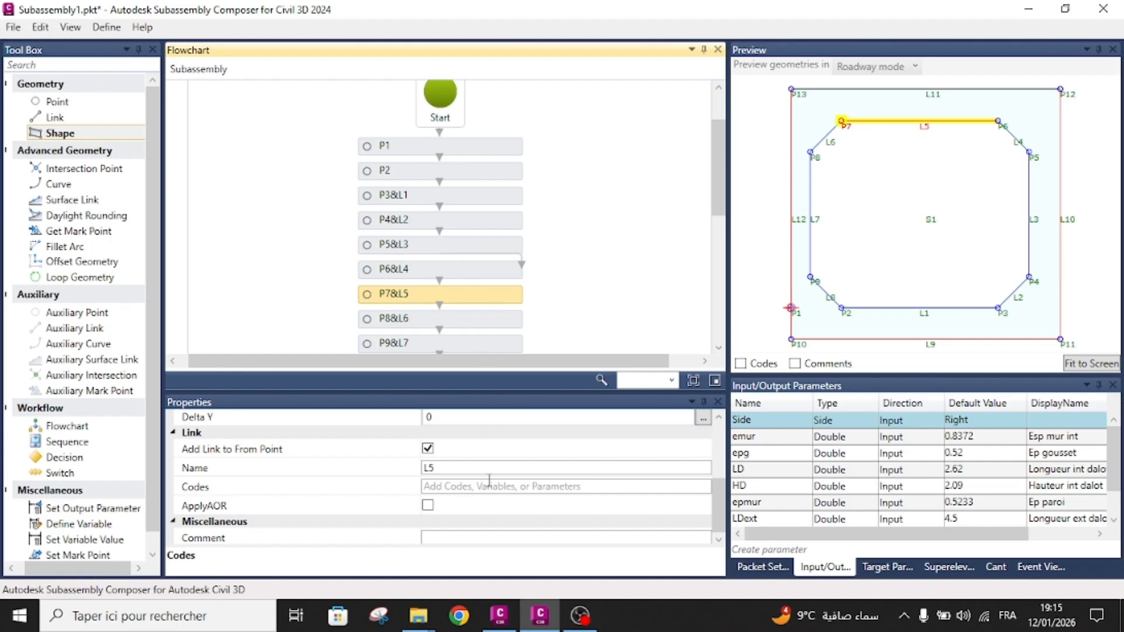
click(479, 487)
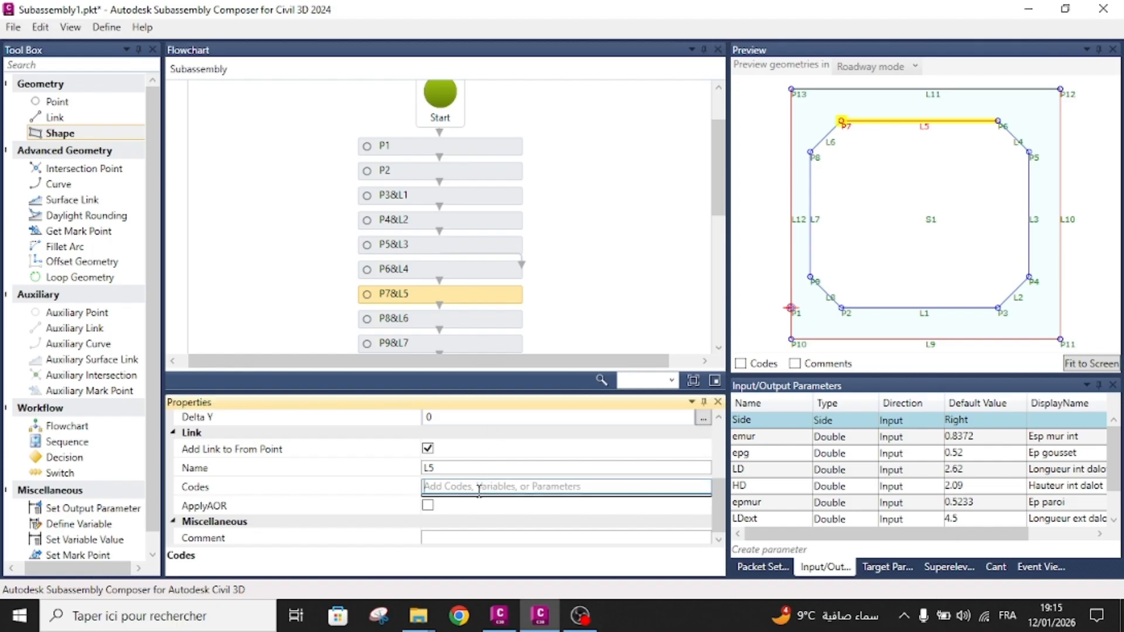
click(579, 291)
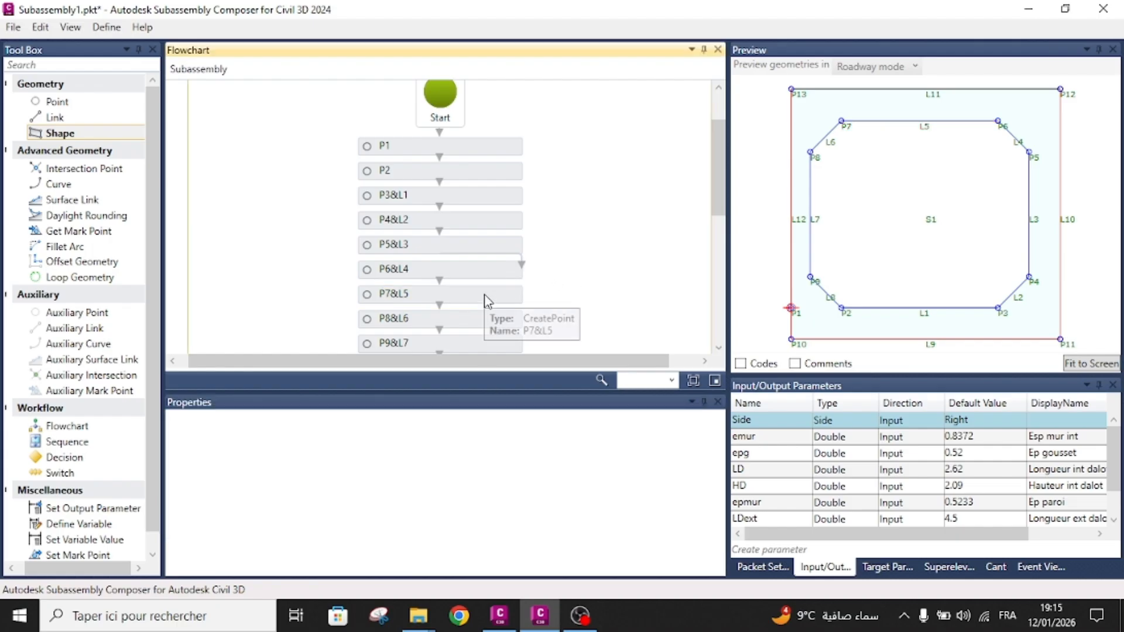
- Check the codes of links L2, L1 and L5, and apply the copied interior length code to link L3, defined with point P5
click(476, 221)
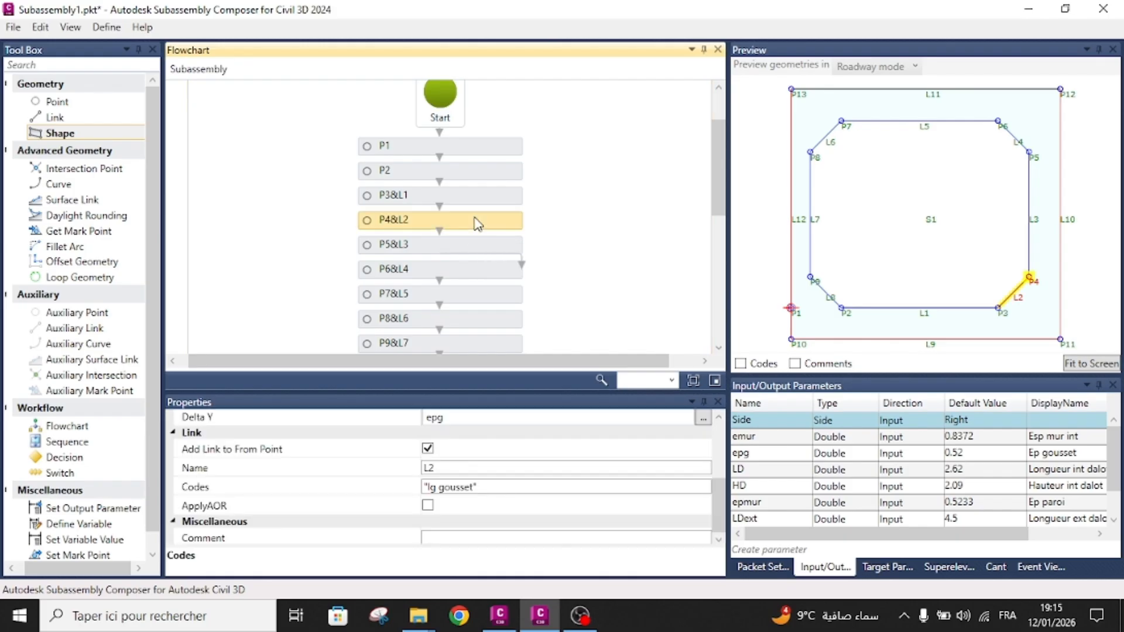
click(490, 200)
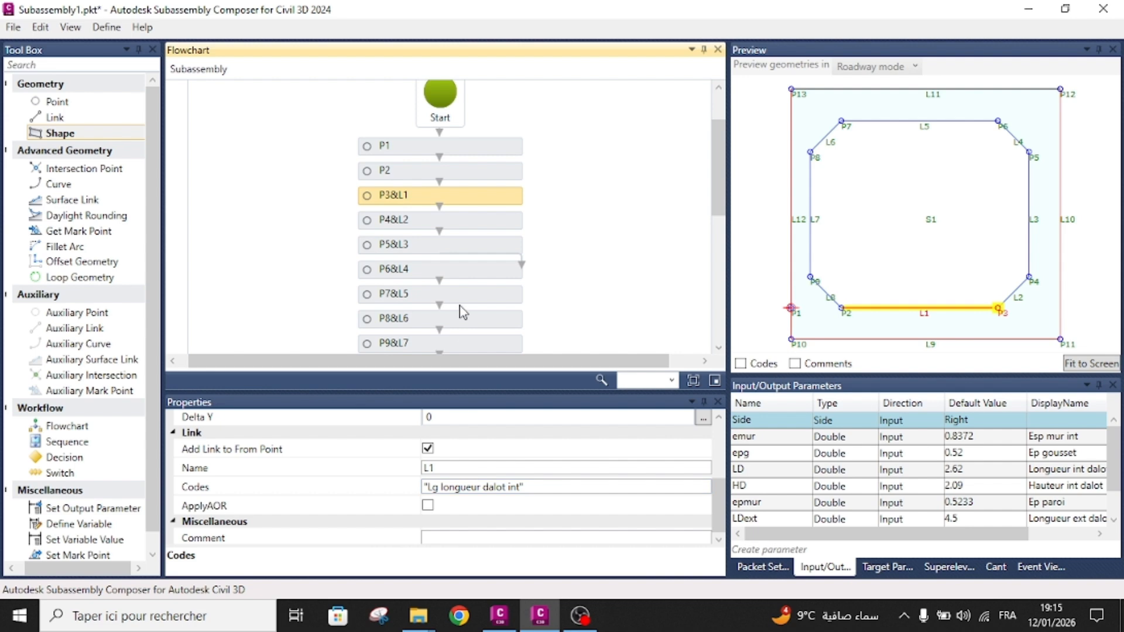
click(474, 274)
click(477, 298)
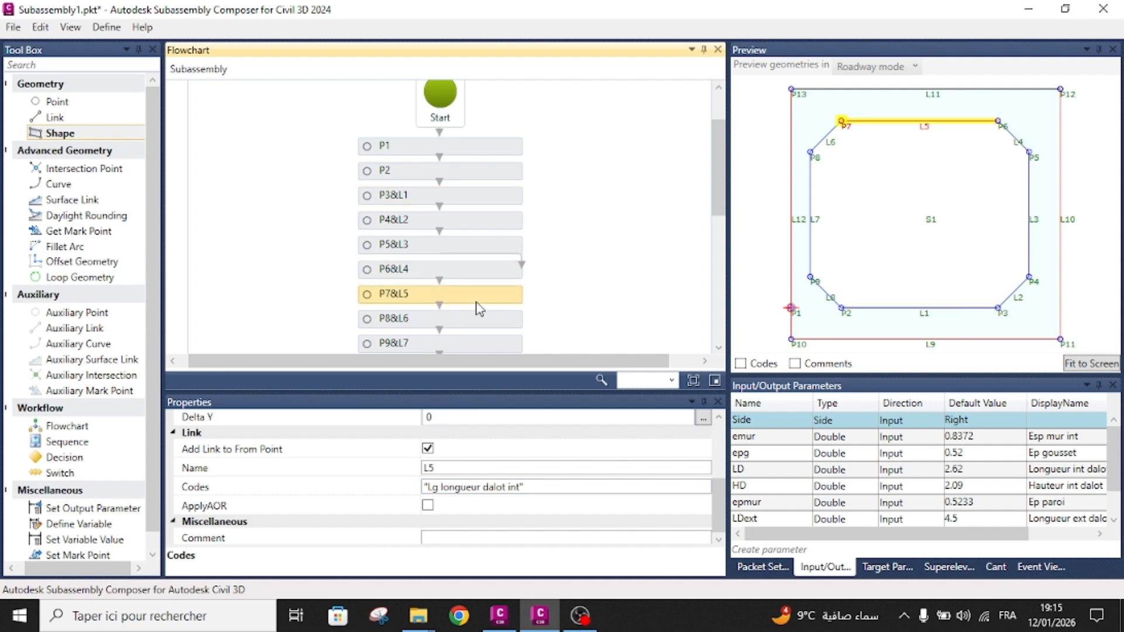
scroll(480, 304, down, 1)
click(484, 280)
click(479, 213)
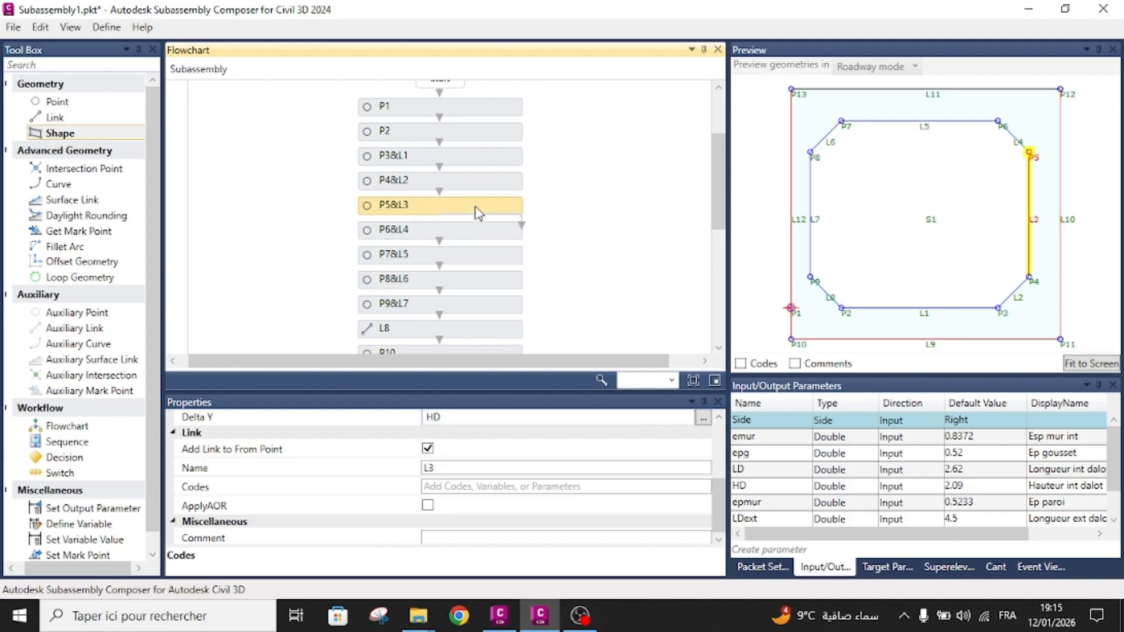
click(462, 486)
key(ctrl+v)
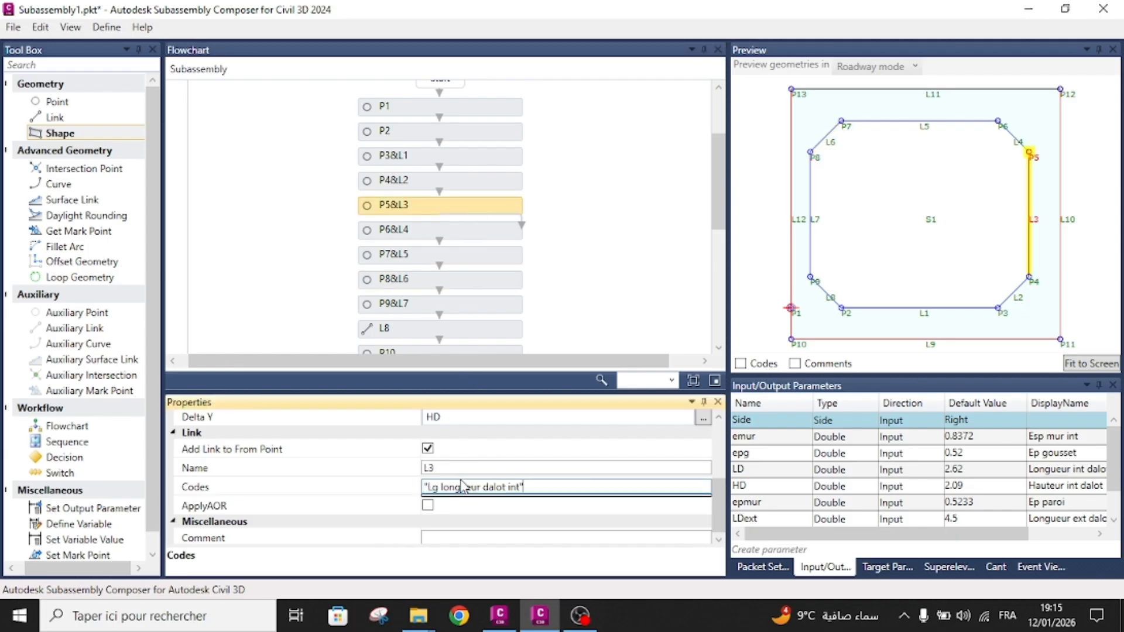
- Change link L3's code to "Lg hauteur dalot int" and copy it
click(478, 486)
key(BackSpace)
key(BackSpace)
key(BackSpace)
key(BackSpace)
key(BackSpace)
key(BackSpace)
key(BackSpace)
key(BackSpace)
text(hauteur)
key(Return)
key(ctrl+c)
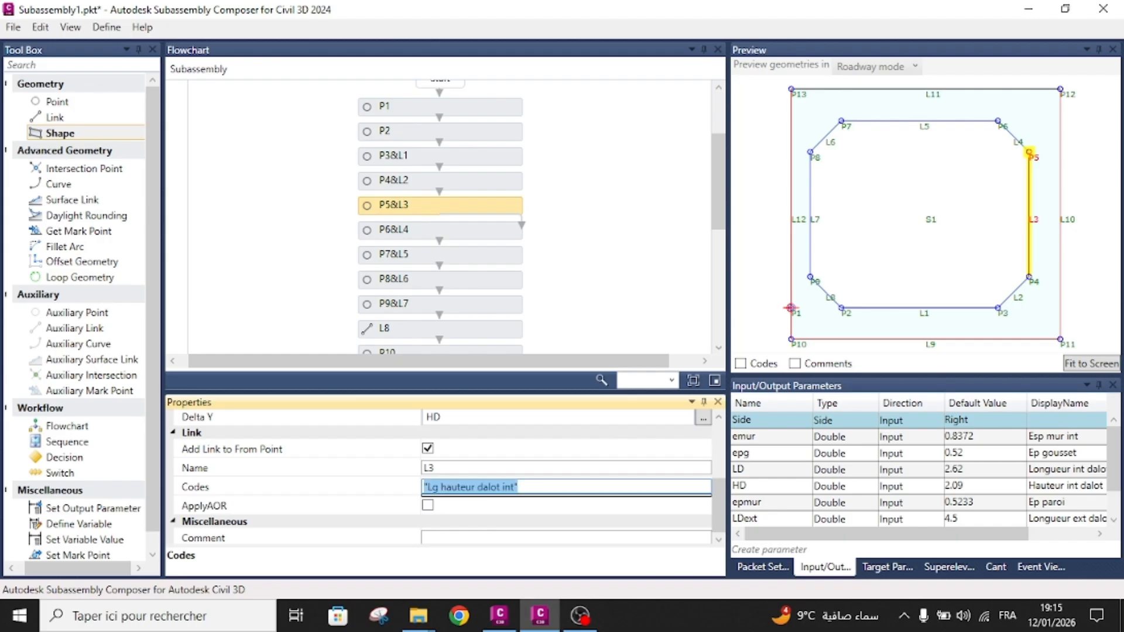
- Give link L7, defined with point P9, the same interior height code as L3
click(458, 261)
click(462, 282)
click(458, 305)
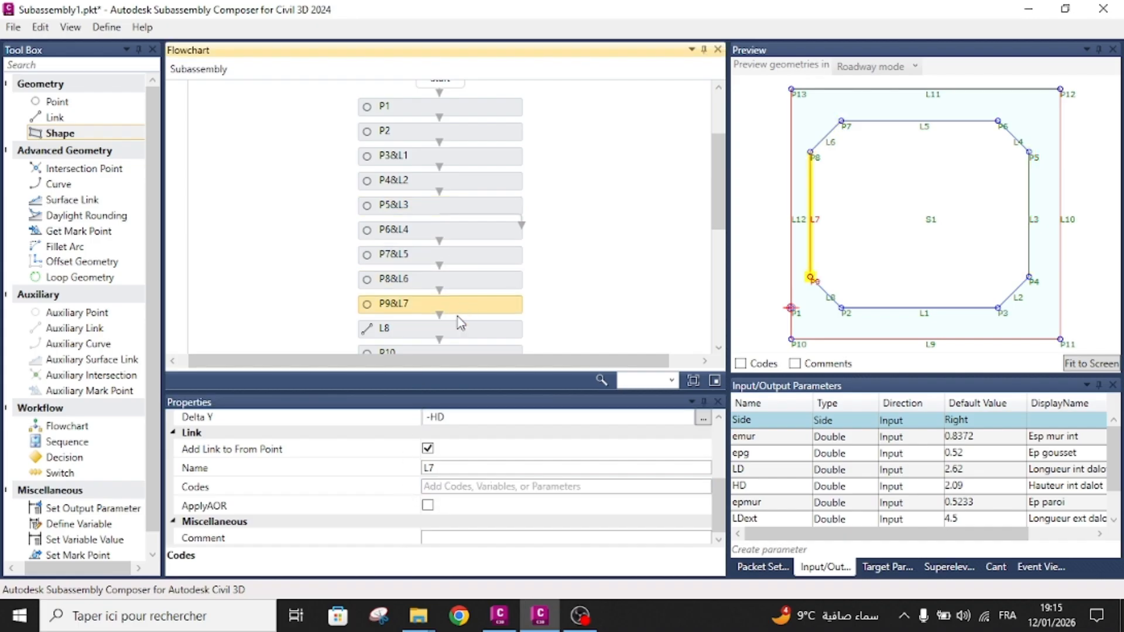
click(440, 487)
key(ctrl+v)
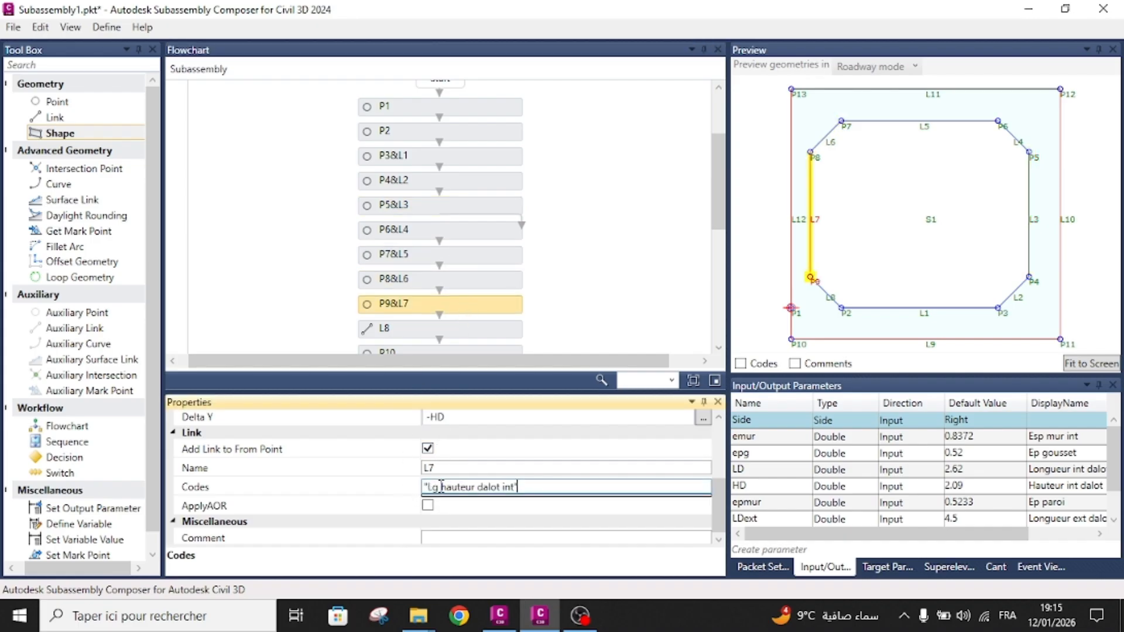
click(596, 319)
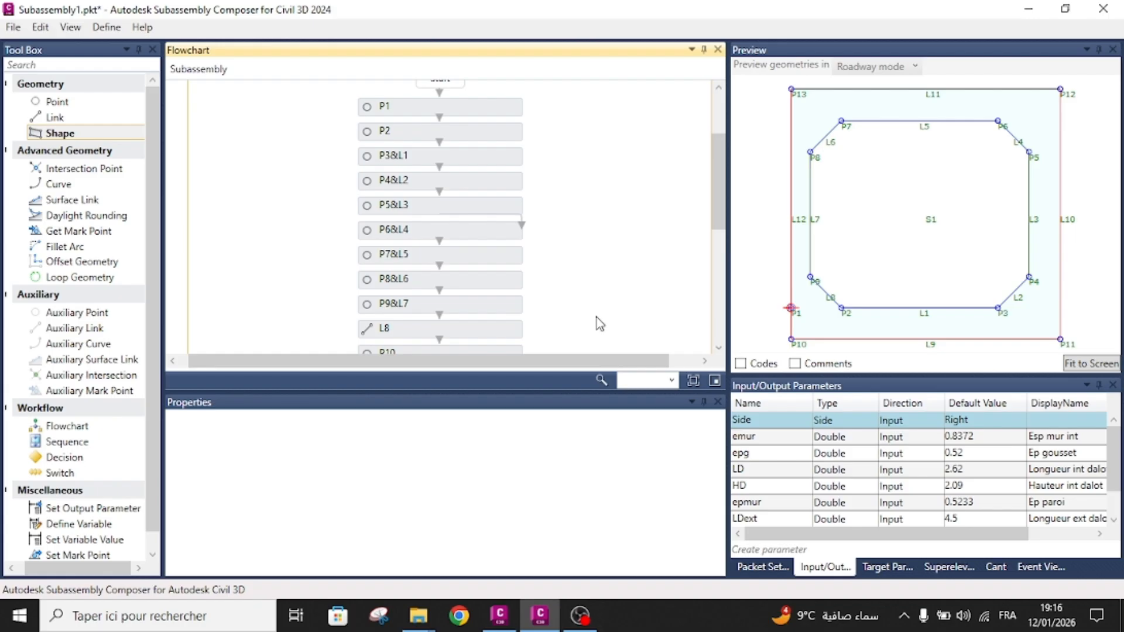
- Review the code of exterior link L12 and the list of input/output parameters
scroll(495, 212, down, 5)
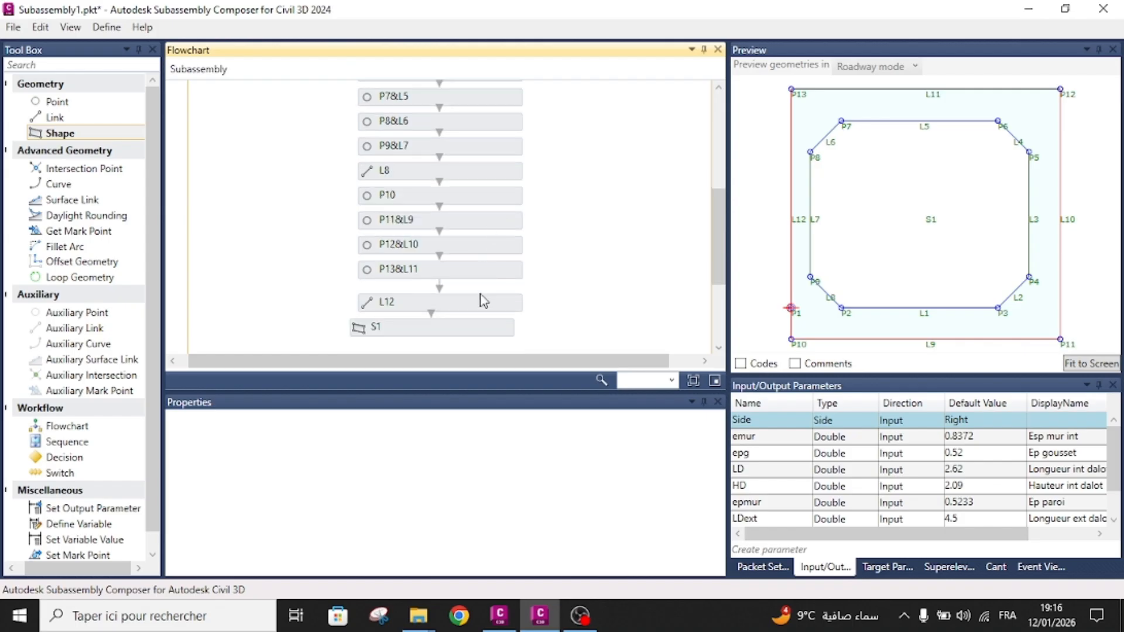
click(483, 303)
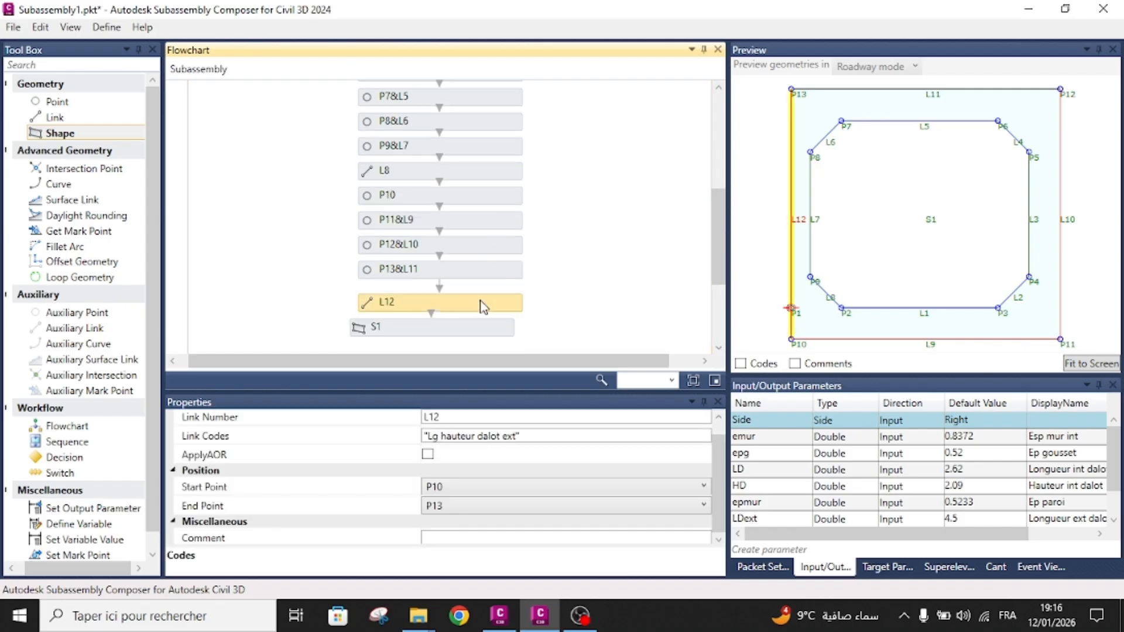
click(647, 214)
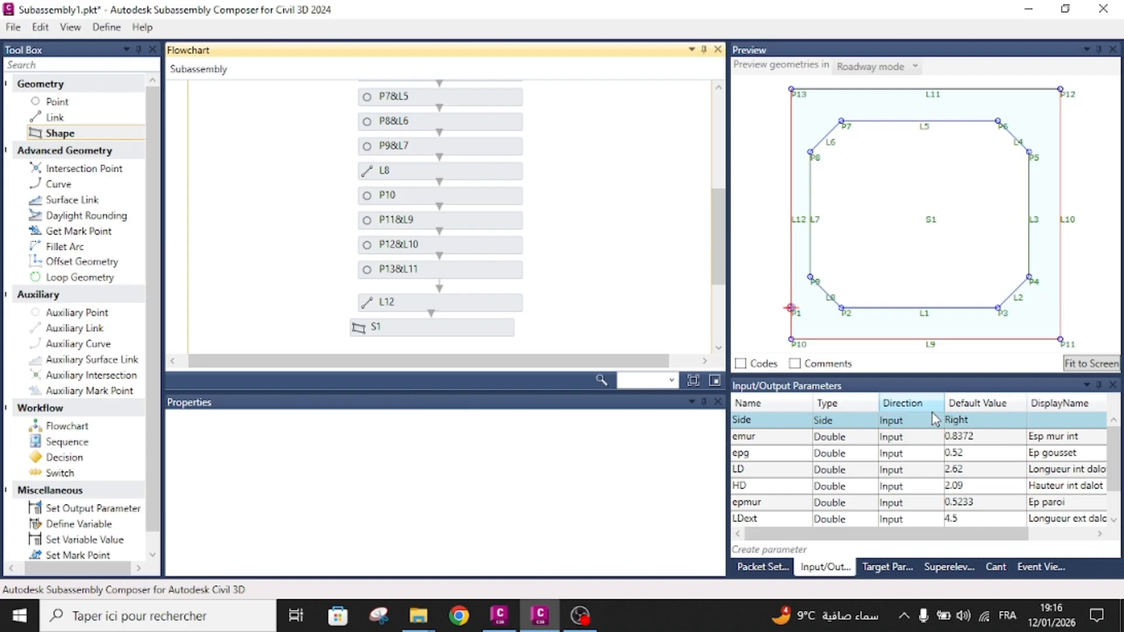
scroll(904, 475, down, 1)
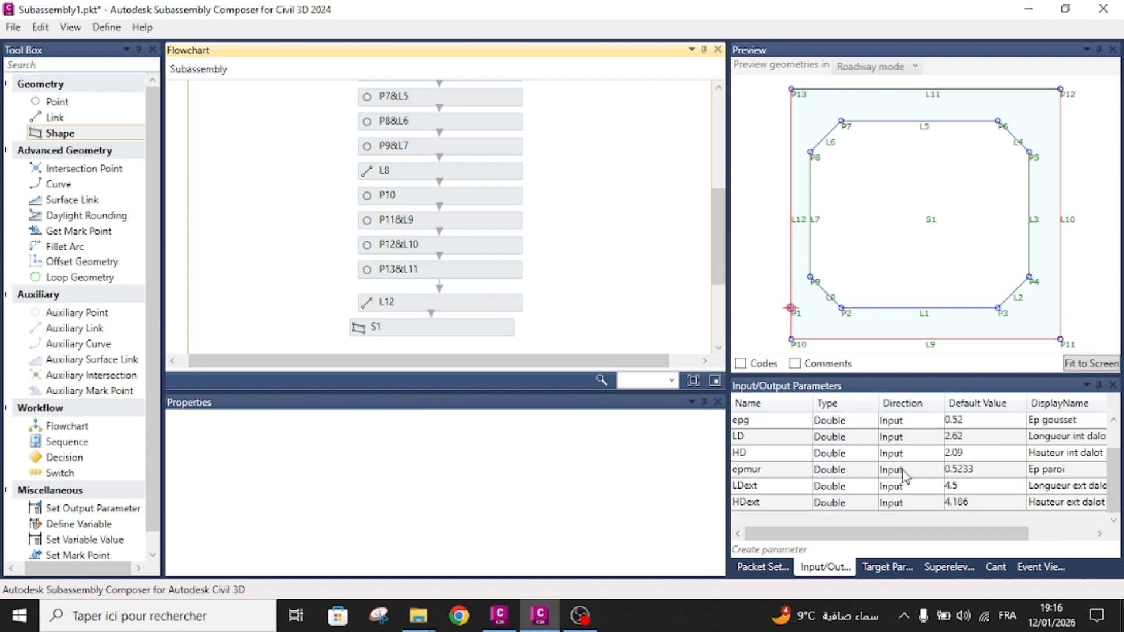
scroll(905, 475, up, 1)
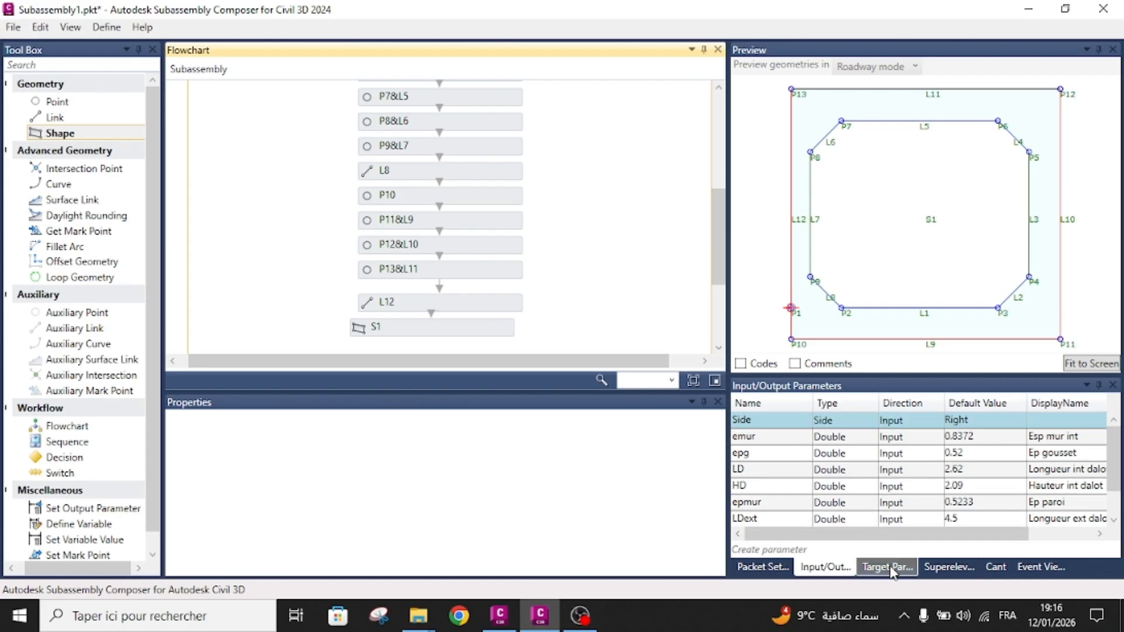
- Try to rename the subassembly as "Dalot Double", with a space, in the packet settings
click(762, 565)
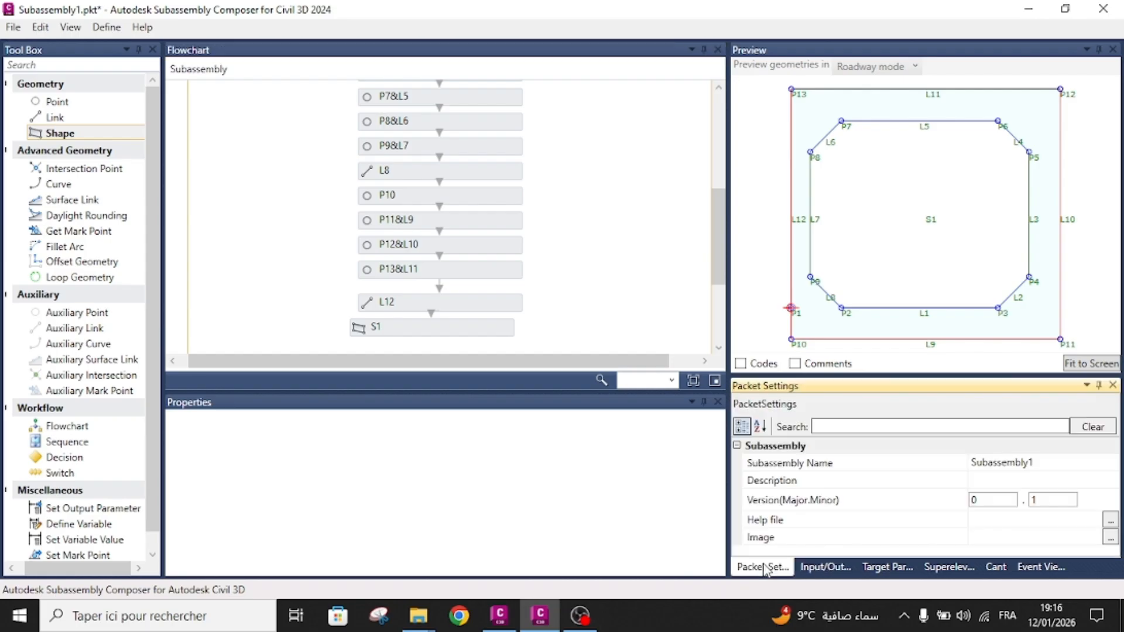
click(1043, 462)
key(BackSpace)
key(BackSpace)
key(BackSpace)
key(BackSpace)
key(BackSpace)
key(BackSpace)
key(BackSpace)
key(BackSpace)
key(BackSpace)
key(BackSpace)
key(BackSpace)
key(BackSpace)
text(Dalot_Double)
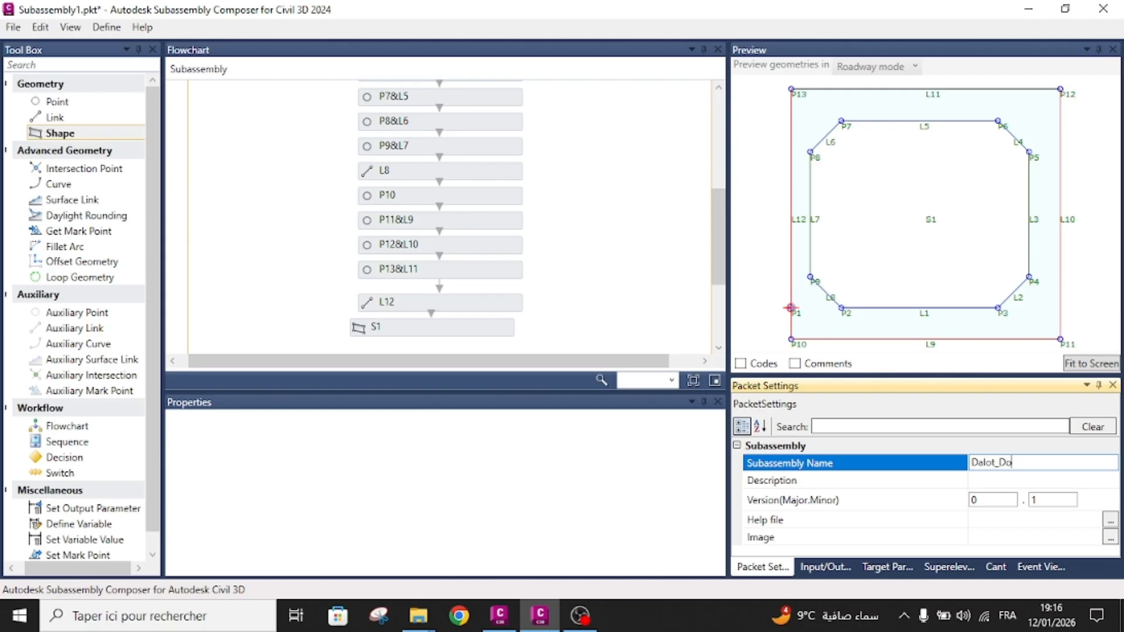
key(Left)
key(Left)
key(Left)
key(BackSpace)
key(Return)
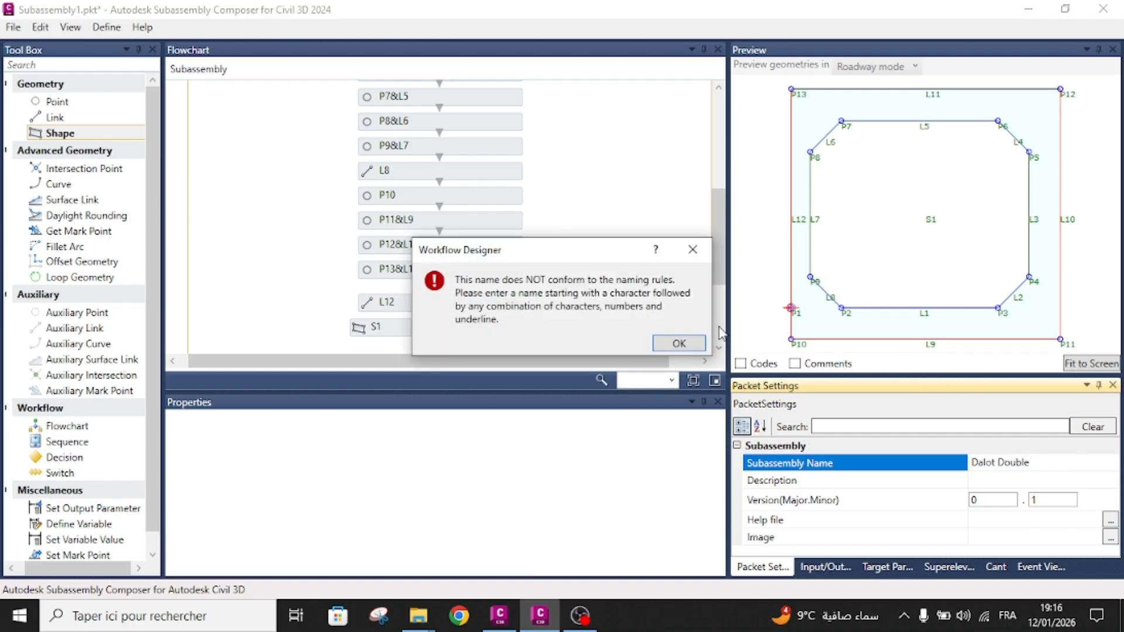
- Dismiss the naming error and set the subassembly name to "Dalot_double"
click(678, 344)
double_click(1043, 463)
text(Dalot_)
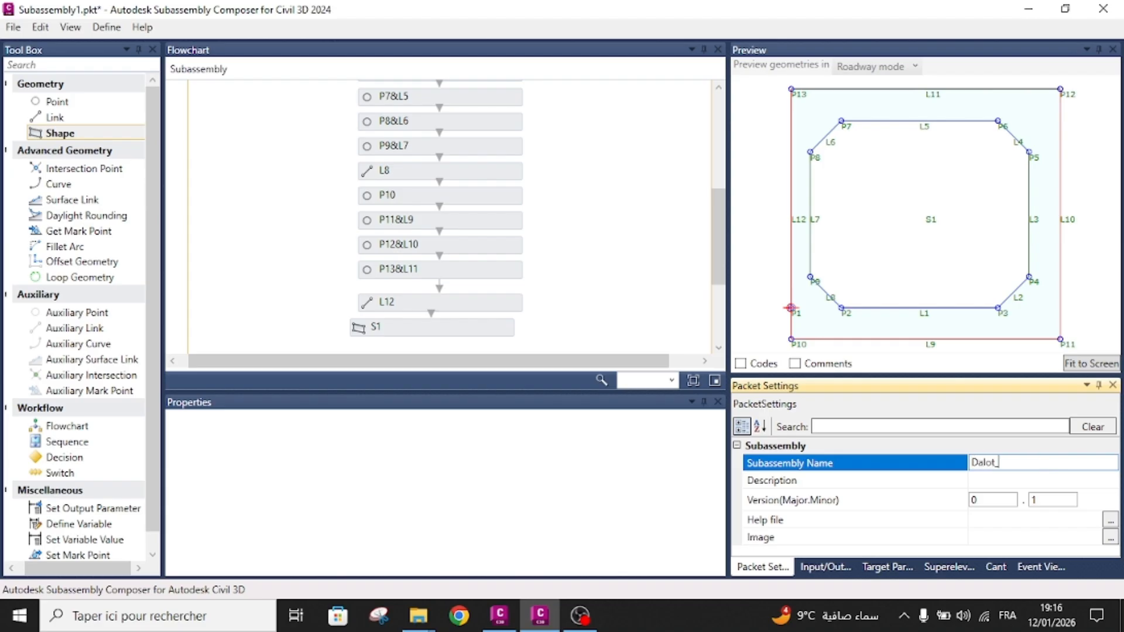
text(double)
click(1016, 475)
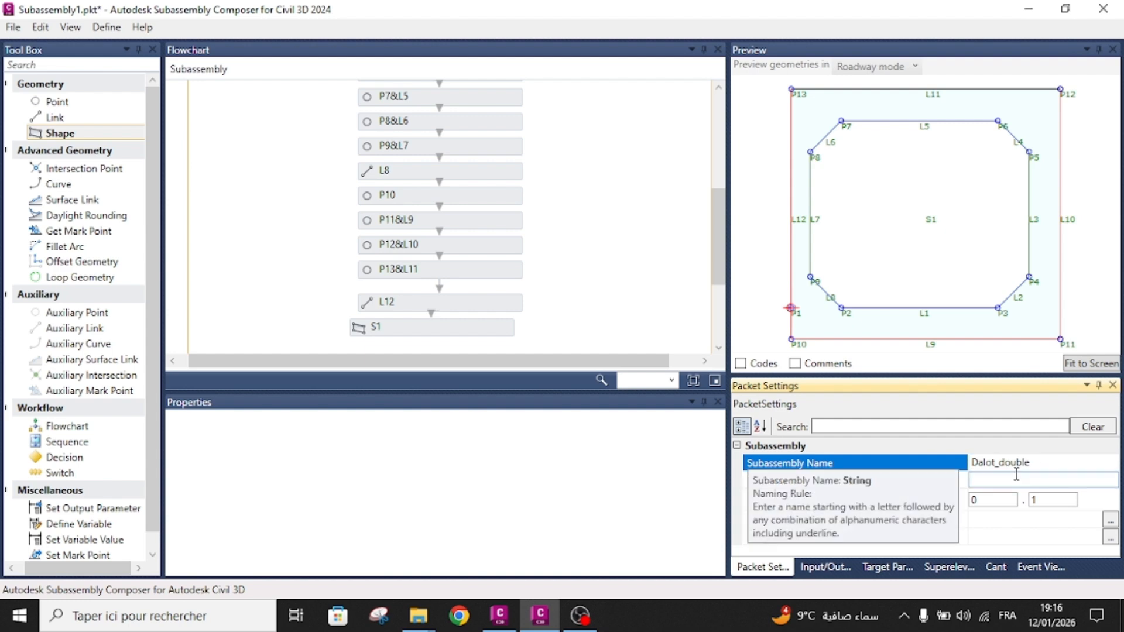
drag(998, 462, 1034, 462)
key(ctrl+a)
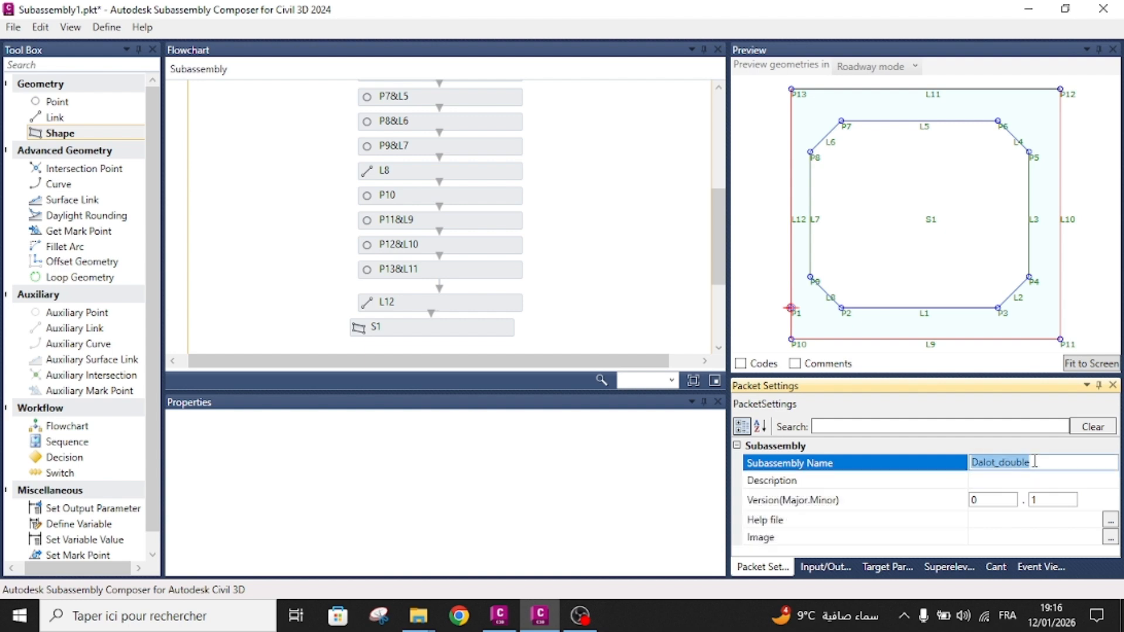
click(1002, 480)
click(939, 468)
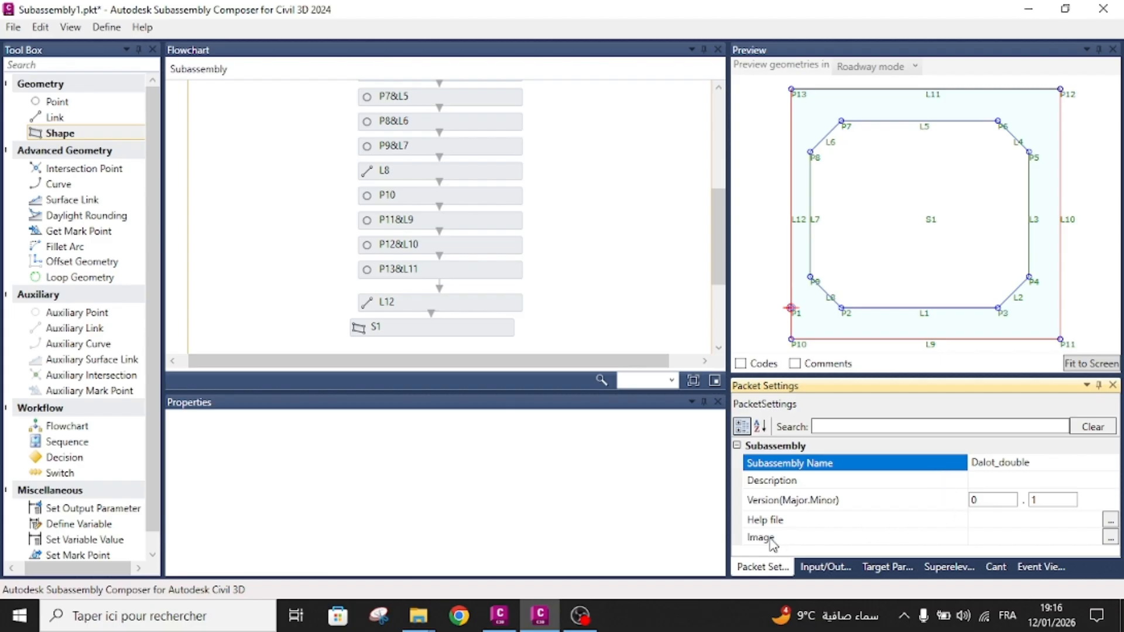
- Start saving the subassembly and select the path of the "05.Création d'un dalot double" folder in File Explorer for copying
mouse_move(772, 544)
mouse_move(821, 507)
click(22, 29)
click(59, 103)
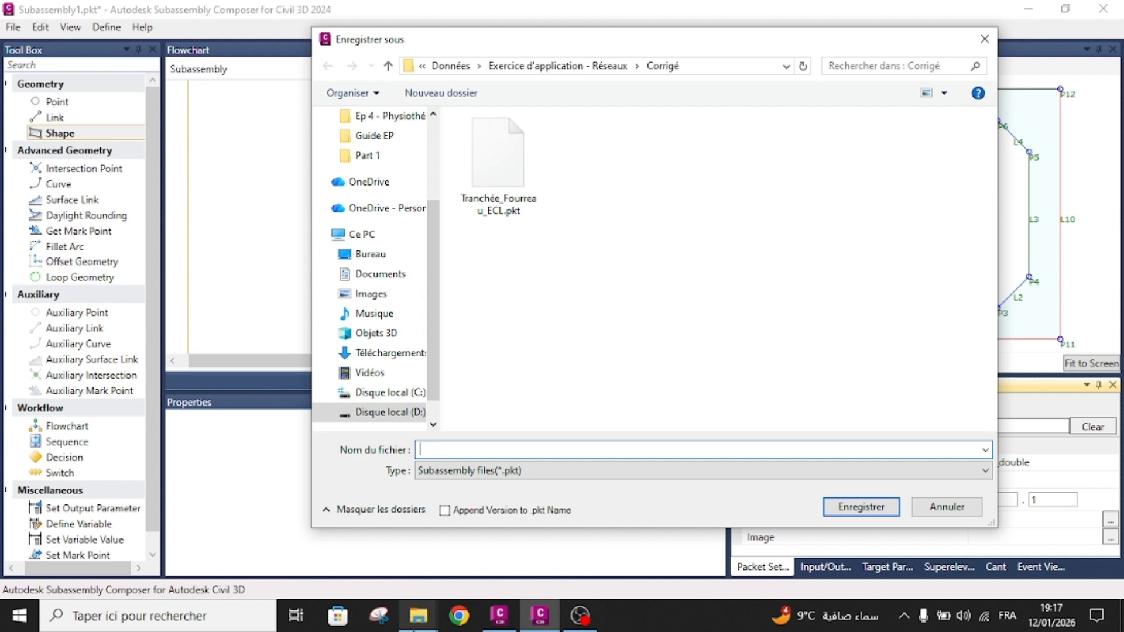
click(411, 622)
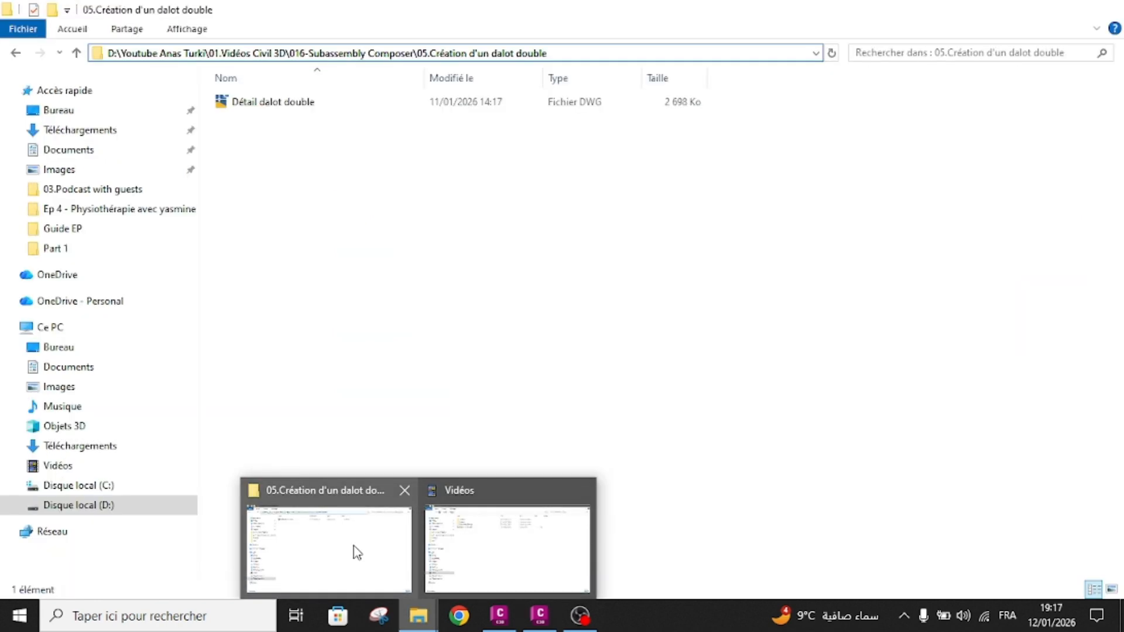
click(356, 552)
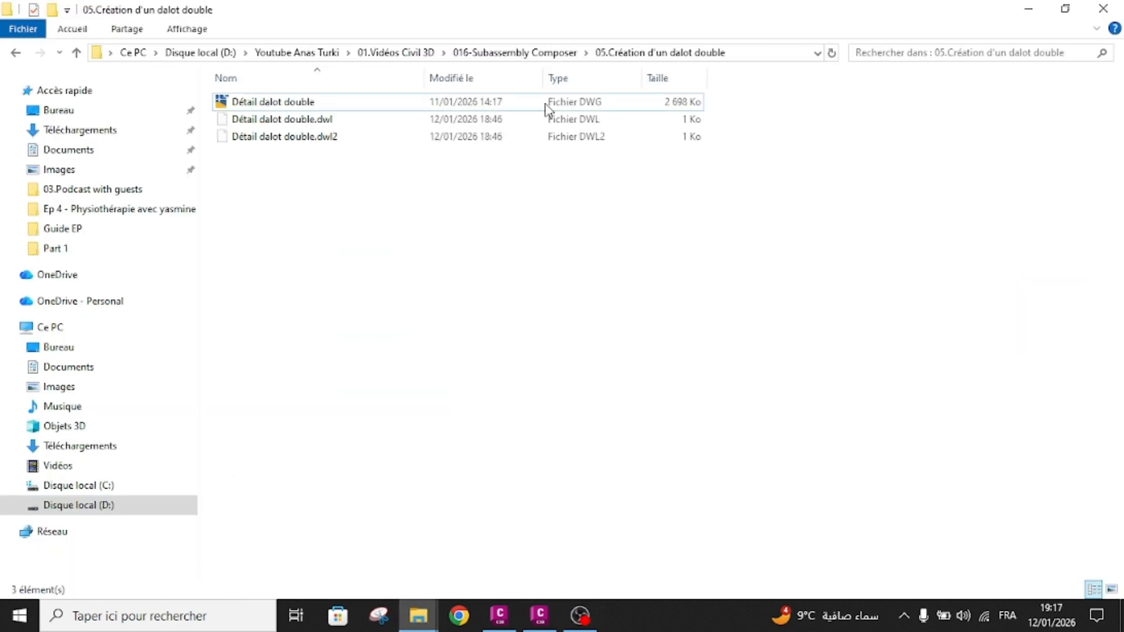
click(742, 53)
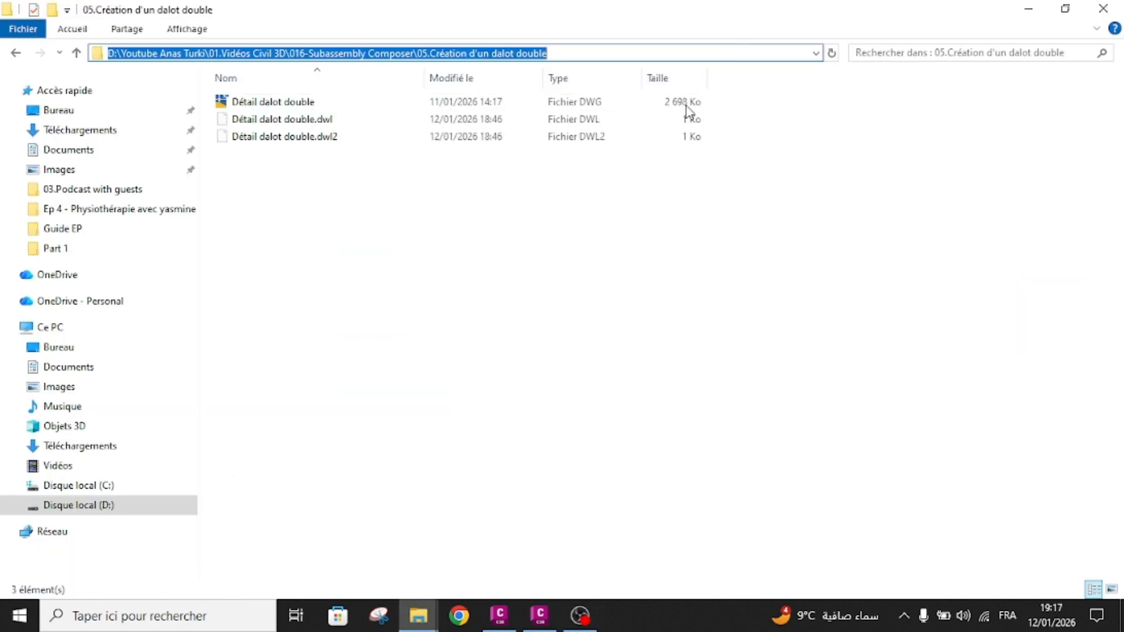
- Return to Subassembly Composer and save the subassembly as "Dalot double" in the "05.Création d'un dalot double" folder
click(499, 616)
click(538, 616)
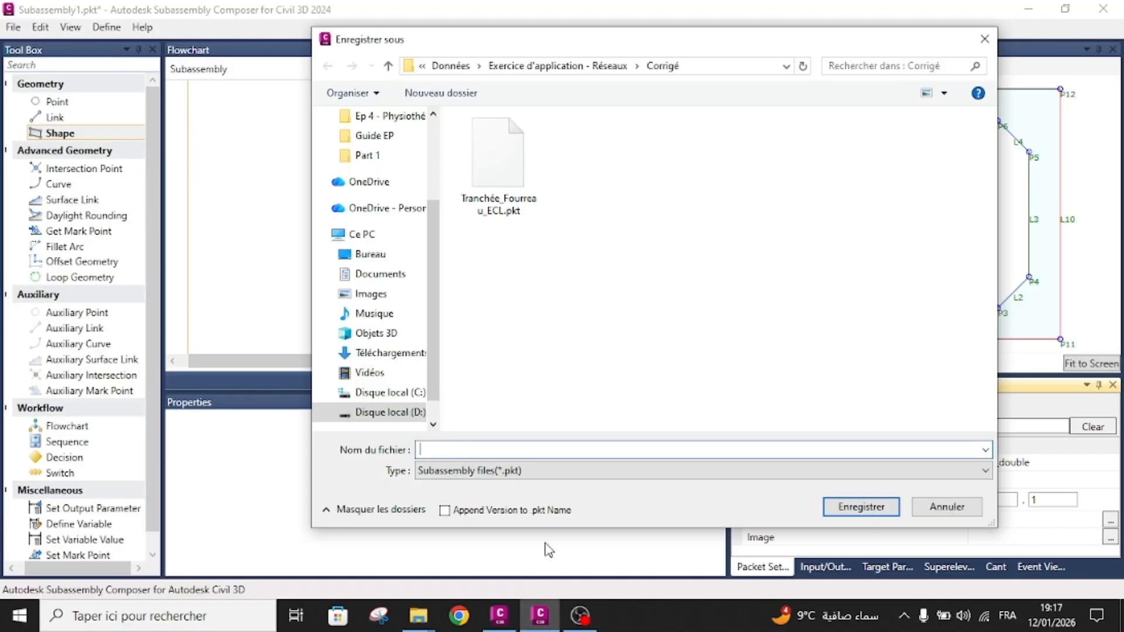
key(ctrl+v)
key(Return)
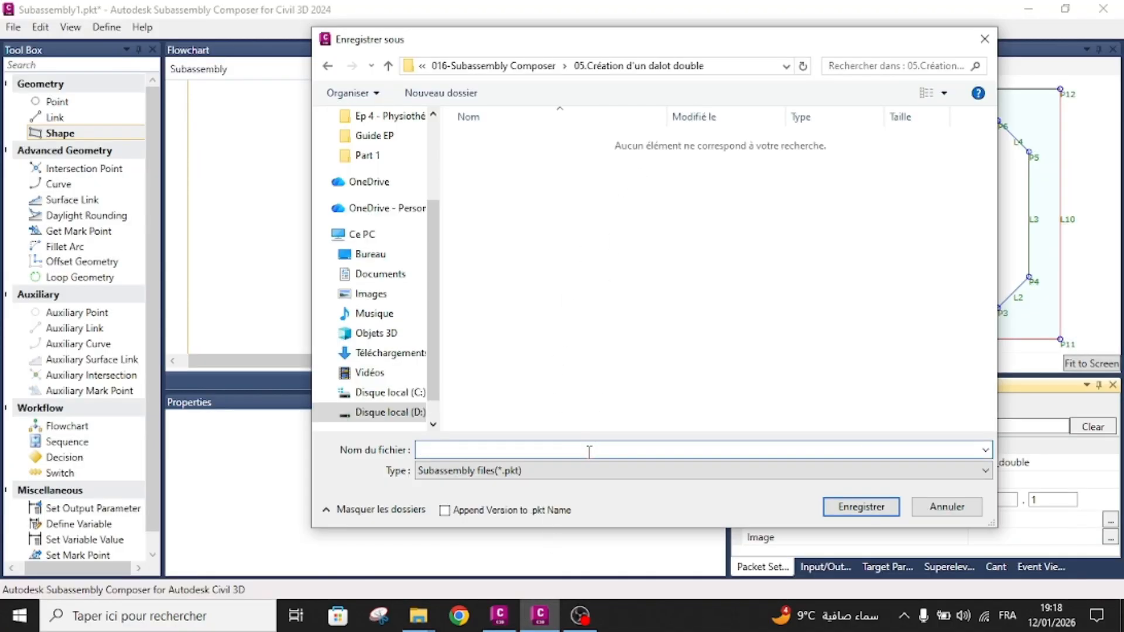
text(Dalot)
key(BackSpace)
text(double)
click(859, 507)
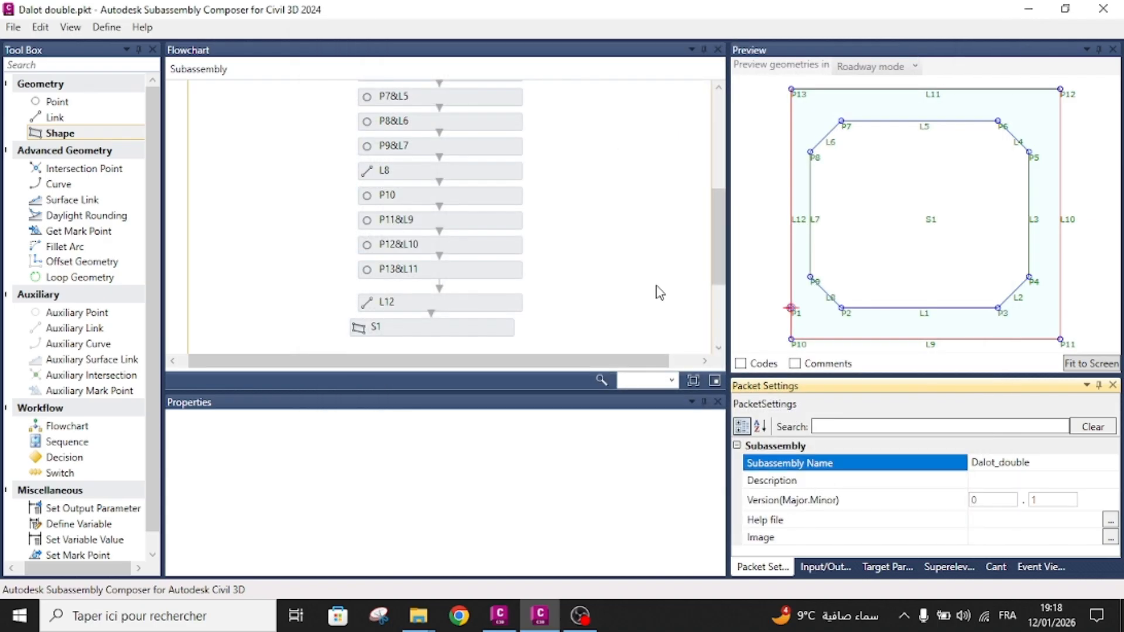
- Switch to Civil 3D and draw a vertical polyline 10 units long beside the double dalot detail, with ortho active
click(499, 614)
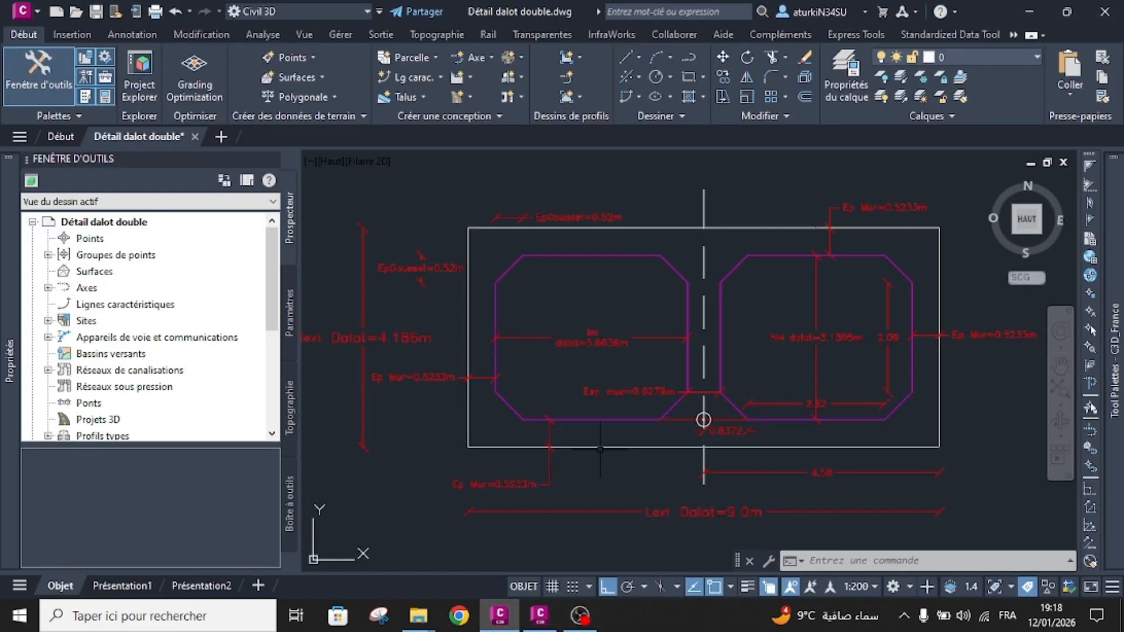
scroll(640, 396, down, 8)
text(pol)
key(Return)
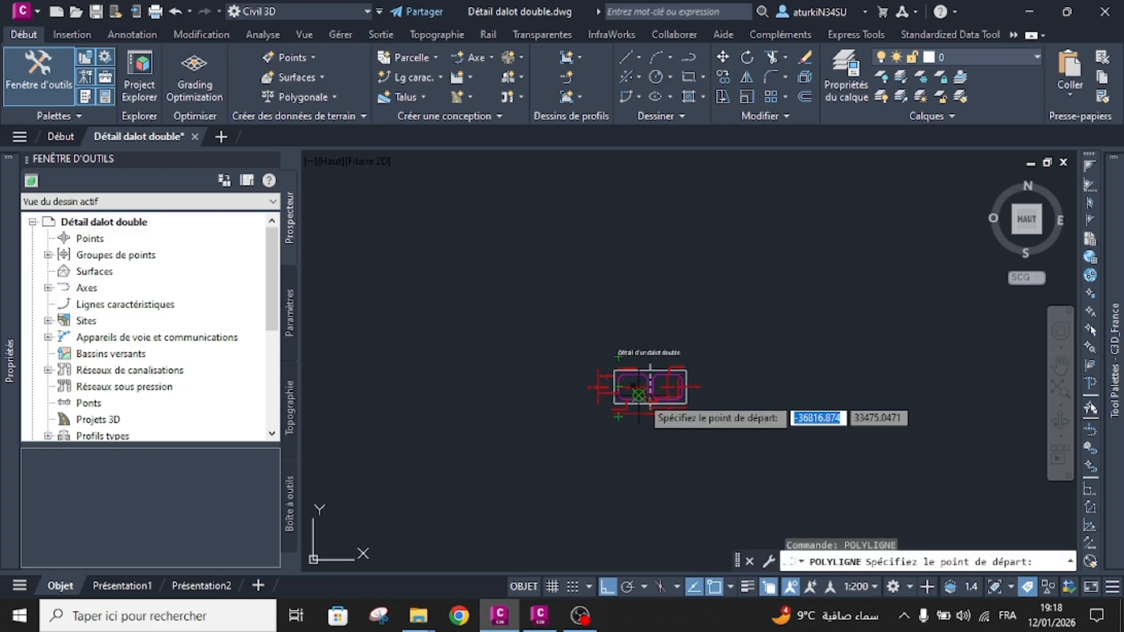
click(559, 345)
key(F8)
key(F8)
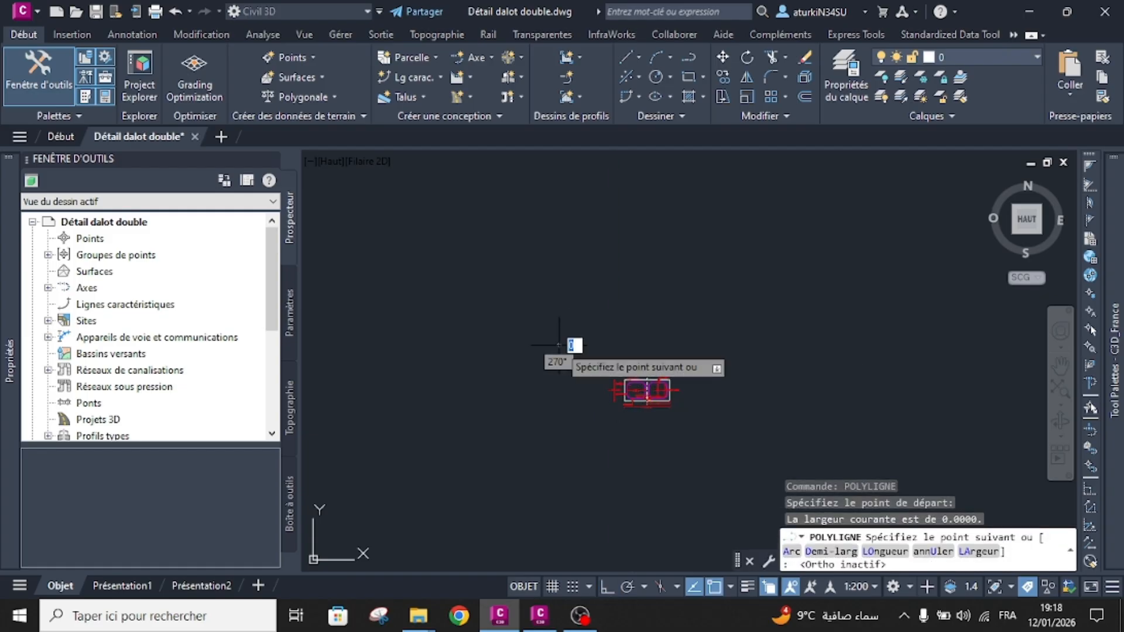
text(10)
key(Return)
key(Escape)
scroll(557, 368, up, 2)
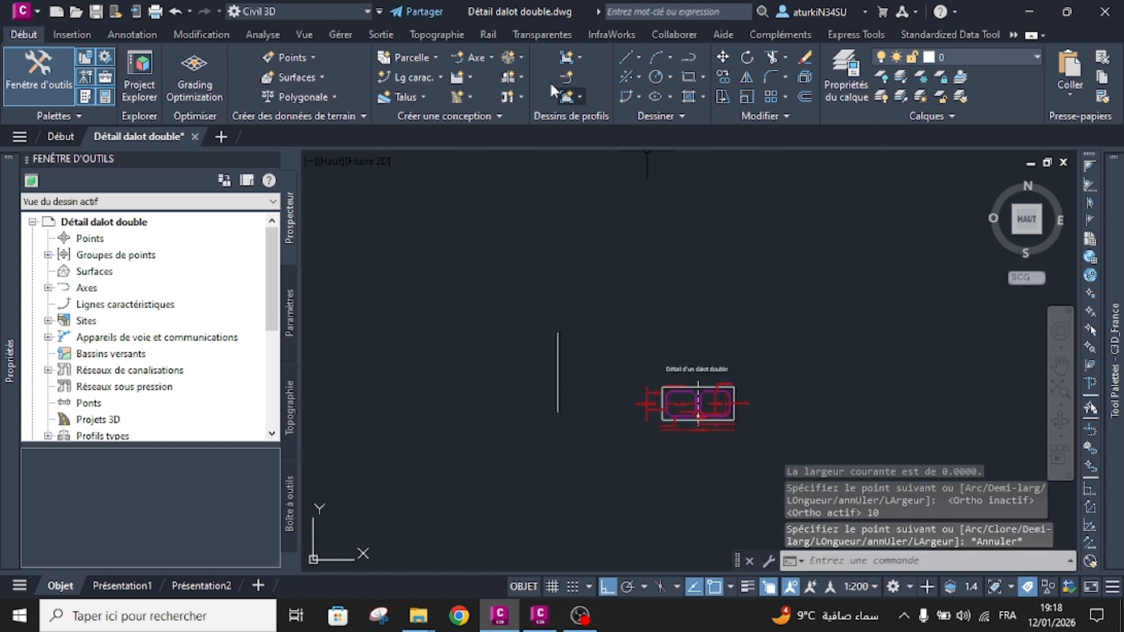
- Create an assembly (profil type) named "Dalot double" and place its baseline in an empty area of the drawing
click(513, 72)
click(530, 104)
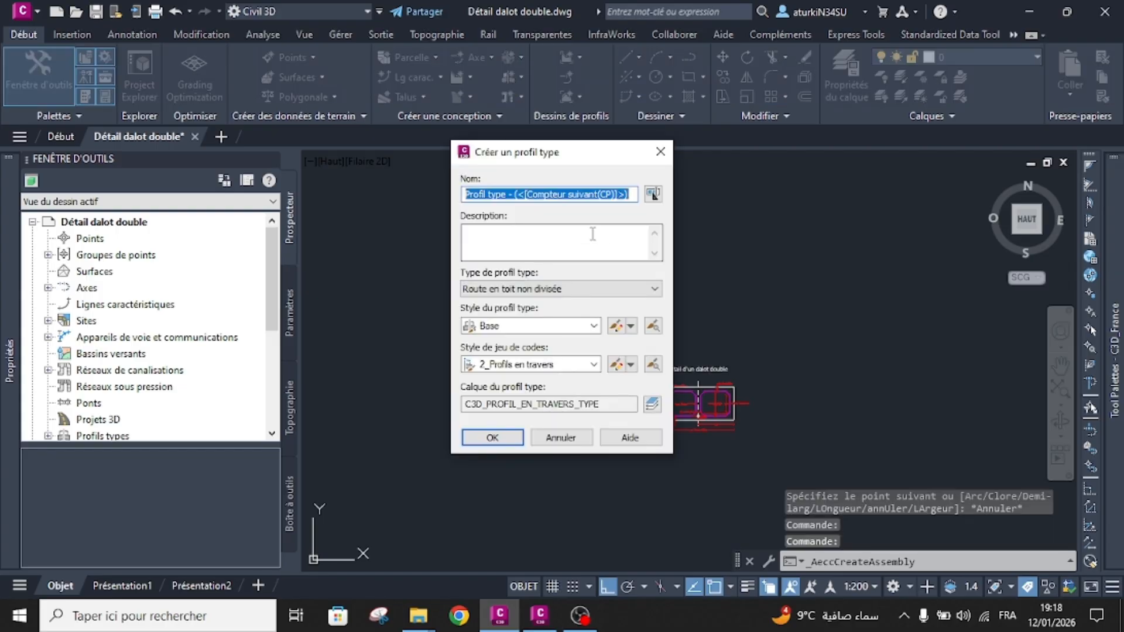
text(Dalot double)
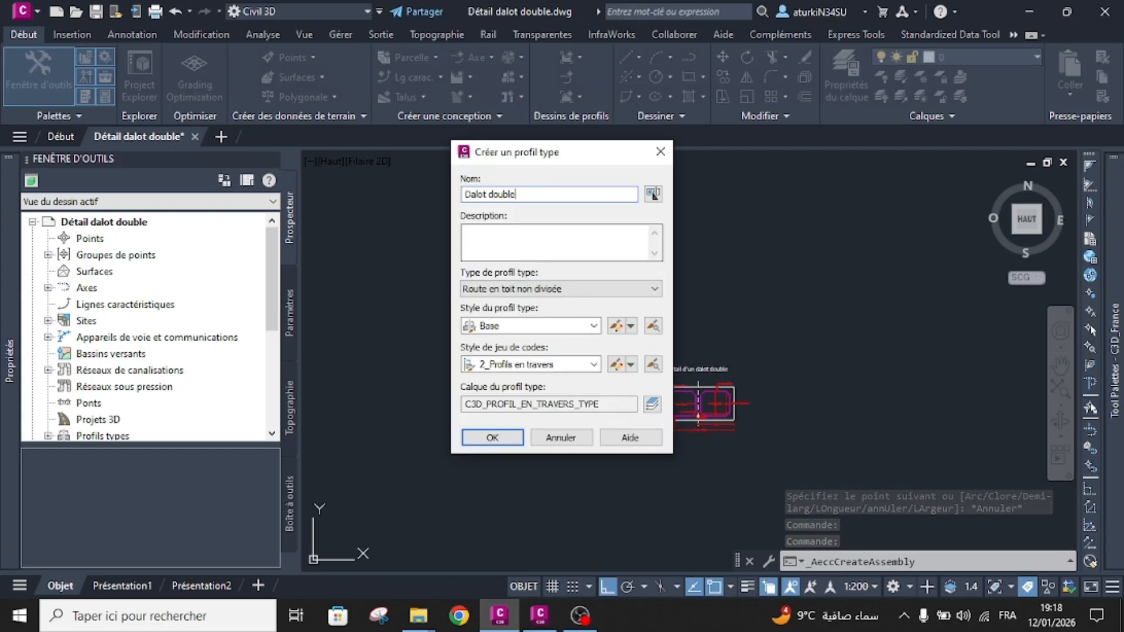
click(492, 438)
click(686, 279)
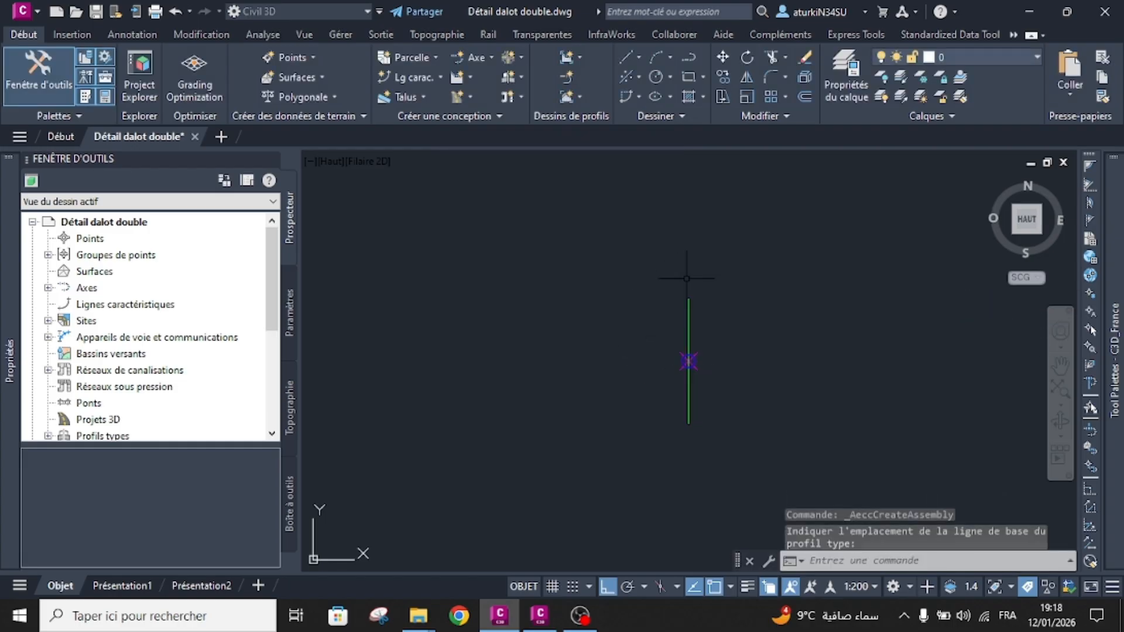
- Start importing subassemblies into the custom tool palette that contains the Dalot_simple subassembly
mouse_move(1116, 251)
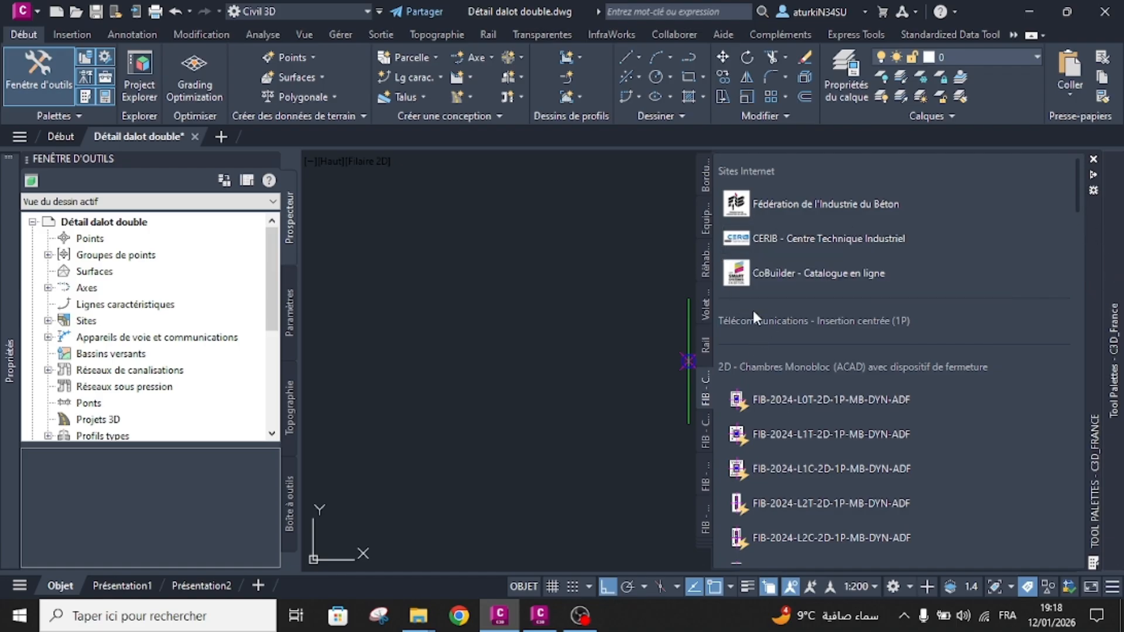
click(705, 543)
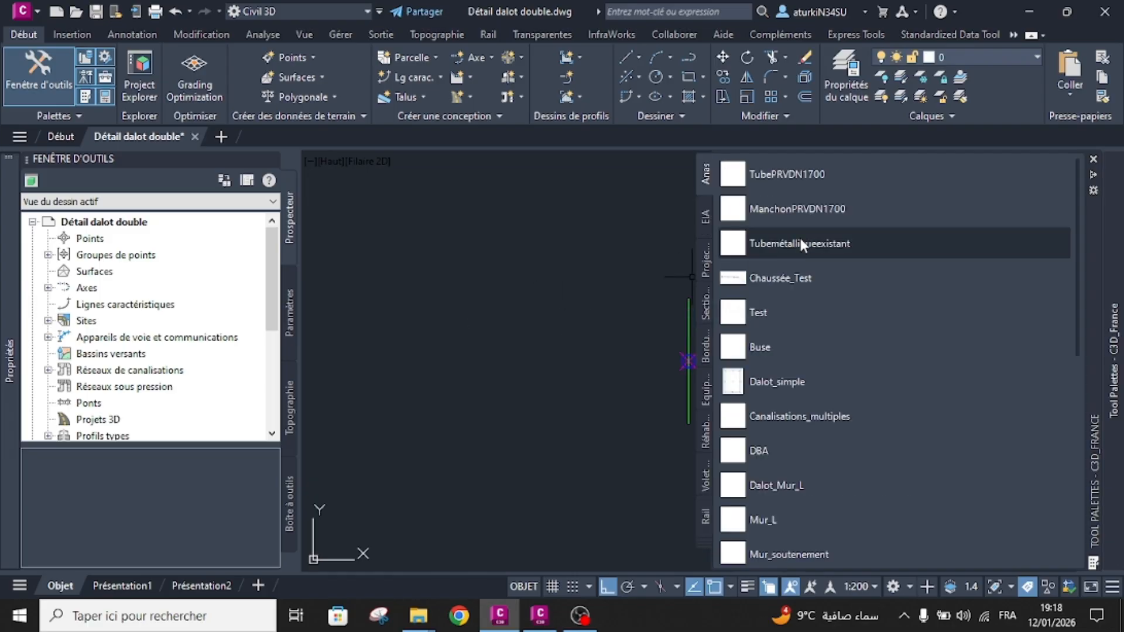
scroll(800, 240, down, 5)
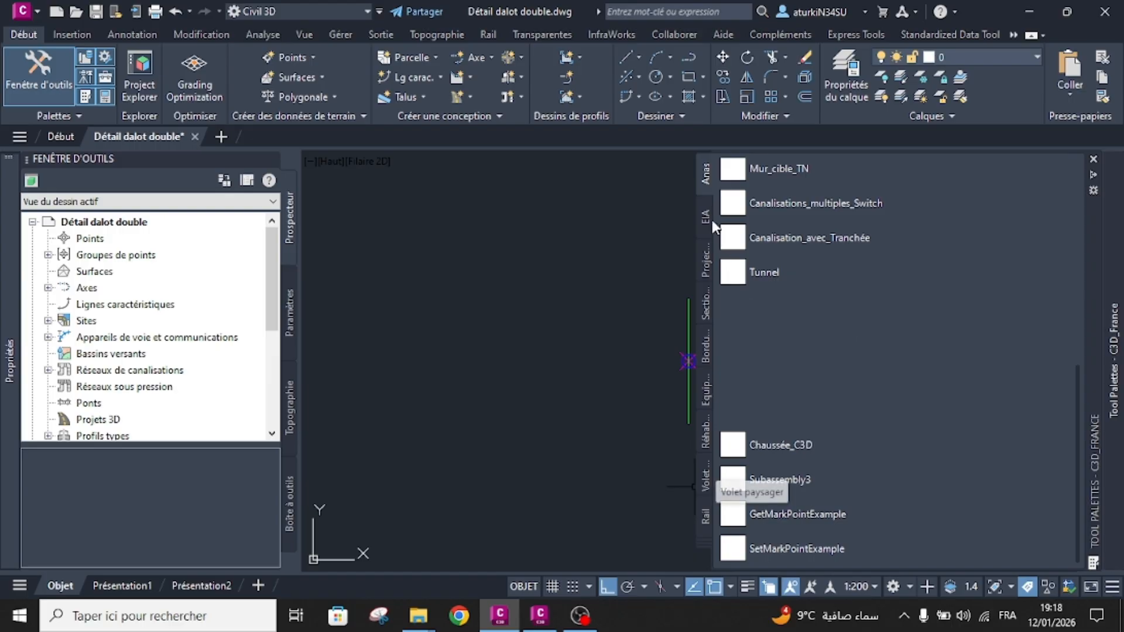
right_click(703, 179)
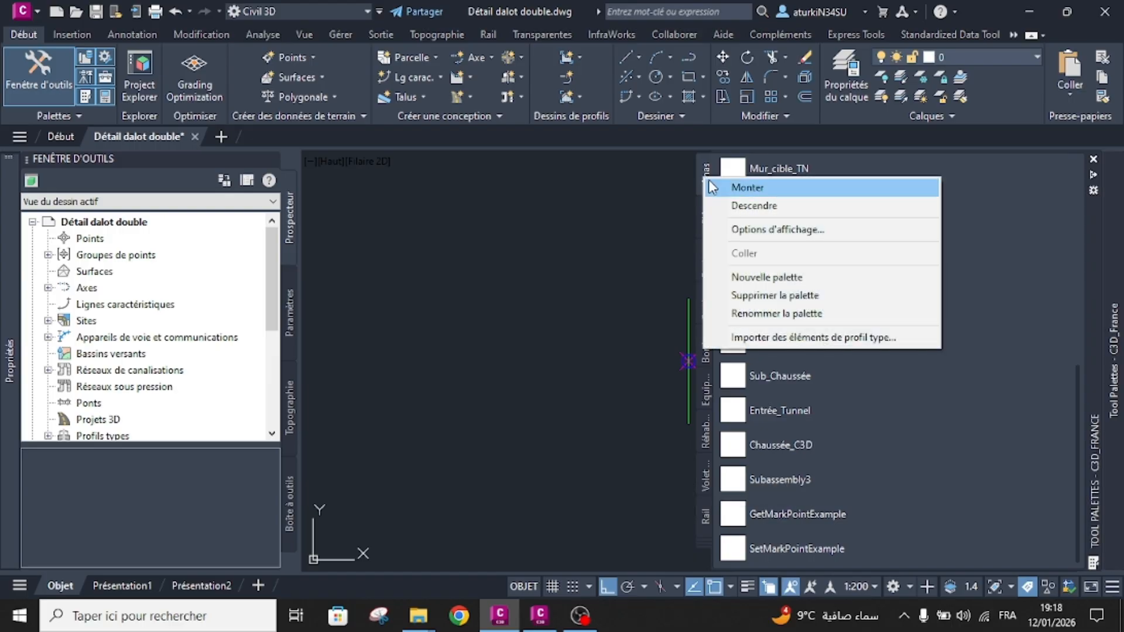
click(748, 339)
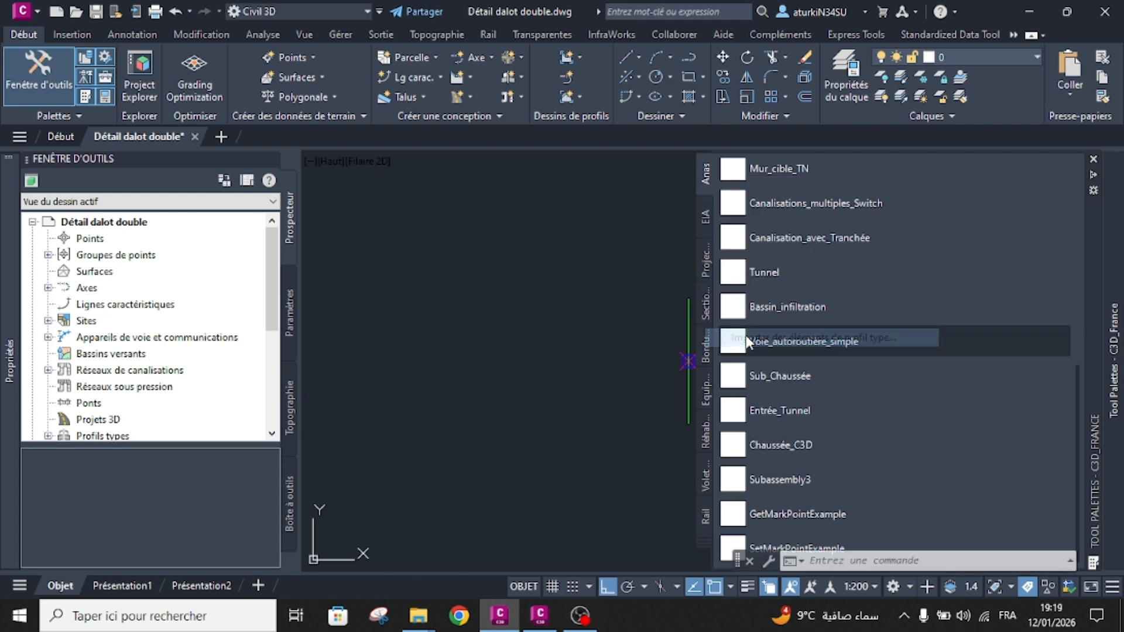
click(708, 251)
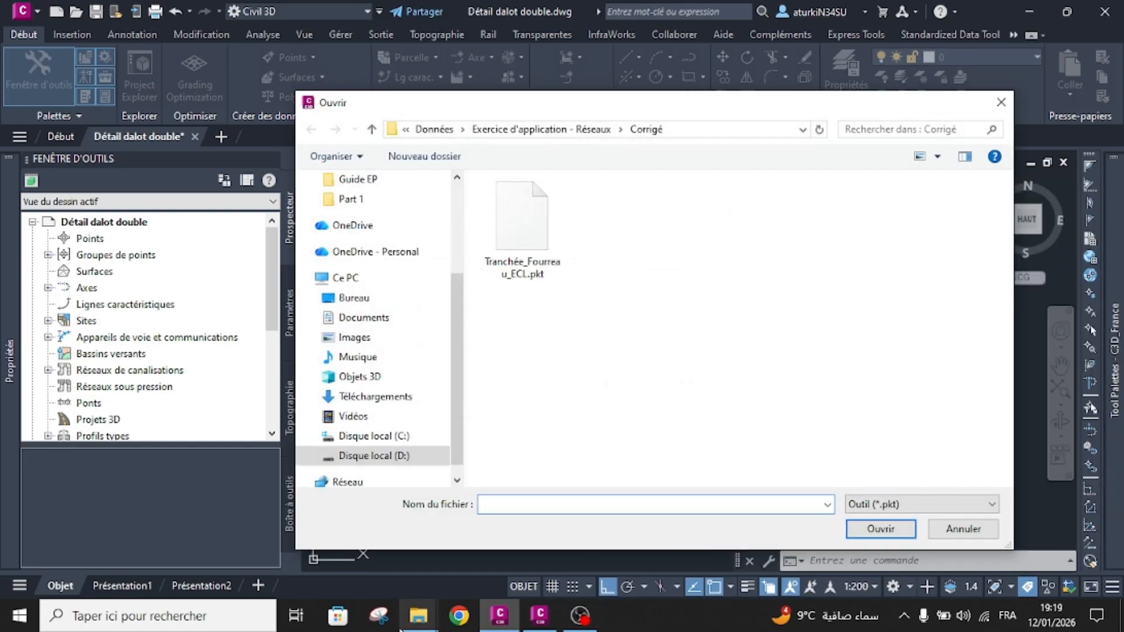
- Switch to File Explorer and copy the path of the "05.Création d'un dalot double" folder
click(418, 615)
click(394, 553)
click(780, 52)
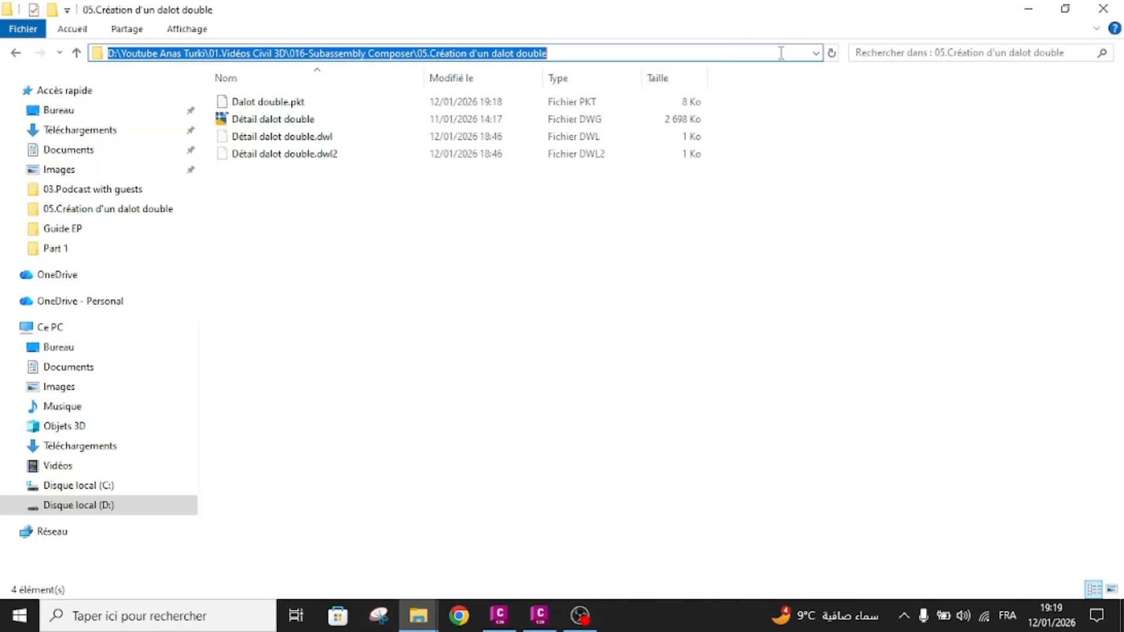
click(594, 432)
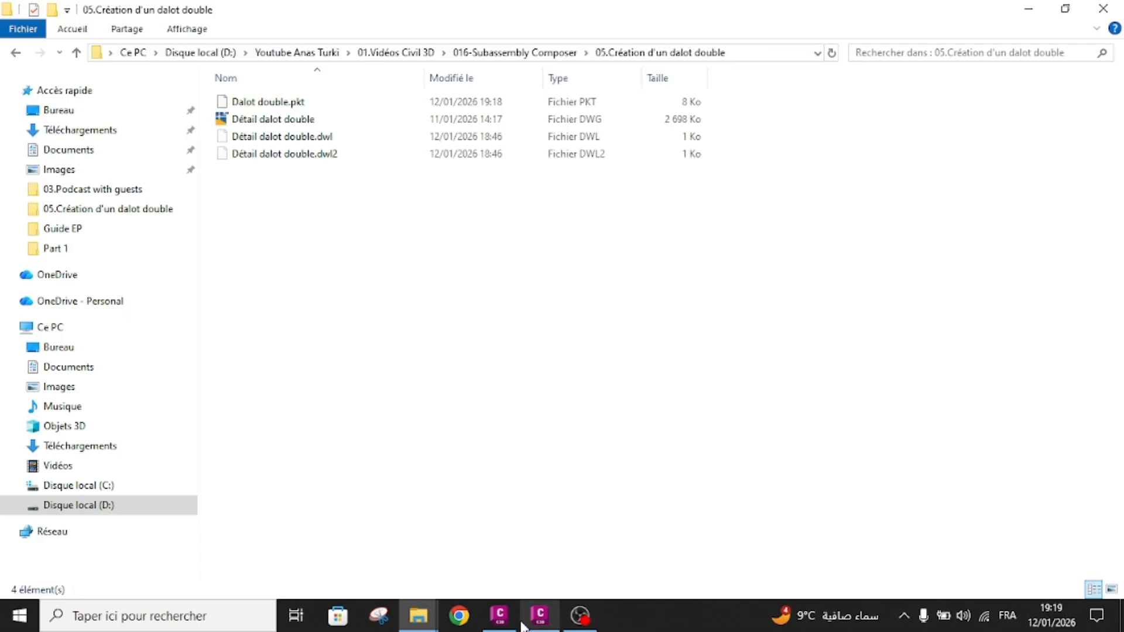
- Return to Civil 3D, import "Dalot double.pkt" from the "05.Création d'un dalot double" folder, and locate Dalot_double in the palette
click(499, 614)
key(ctrl+v)
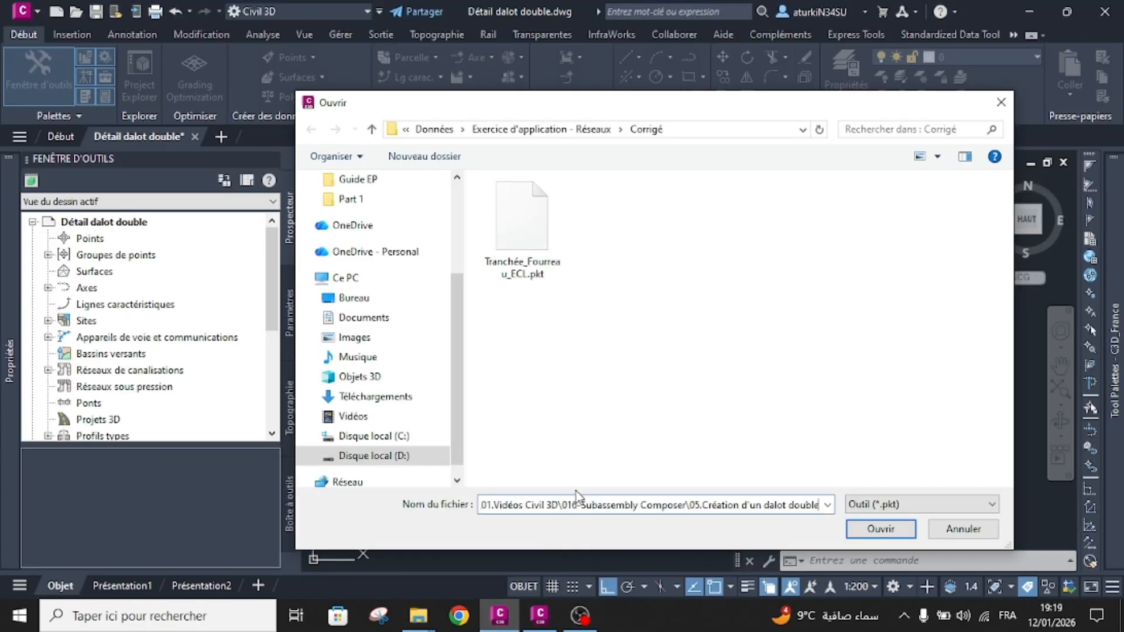
key(Return)
click(590, 203)
click(879, 528)
click(545, 385)
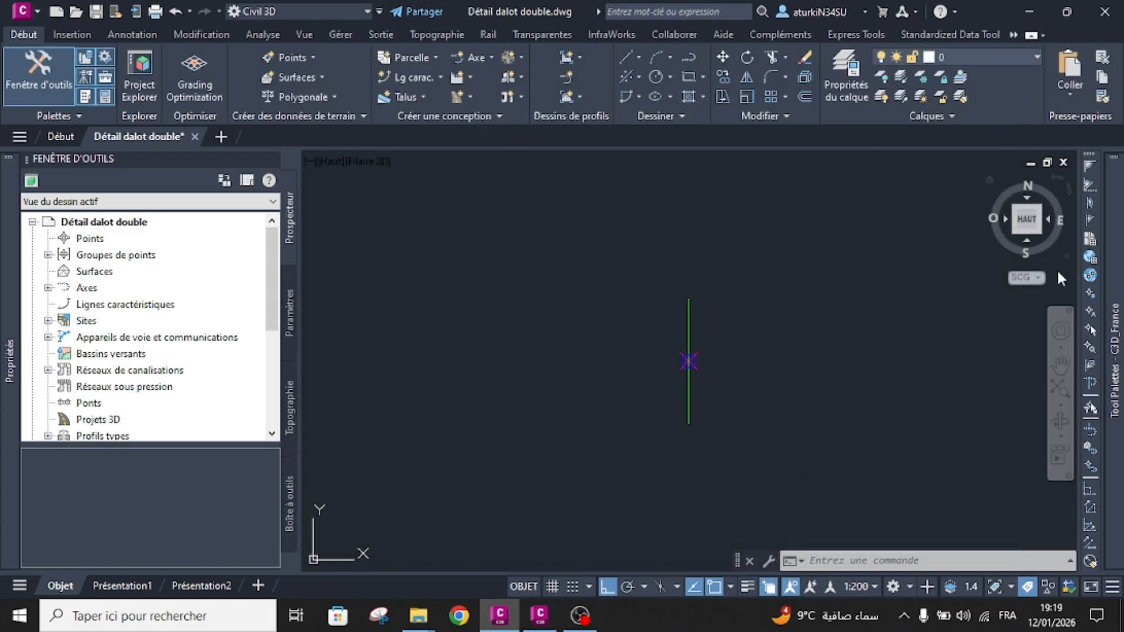
mouse_move(1118, 254)
scroll(846, 364, down, 1)
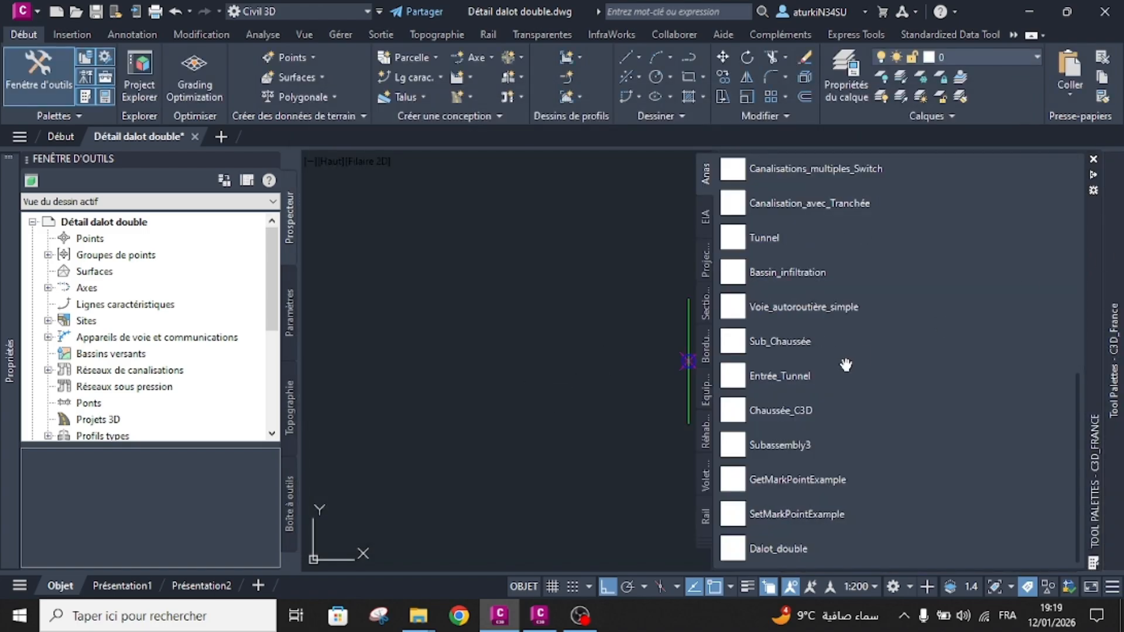
click(748, 548)
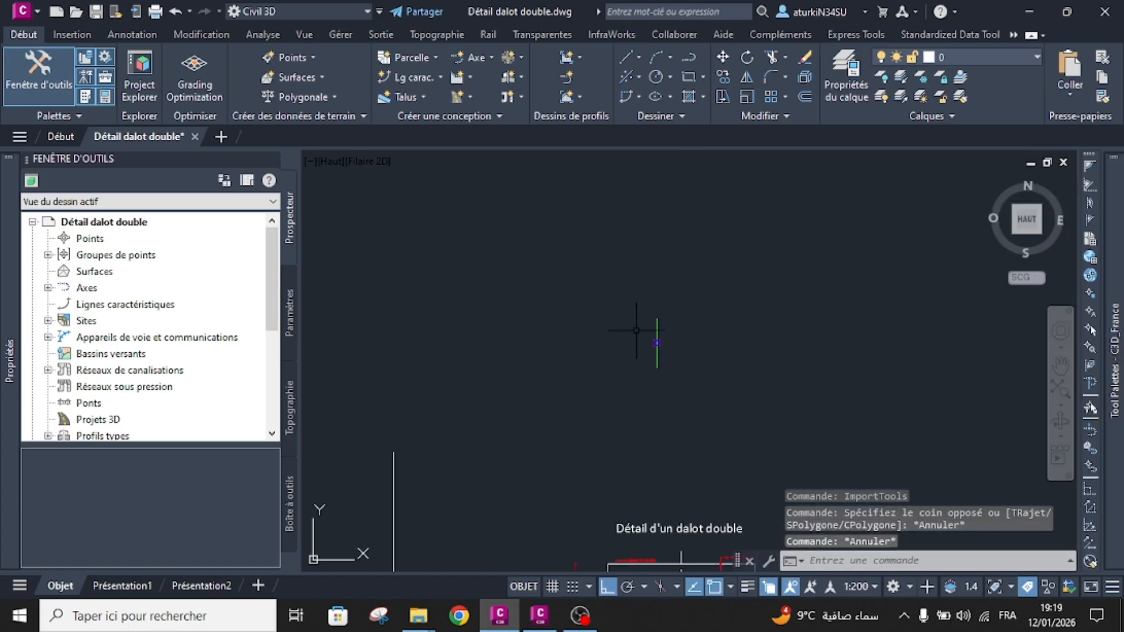
- Capture the dimensioned double dalot detail, without its title, as a rectangular screenshot with the Snipping Tool (Outil Capture d'écran)
scroll(632, 338, up, 8)
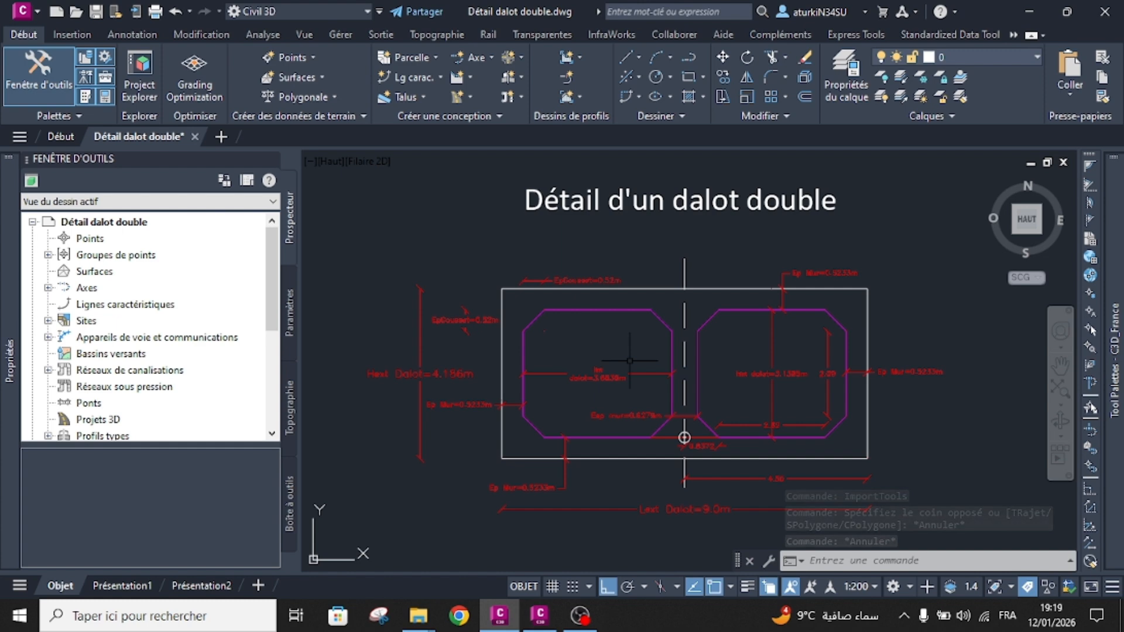
click(373, 624)
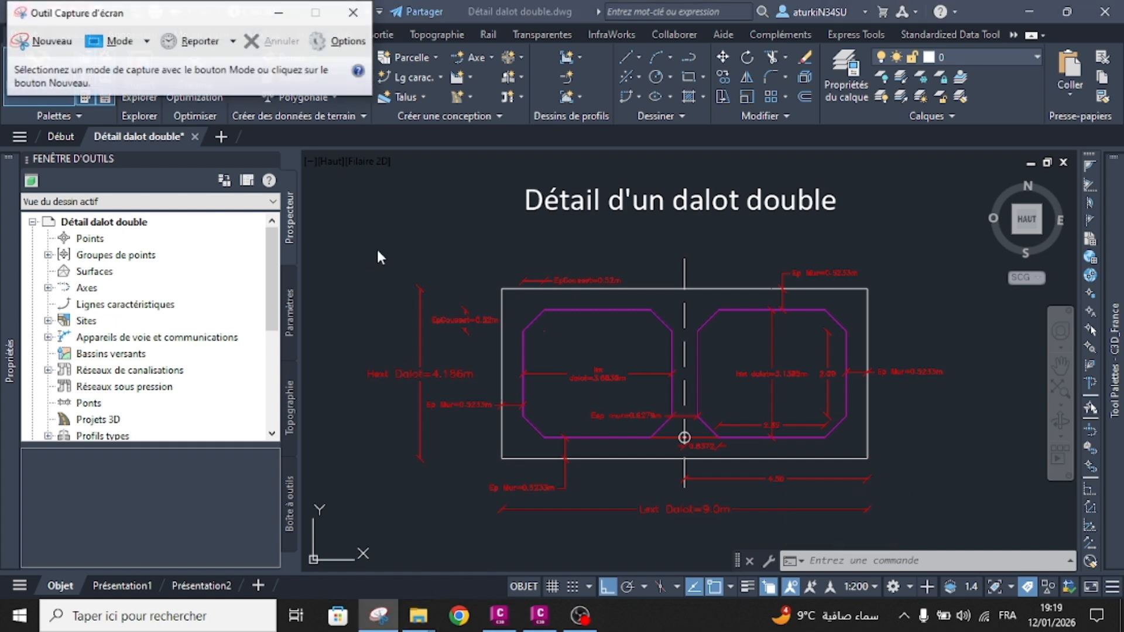
click(23, 42)
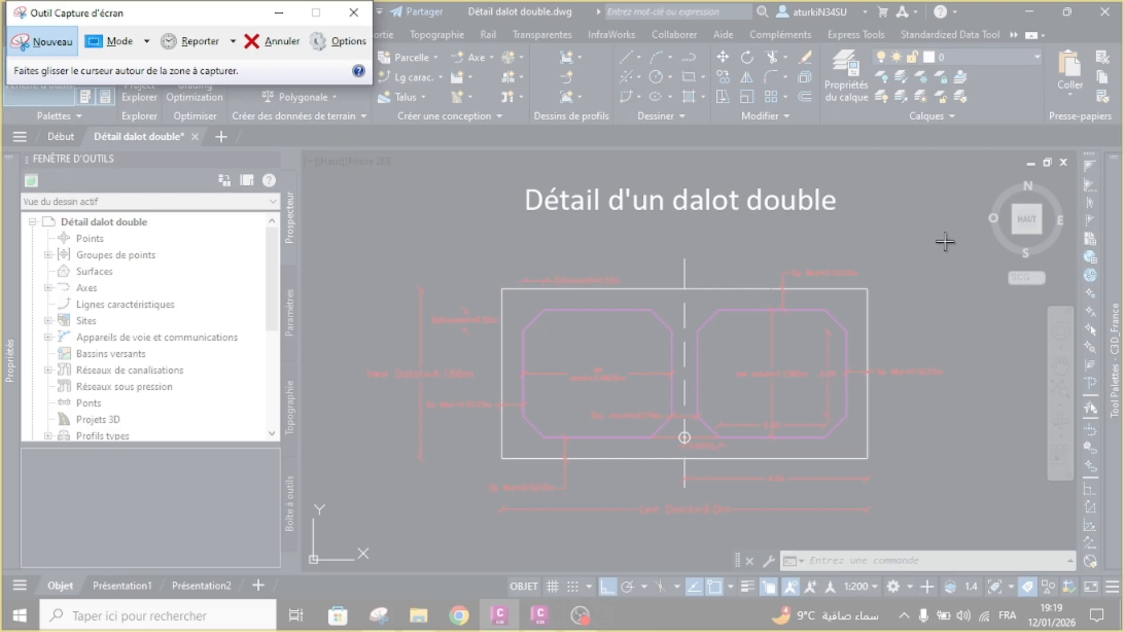
mouse_move(942, 237)
mouse_down()
mouse_move(408, 523)
mouse_move(355, 527)
mouse_up()
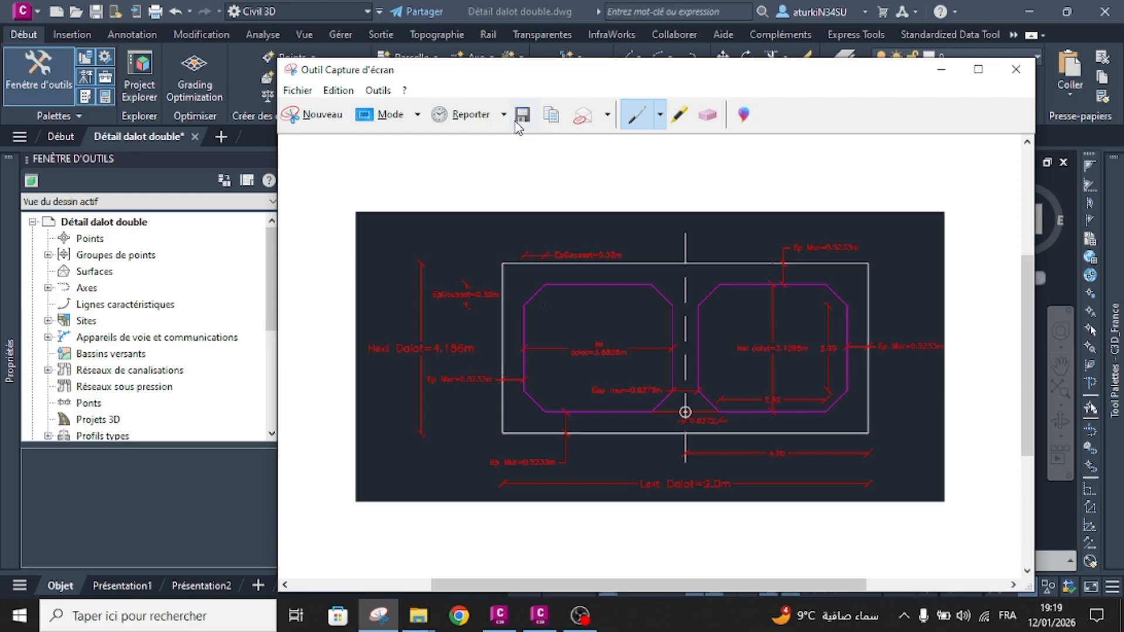
- Start saving the capture and copy the path of the "05.Création d'un dalot double" folder from File Explorer
click(521, 116)
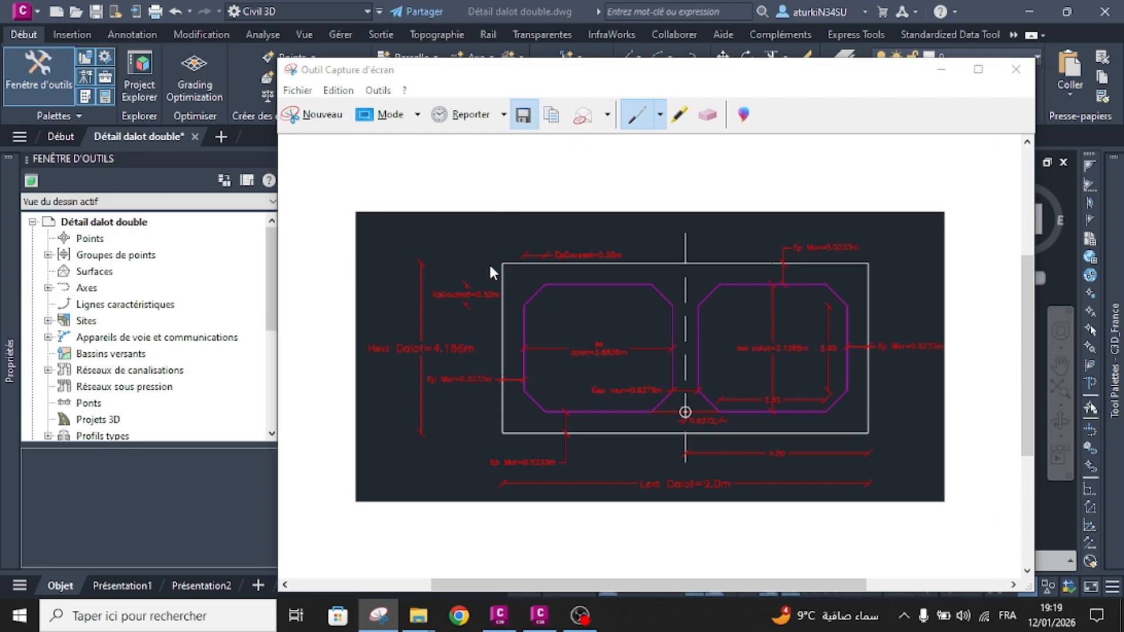
click(418, 616)
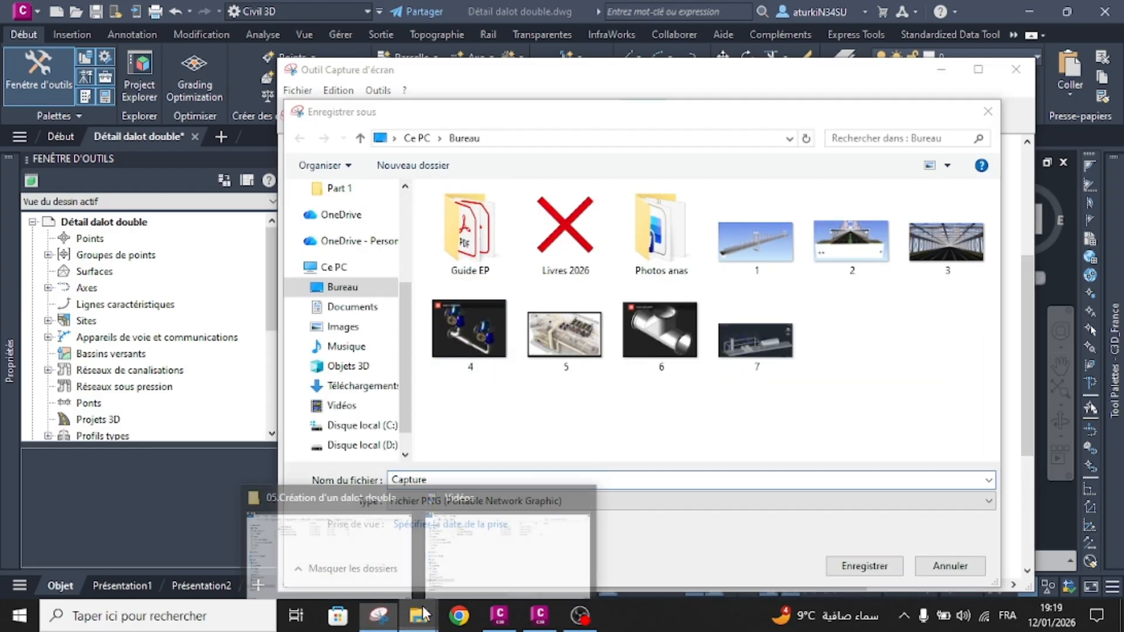
click(371, 547)
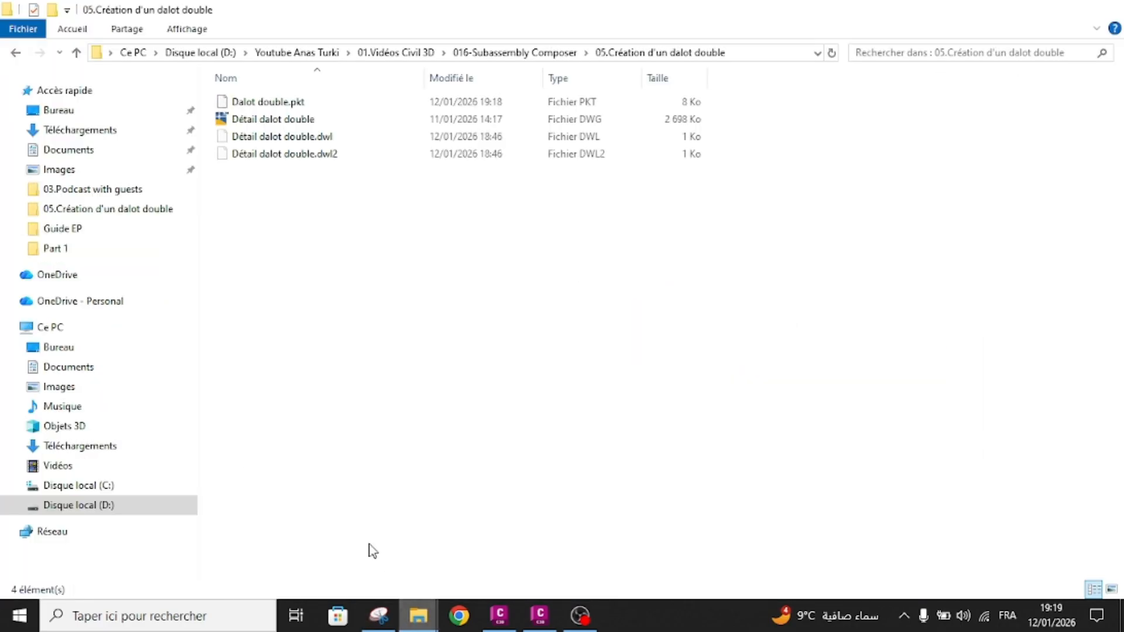
click(786, 52)
key(alt+Tab)
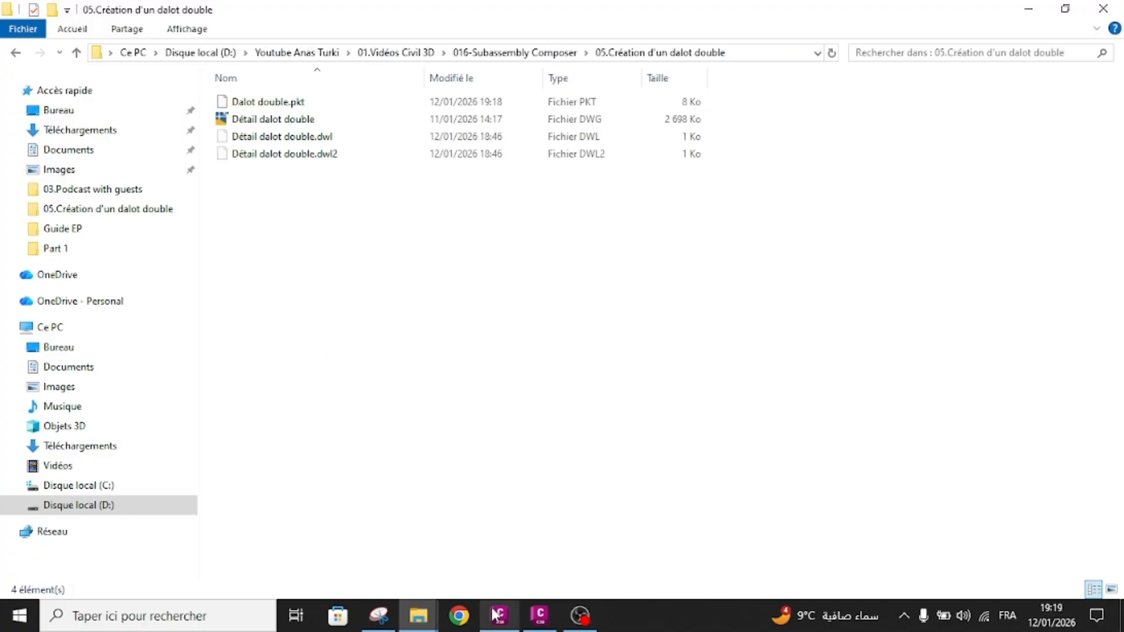
click(532, 615)
click(510, 620)
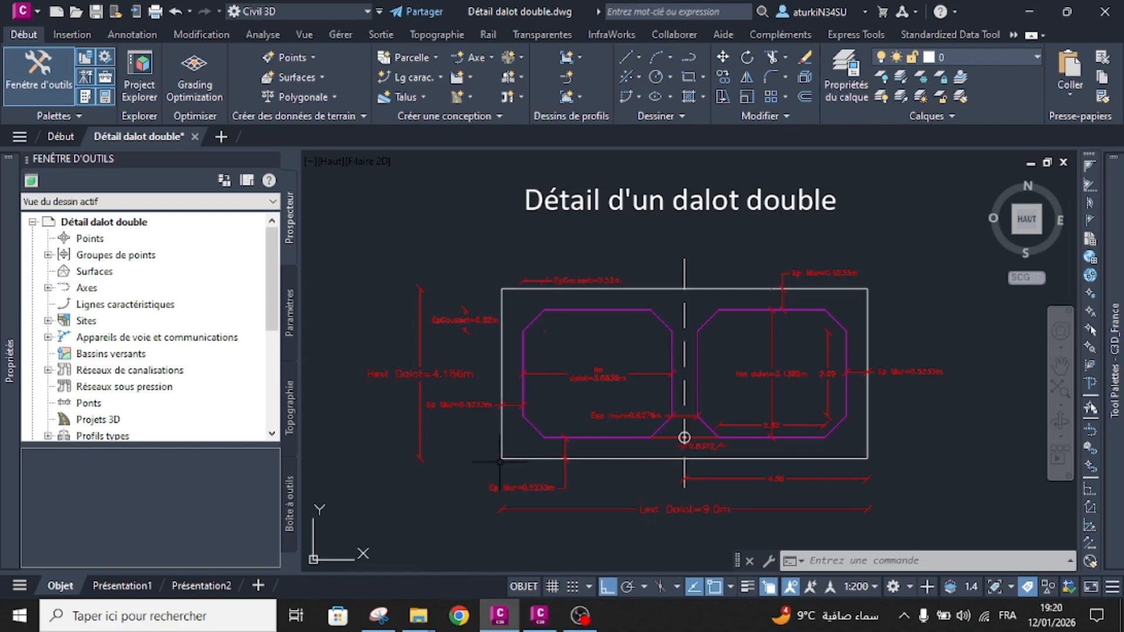
- Return to the Snipping Tool, save the capture as PNG "Dalot" in the "05.Création d'un dalot double" folder, and close the tool
click(377, 620)
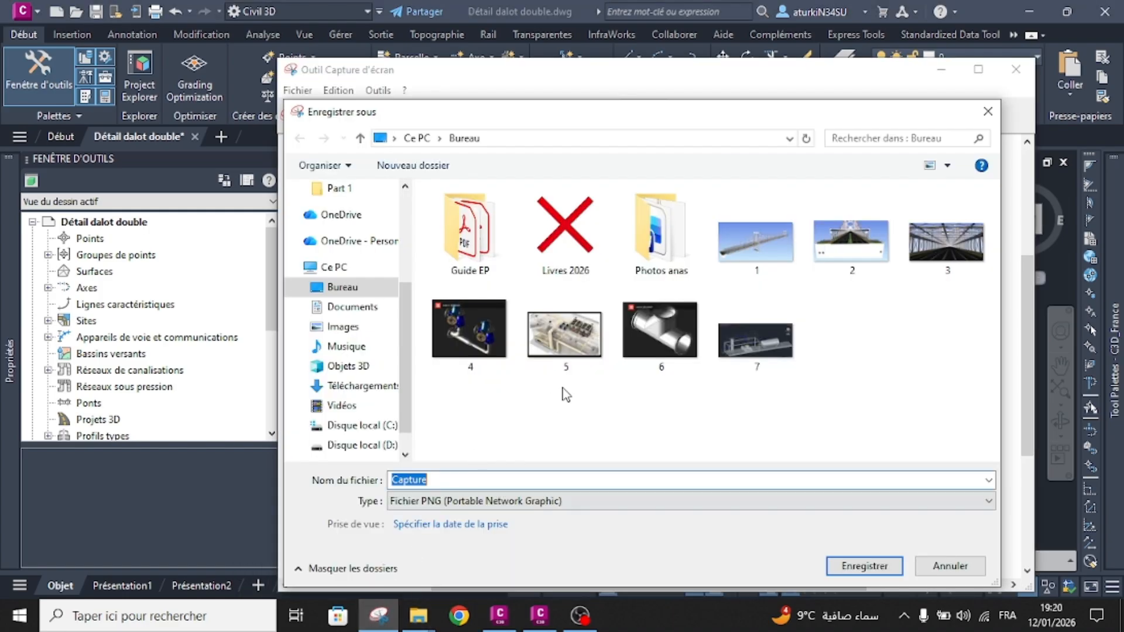
text(D:\Youtube Anas Tutos\Videos Civil 3D\016-Subassembly Composer\05.Création d'un dalot double)
key(Return)
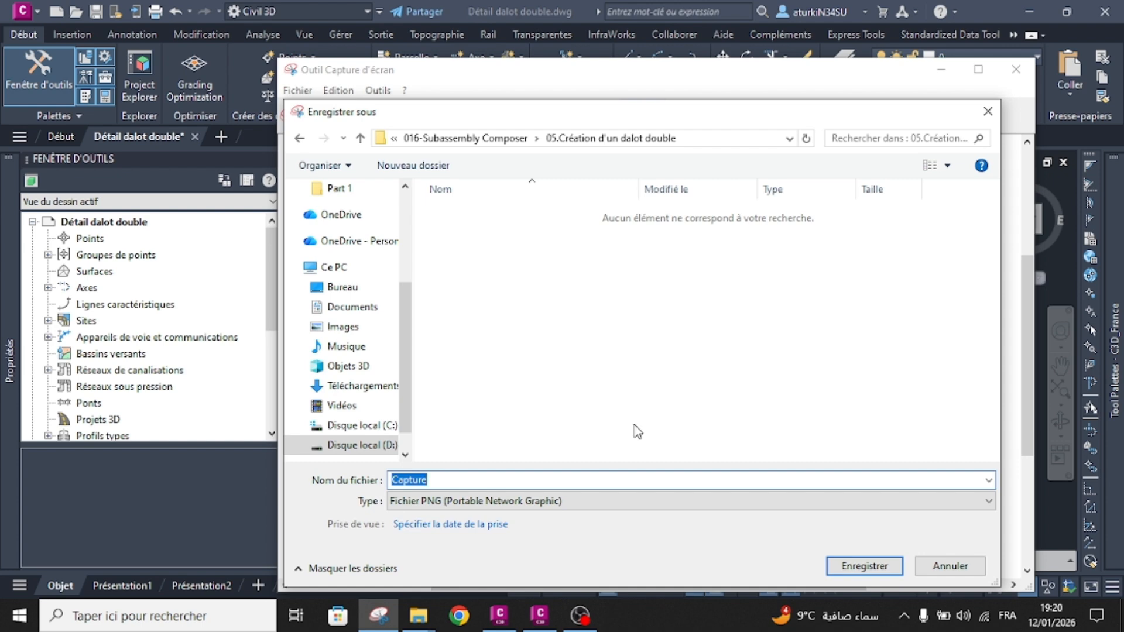
text(Dalot)
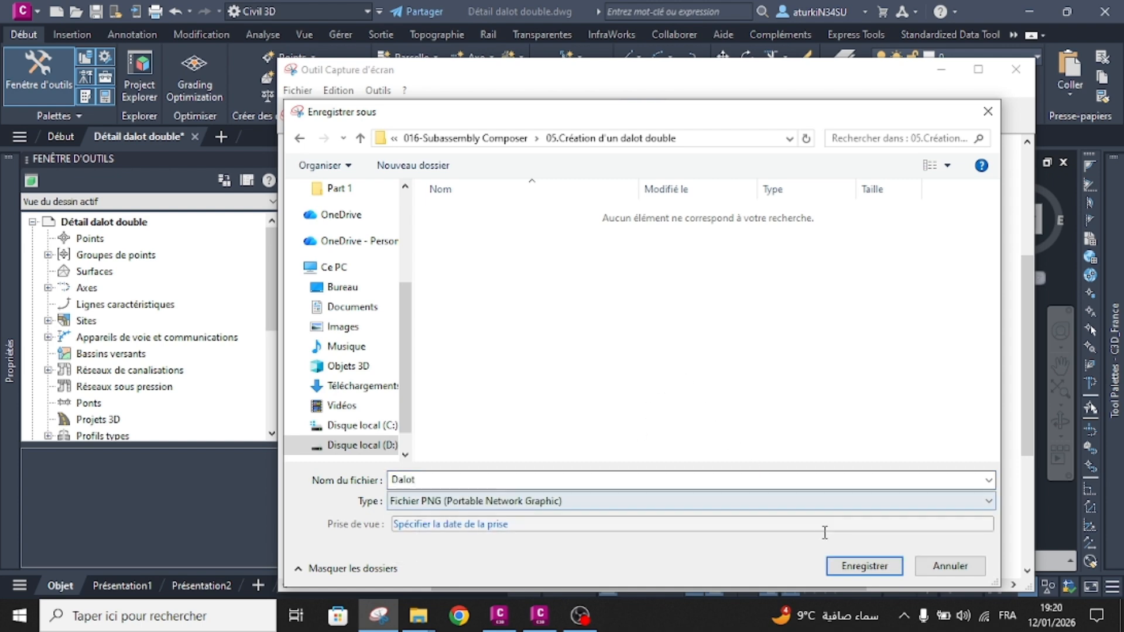
click(842, 565)
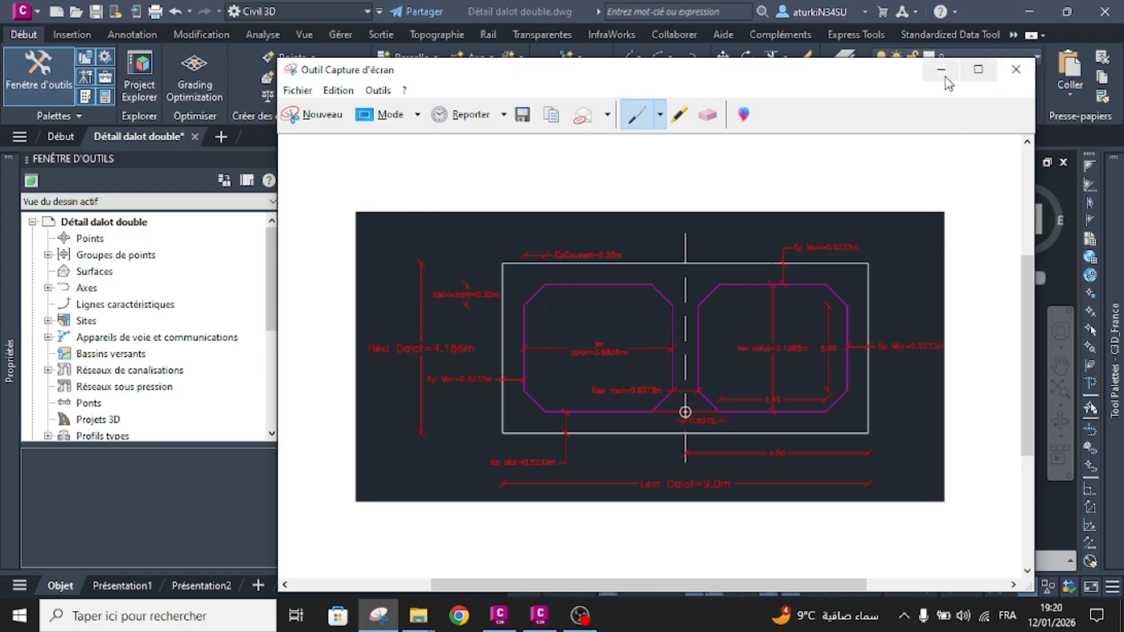
click(1016, 69)
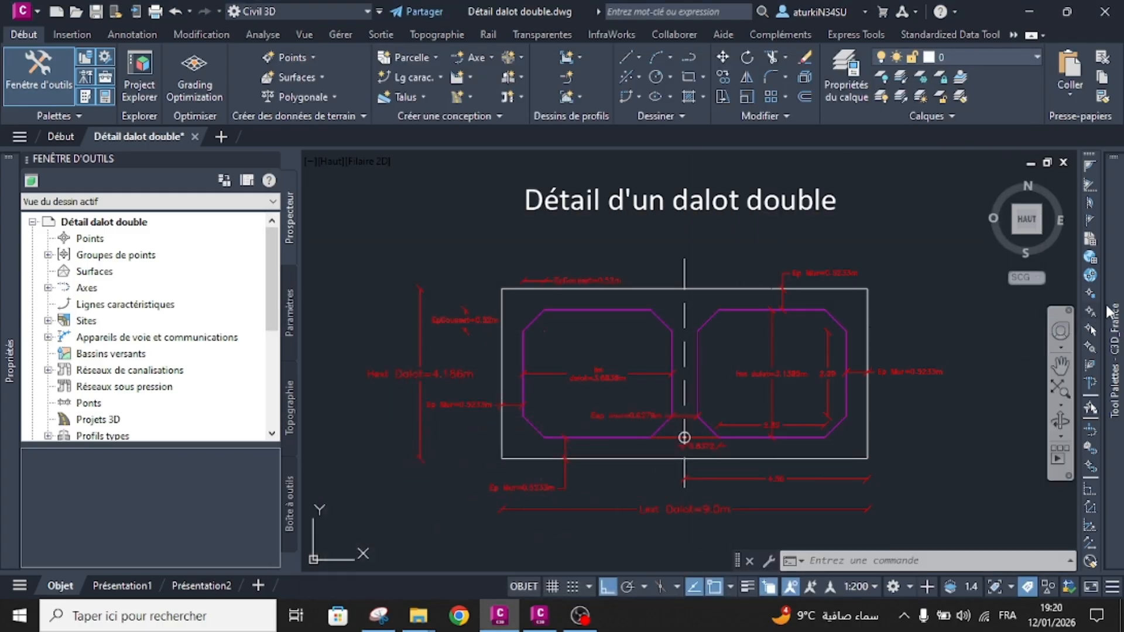
- Start specifying an image for the Dalot_double palette tool and browse for its light-theme image
mouse_move(1113, 314)
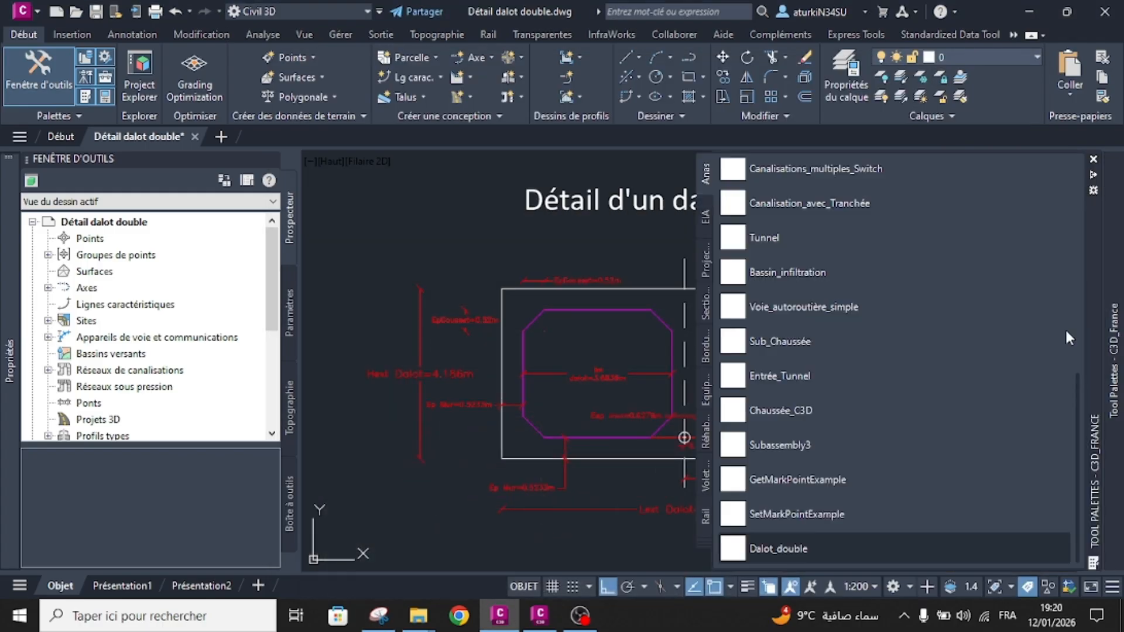
right_click(733, 553)
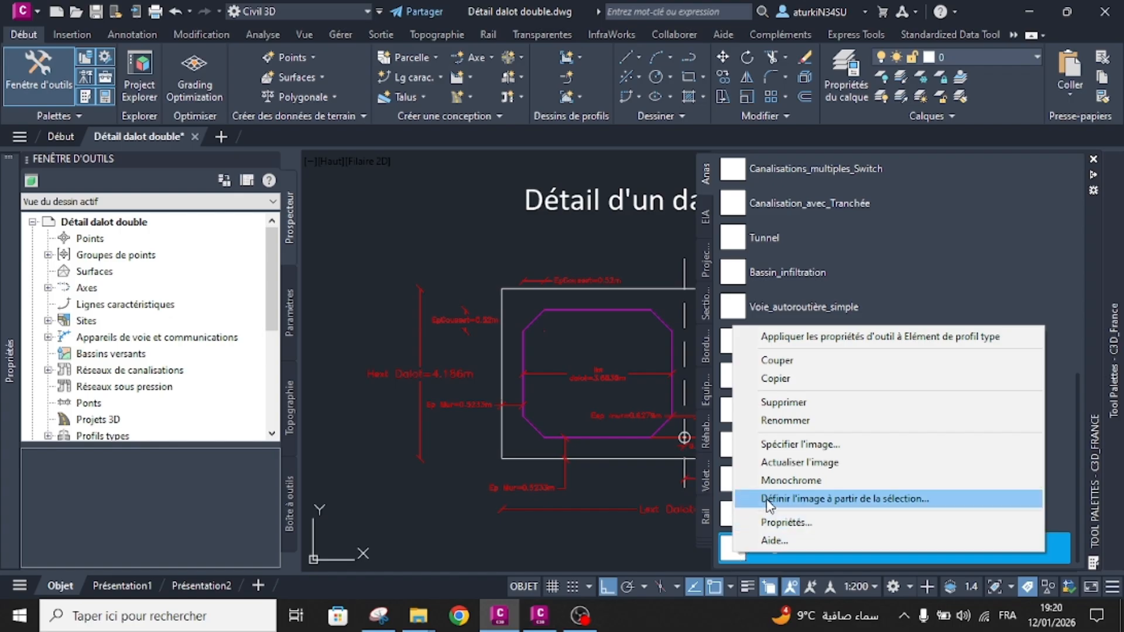
click(810, 445)
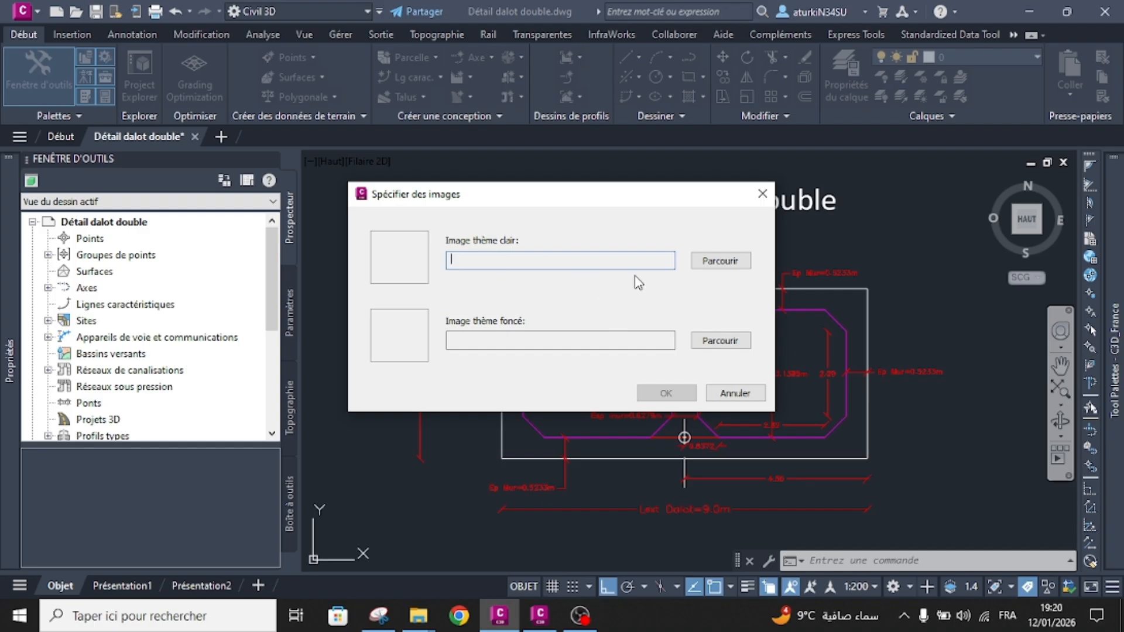
click(735, 265)
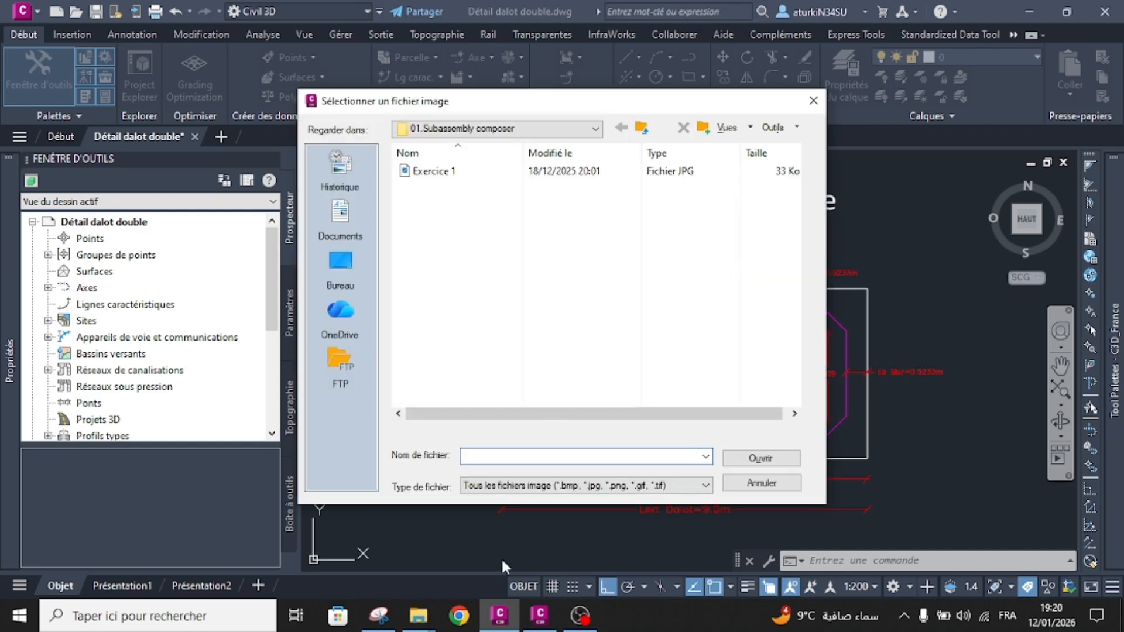
- Copy the "05.Création d'un dalot double" folder path from File Explorer and set its "Dalot" PNG as the tool's light-theme image
mouse_move(418, 616)
click(359, 549)
click(761, 52)
key(ctrl+c)
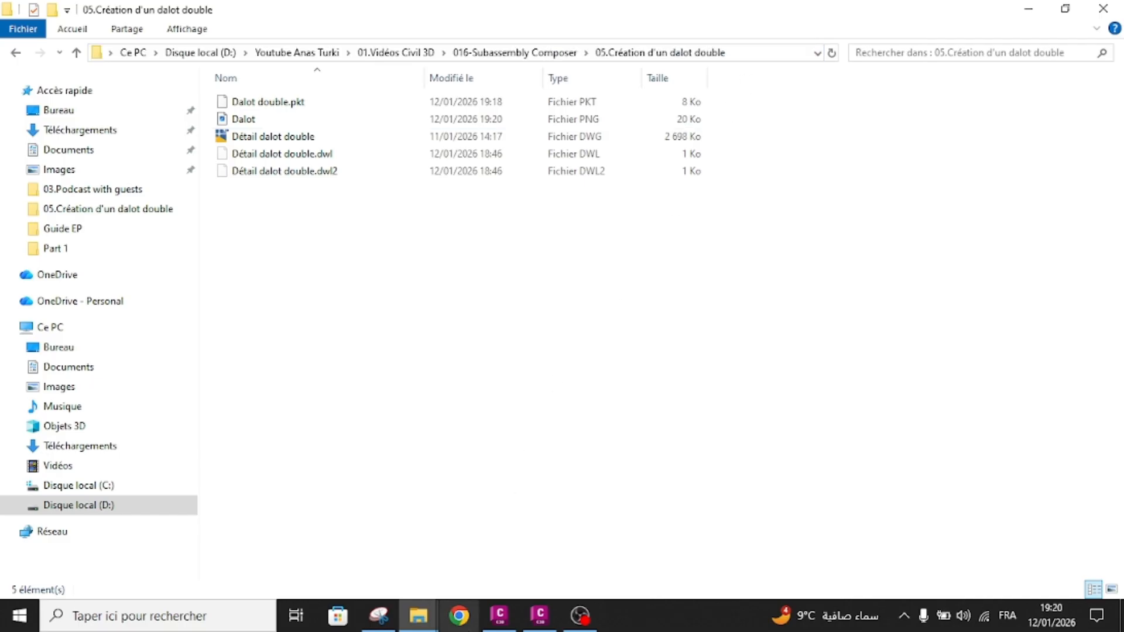
click(499, 616)
key(ctrl+v)
key(Return)
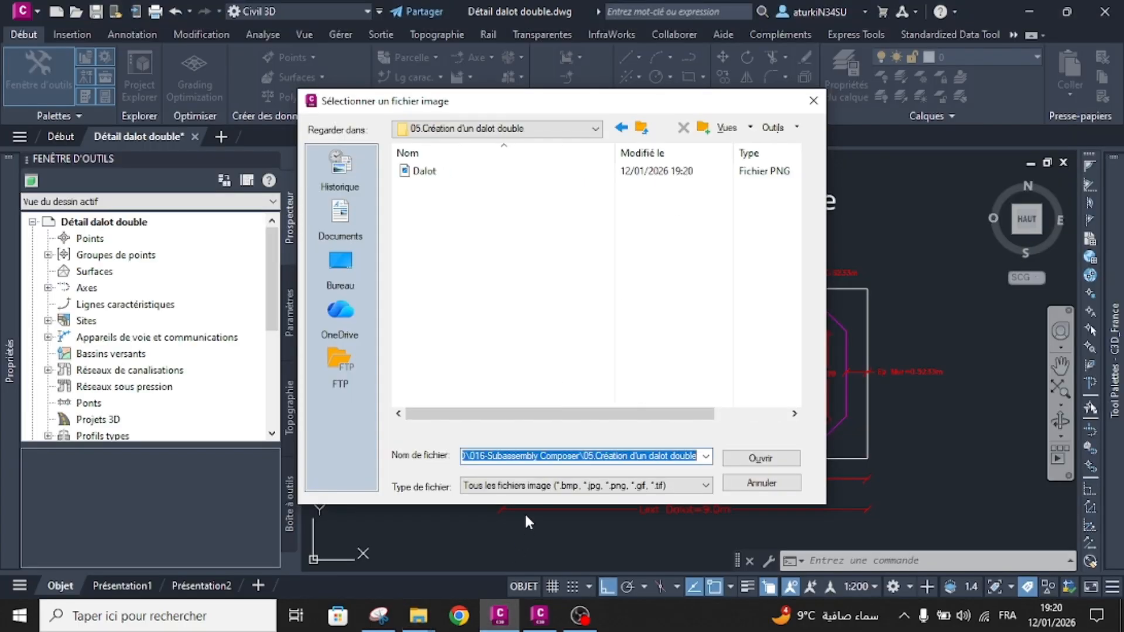
click(488, 173)
click(755, 458)
- Set the same "Dalot" PNG as the dark-theme image of the Dalot_double tool and apply both images
click(720, 341)
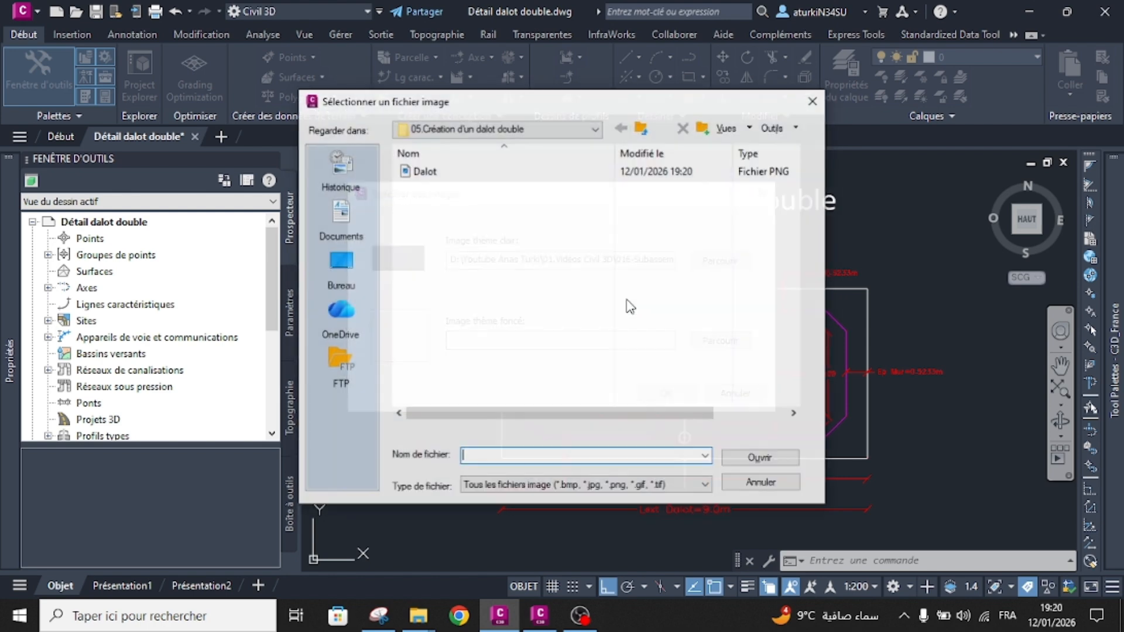
click(465, 172)
click(761, 458)
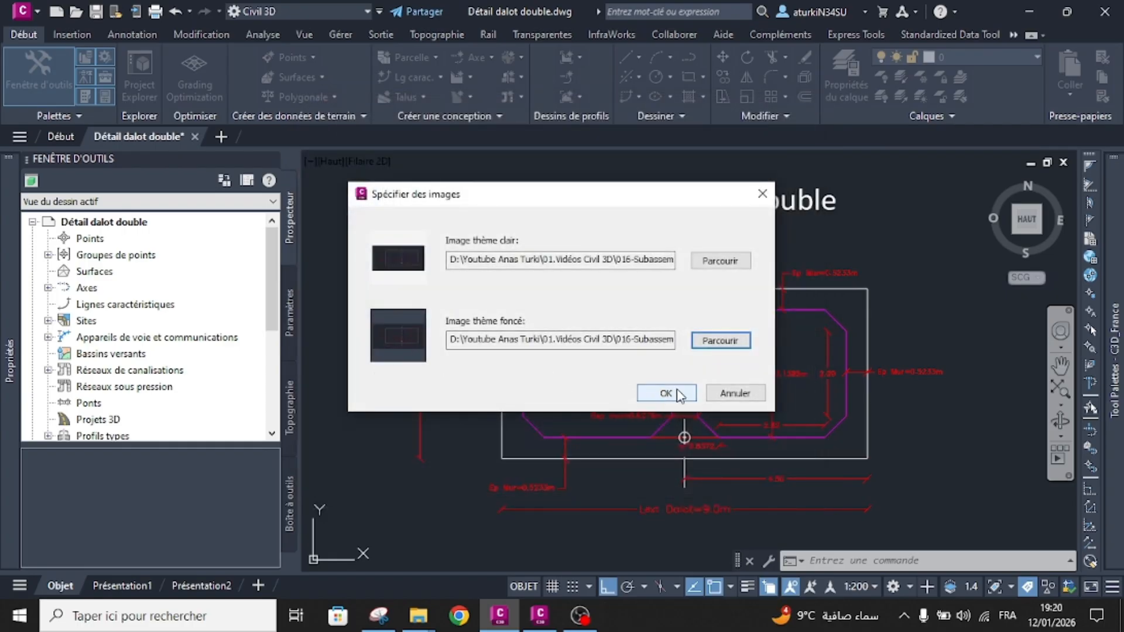
click(673, 392)
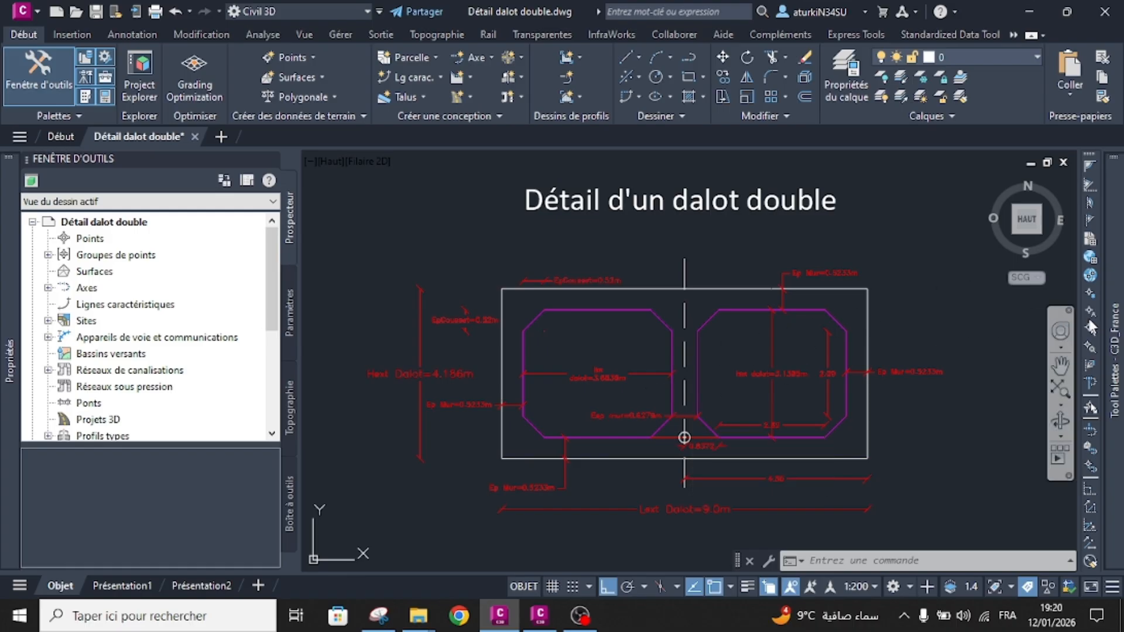
- Place the Dalot_double subassembly from the tool palette on the assembly's baseline marker
mouse_move(1116, 316)
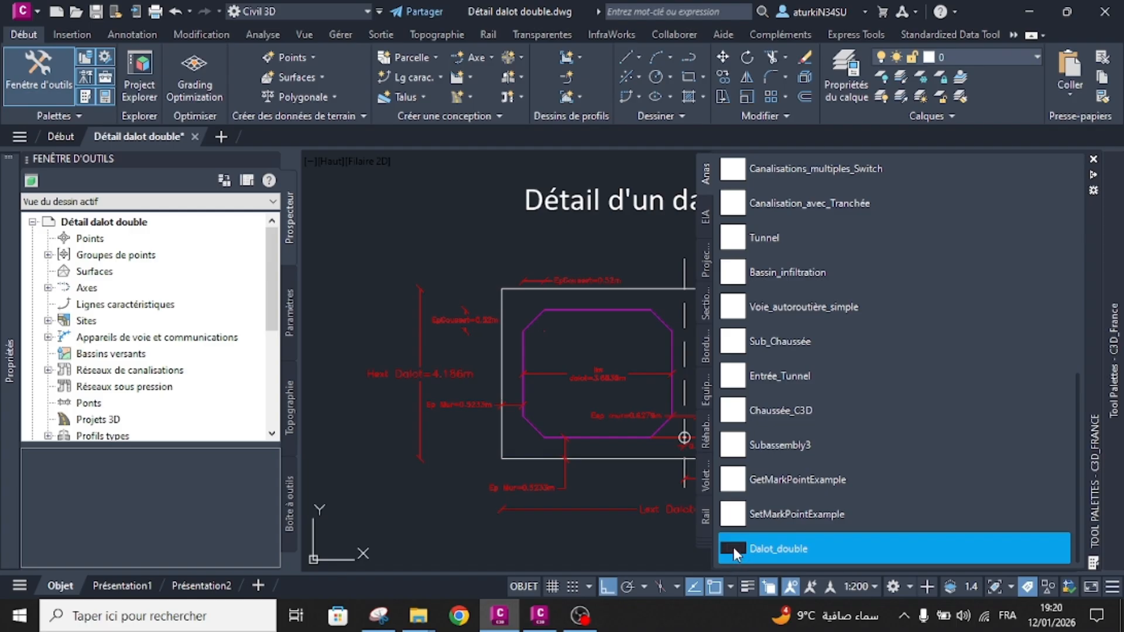
scroll(638, 462, down, 4)
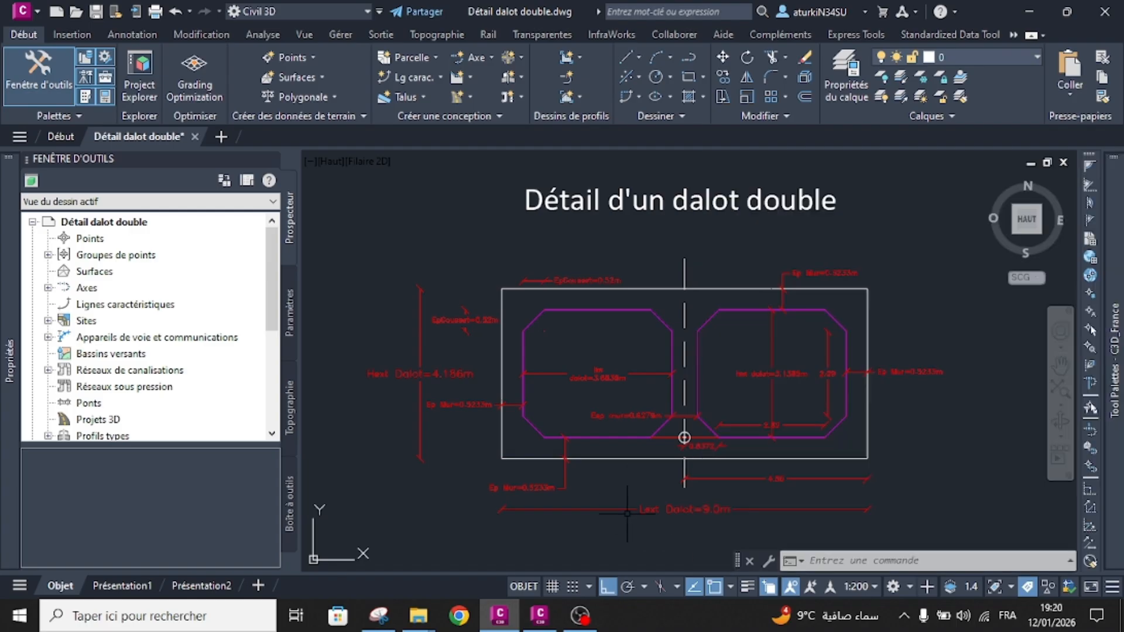
scroll(638, 459, down, 2)
mouse_move(1114, 351)
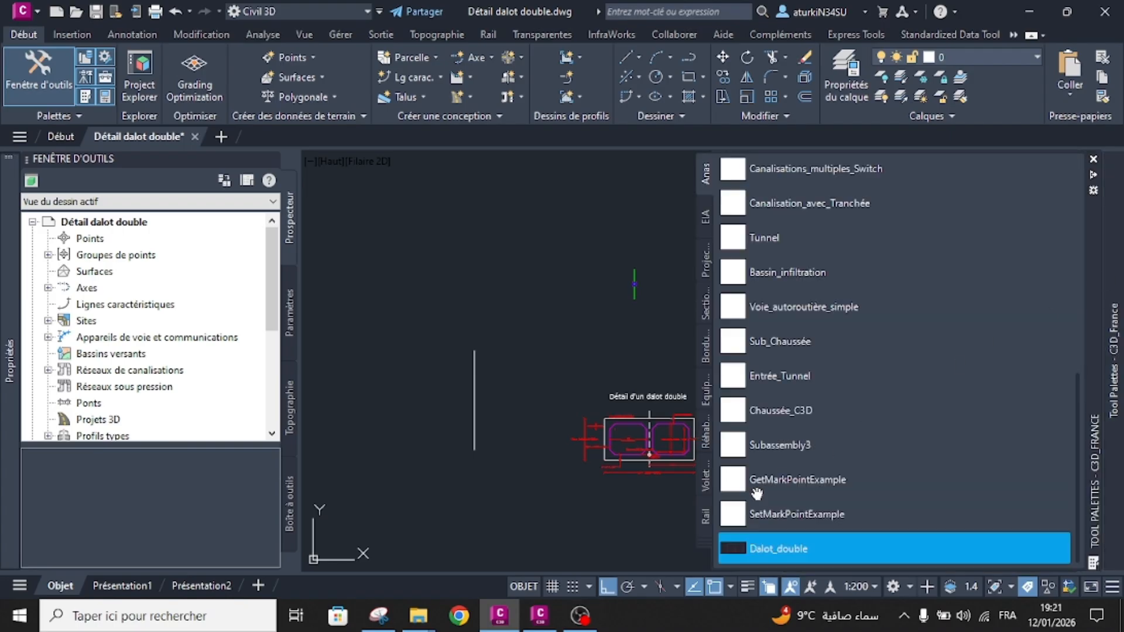
click(748, 546)
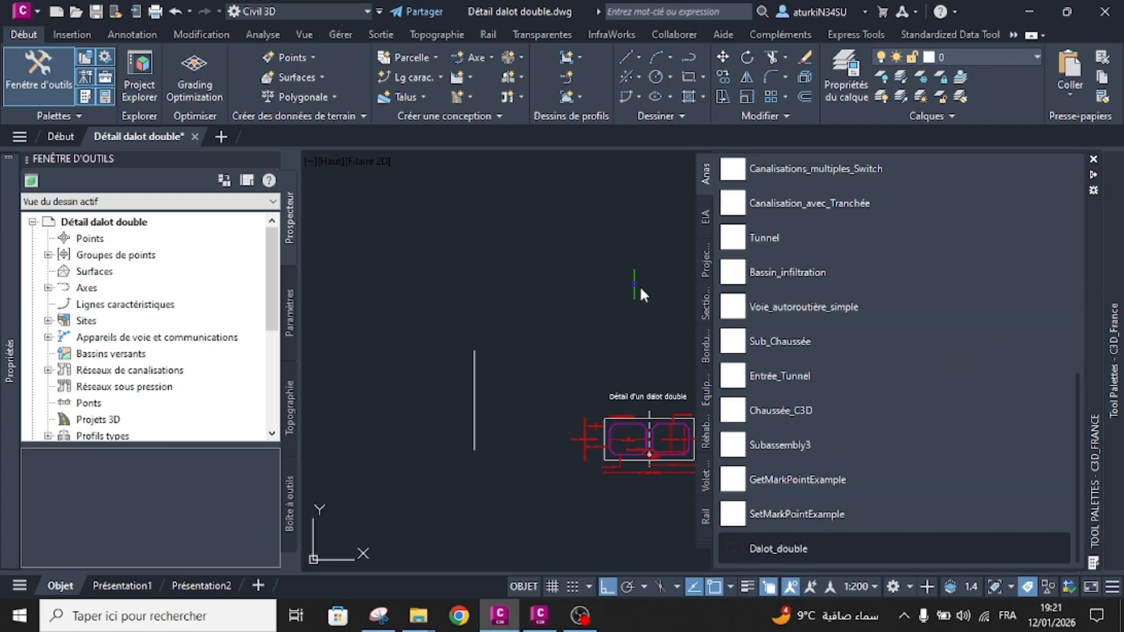
scroll(622, 269, up, 5)
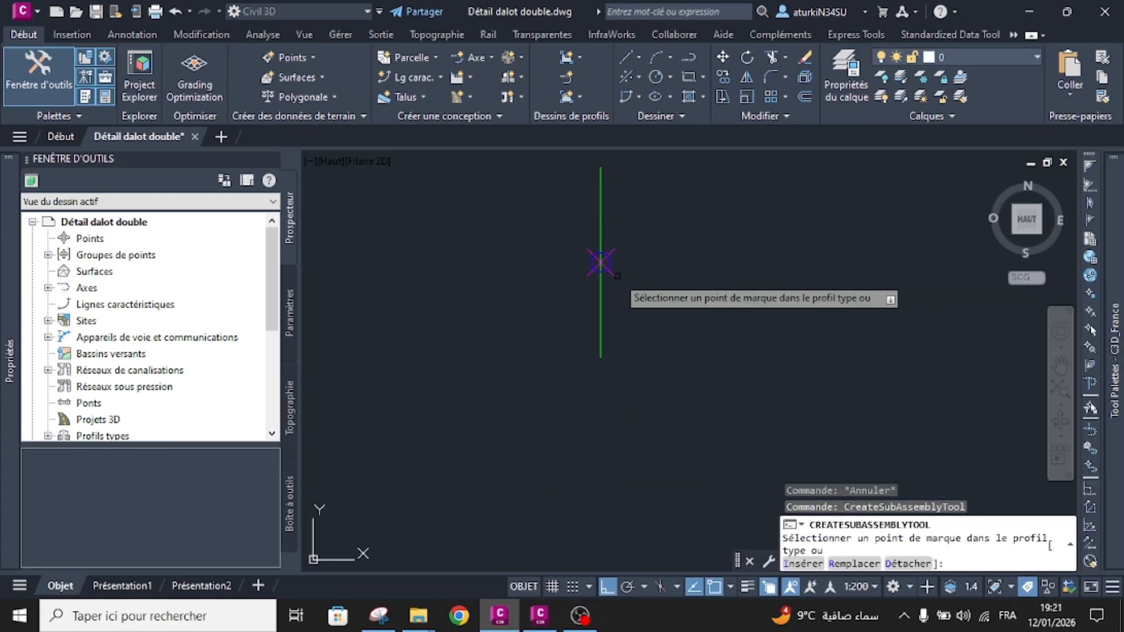
scroll(601, 261, down, 5)
key(Escape)
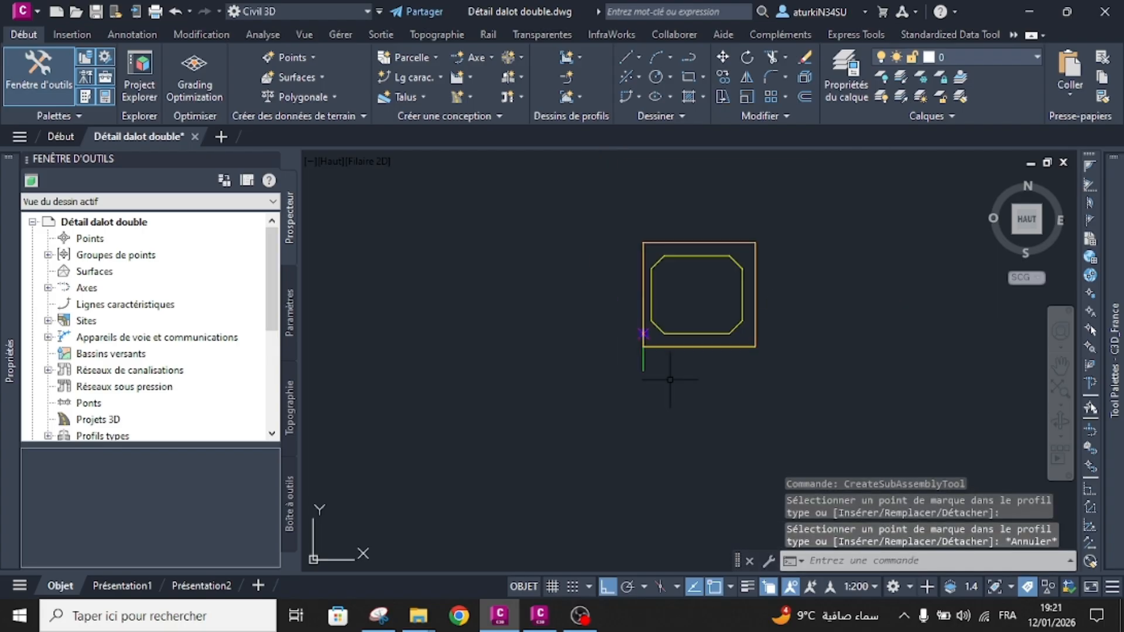
- Examine the placed subassembly's dimension parameters and compare them with the input parameters of the PKT in Subassembly Composer
scroll(681, 304, up, 3)
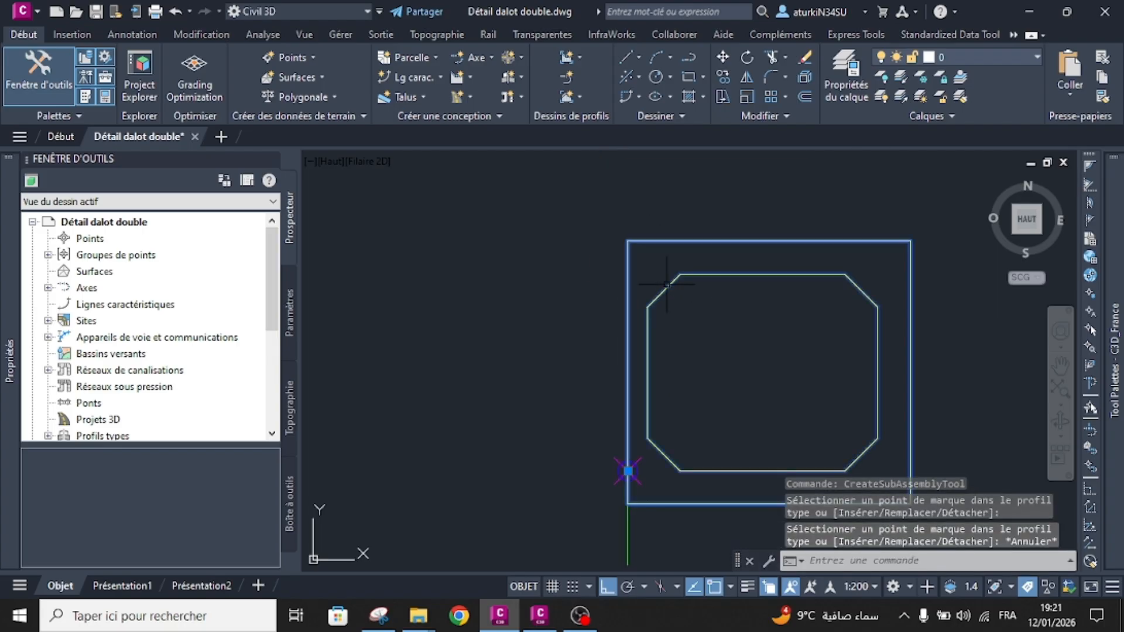
click(666, 287)
scroll(666, 284, down, 2)
scroll(651, 385, up, 4)
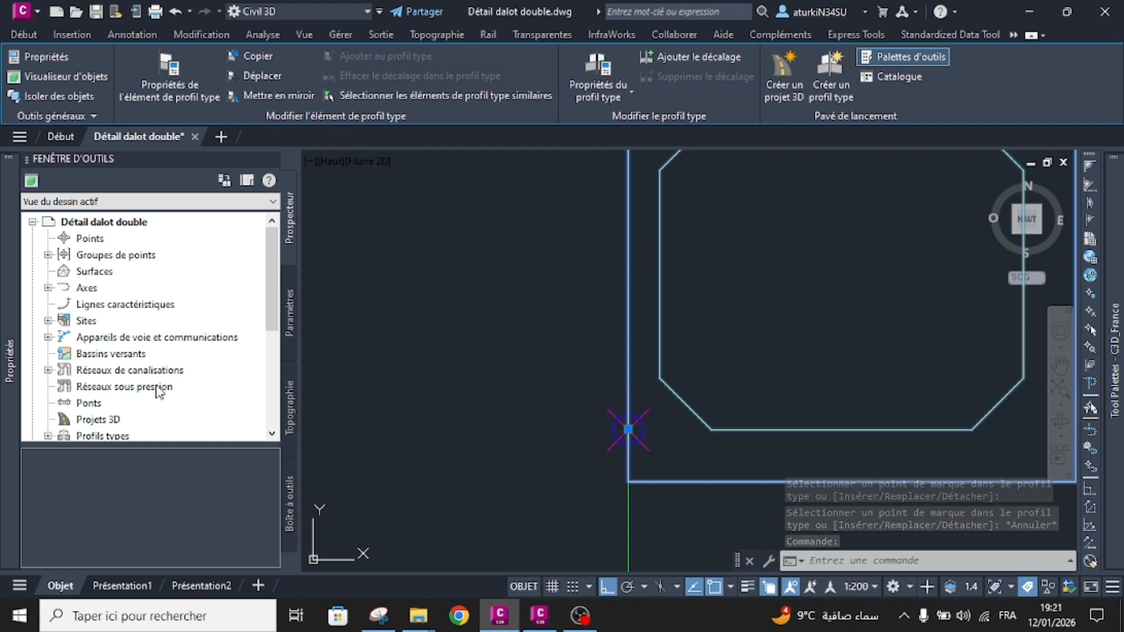
mouse_move(12, 359)
scroll(160, 393, down, 3)
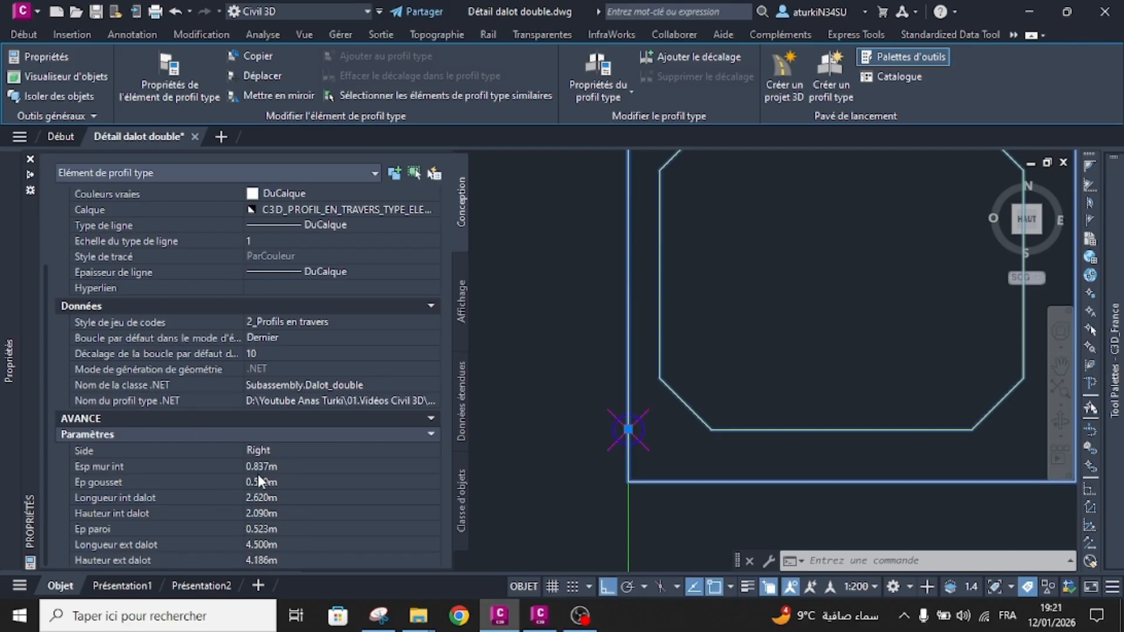
click(538, 614)
click(837, 569)
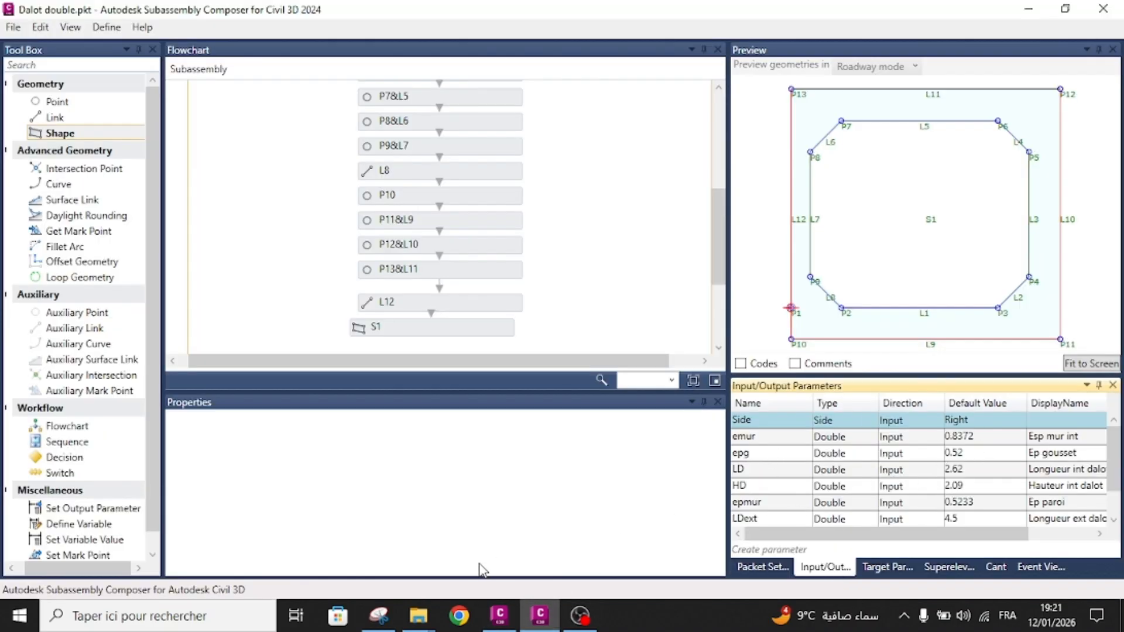
click(499, 614)
- Mirror the Dalot_double subassembly about the assembly's baseline marker to form the second cell
scroll(679, 427, down, 7)
scroll(678, 436, up, 2)
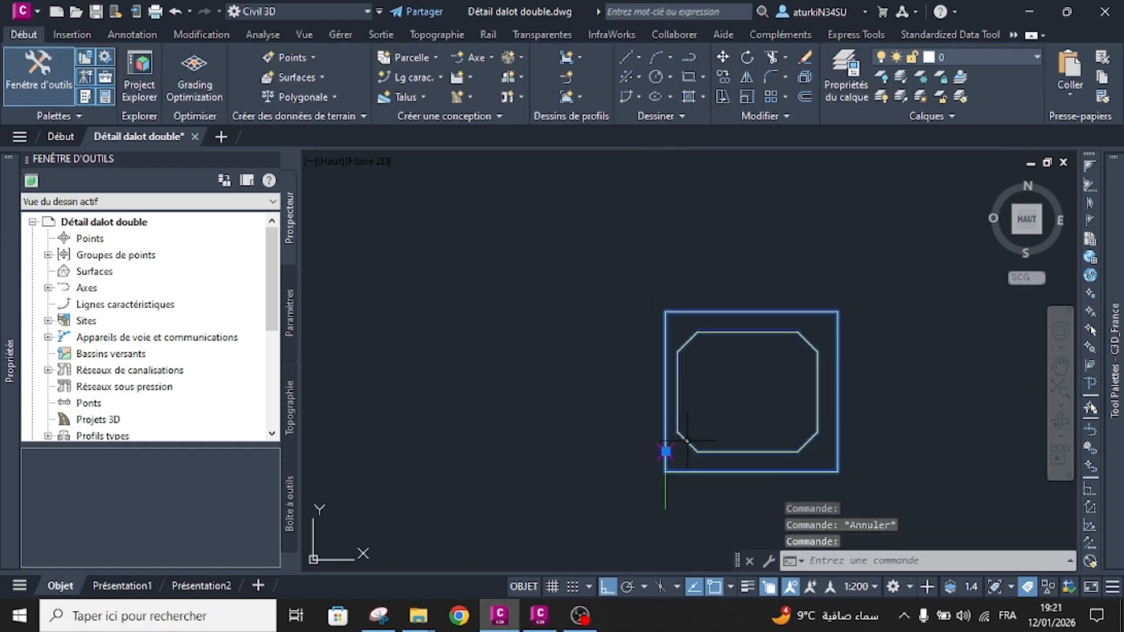
click(686, 440)
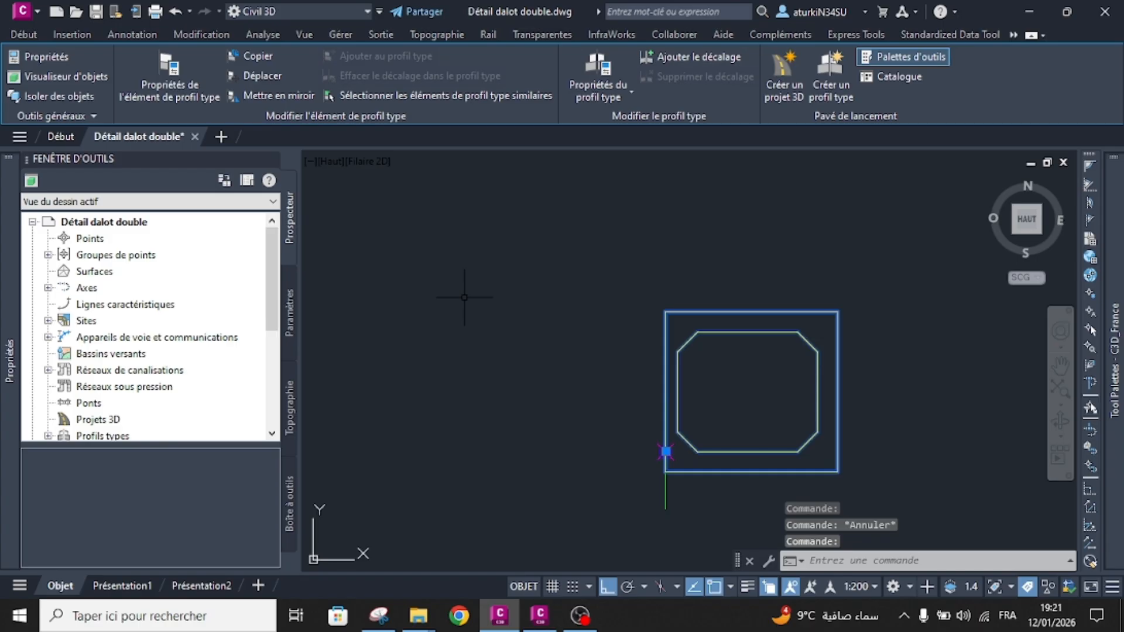
click(275, 94)
scroll(673, 451, up, 4)
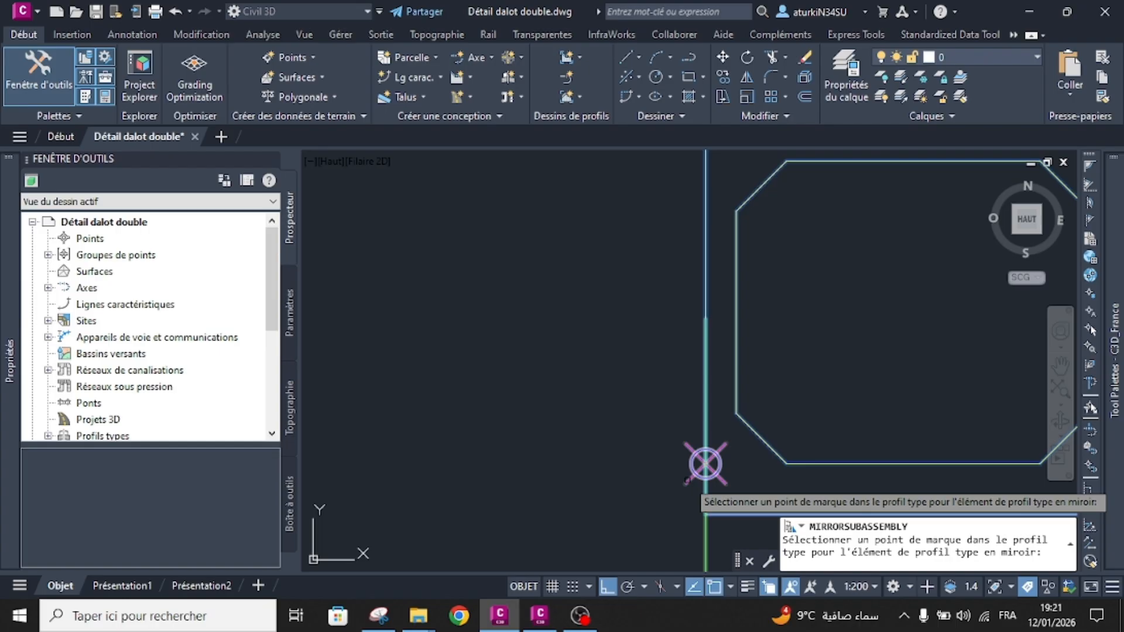
click(705, 464)
key(Escape)
scroll(695, 456, down, 4)
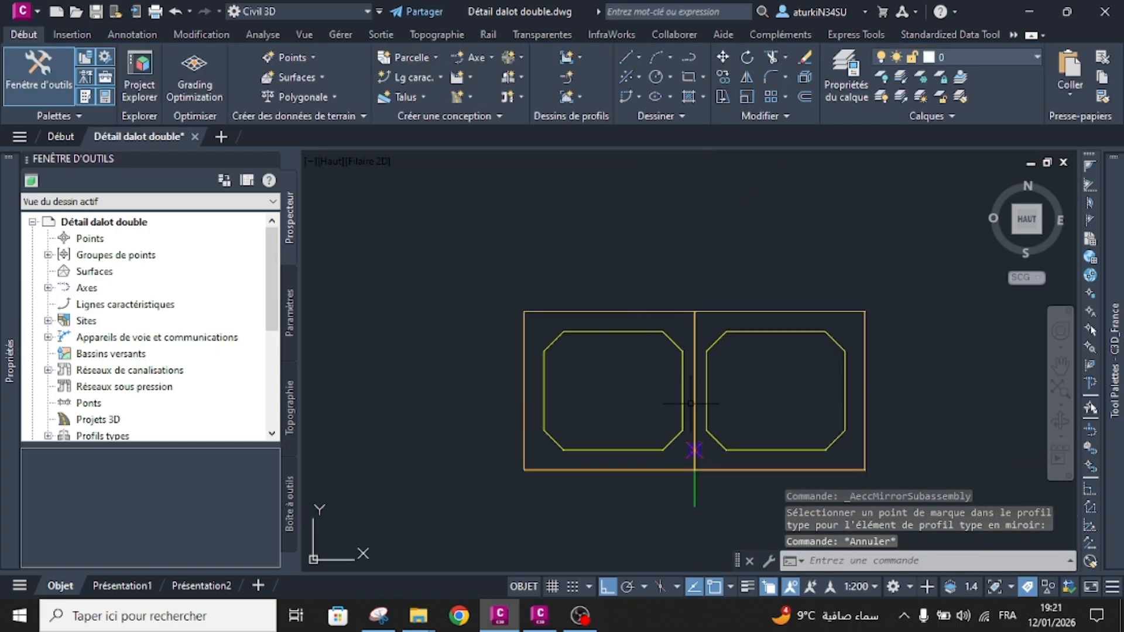
- Start creating a feature line from the existing vertical line near the culvert detail
scroll(690, 404, down, 8)
scroll(640, 419, up, 4)
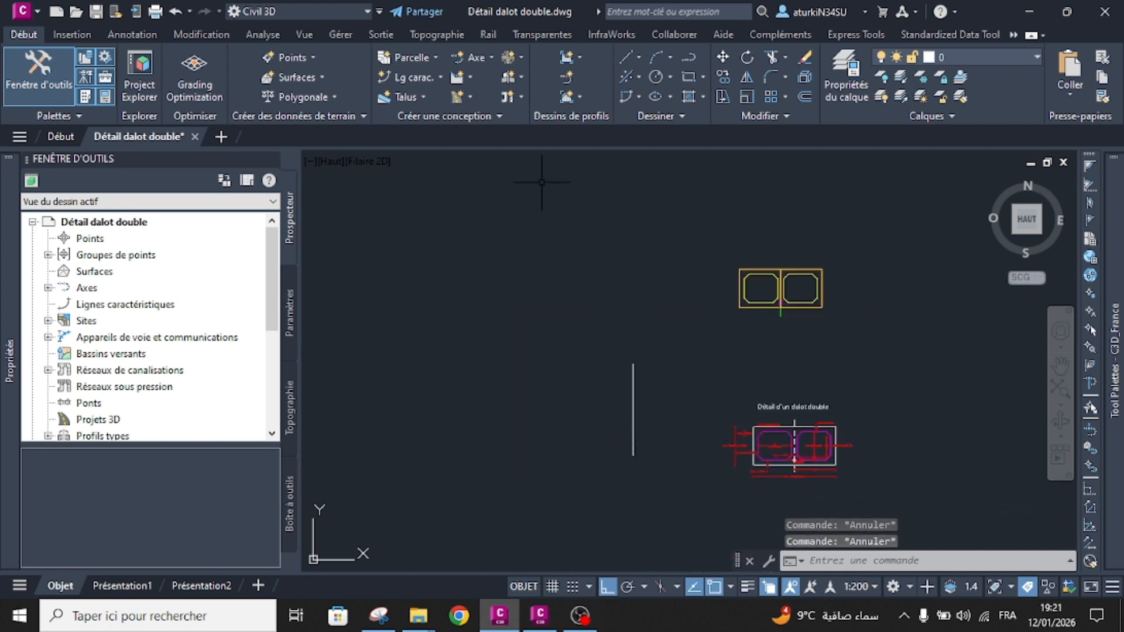
click(413, 82)
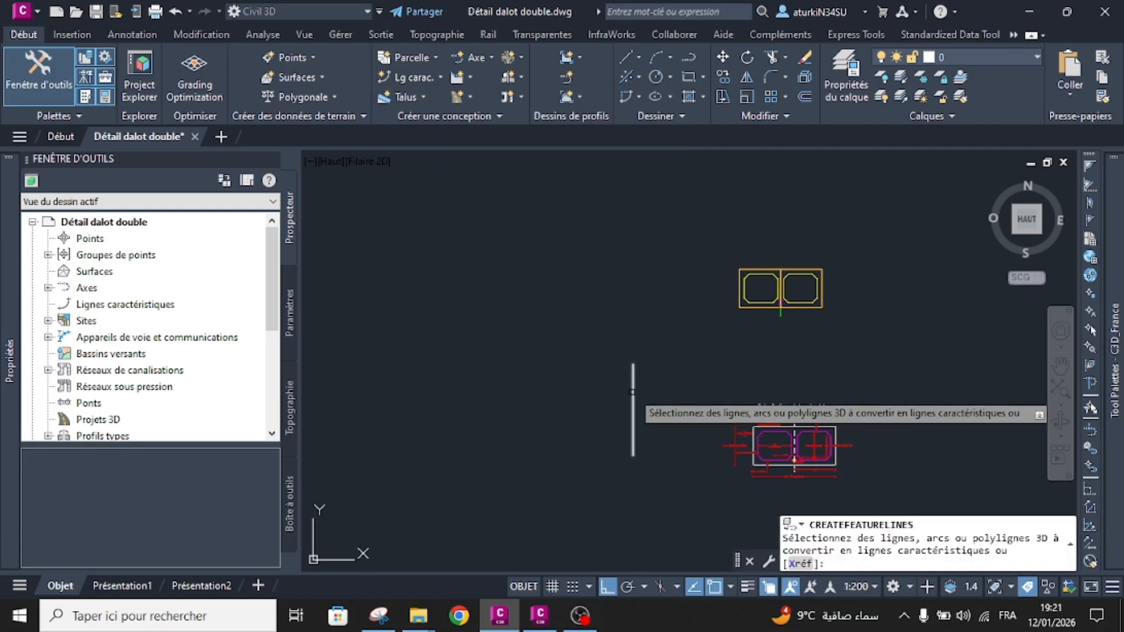
click(632, 372)
right_click(633, 373)
click(641, 382)
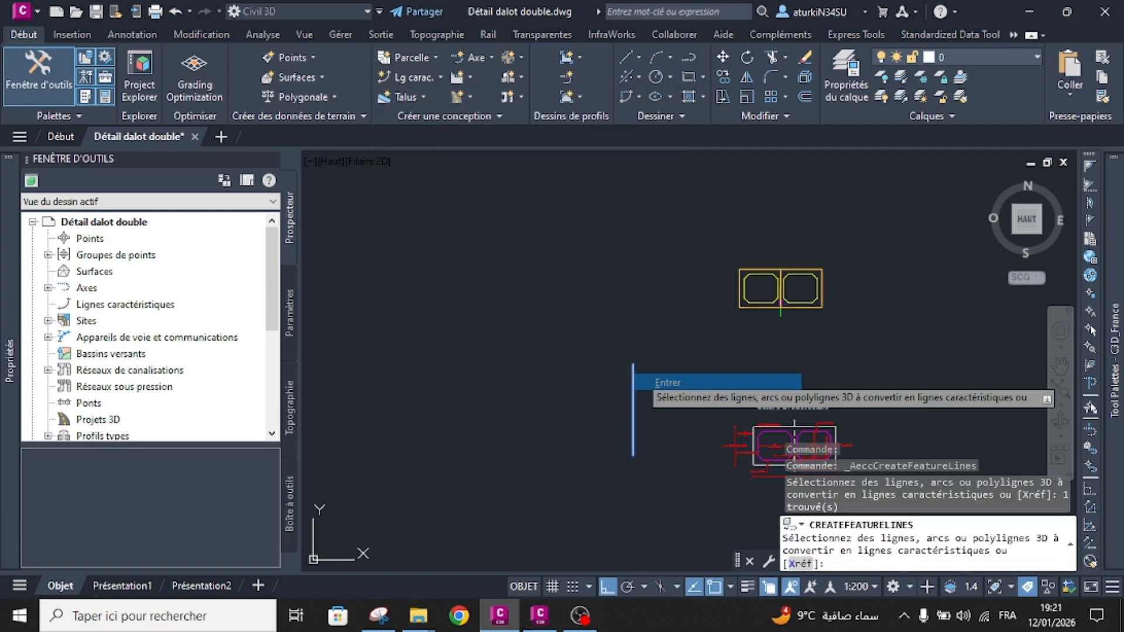
- Create the feature line in Site 1 with naming and elevation assignment enabled, setting its elevation to 10 m
click(384, 163)
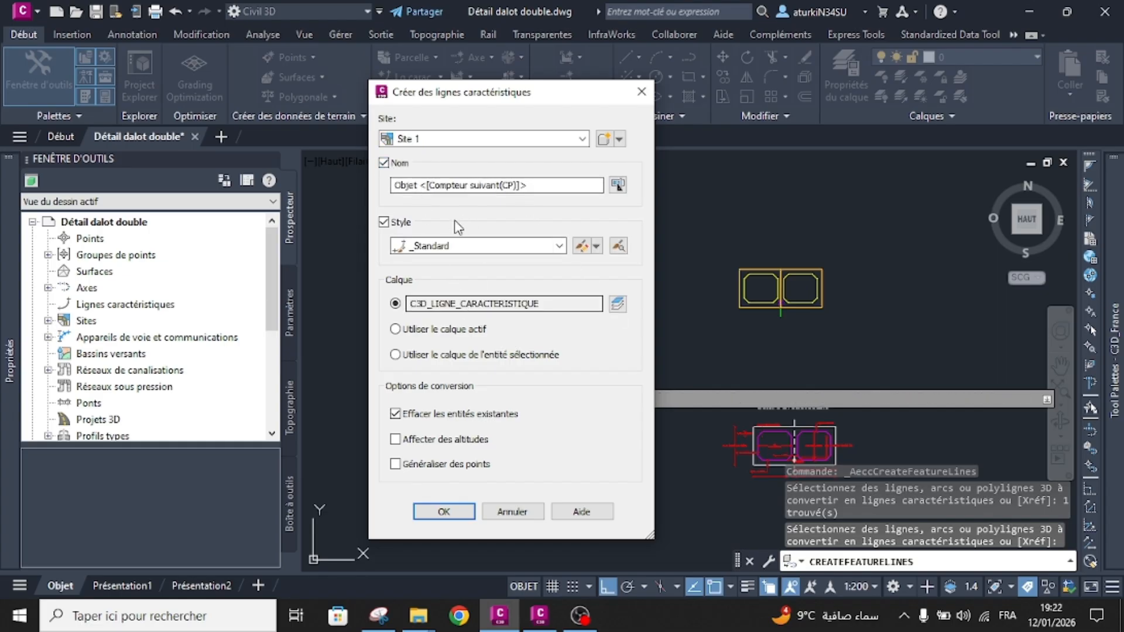
click(411, 414)
click(411, 442)
click(443, 512)
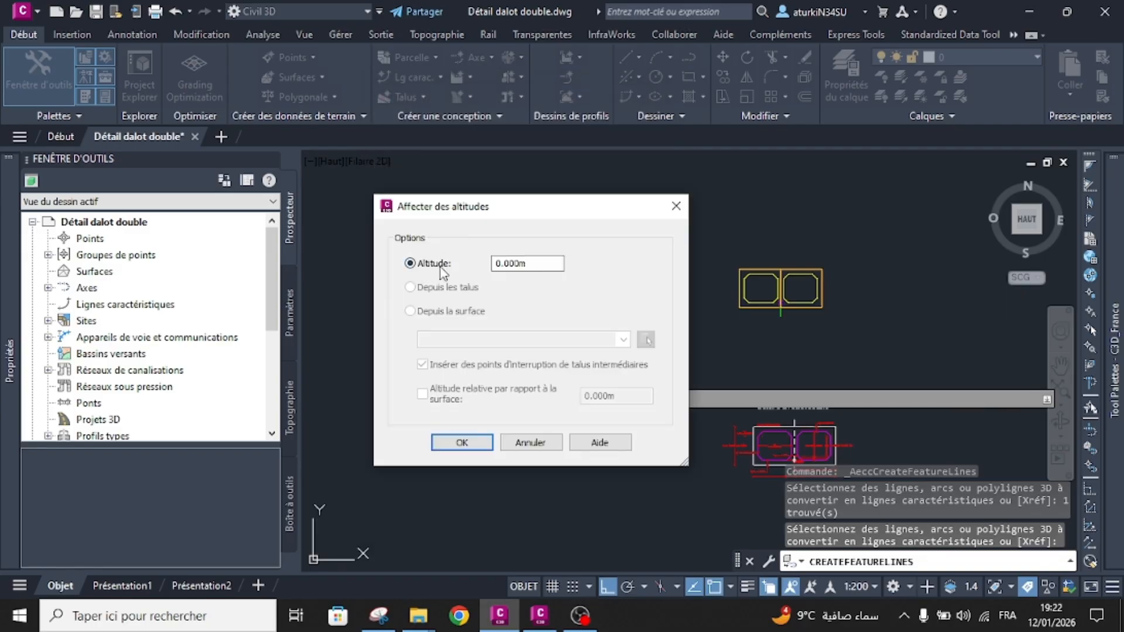
double_click(498, 262)
text(10)
key(Return)
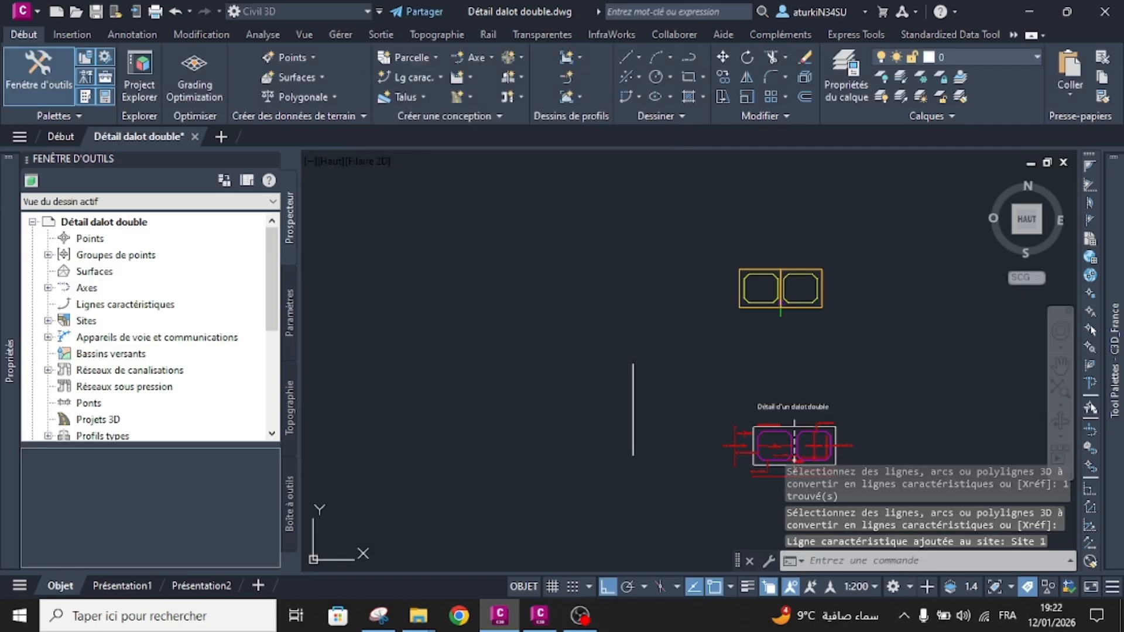
key(Escape)
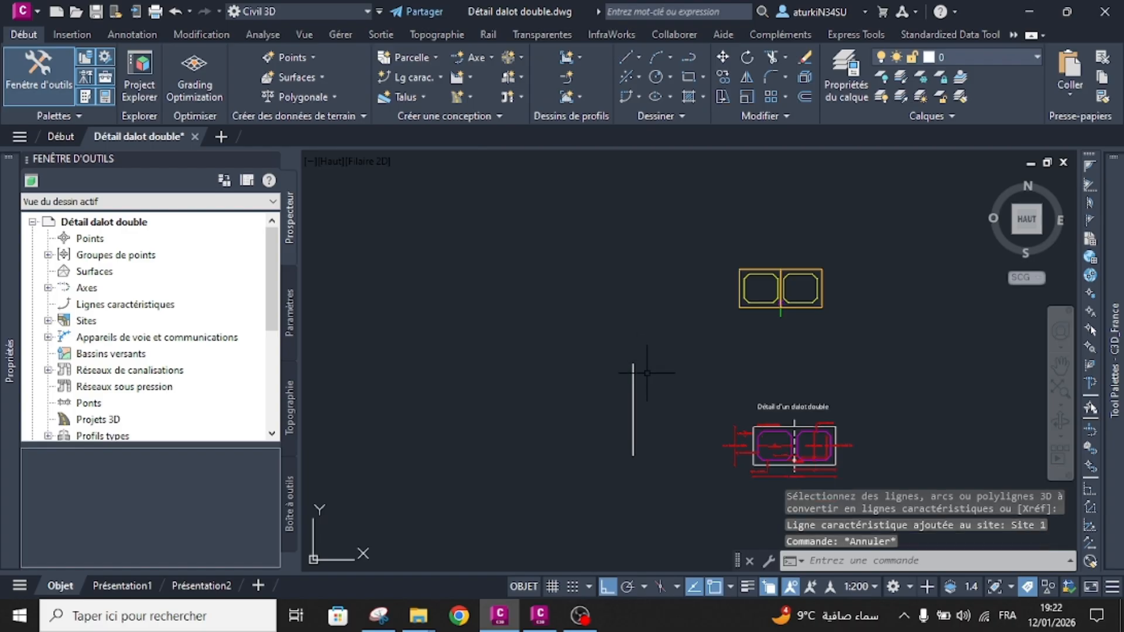
- Define a corridor named "Dalot double" from feature line Objet 1 and the Dalot double assembly, and open its baseline's frequency settings
click(464, 94)
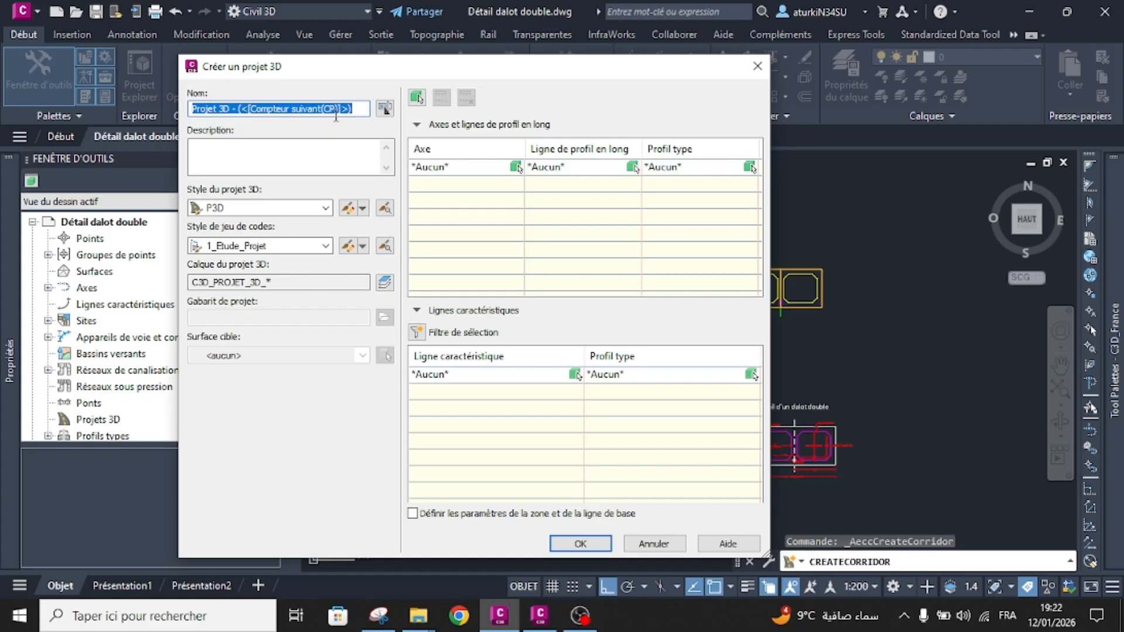
text(Dalot double)
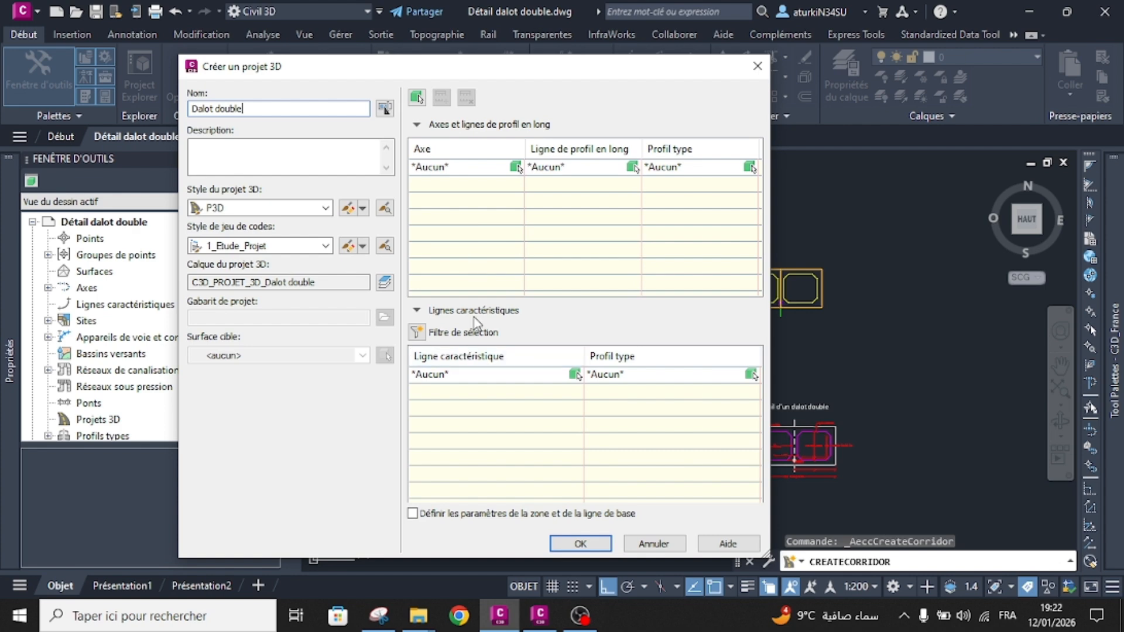
click(449, 376)
click(449, 378)
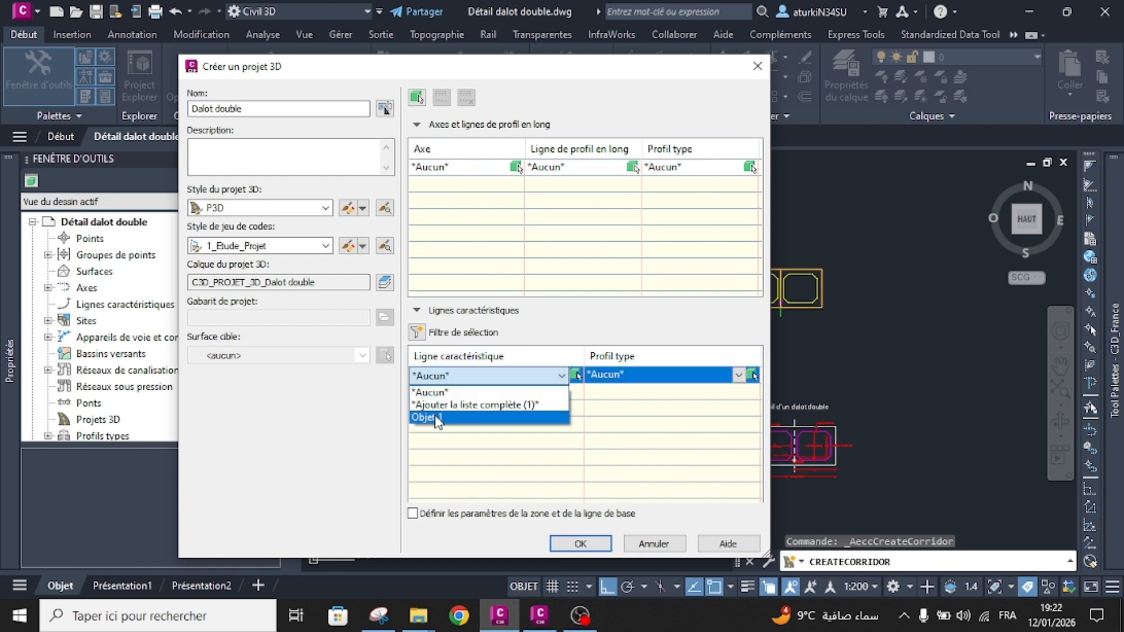
click(433, 418)
click(613, 378)
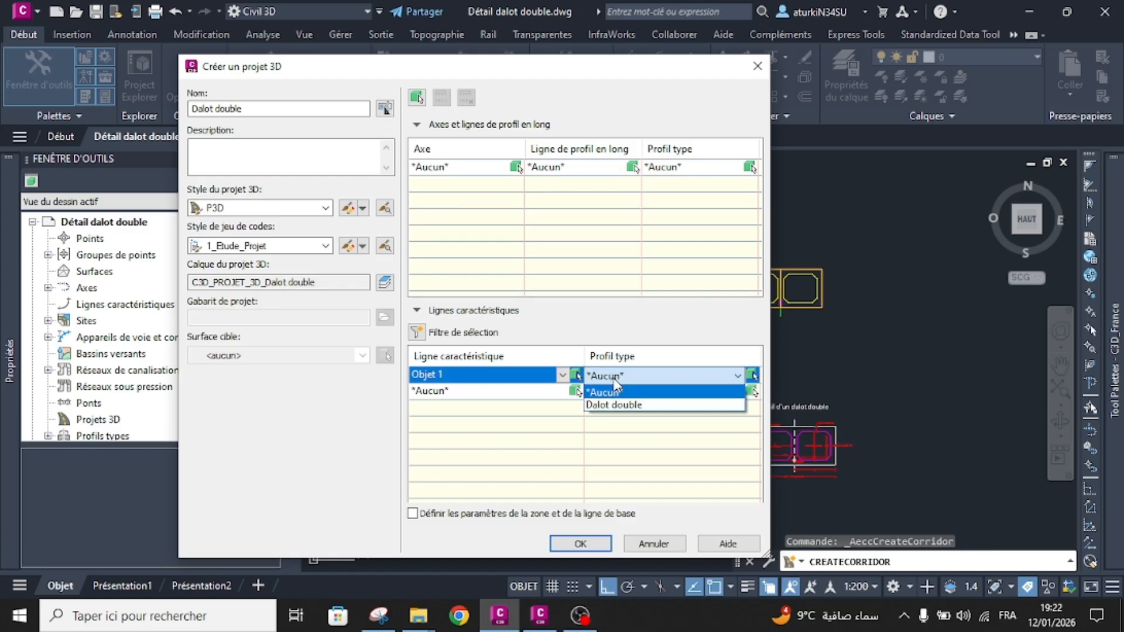
click(615, 404)
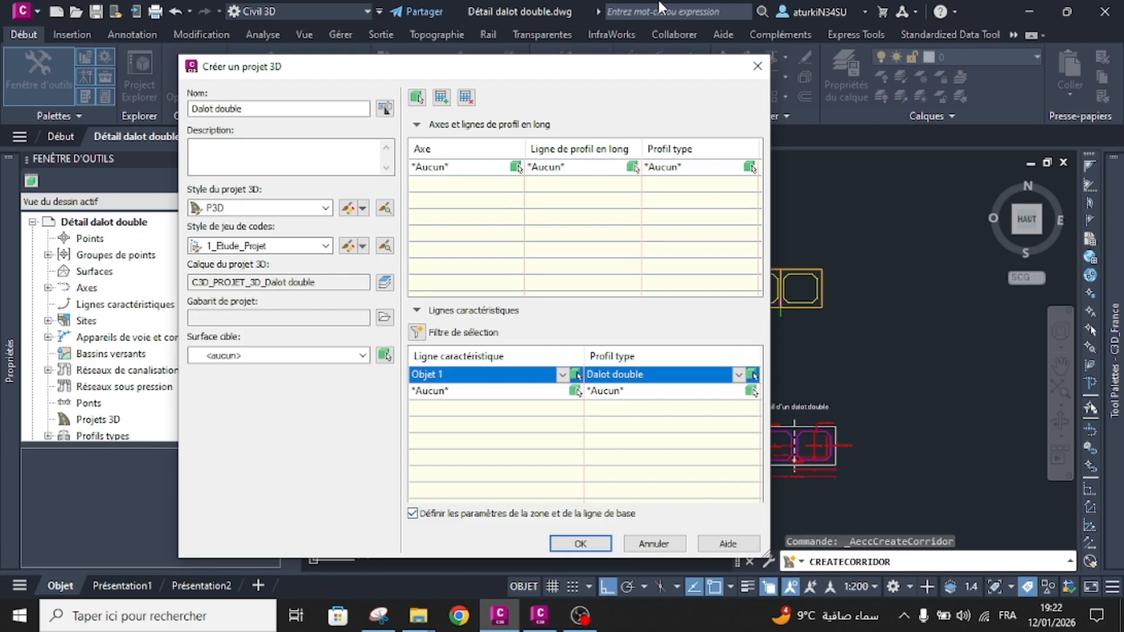
mouse_move(666, 71)
mouse_down()
mouse_move(292, 63)
mouse_move(493, 74)
mouse_move(741, 47)
mouse_up()
click(593, 525)
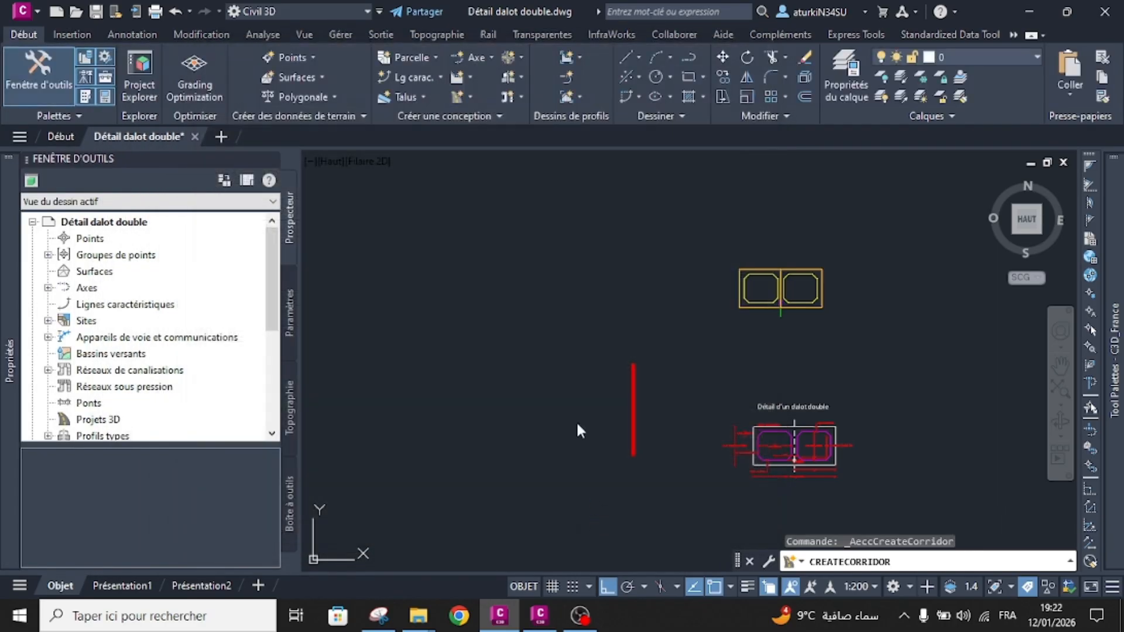
click(825, 201)
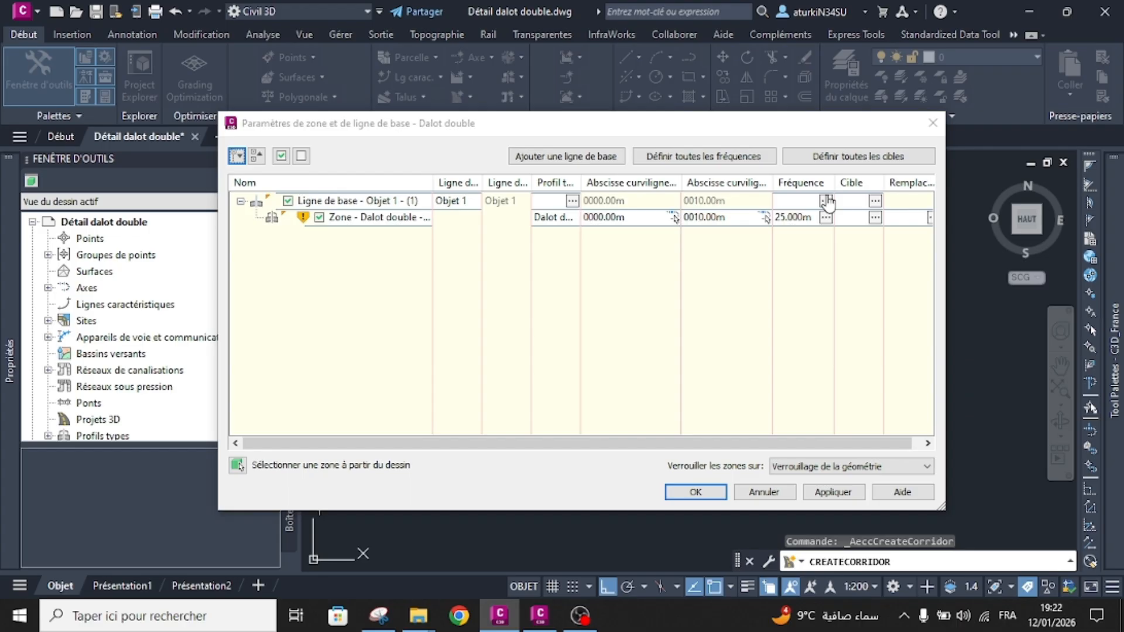
- Set the assembly application frequency along tangents to 5 m
click(680, 150)
text(5)
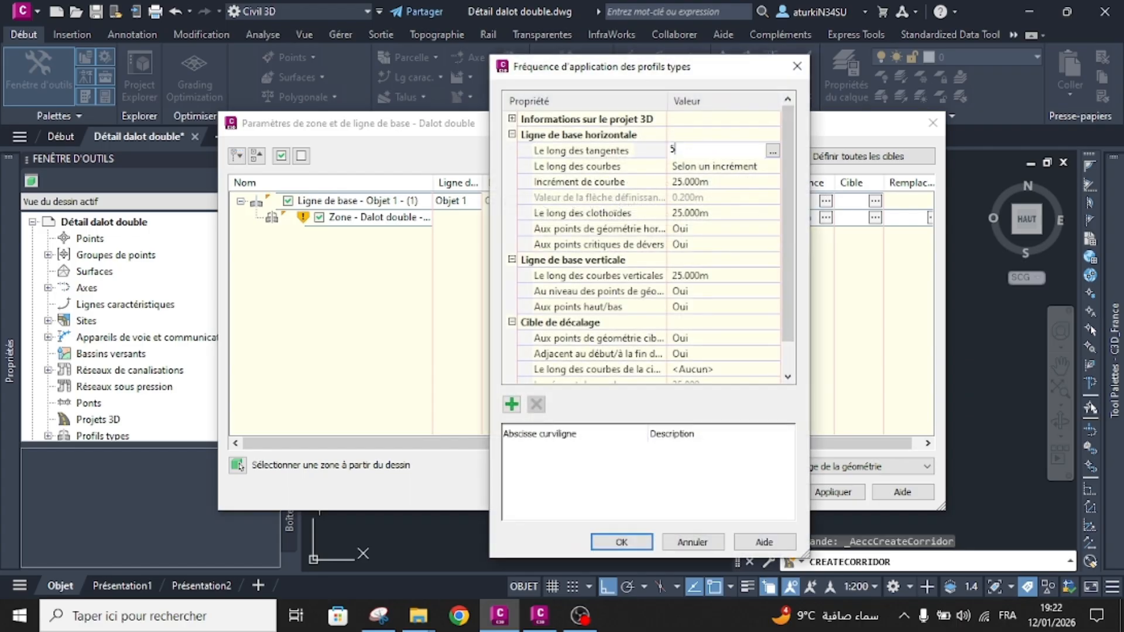
key(Return)
click(612, 197)
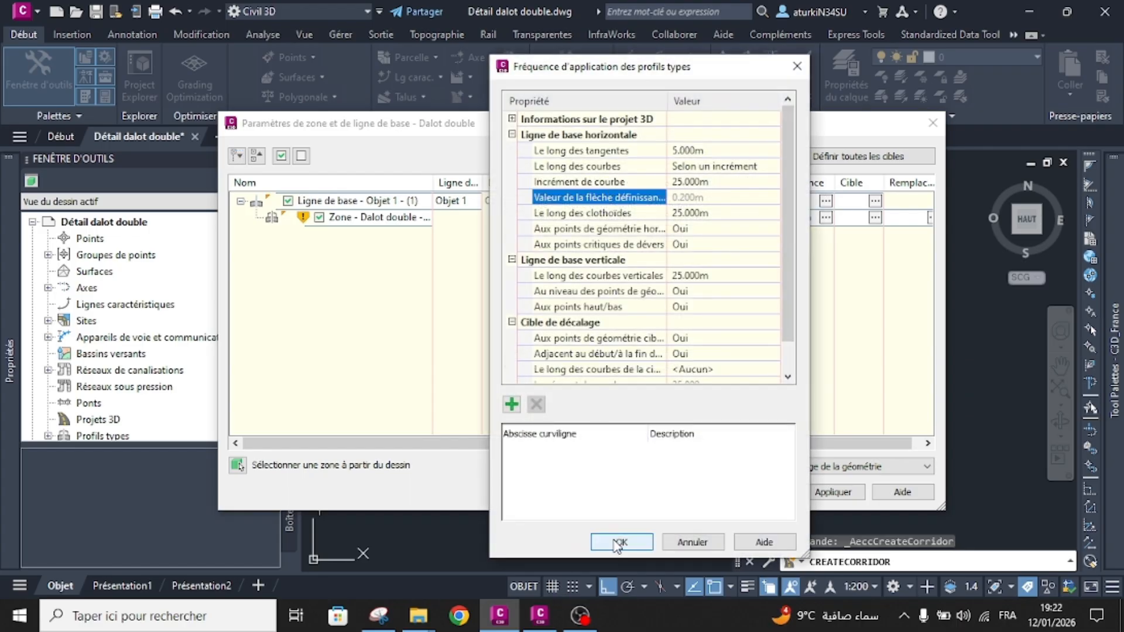
- Set the assembly application frequency along tangents to 2 m, accept the baseline and region parameters, and build the corridor
click(686, 151)
text(1)
key(Return)
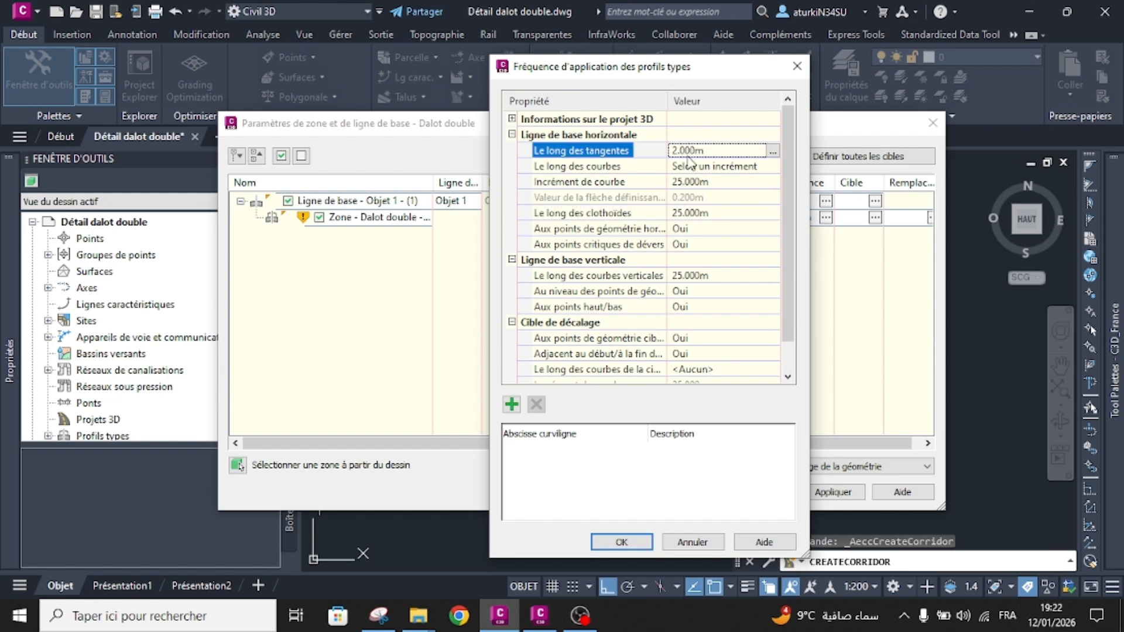
click(622, 542)
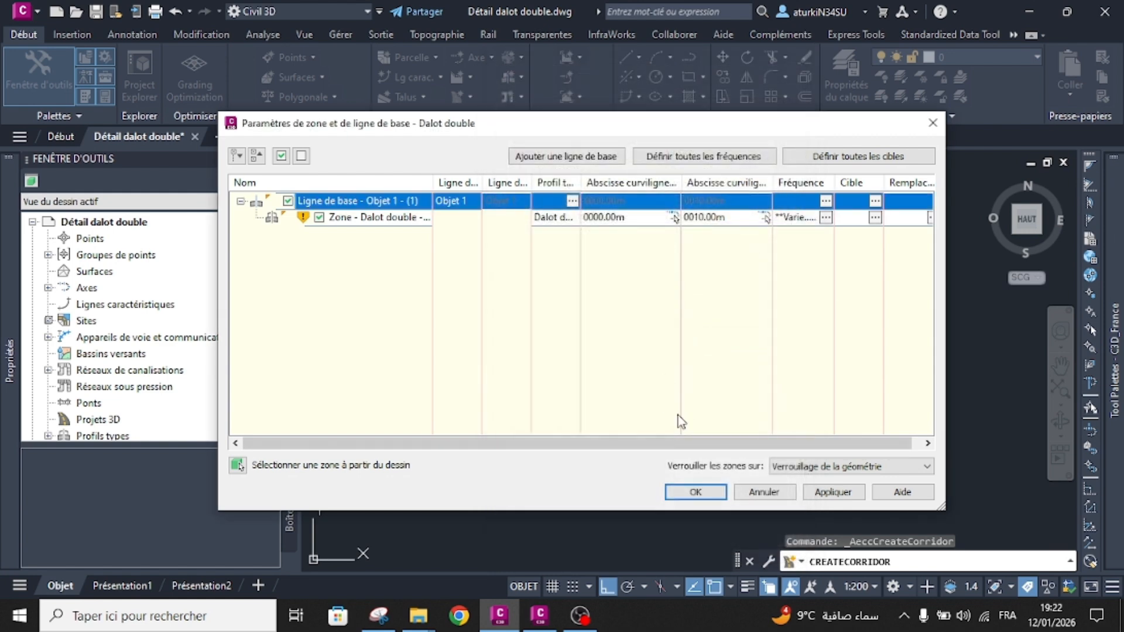
click(695, 491)
click(571, 265)
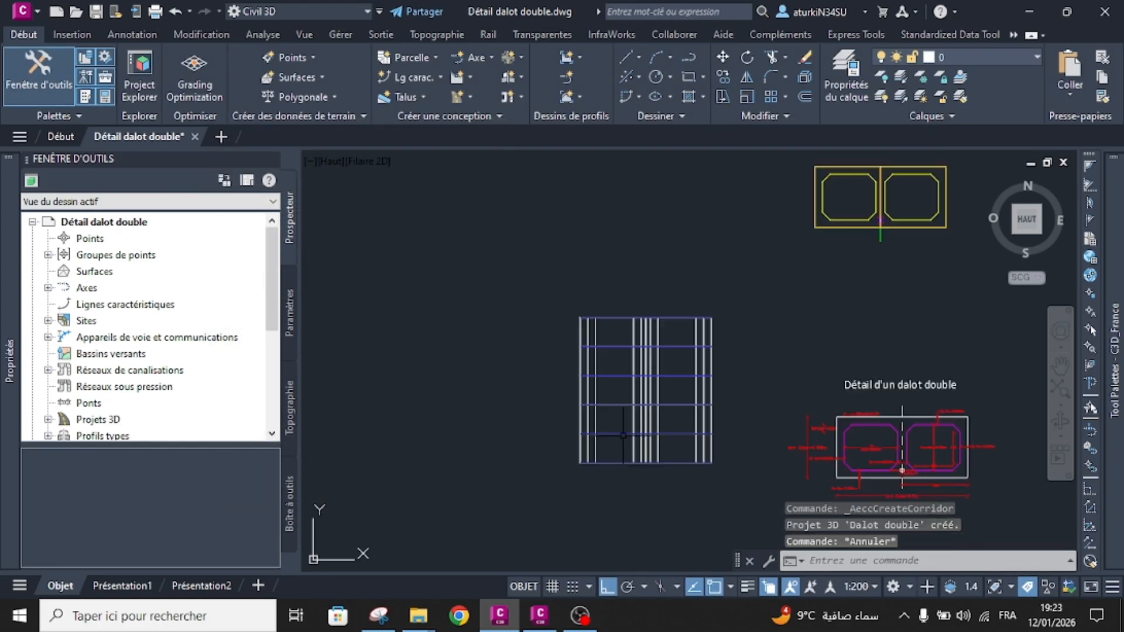
- Open the Dalot double corridor in the Object Viewer
click(623, 434)
right_click(624, 433)
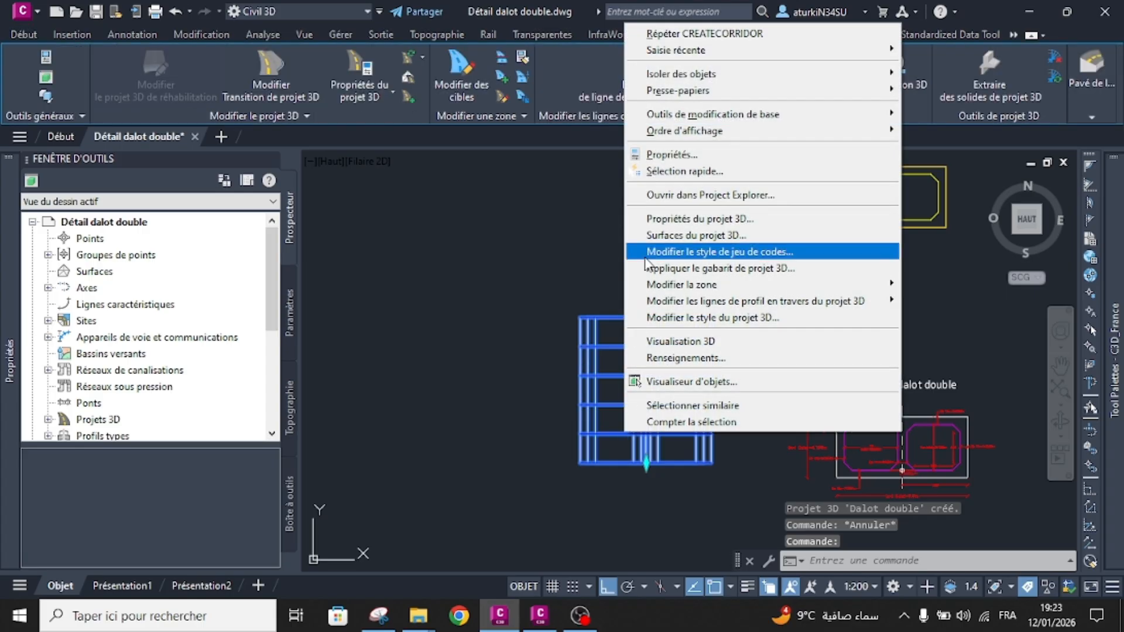
click(687, 384)
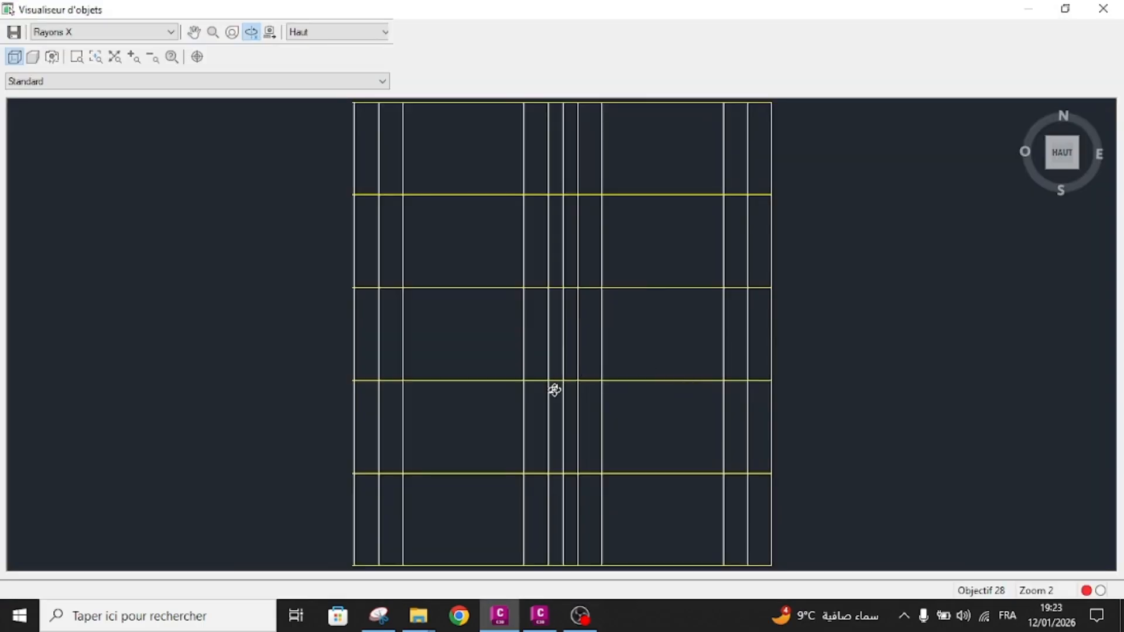
- Examine the Dalot double corridor's wireframe from an oblique front angle and close the Object Viewer
drag(555, 389, 461, 263)
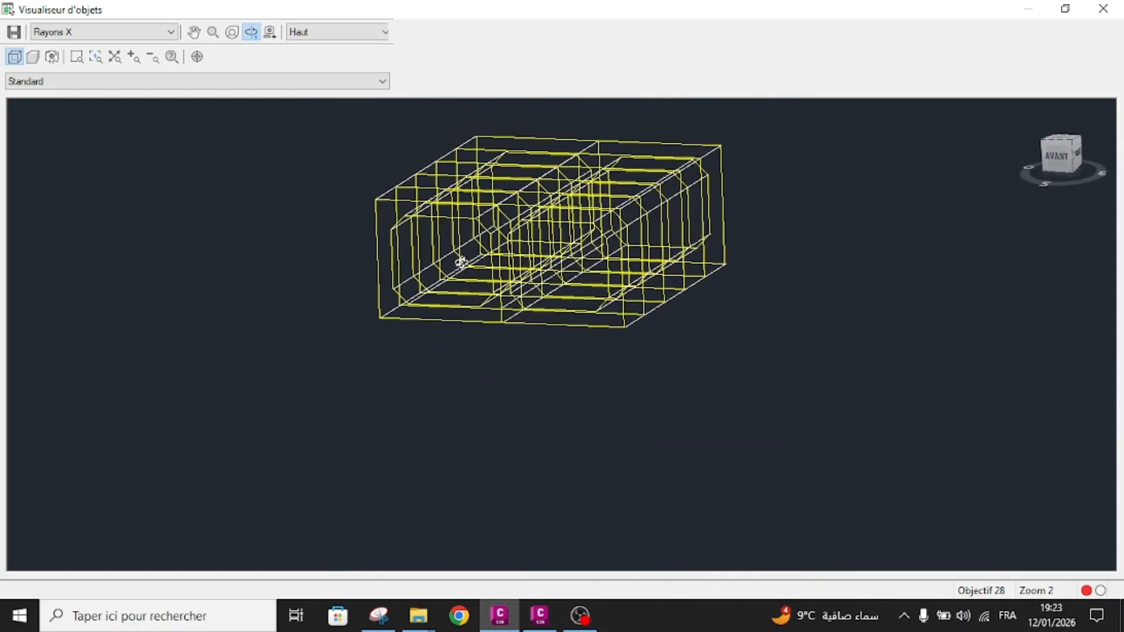
click(1099, 9)
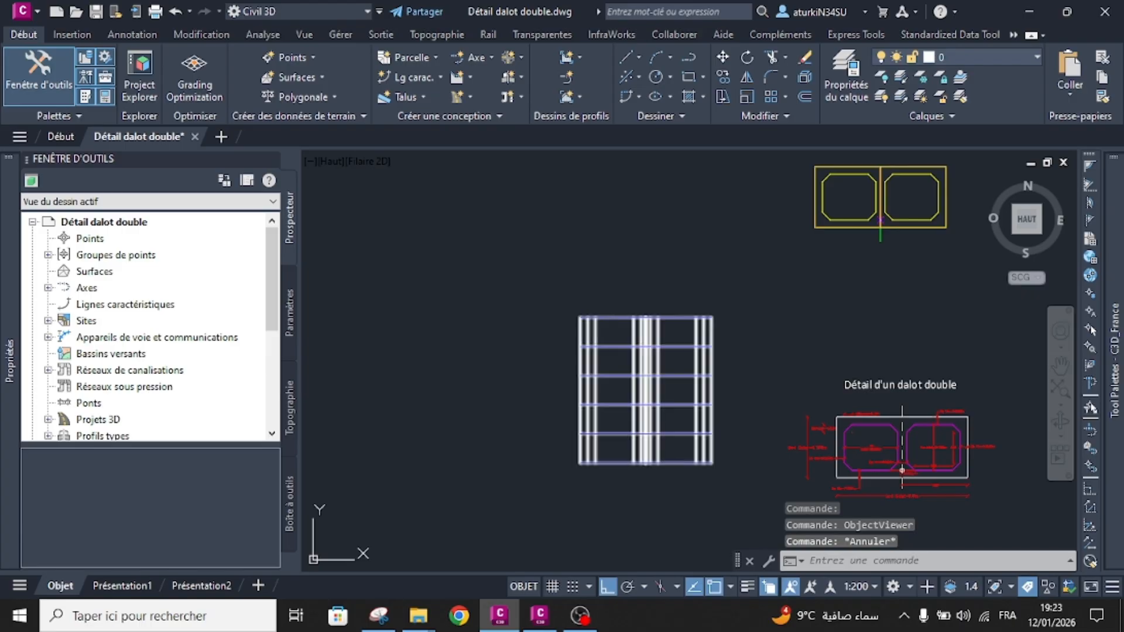
- Extract all regions of the Dalot double corridor as dynamically linked AutoCAD 3D solids inserted in the current drawing
click(613, 346)
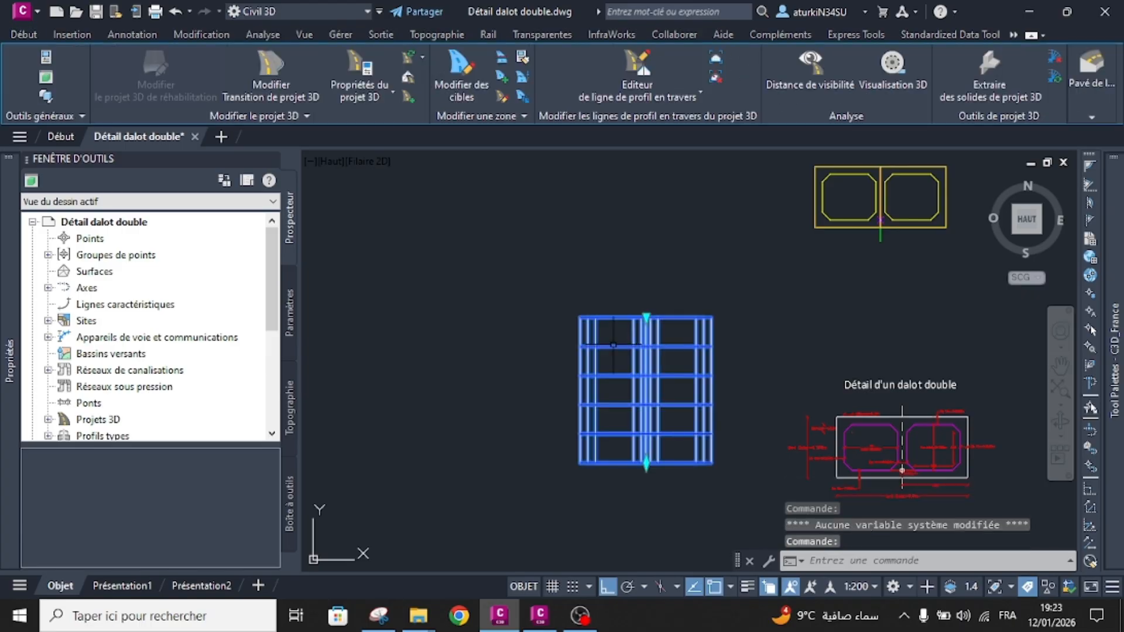
click(968, 85)
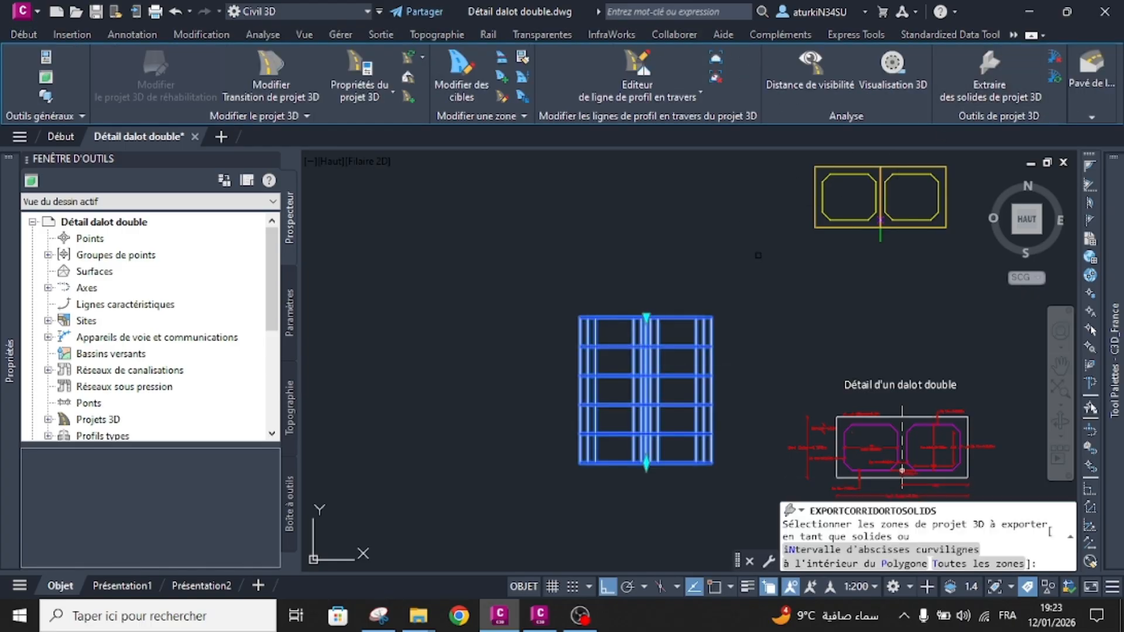
text(t)
key(Return)
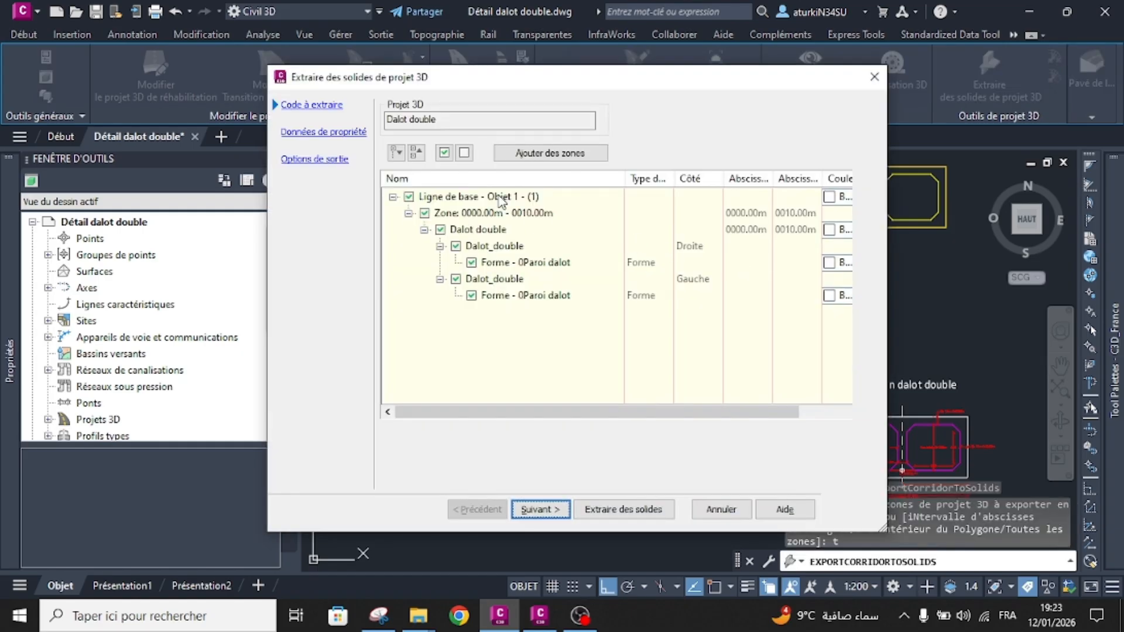
click(547, 509)
click(545, 510)
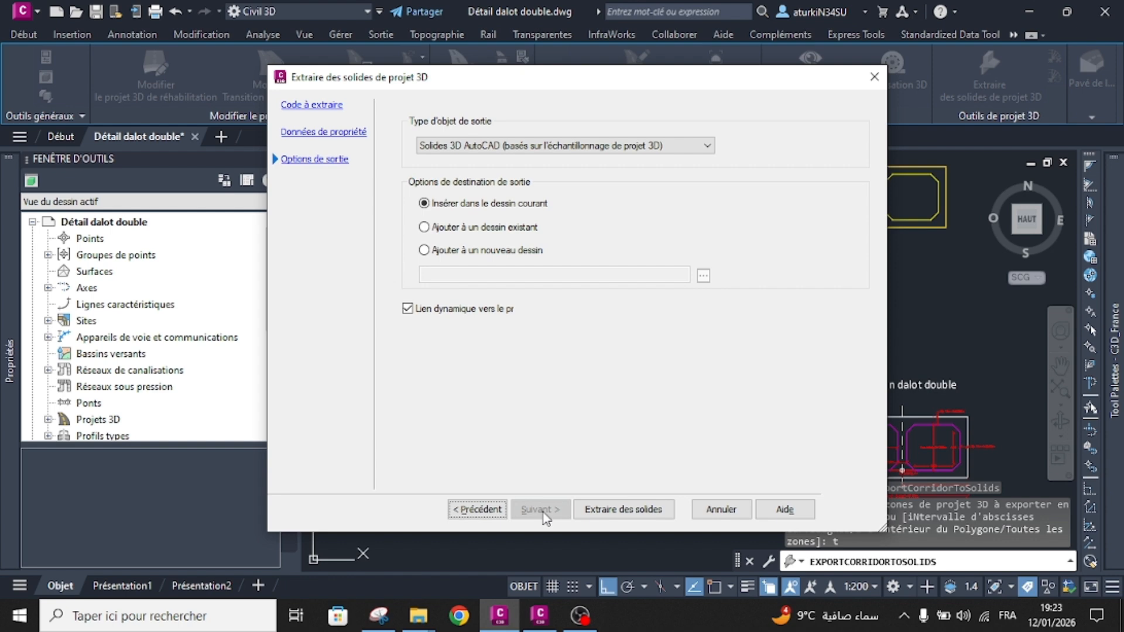
click(599, 514)
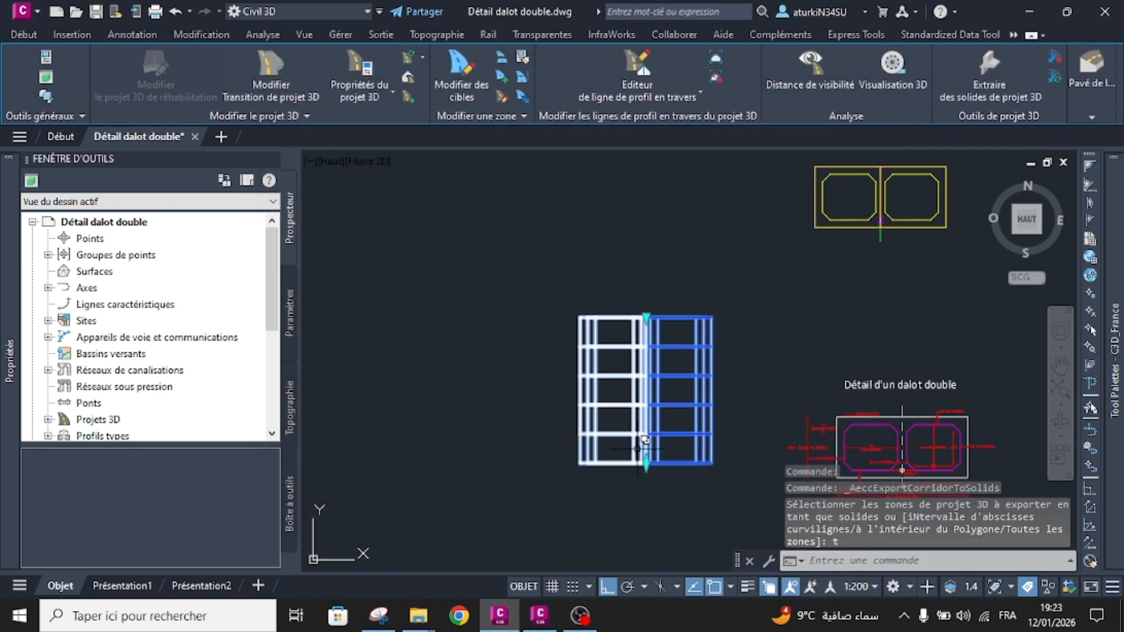
key(Escape)
- Select one extracted culvert solid plus all similar solids and open them in the Object Viewer
click(633, 399)
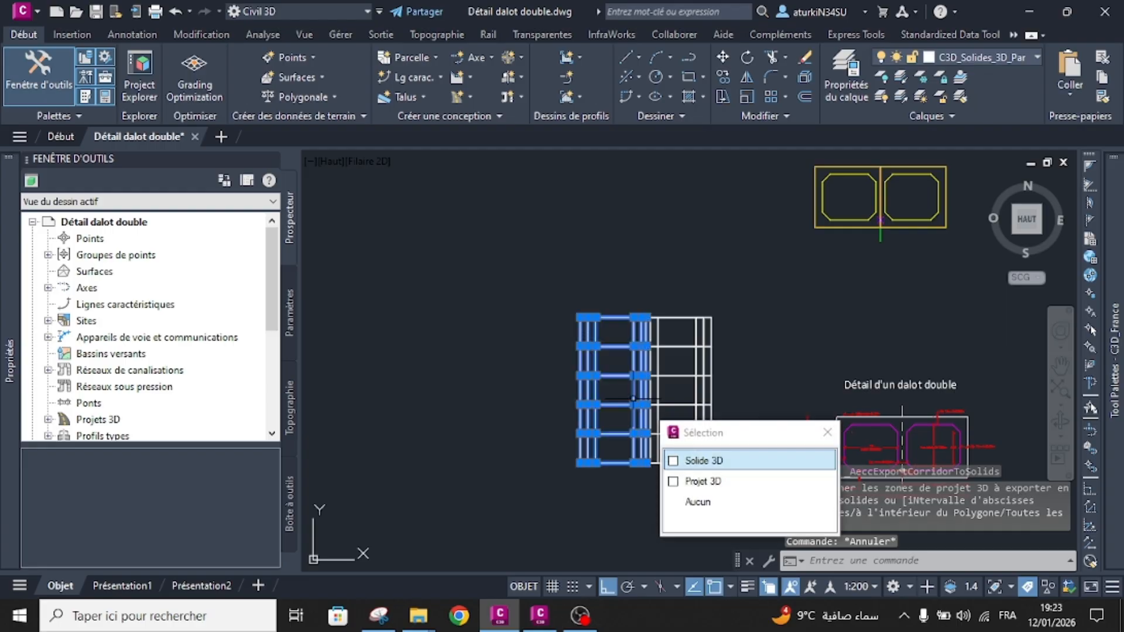
right_click(656, 387)
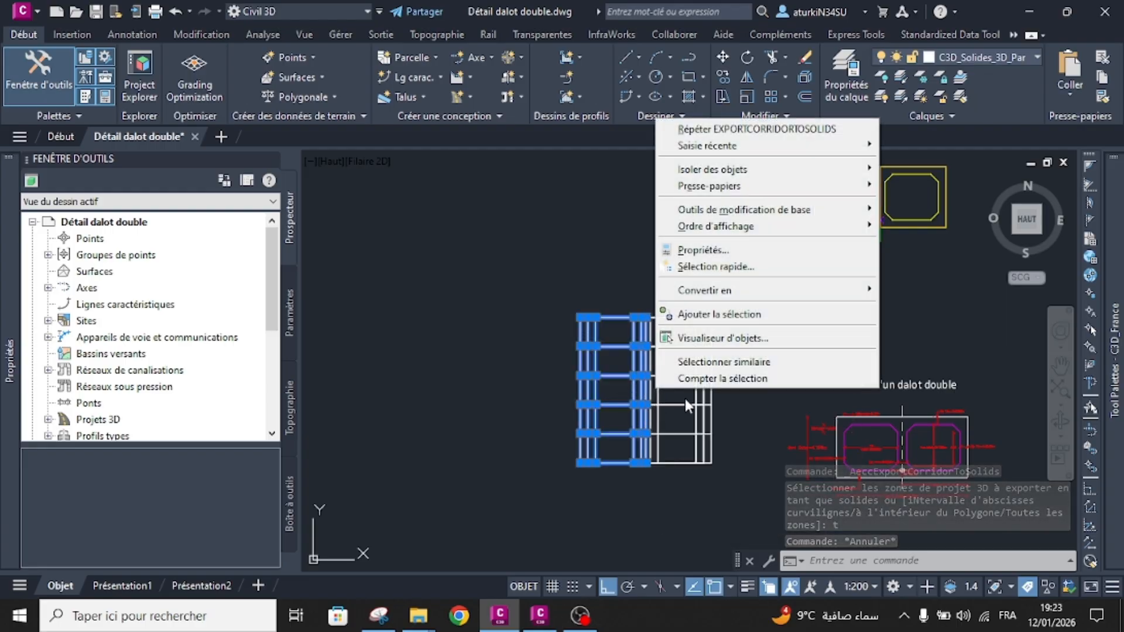
click(755, 429)
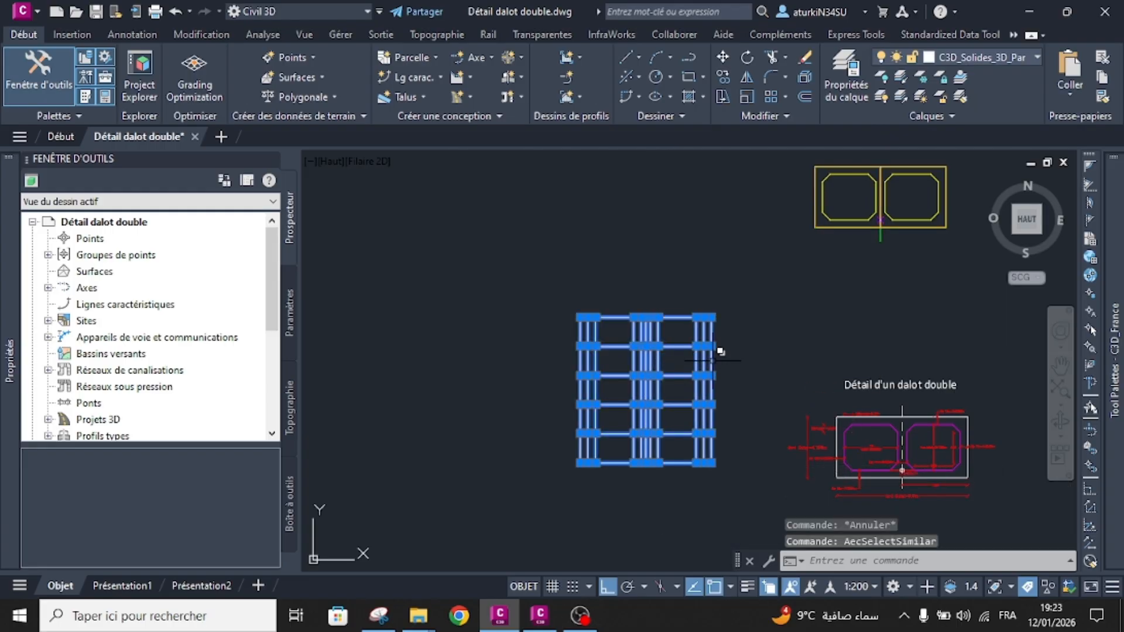
right_click(656, 240)
click(707, 437)
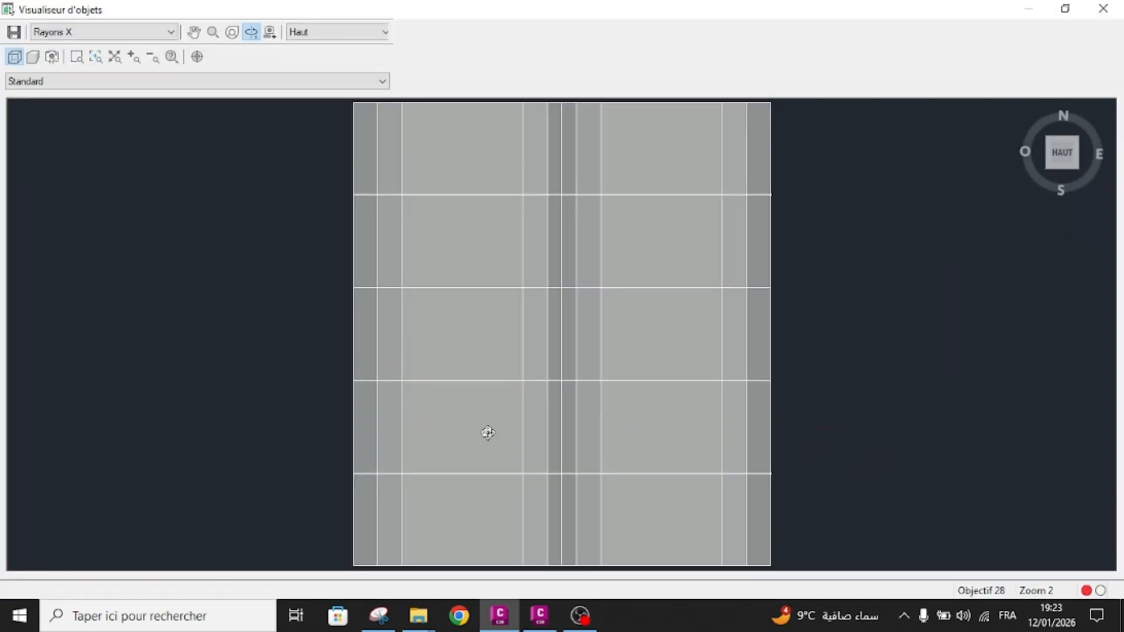
- Display the double culvert solids in the Réaliste visual style and examine them in 3D from the front
drag(488, 433, 518, 274)
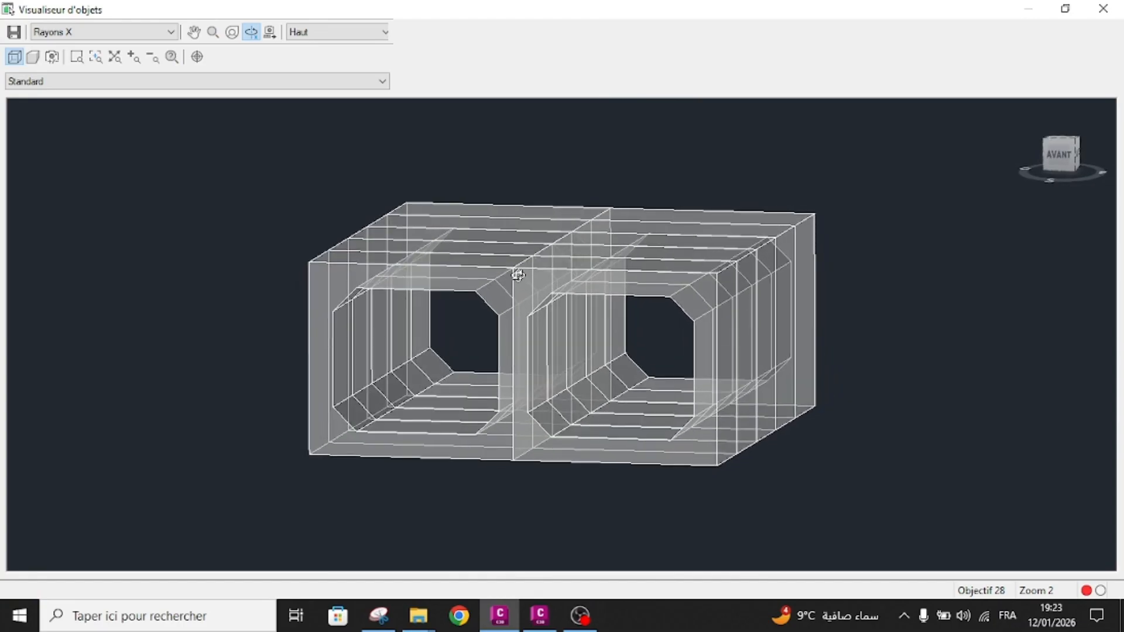
scroll(472, 372, up, 5)
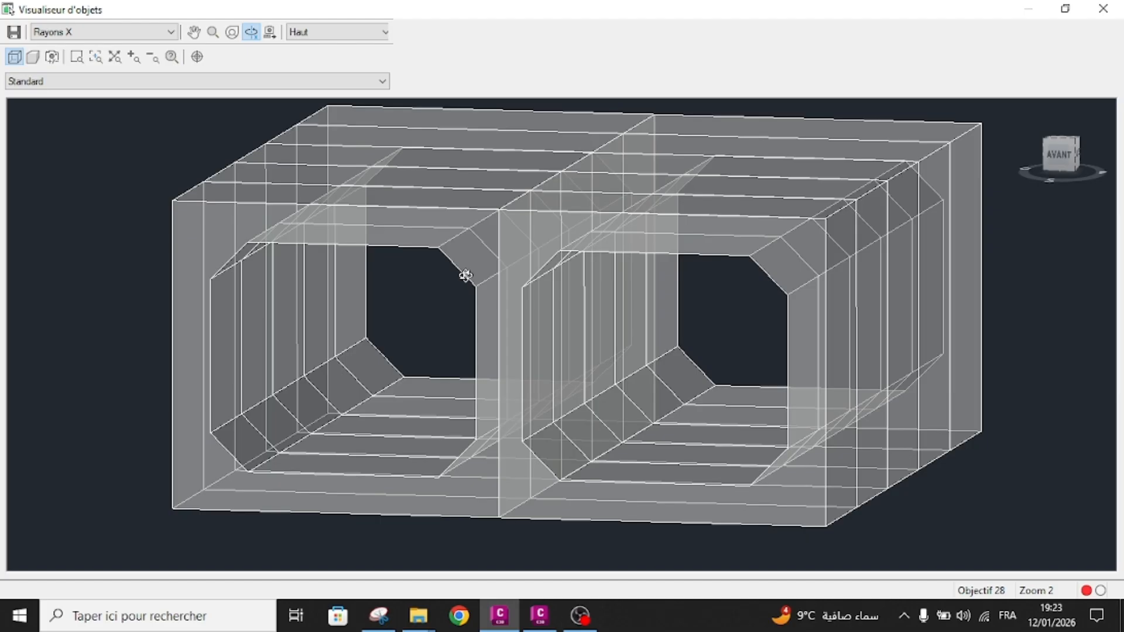
click(159, 31)
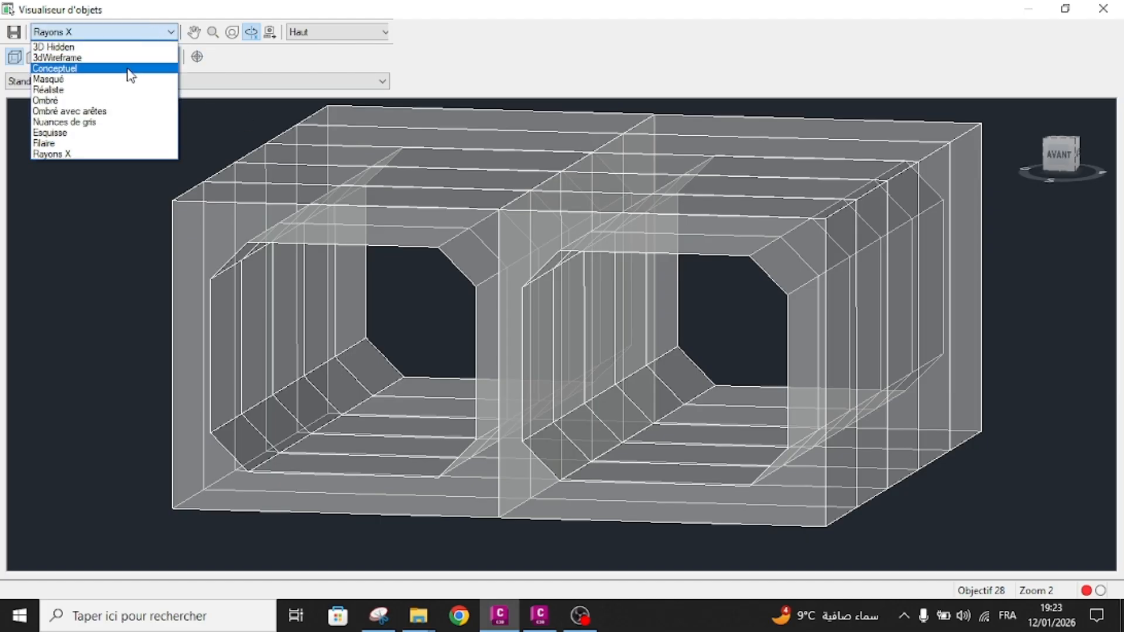
click(77, 90)
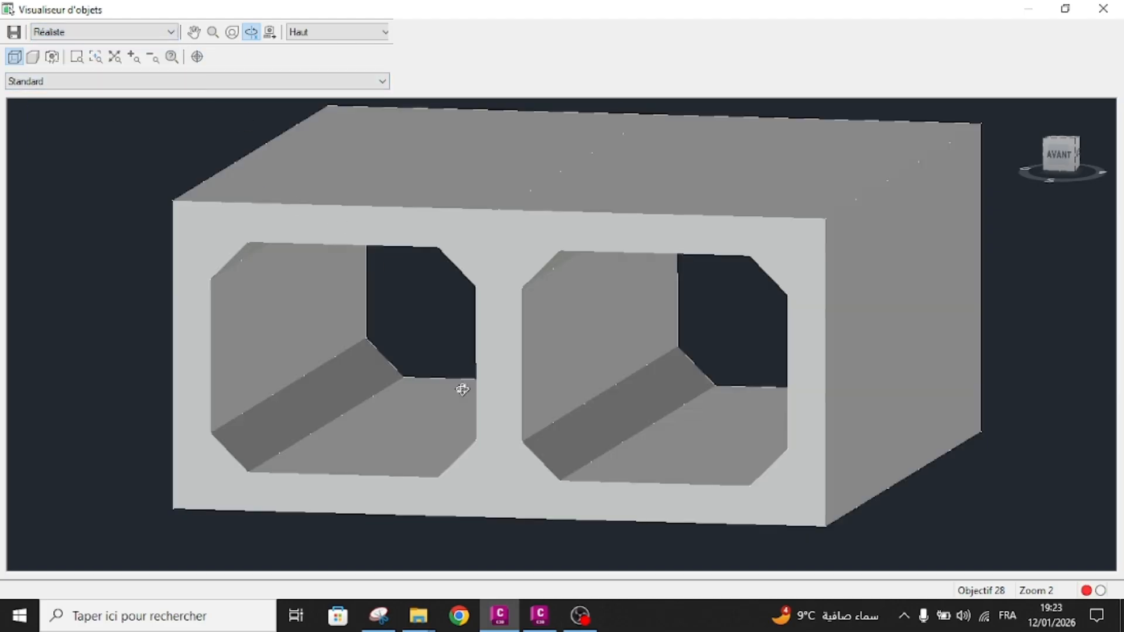
drag(461, 396, 465, 420)
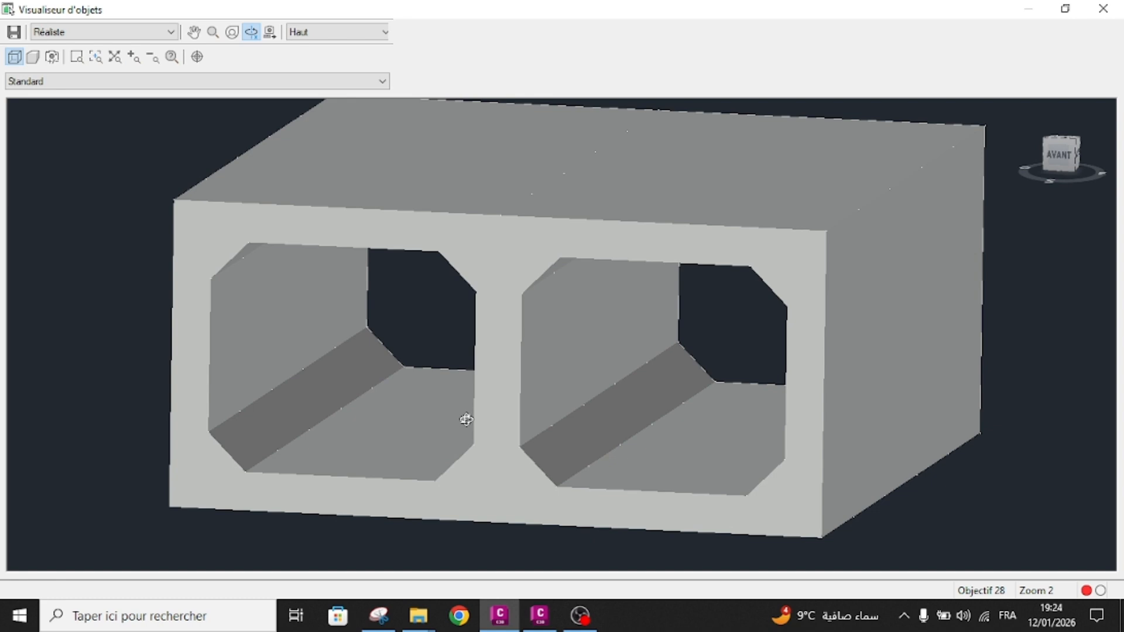